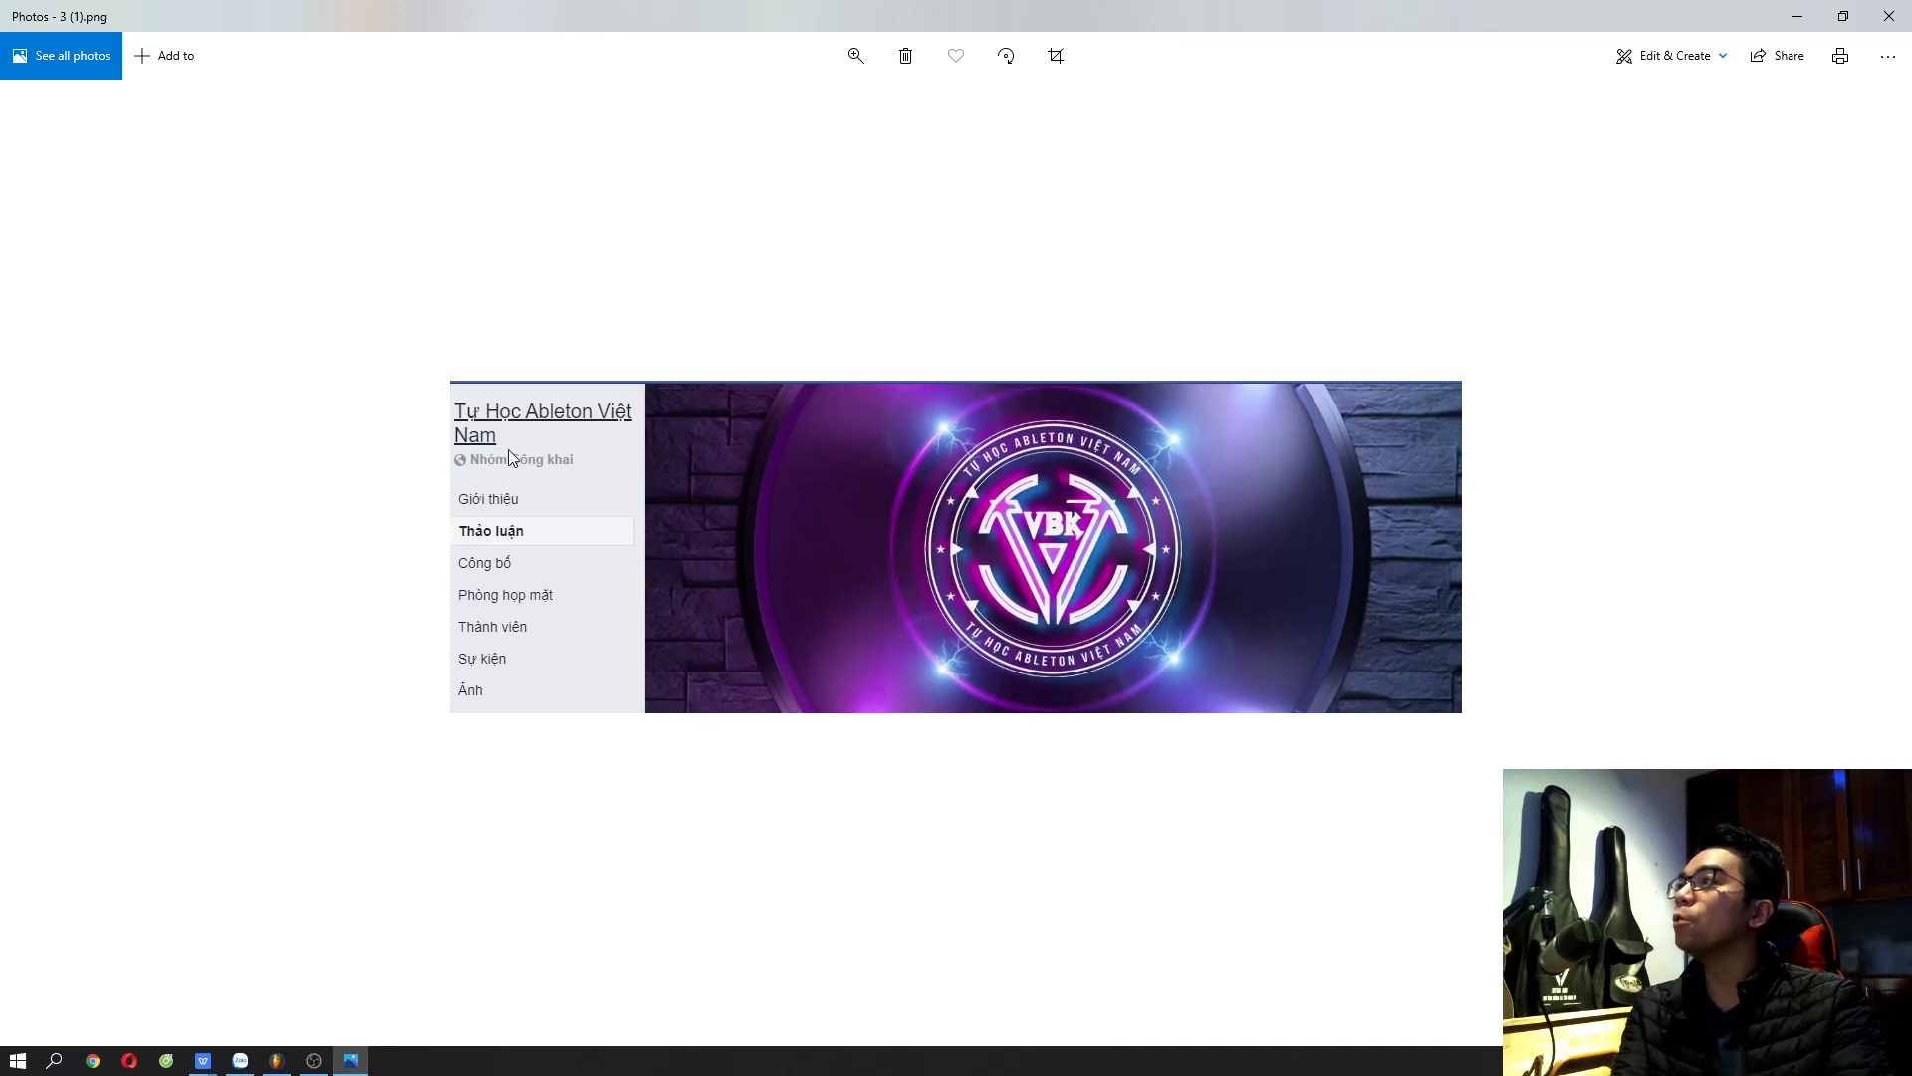
- Look through the group banner and music course images in the photo viewer and close it
{"action": "key", "text": "Right"}
{"action": "key", "text": "Right"}
{"action": "key", "text": "Right"}
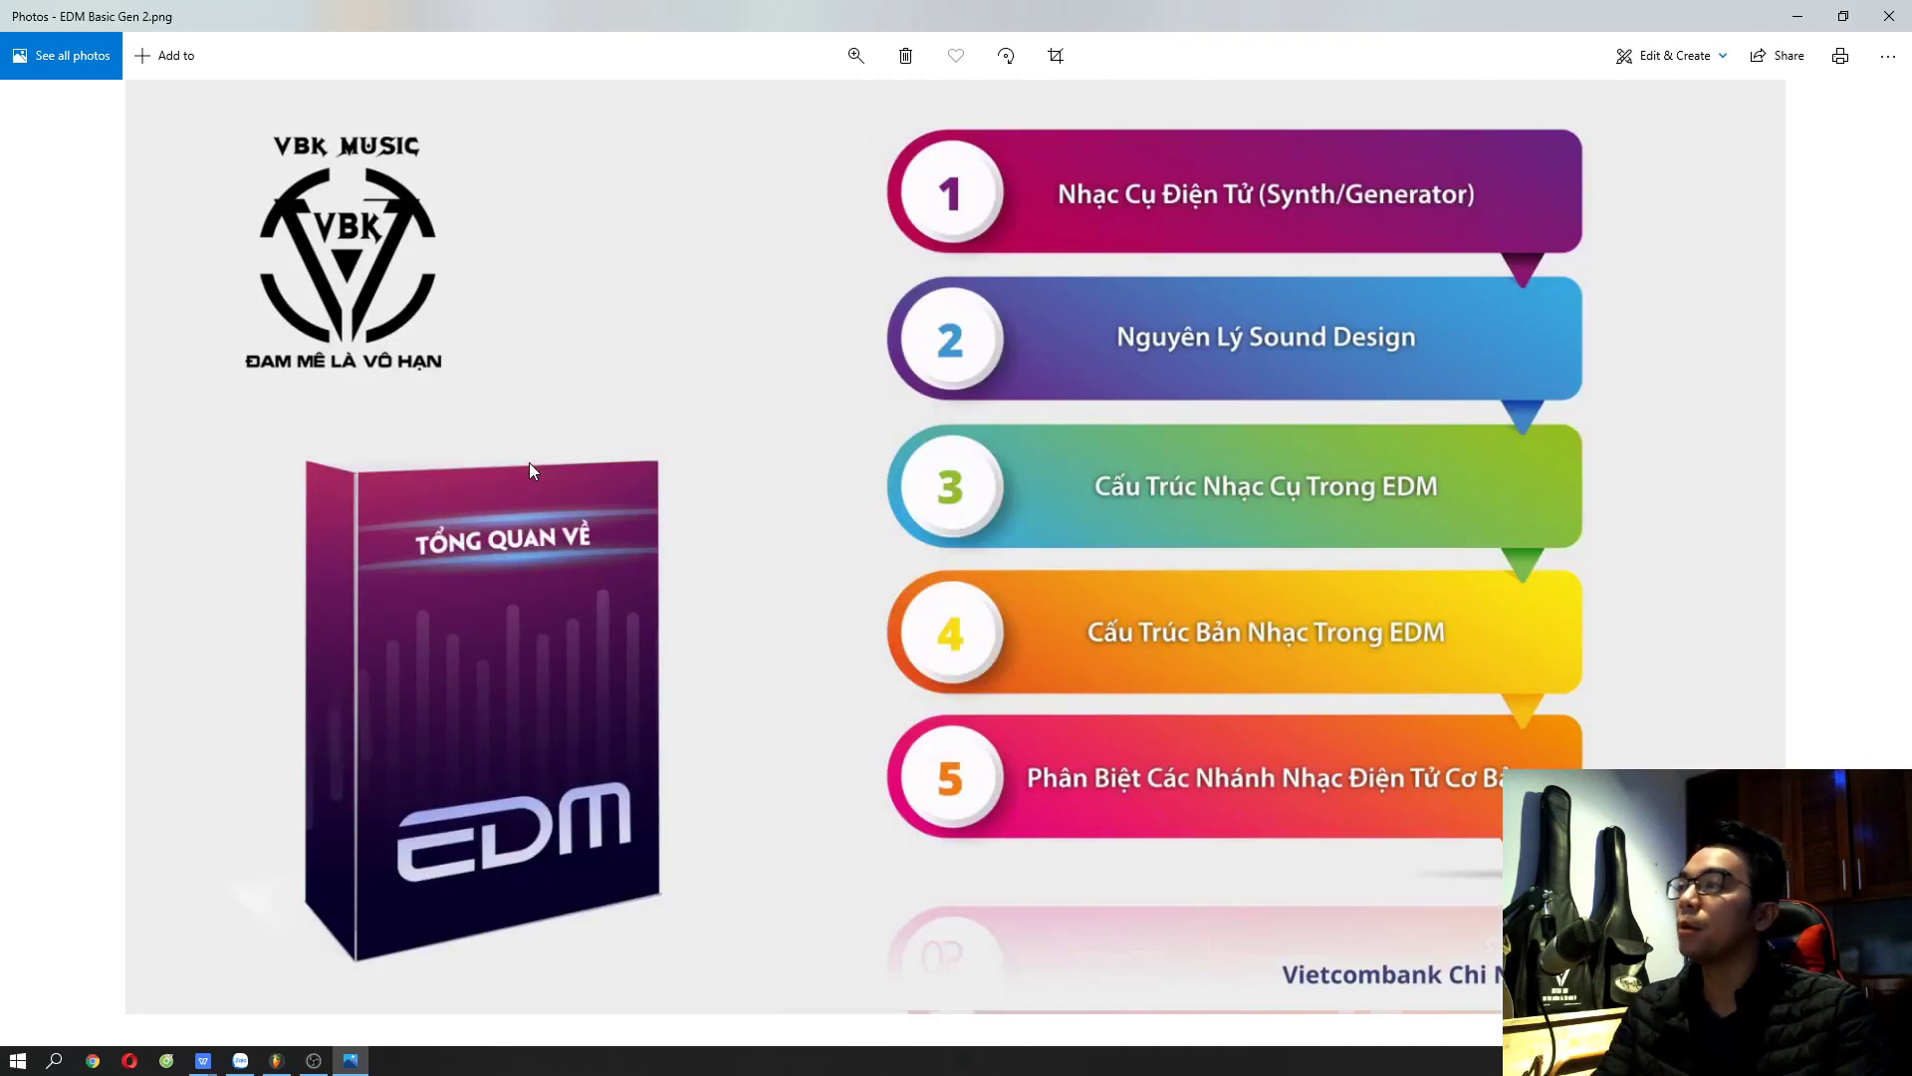
{"action": "key", "text": "Right"}
{"action": "key", "text": "Right"}
{"action": "key", "text": "Right"}
{"action": "key", "text": "Right"}
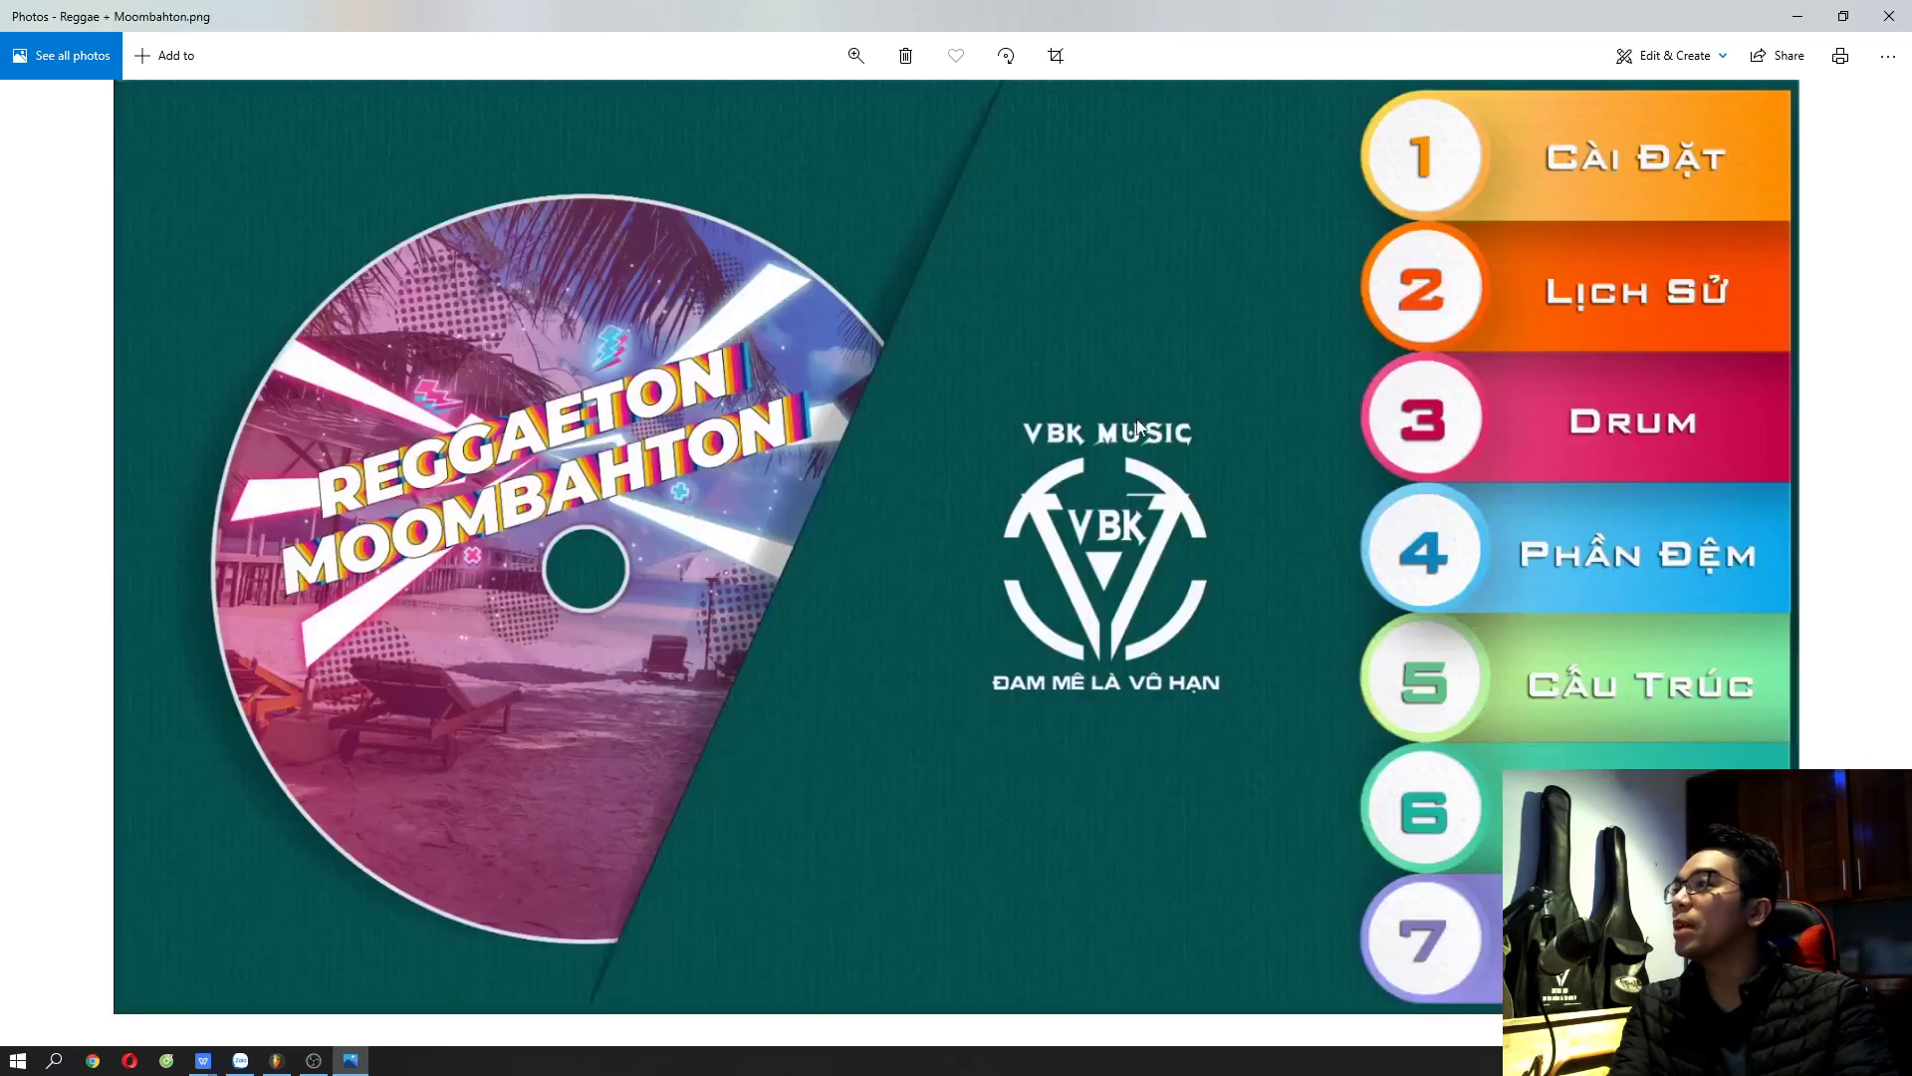
{"action": "key", "text": "Right"}
{"action": "key", "text": "Right"}
{"action": "left_click", "coordinate": [1890, 16]}
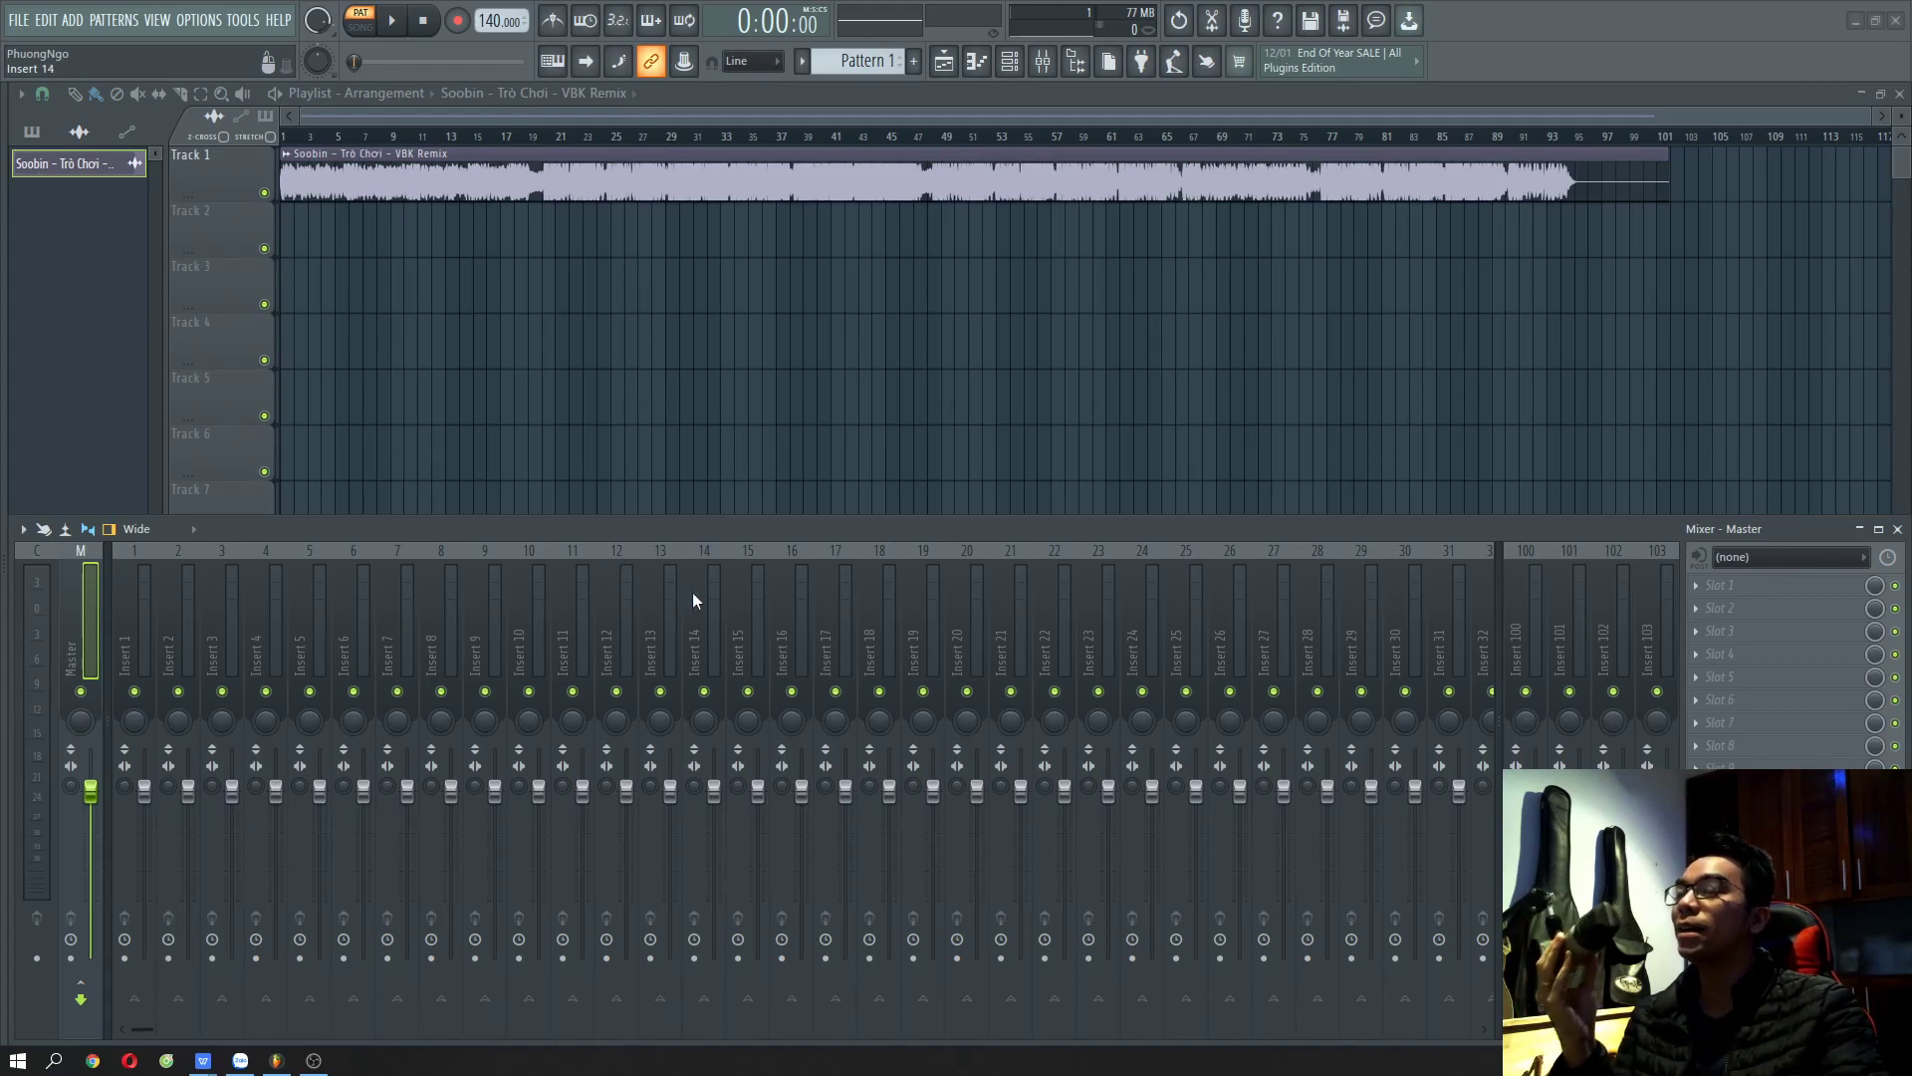
{"action": "left_click", "coordinate": [1745, 589]}
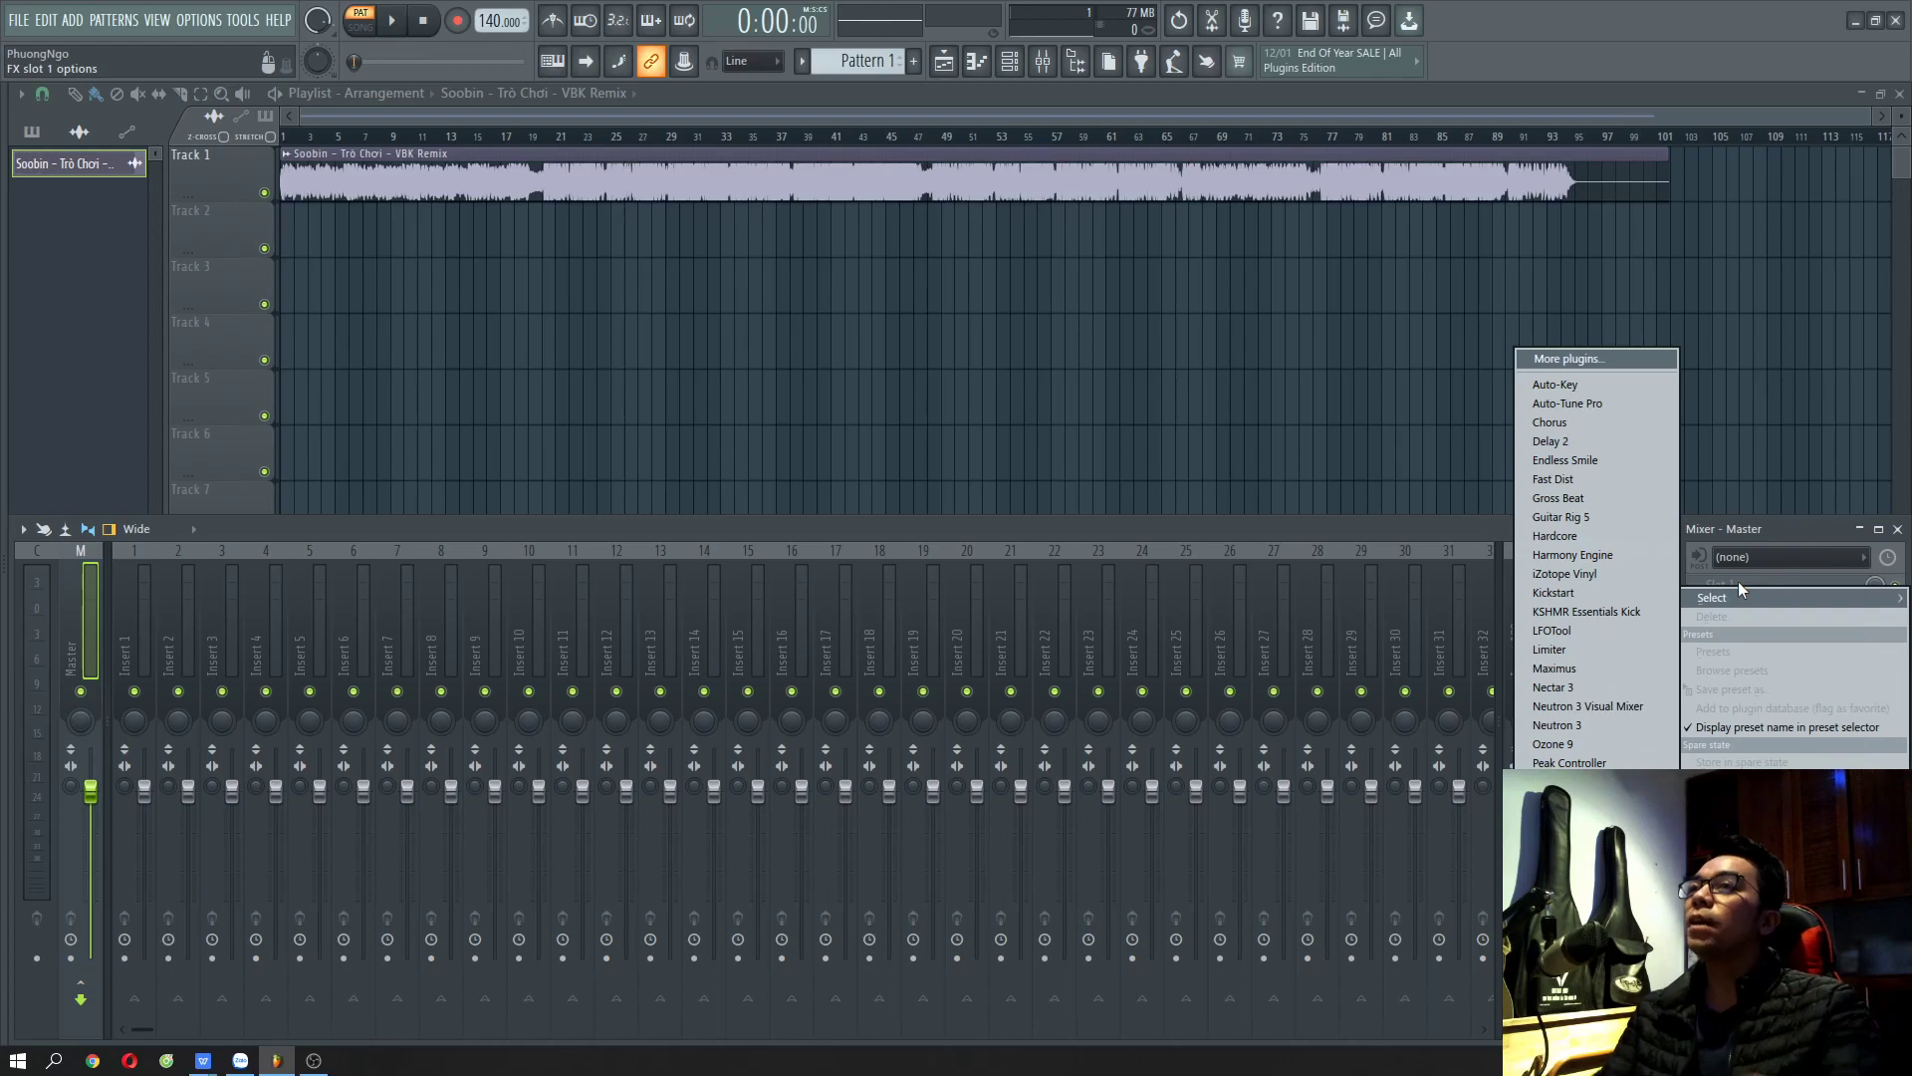
{"action": "left_click", "coordinate": [942, 67]}
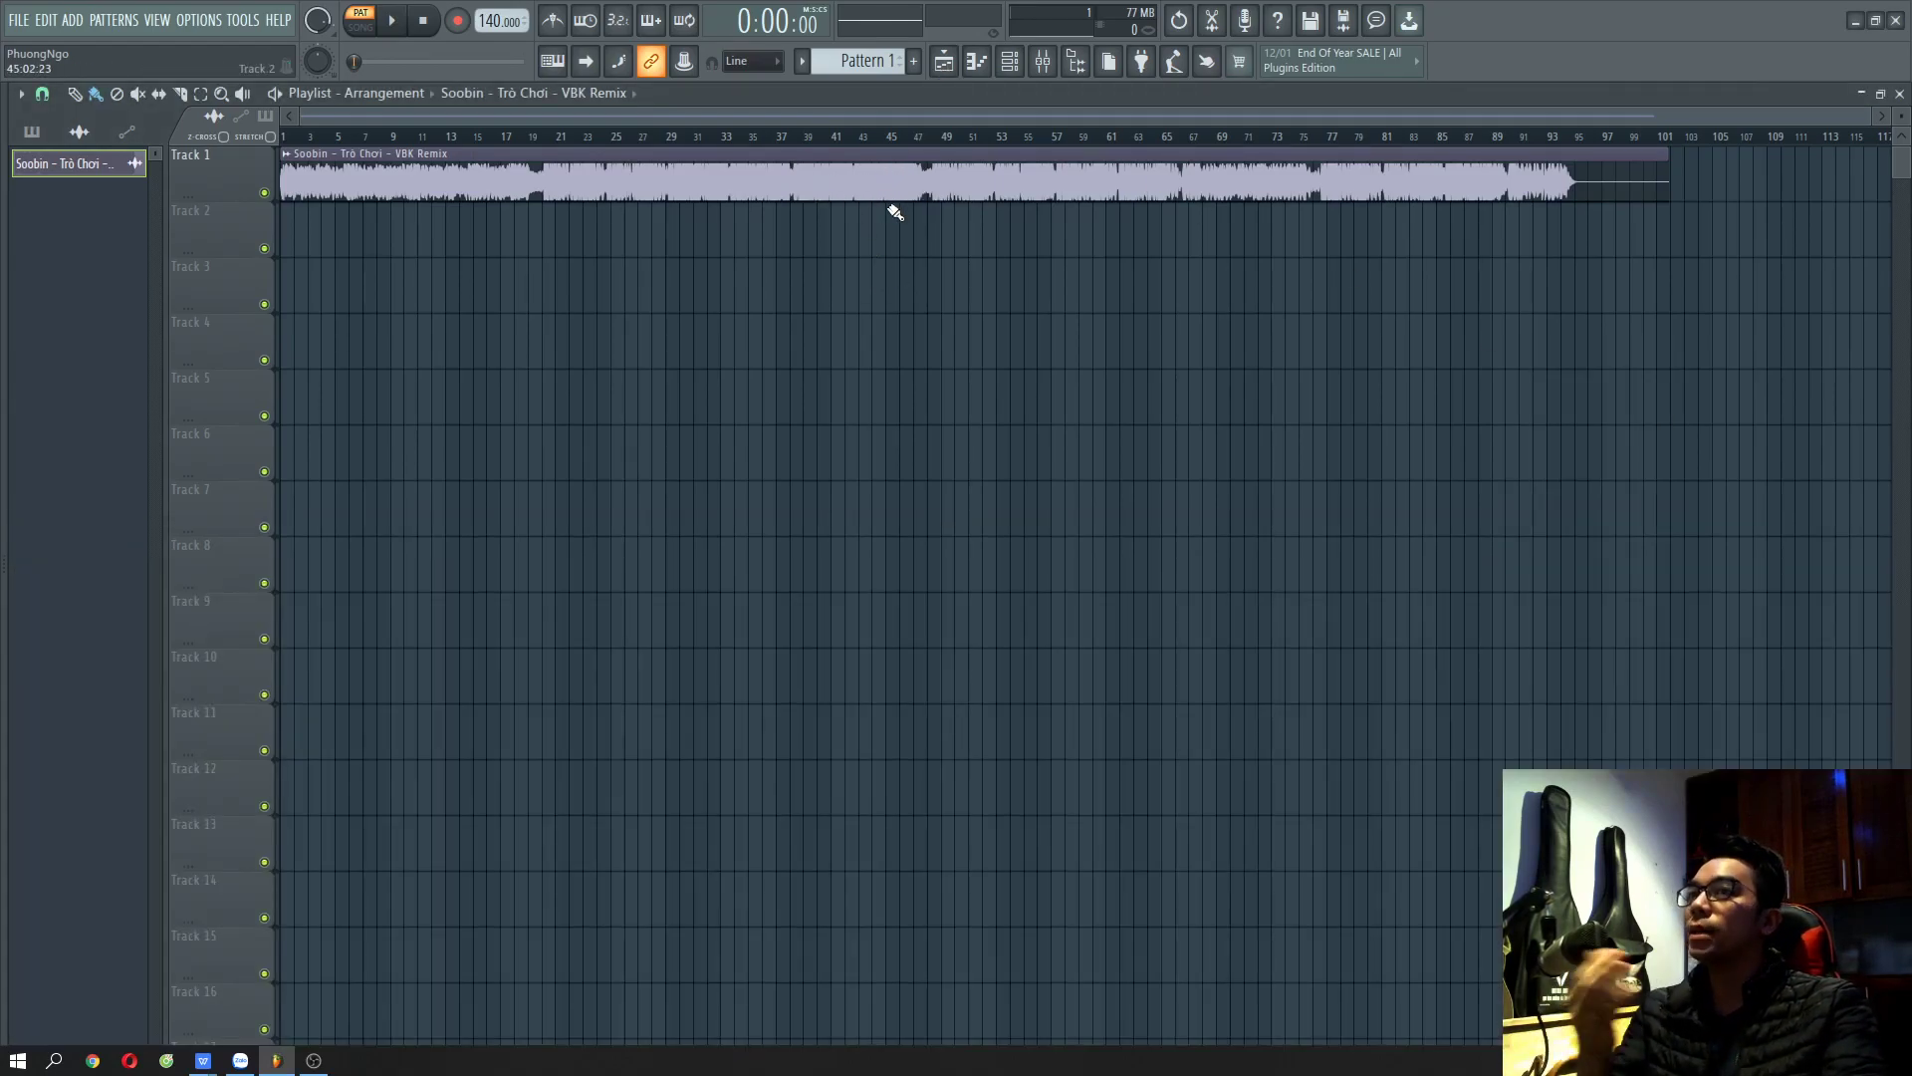
{"action": "key", "text": "F9"}
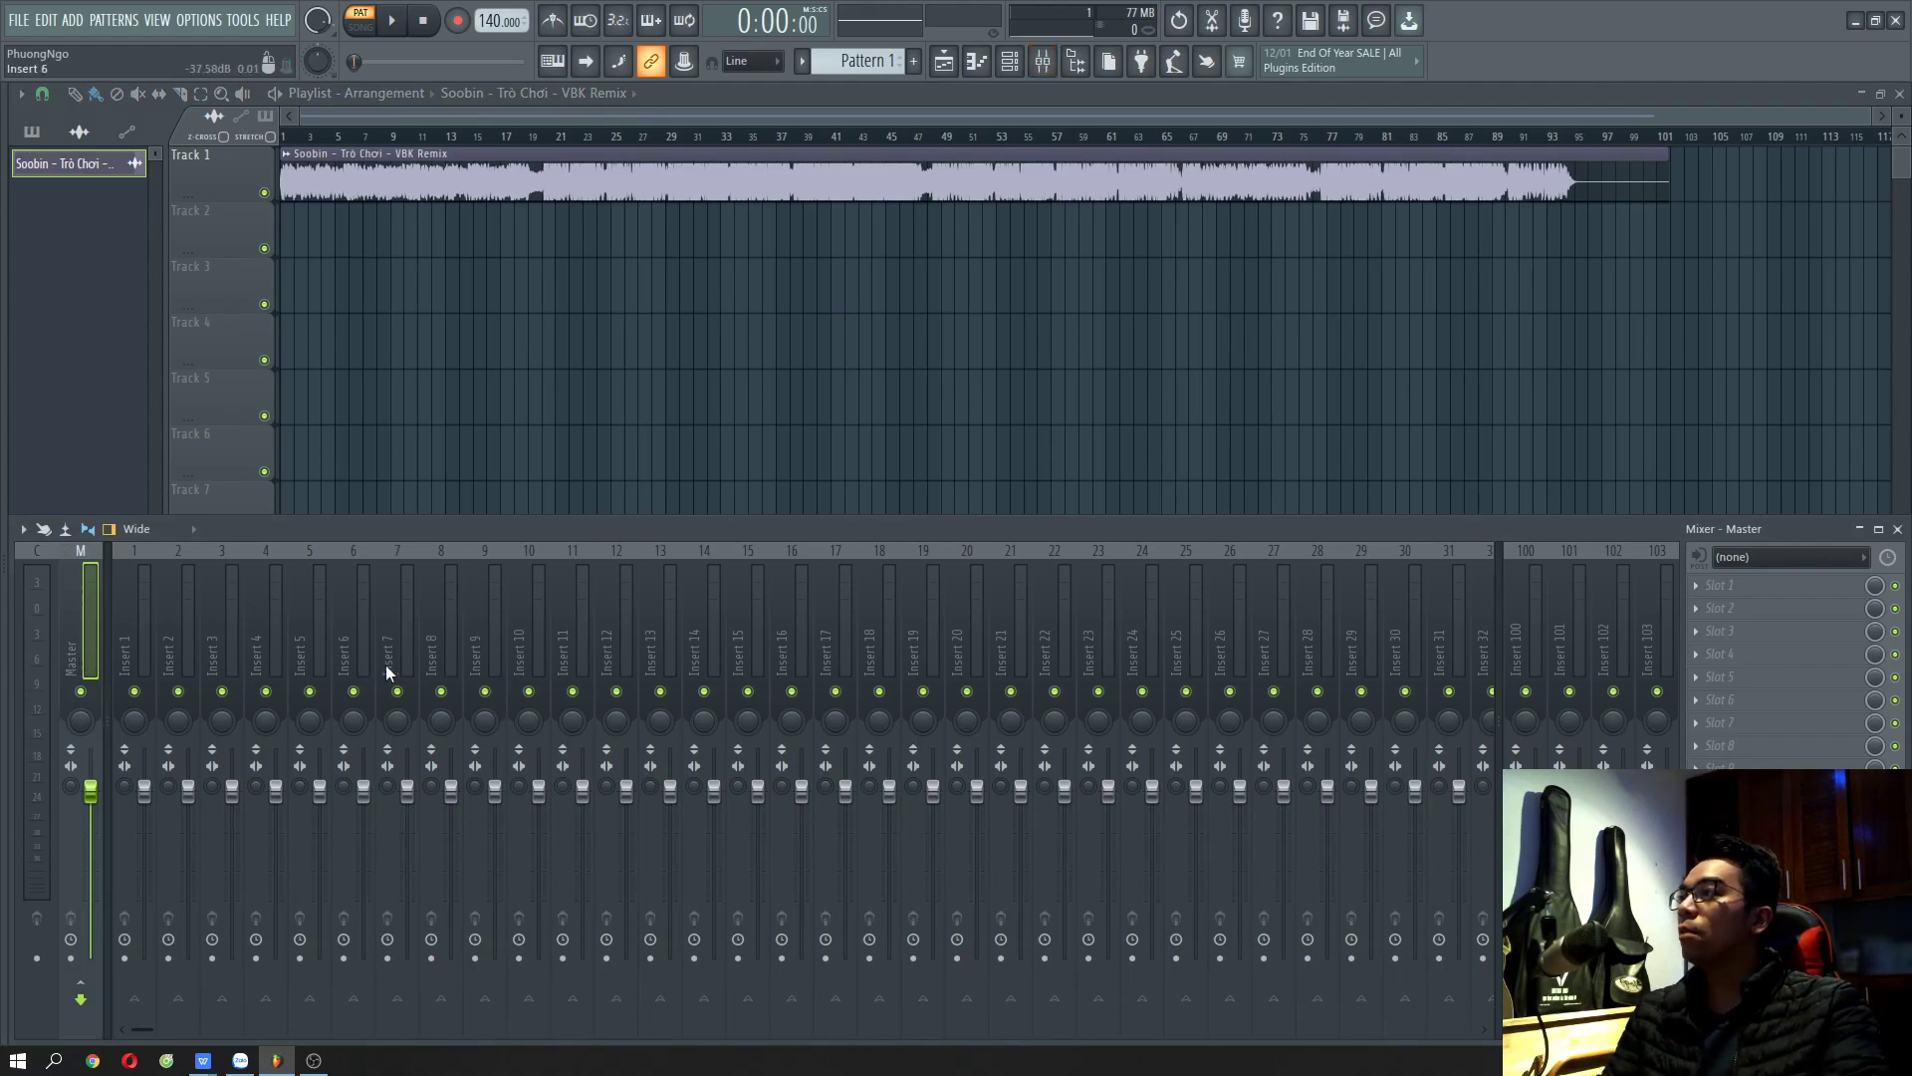
- Load ZGameEditor Visualizer into the Master track's first effect slot and look over its content options
{"action": "left_click", "coordinate": [1696, 586]}
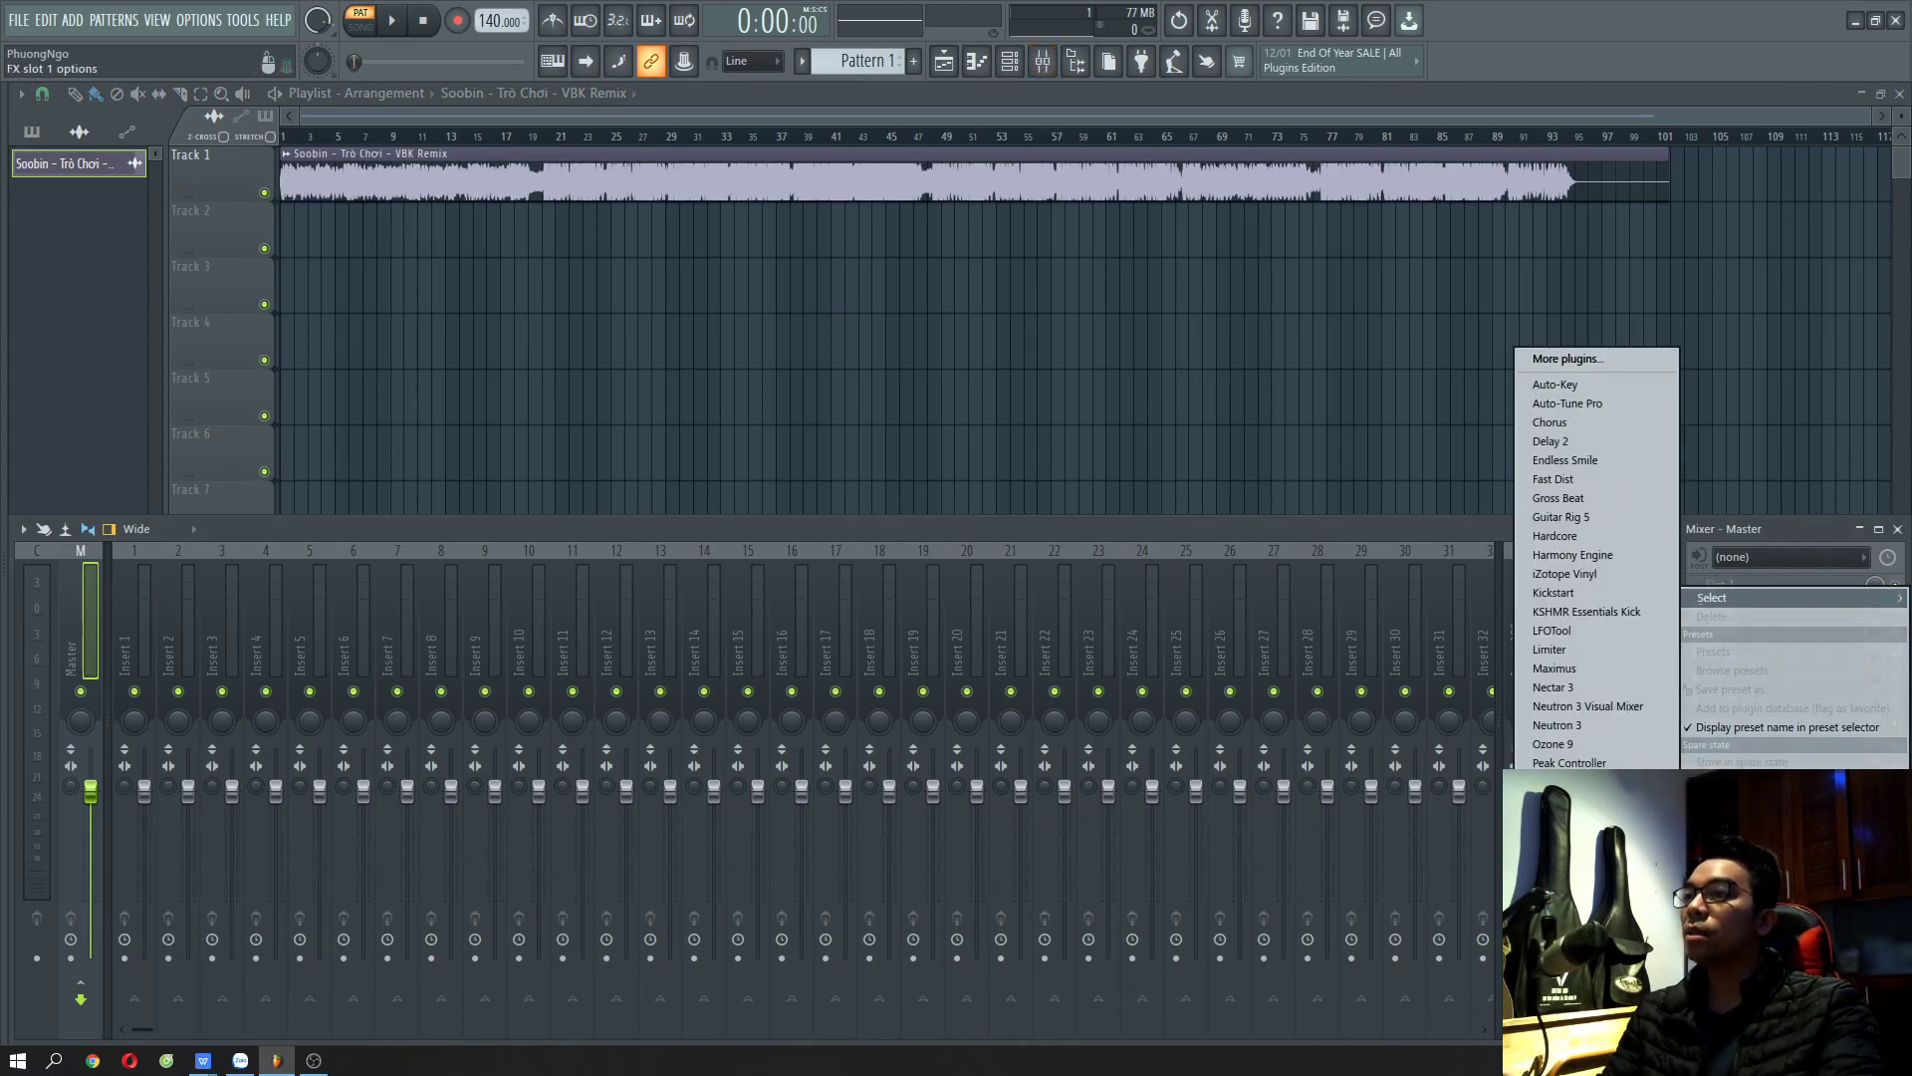
{"action": "left_click", "coordinate": [1590, 1064]}
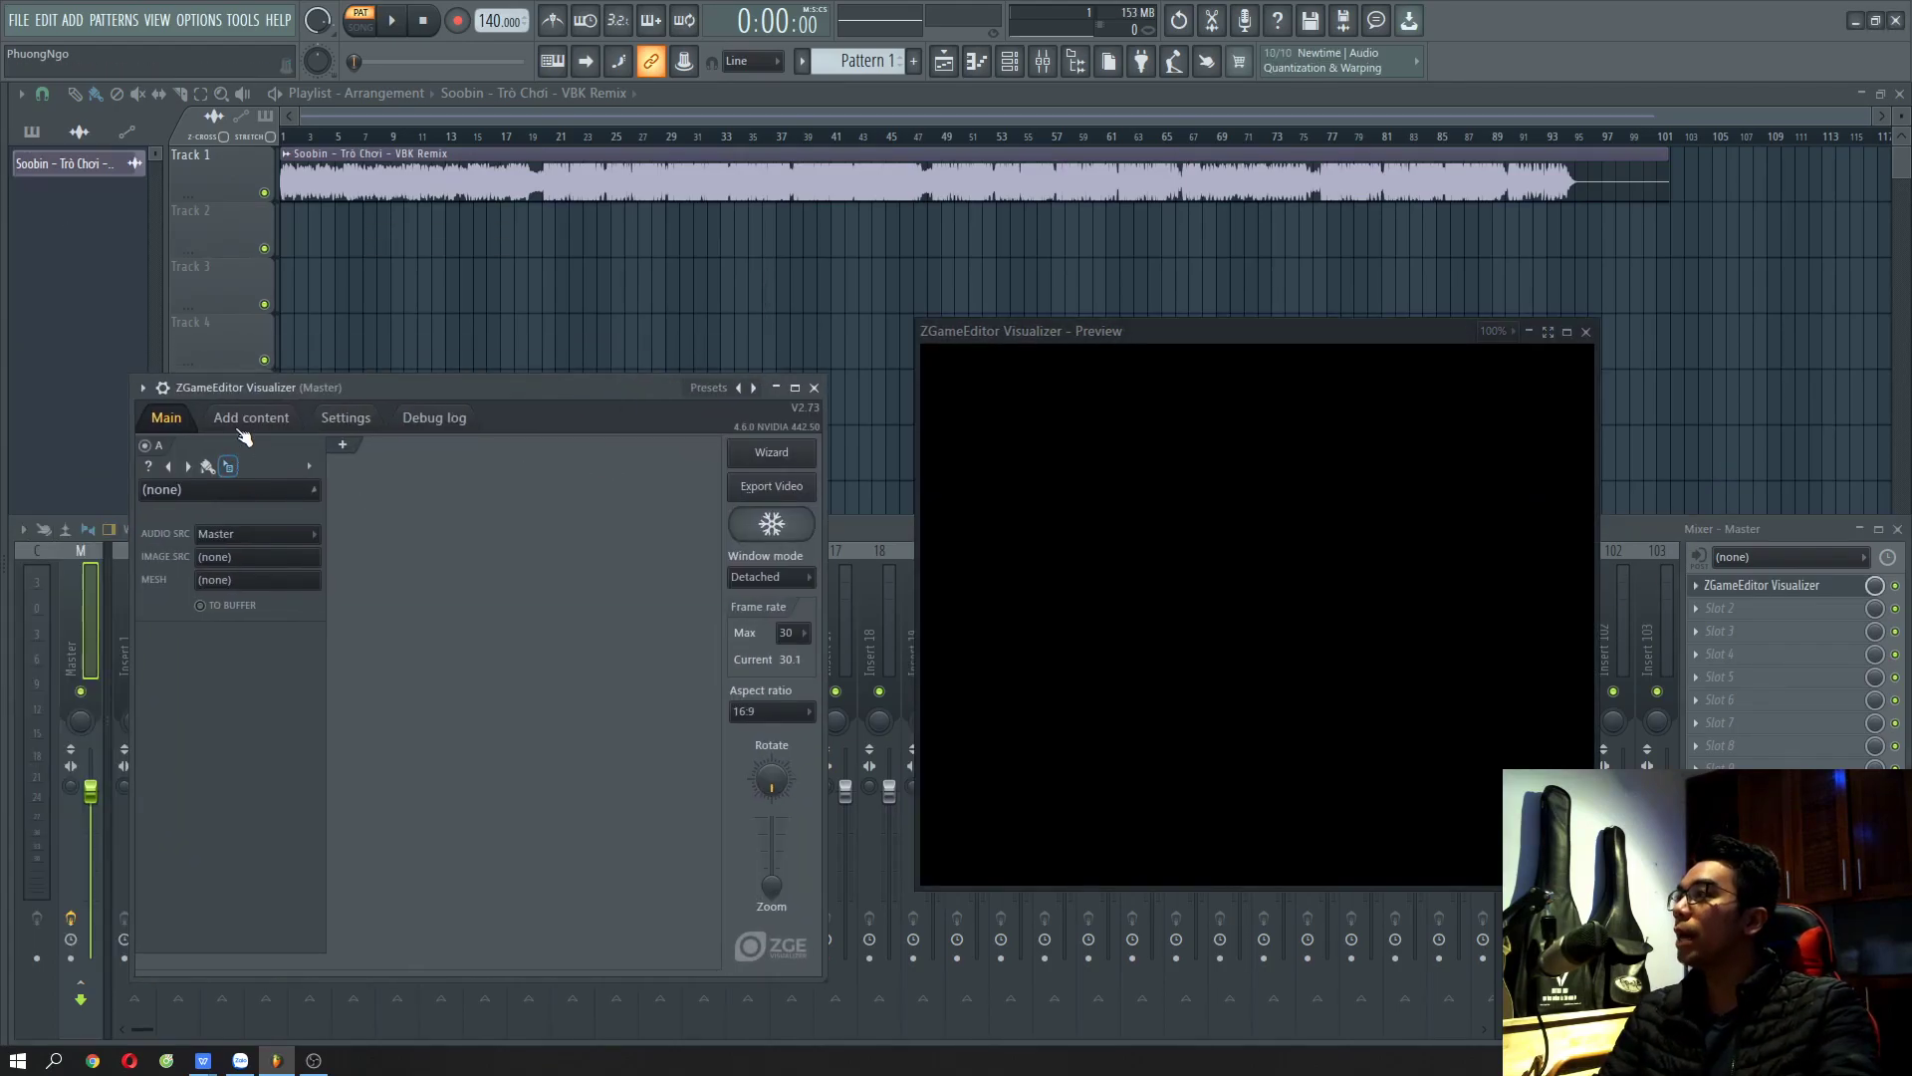
{"action": "left_click", "coordinate": [246, 423]}
{"action": "left_click", "coordinate": [171, 419]}
{"action": "left_click", "coordinate": [261, 422]}
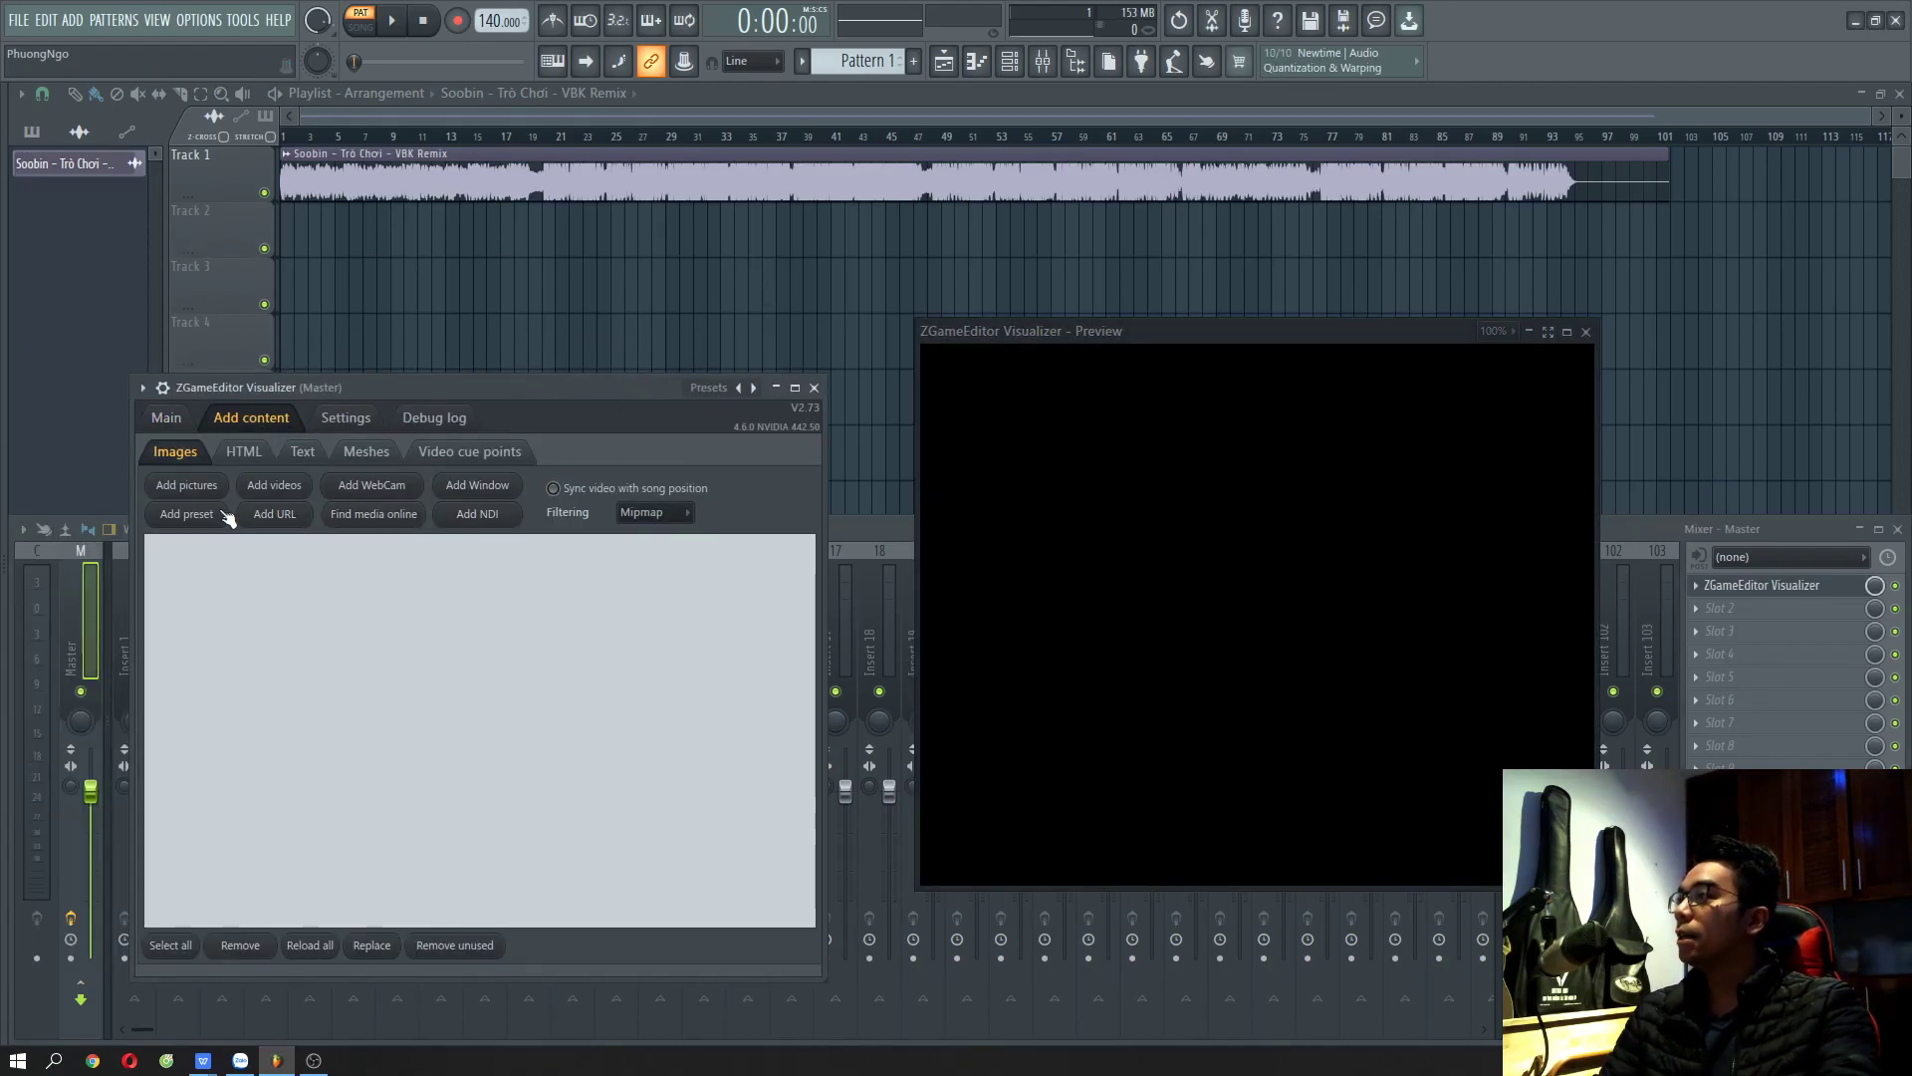
{"action": "left_click", "coordinate": [171, 420]}
- Try the FourCornerGradient background and the Image effect in turn on layer A of the visualizer
{"action": "left_click", "coordinate": [194, 490]}
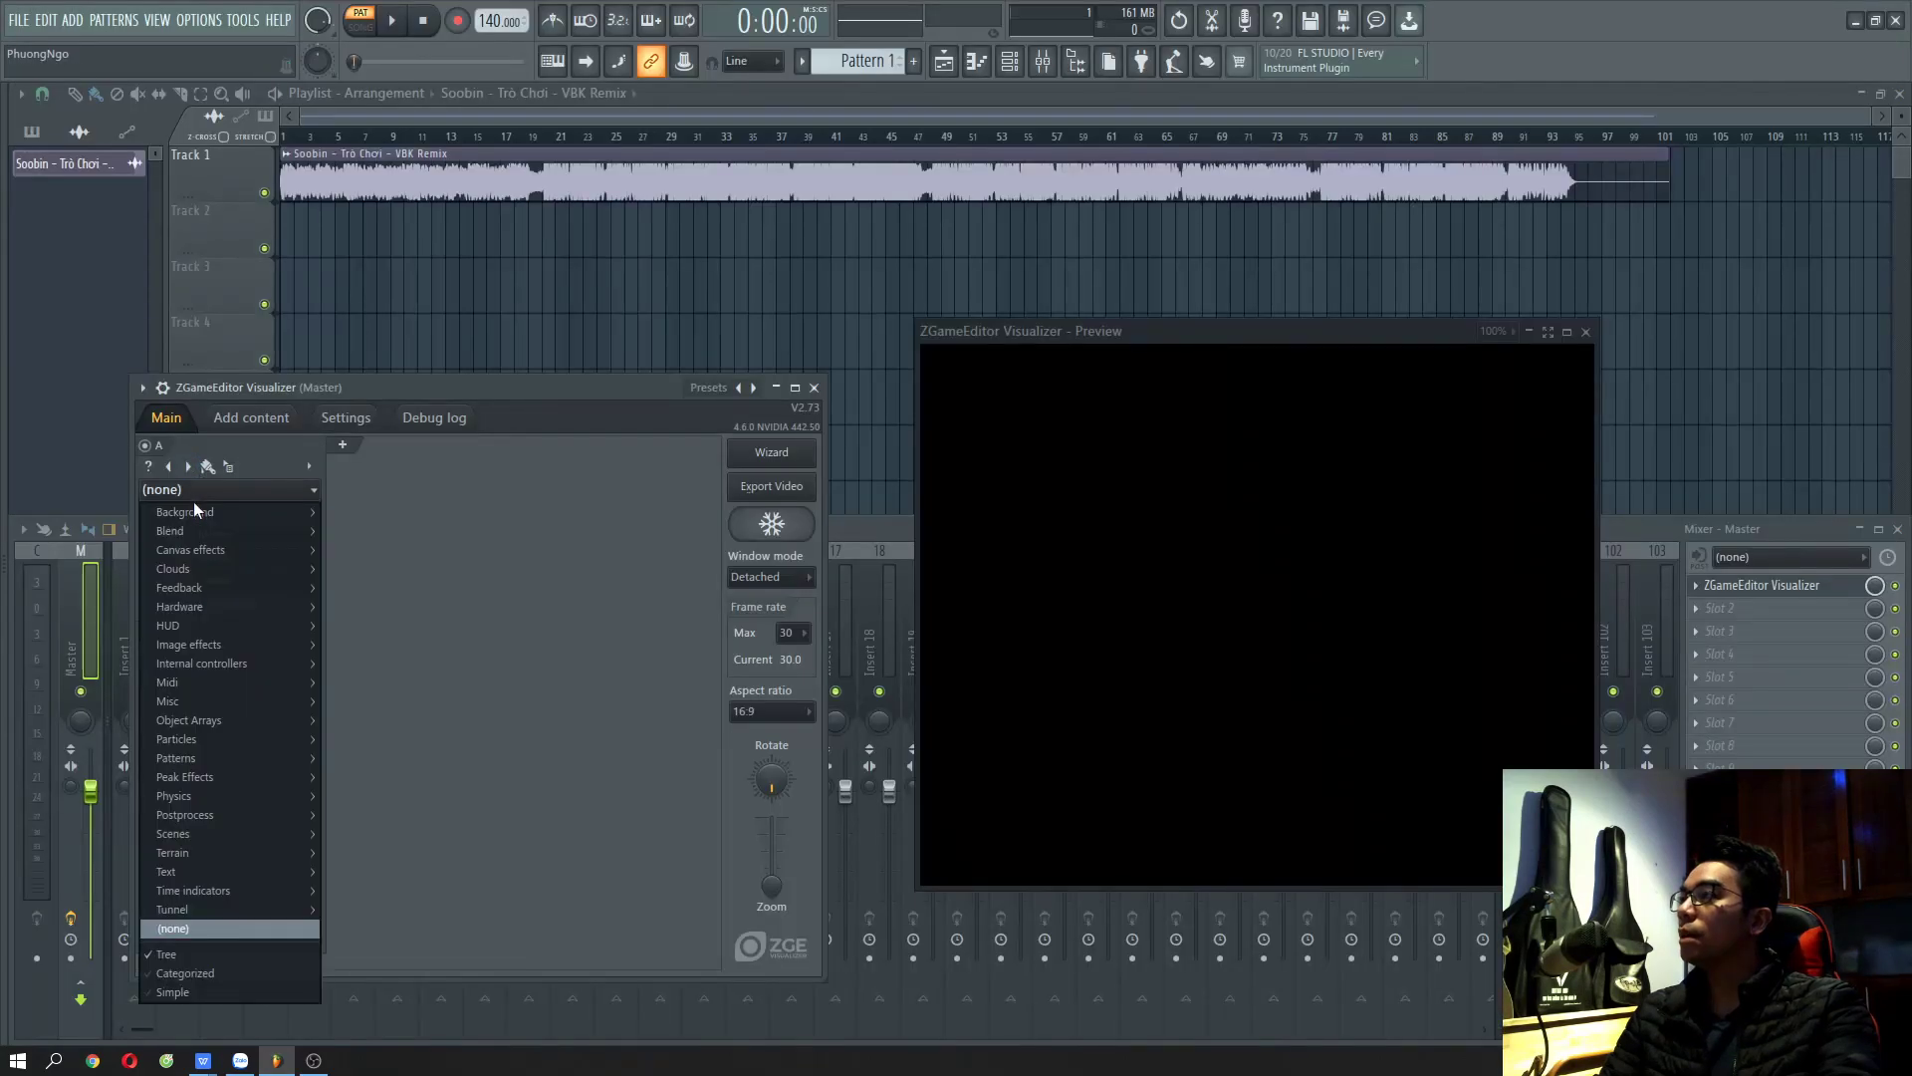
{"action": "mouse_move", "coordinate": [214, 513]}
{"action": "left_click", "coordinate": [448, 527]}
{"action": "left_click", "coordinate": [232, 491]}
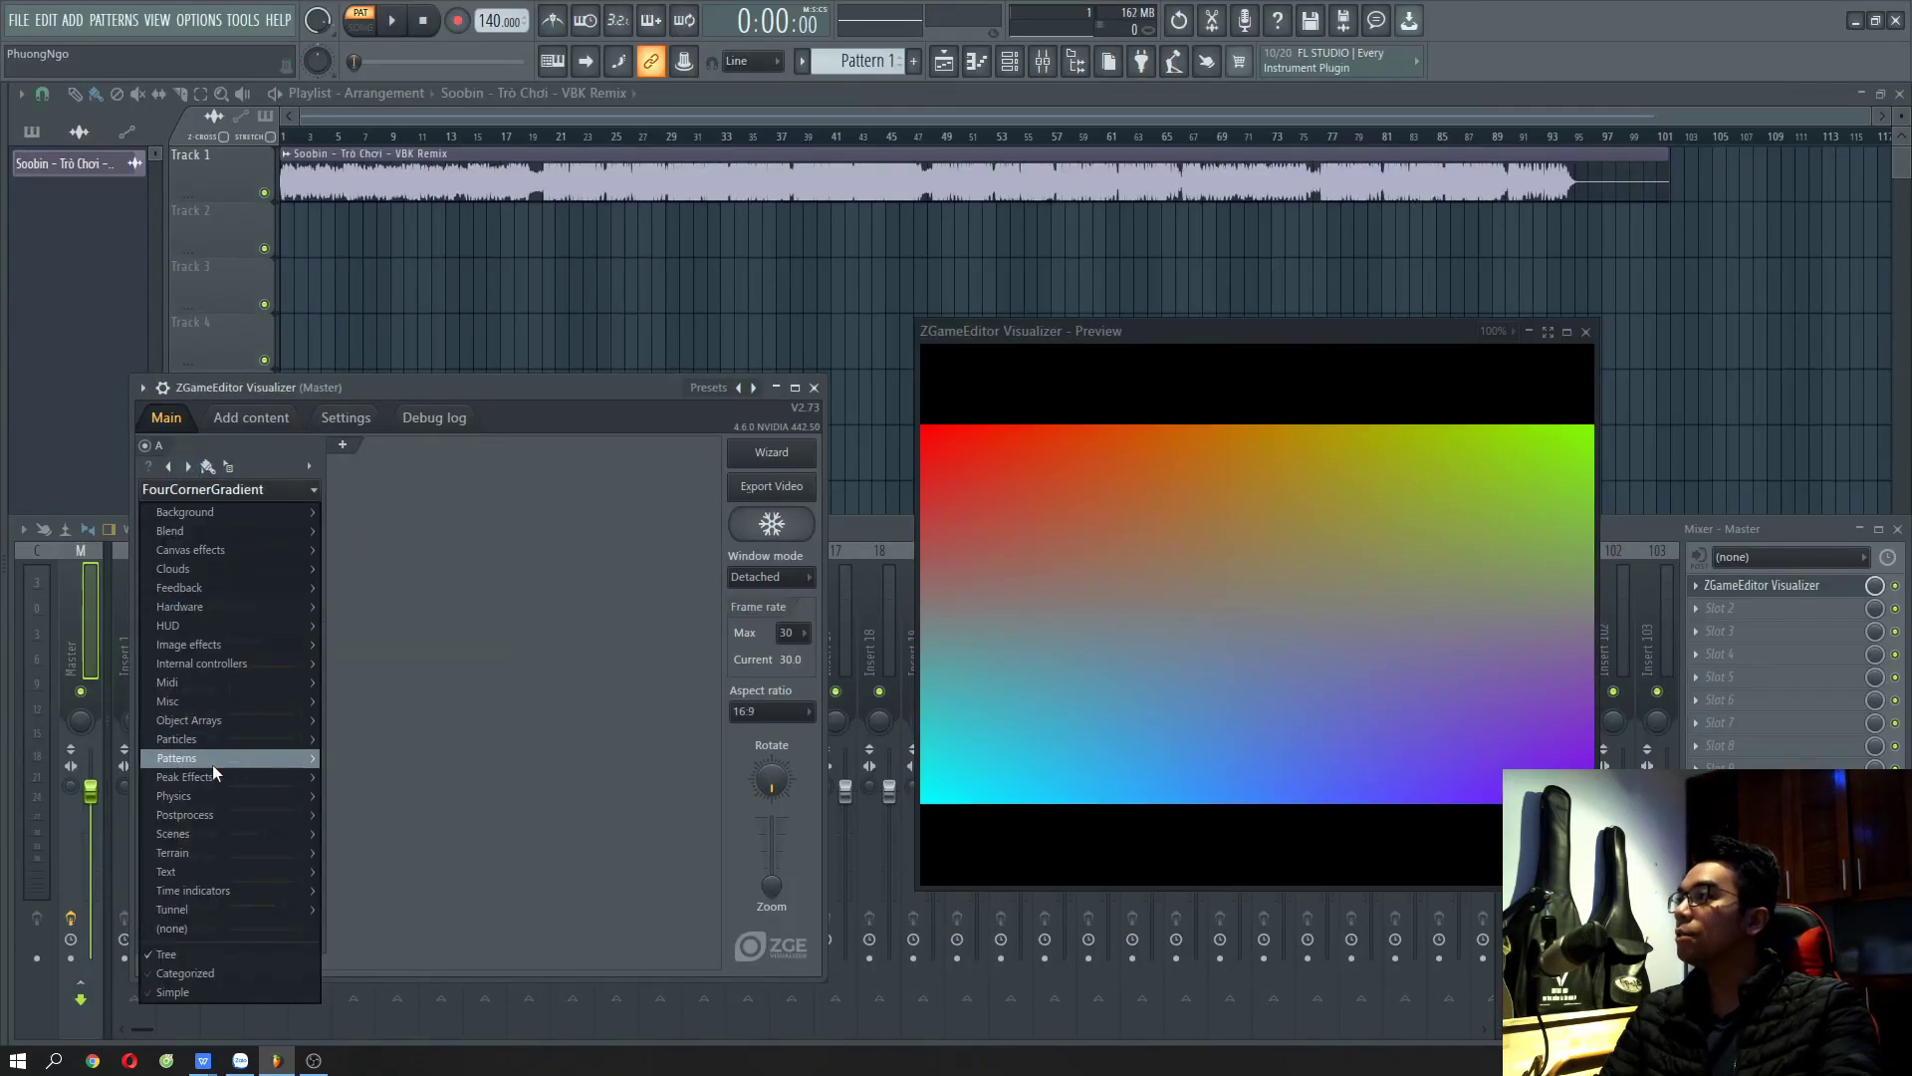
{"action": "mouse_move", "coordinate": [209, 643]}
{"action": "left_click", "coordinate": [358, 665]}
{"action": "left_click", "coordinate": [211, 493]}
{"action": "mouse_move", "coordinate": [229, 512]}
{"action": "left_click", "coordinate": [359, 531]}
- Set layer A to the Image effect with ZGEVIZ pollen bee.jpg as its image source
{"action": "left_click", "coordinate": [308, 496]}
{"action": "mouse_move", "coordinate": [209, 644]}
{"action": "left_click", "coordinate": [402, 669]}
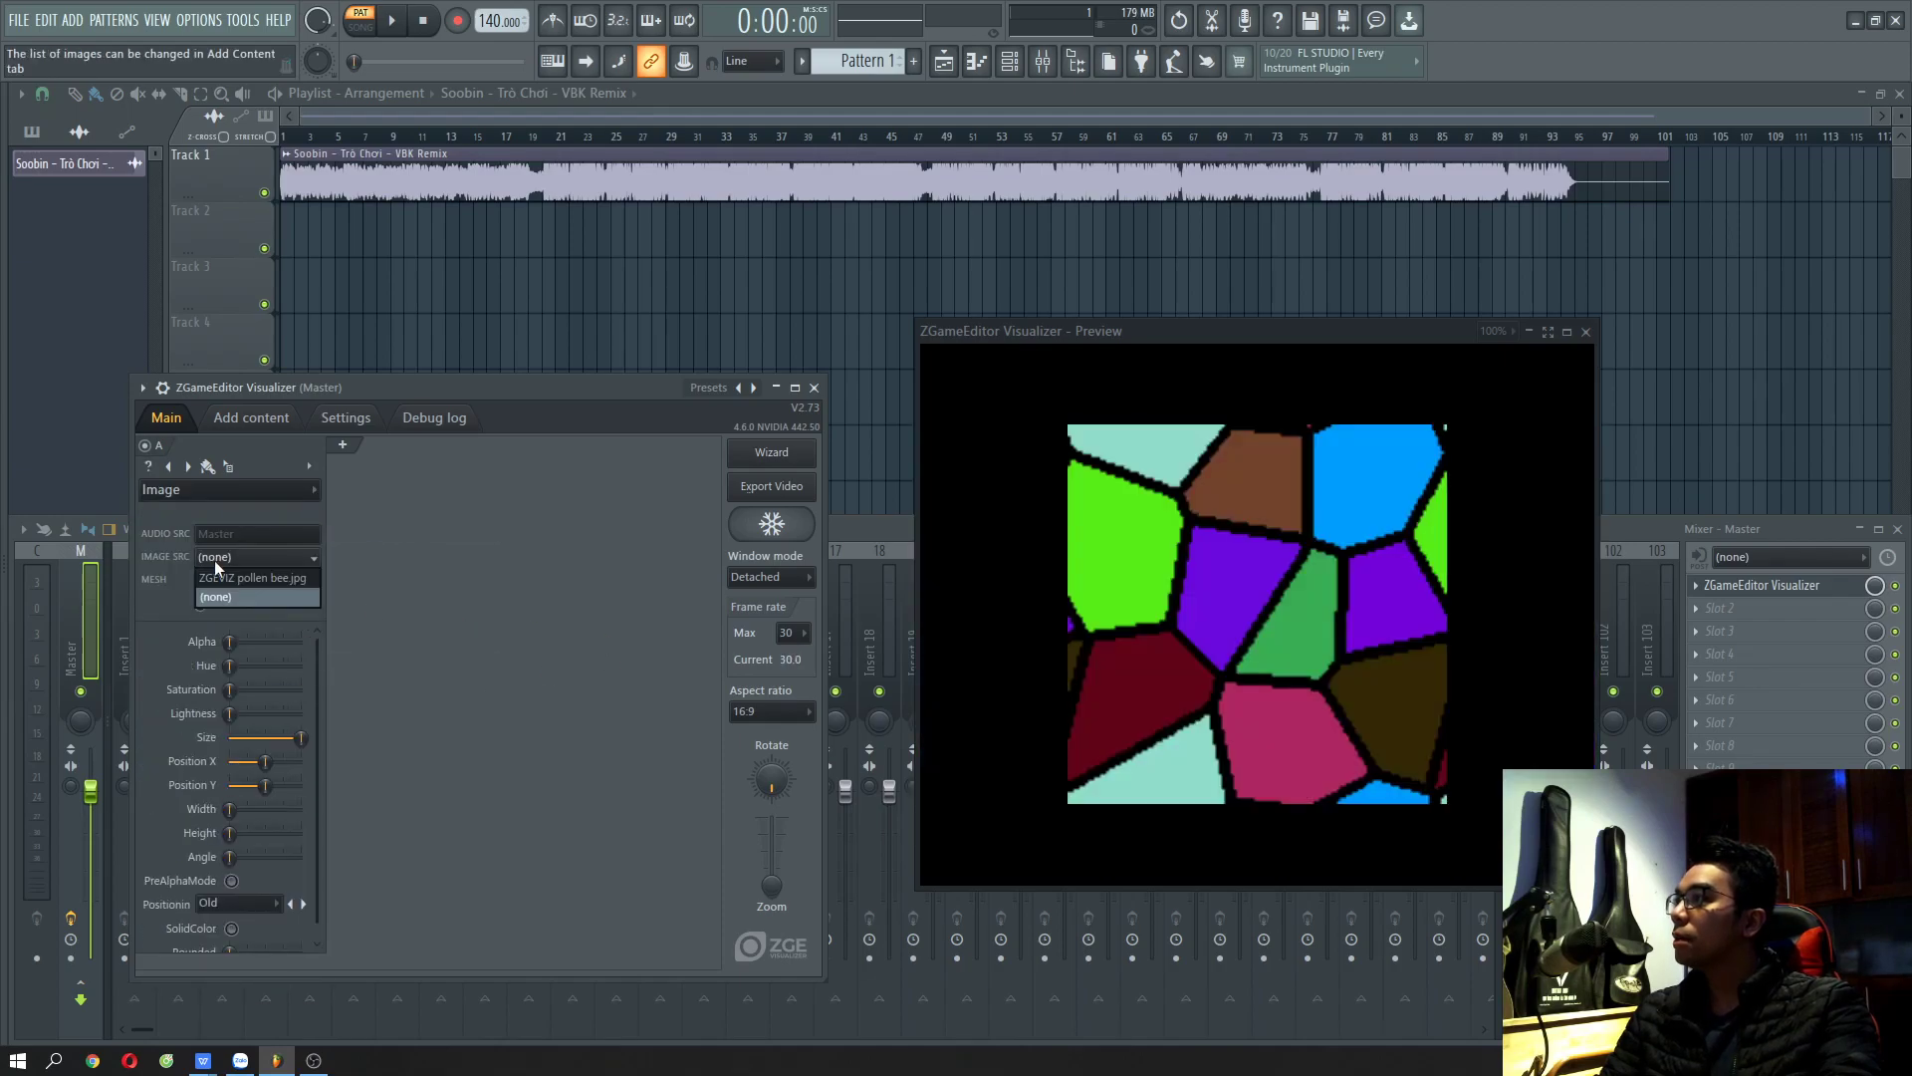
{"action": "left_click", "coordinate": [233, 579]}
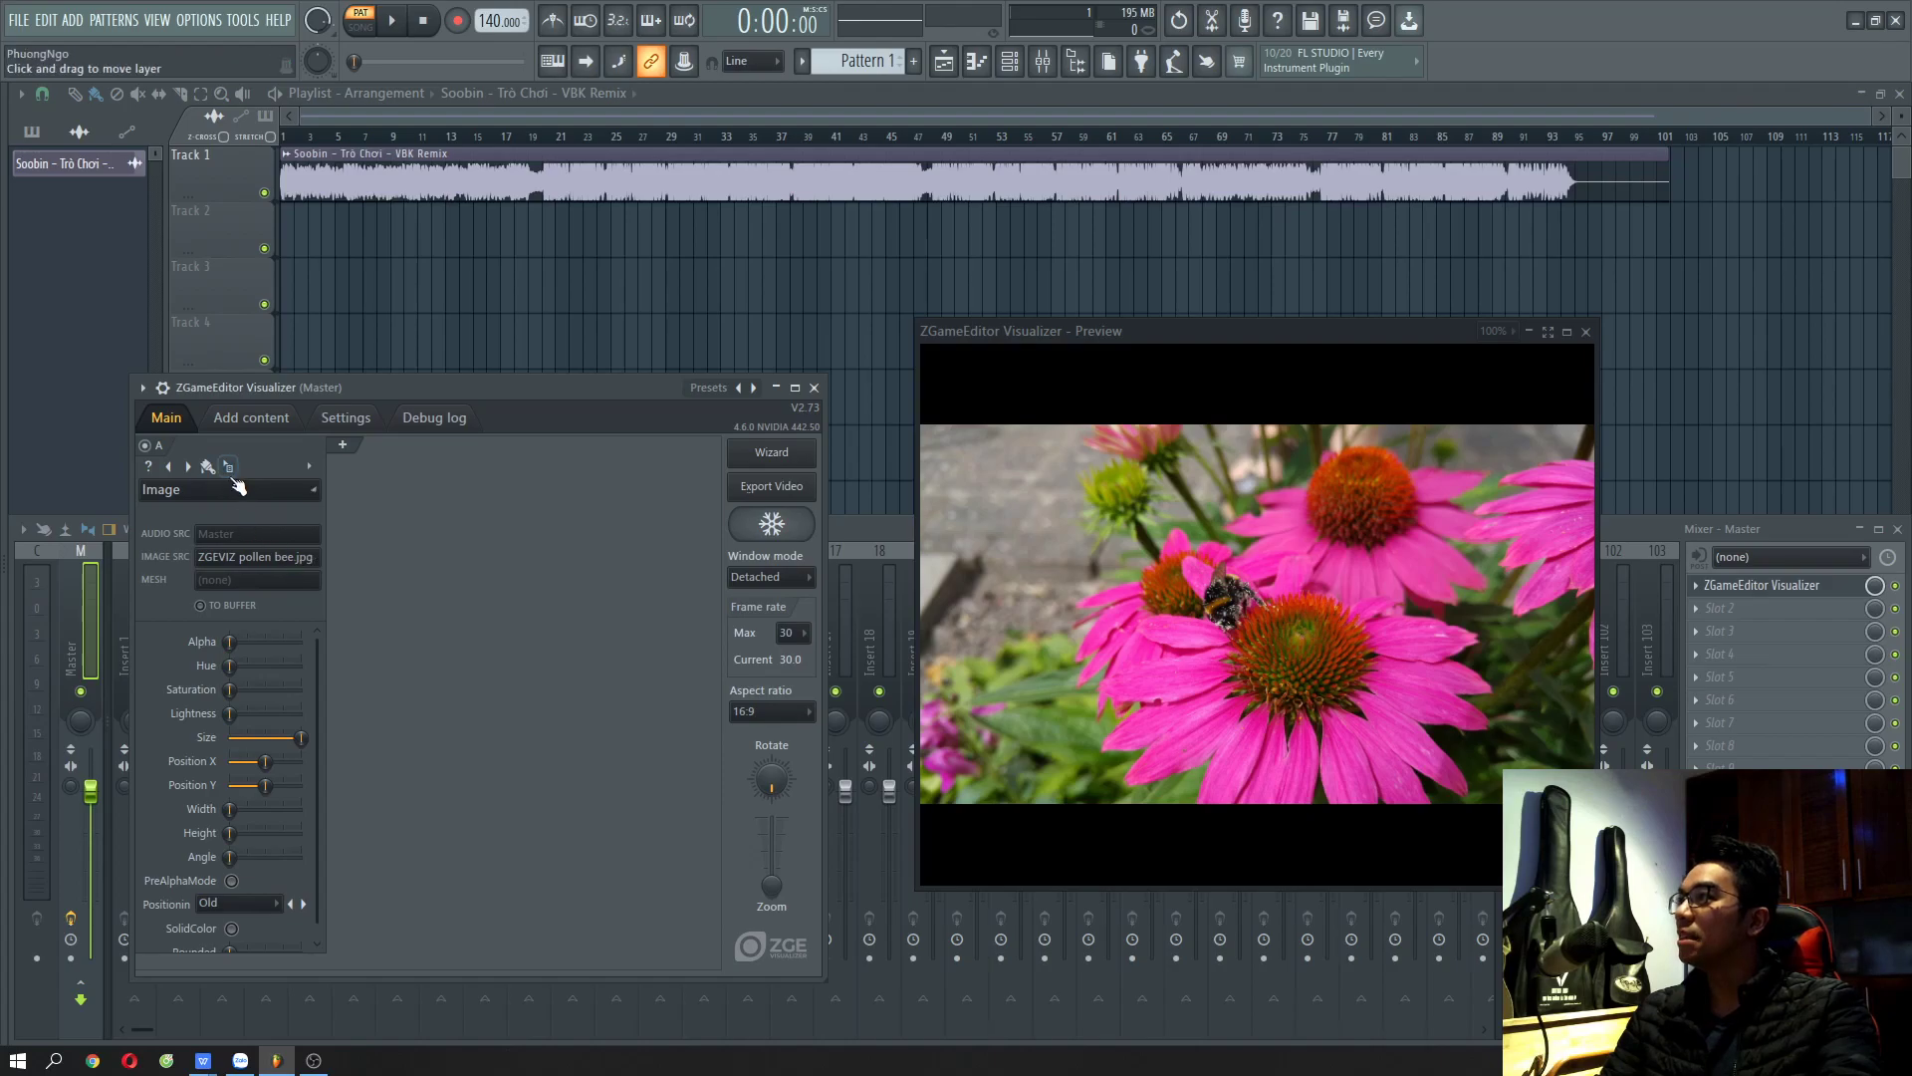
- Replace layer A's Image effect with the FourCornerGradient background
{"action": "left_click", "coordinate": [237, 486]}
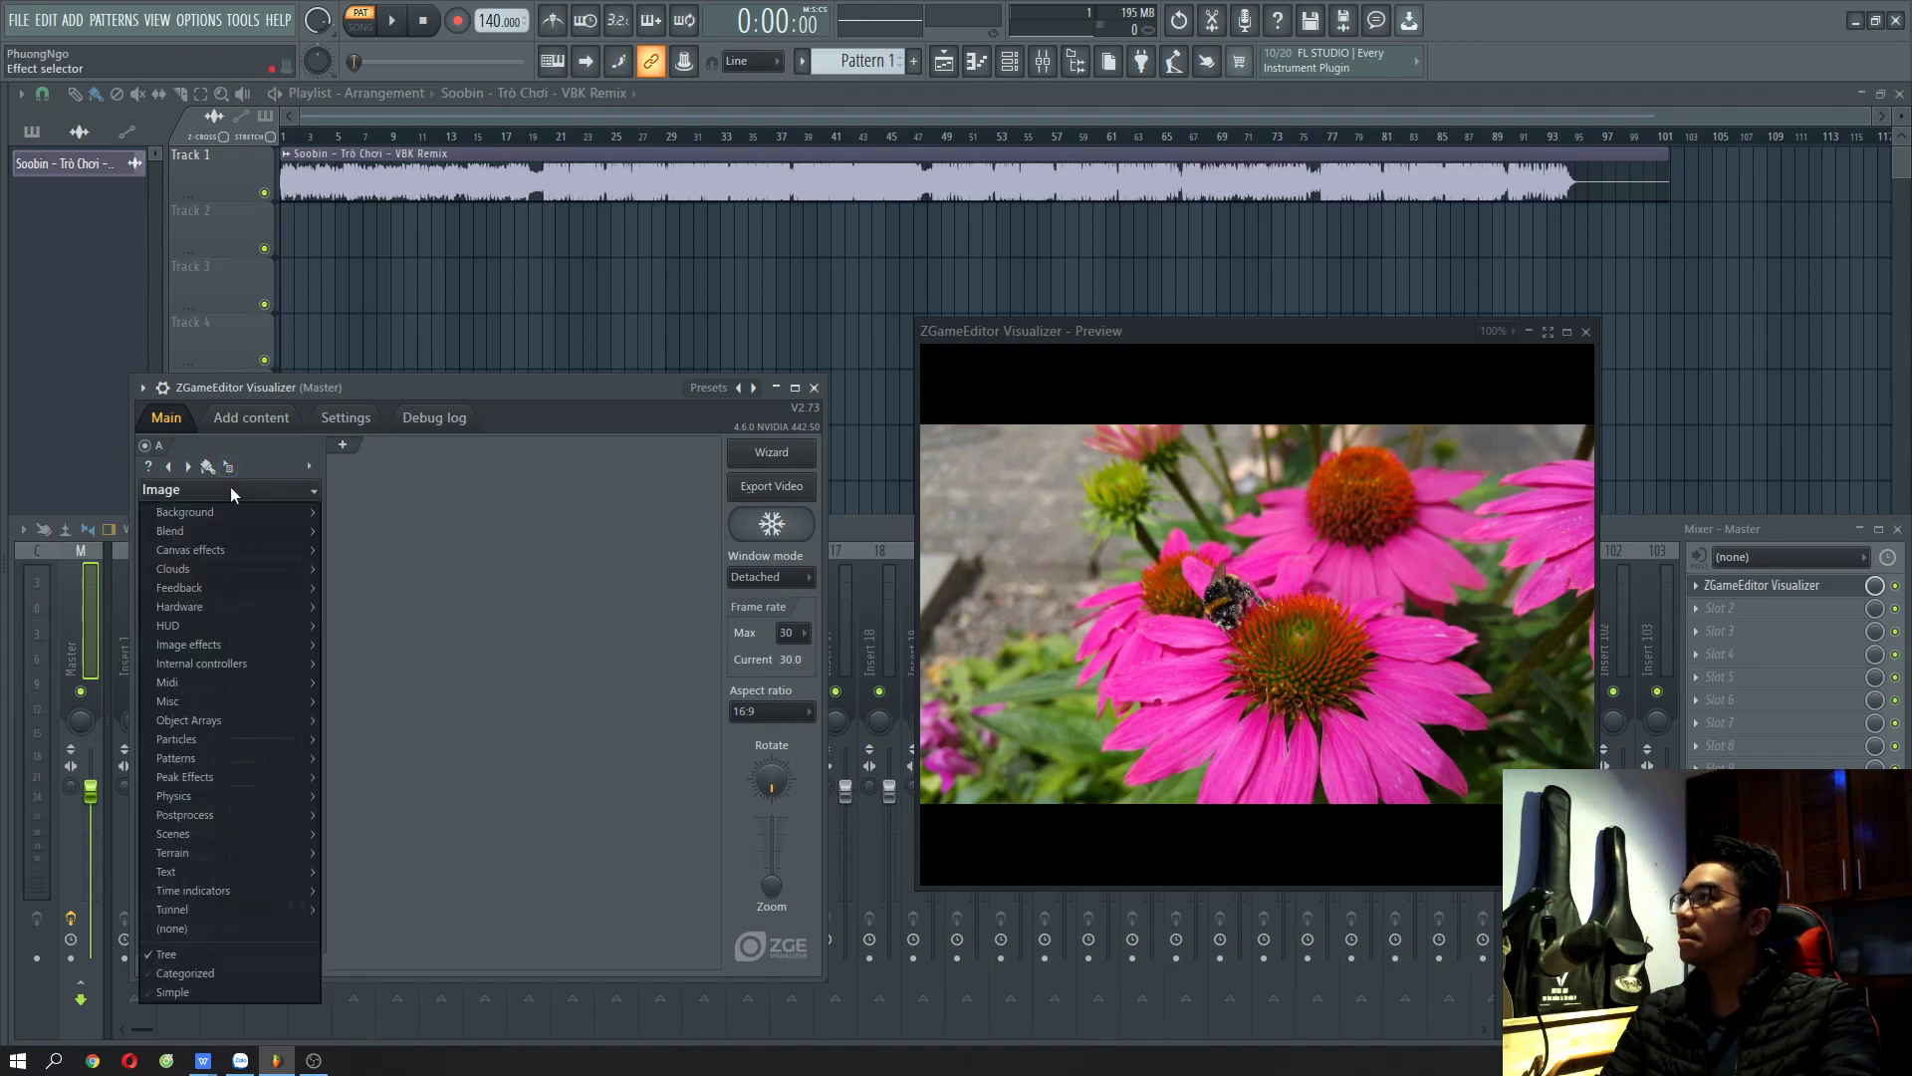
{"action": "left_click", "coordinate": [350, 595]}
{"action": "left_click", "coordinate": [237, 491]}
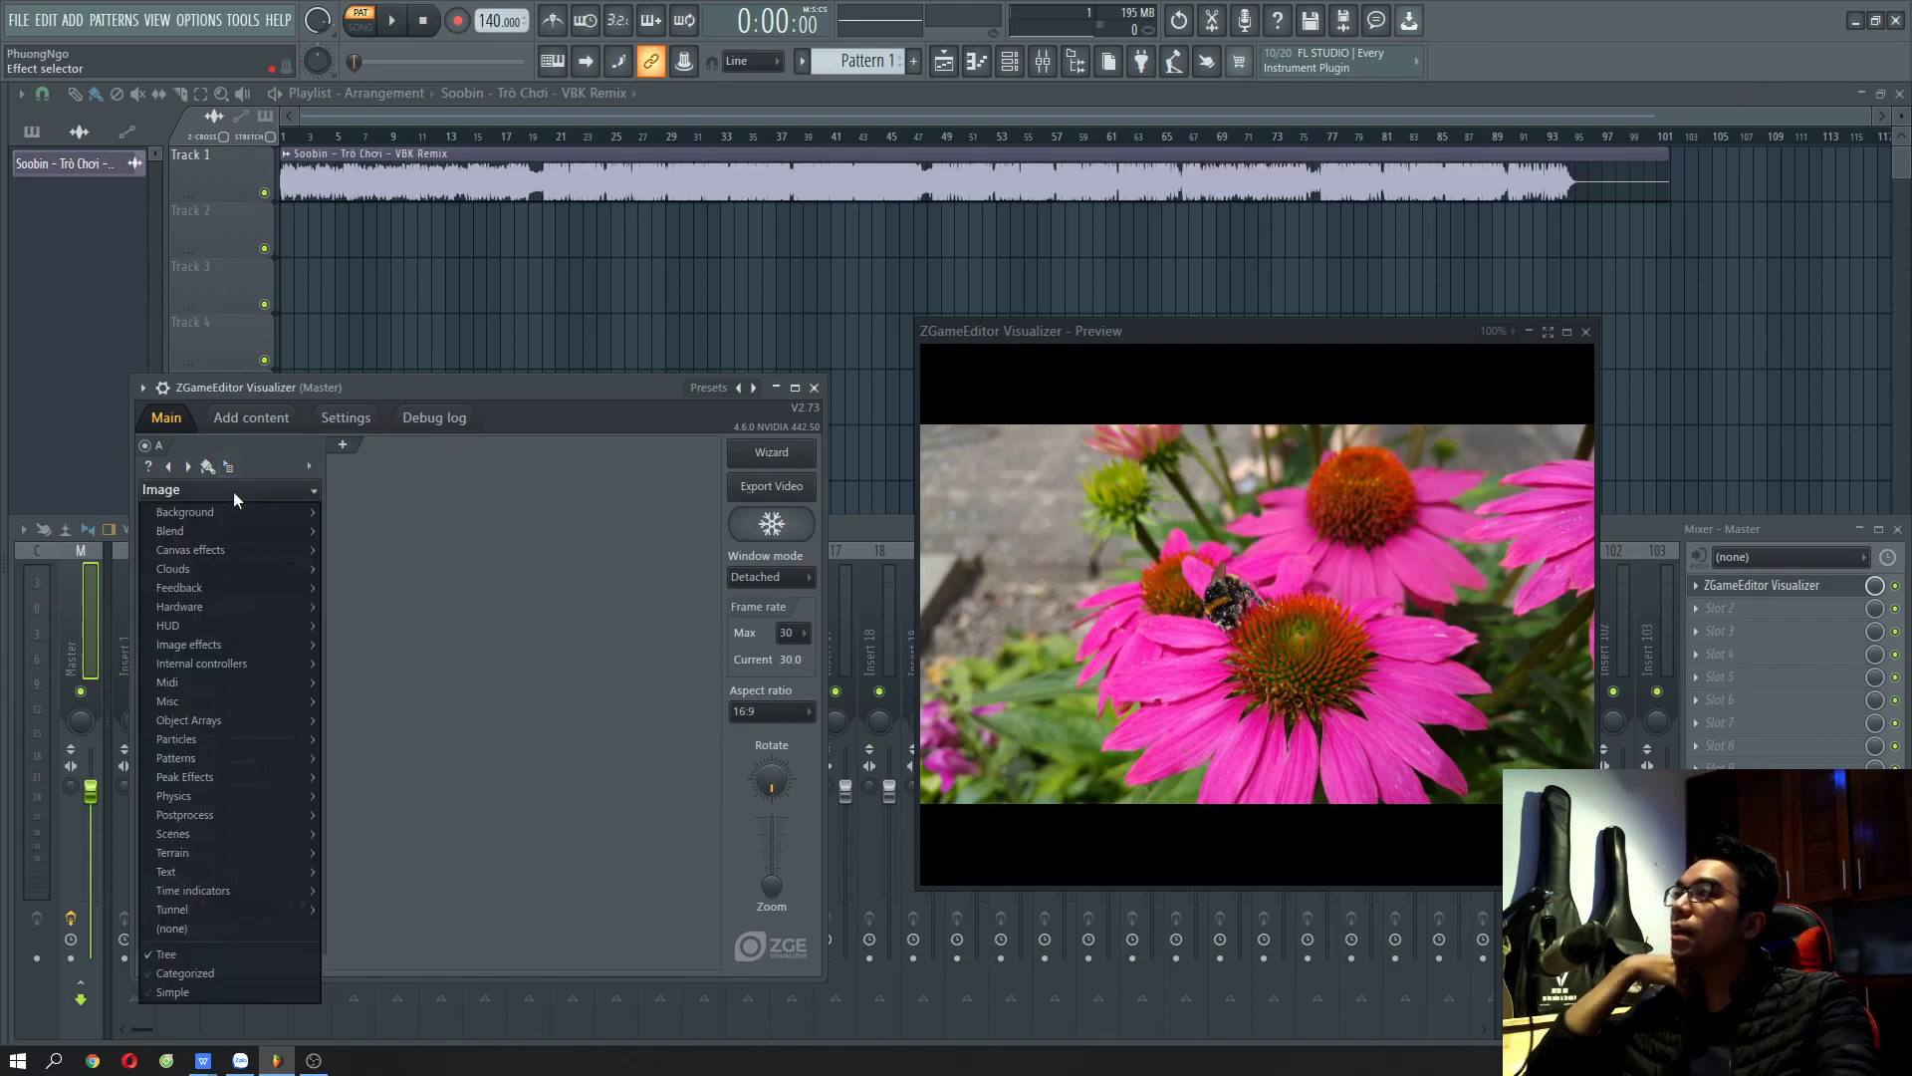
{"action": "mouse_move", "coordinate": [218, 516]}
{"action": "left_click", "coordinate": [351, 530]}
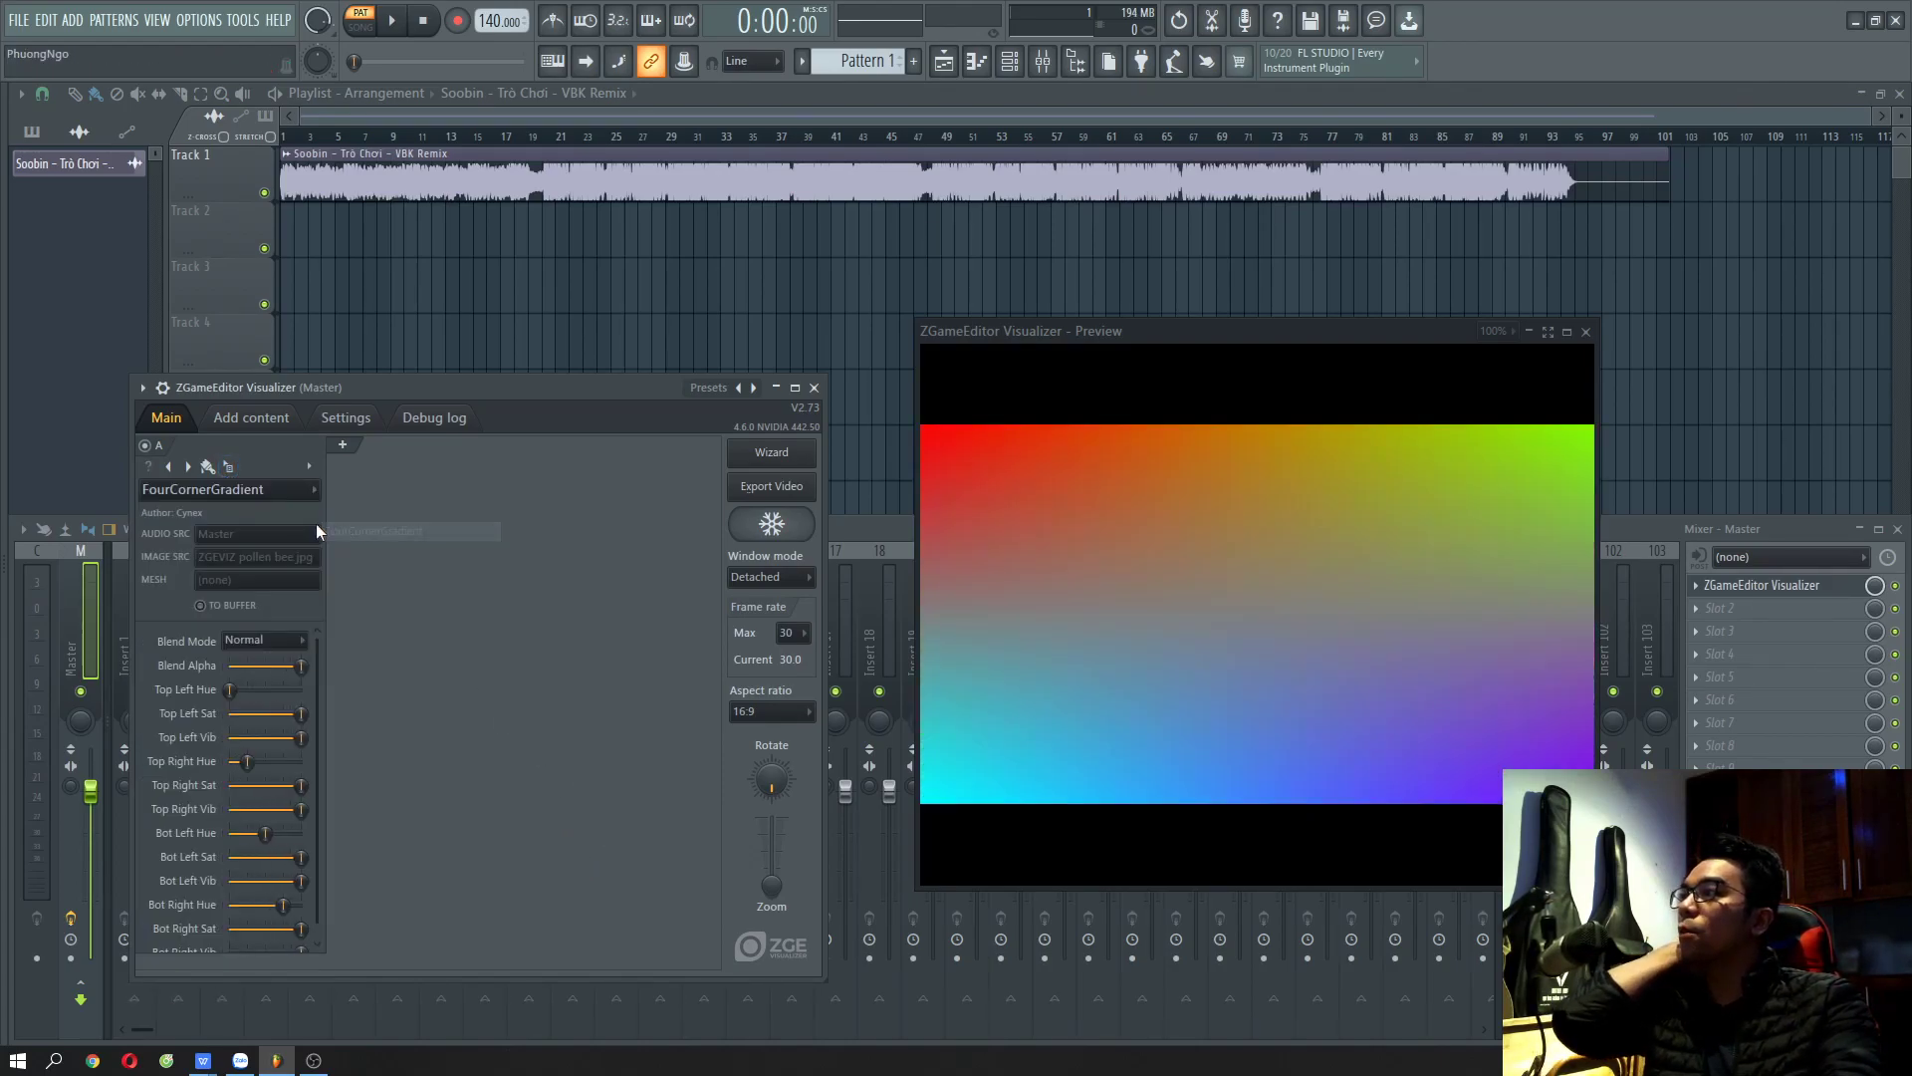
- Add layer B with the Cheap Cloud Flythrough effect and reduce its saturation
{"action": "left_click", "coordinate": [344, 447]}
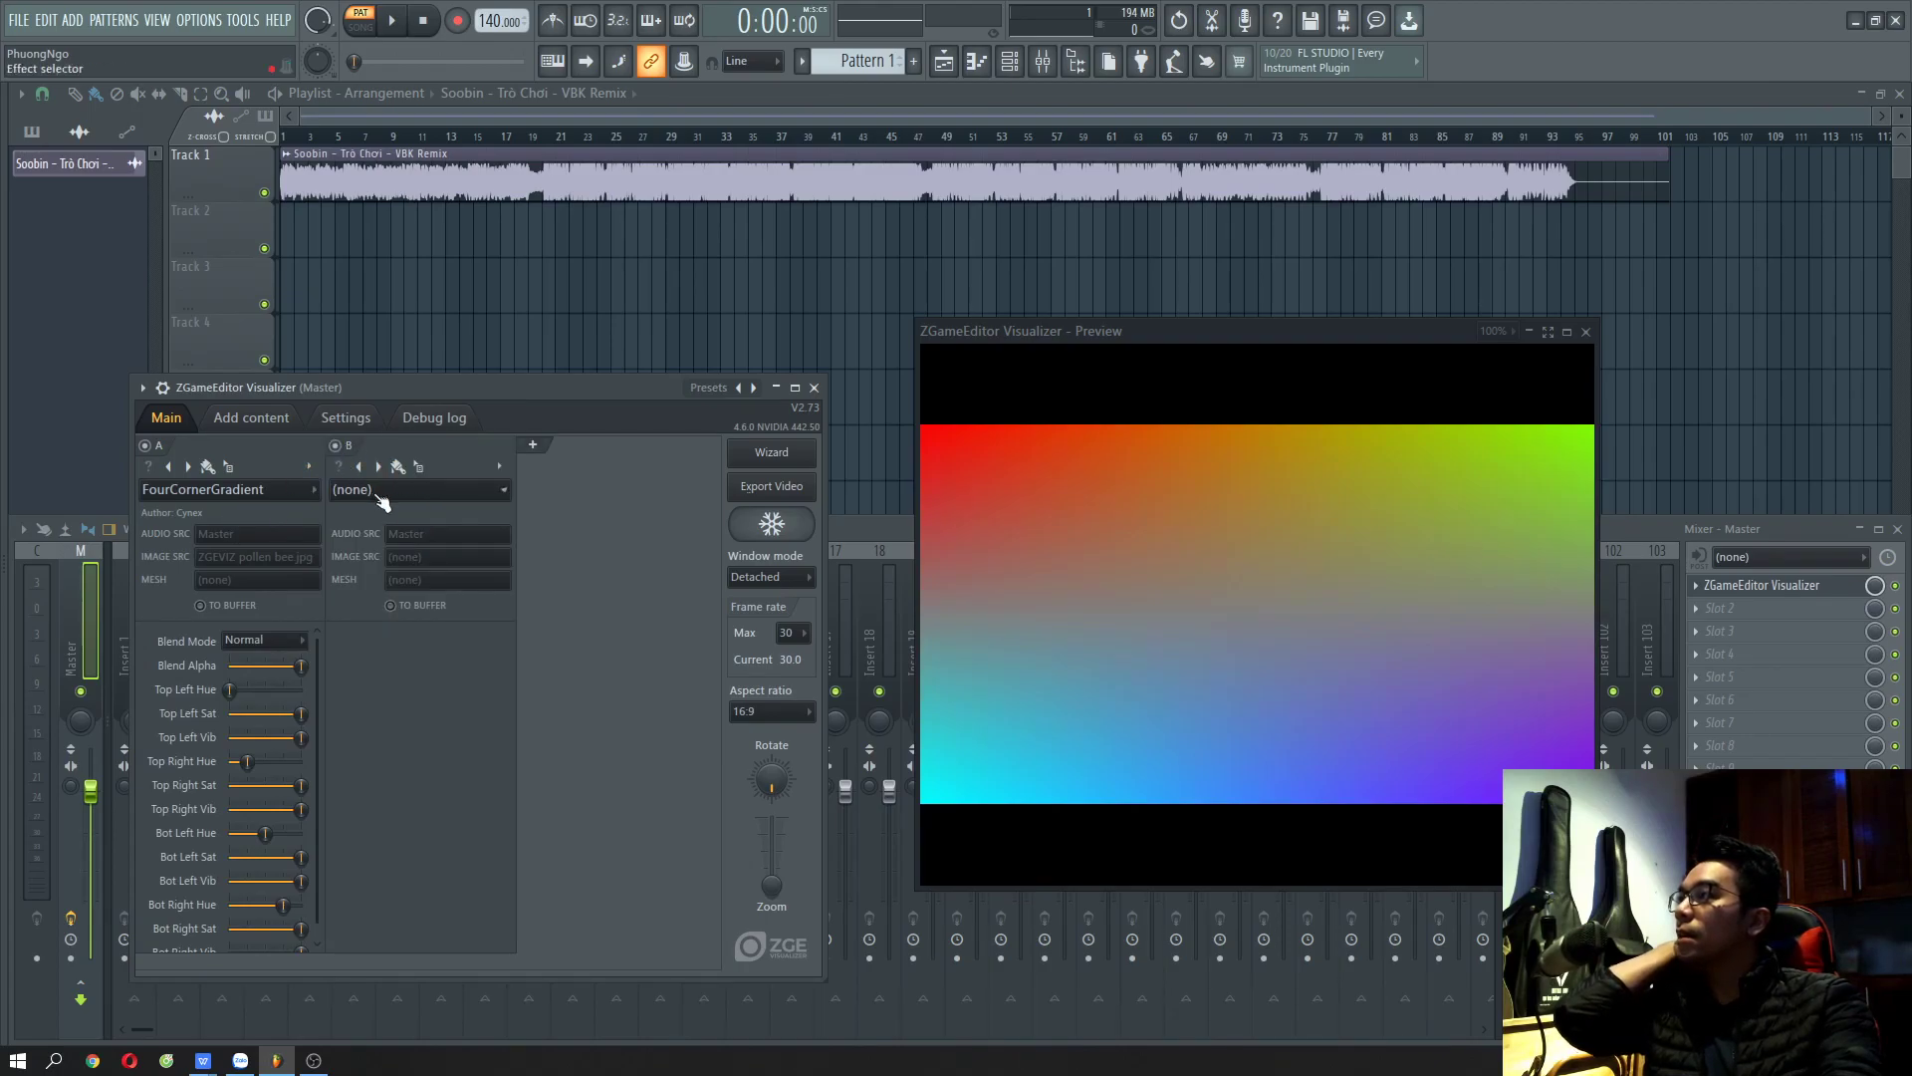
{"action": "left_click", "coordinate": [391, 489]}
{"action": "mouse_move", "coordinate": [398, 564]}
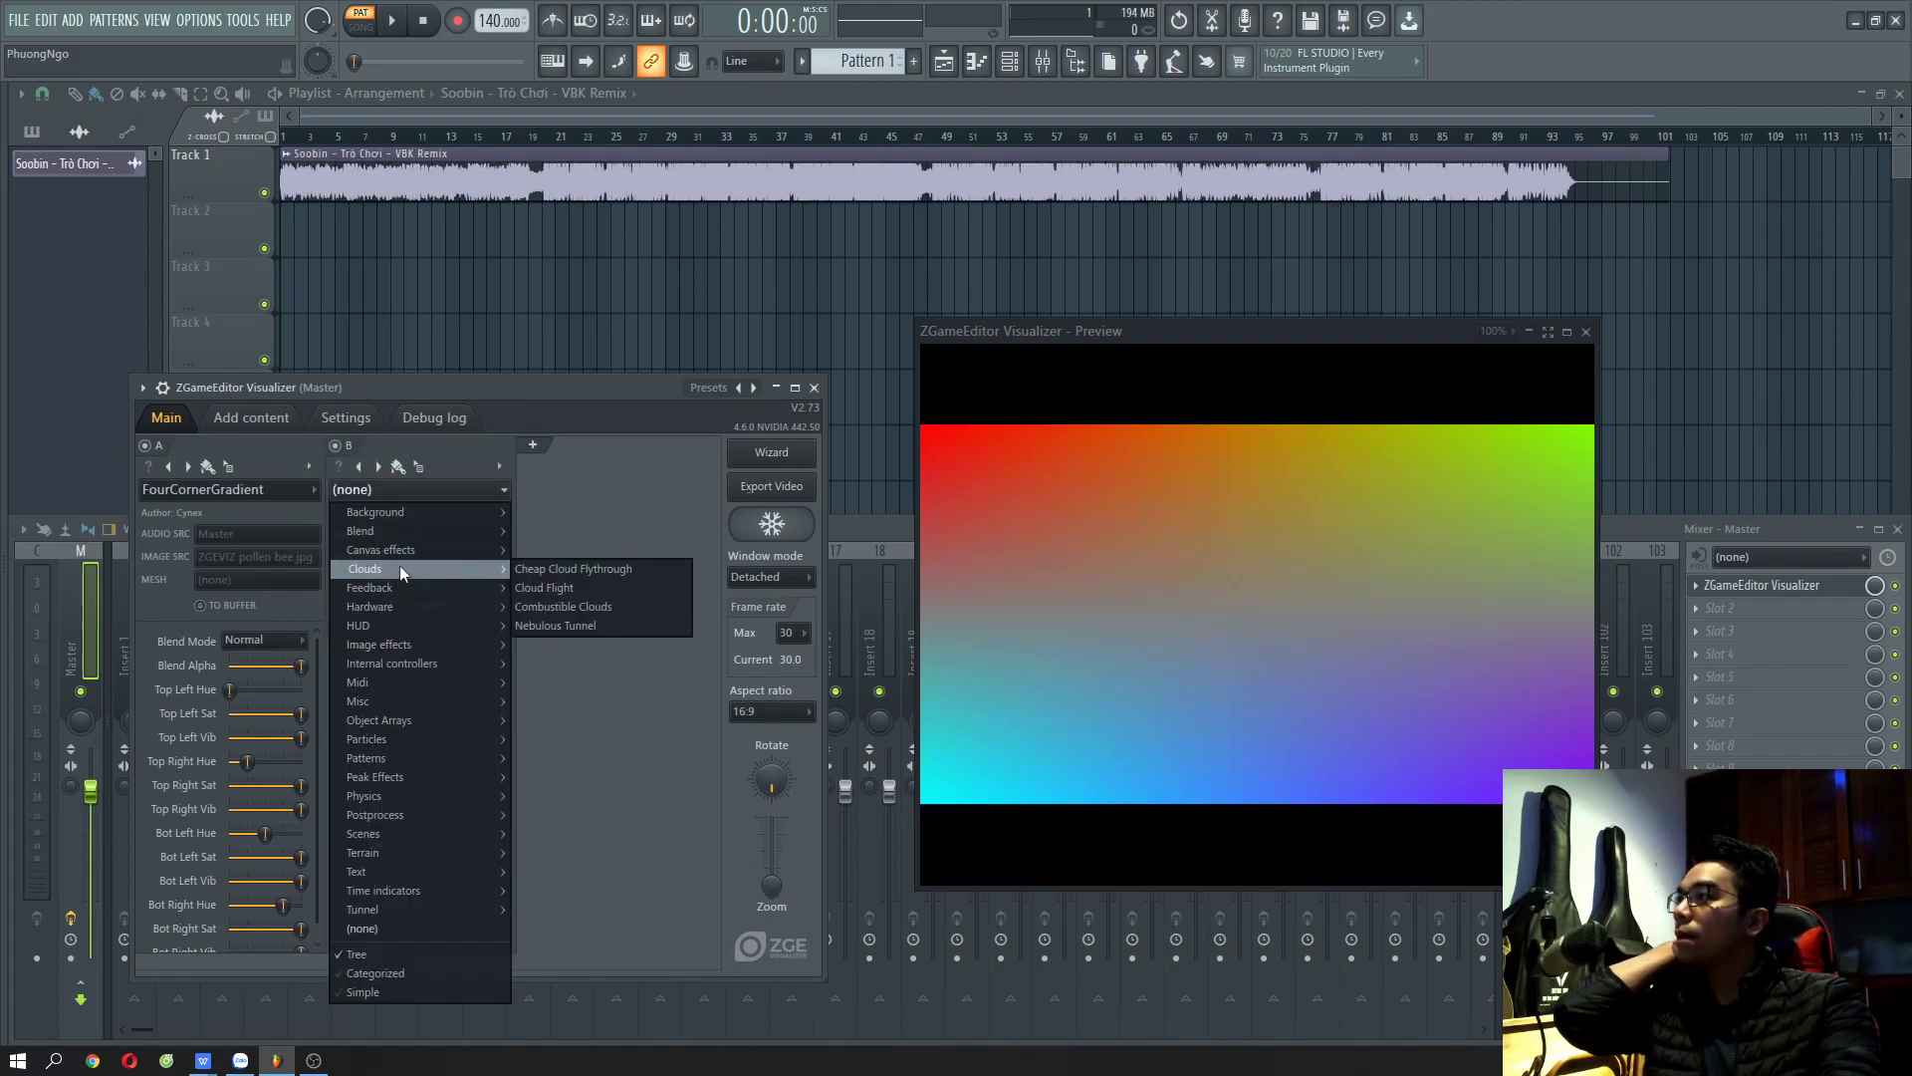
{"action": "left_click", "coordinate": [616, 572]}
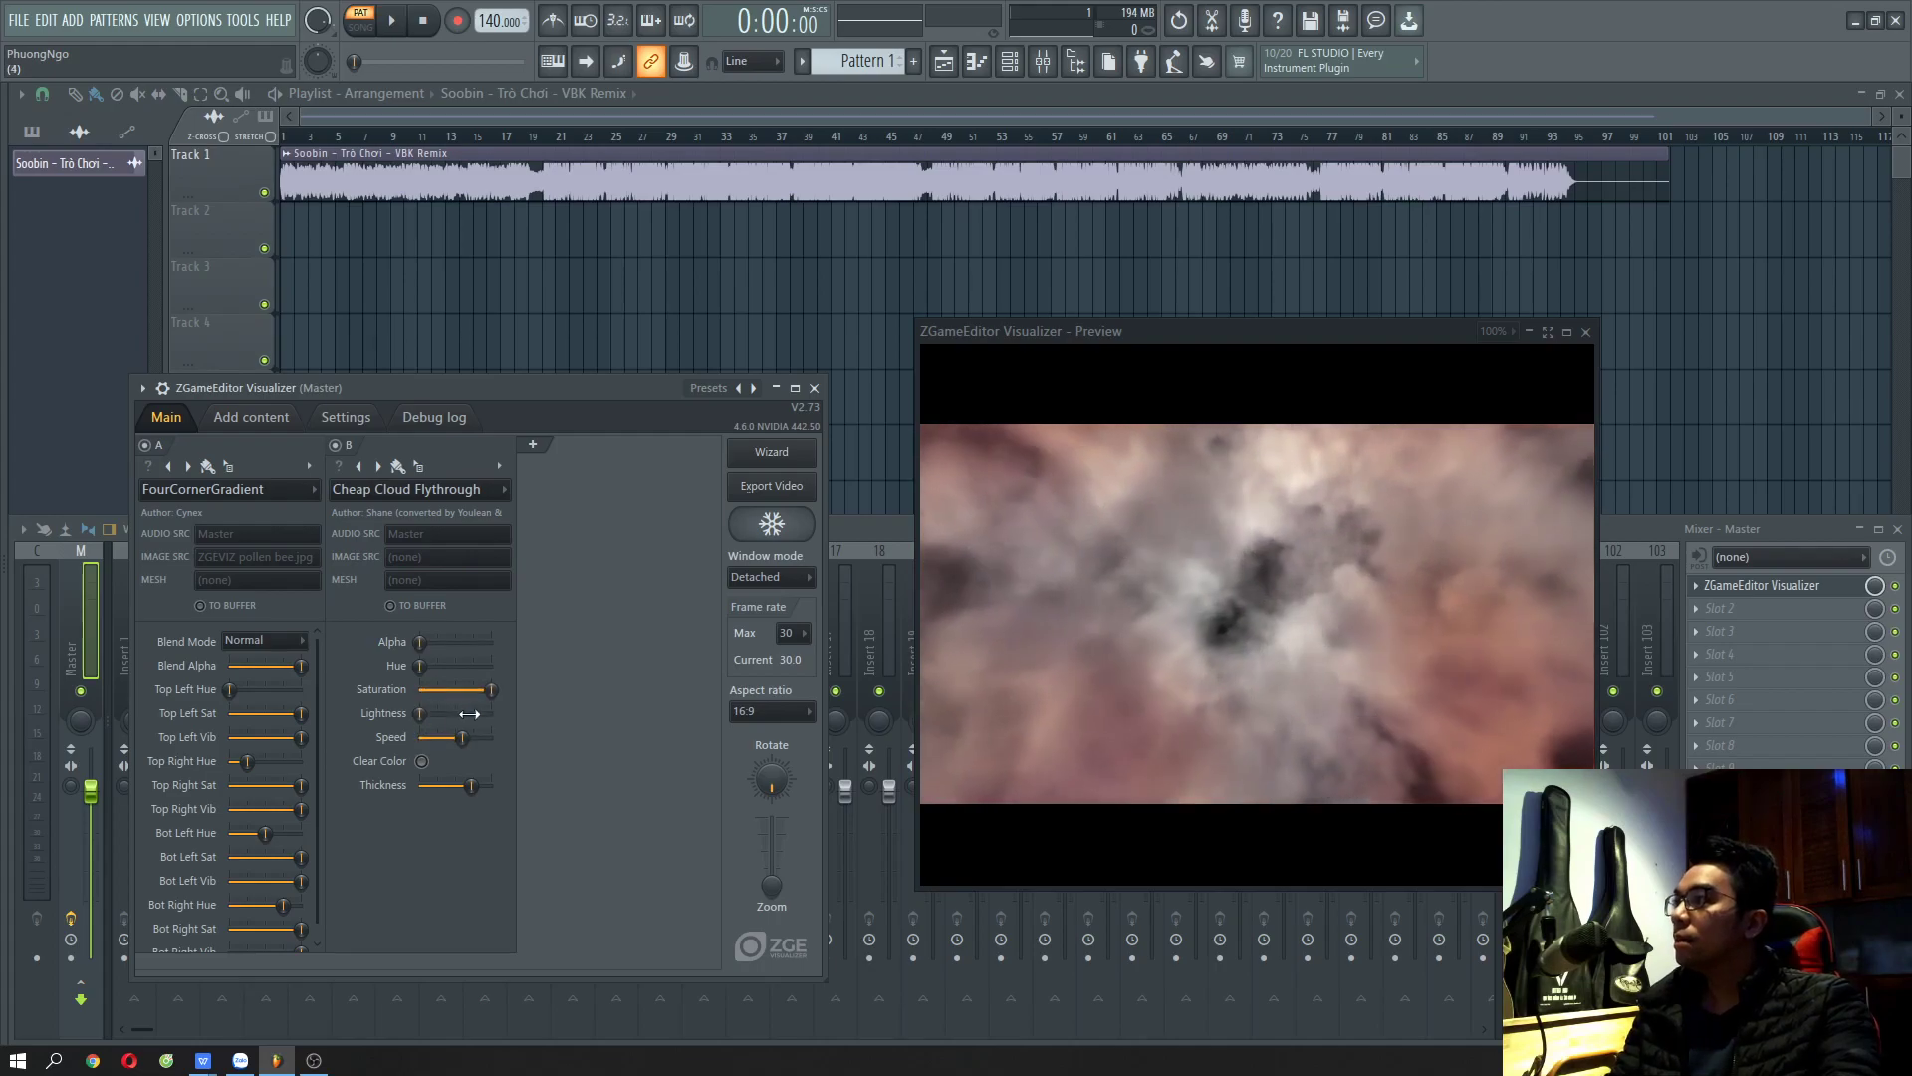
{"action": "left_click_drag", "start_coordinate": [492, 690], "coordinate": [458, 691]}
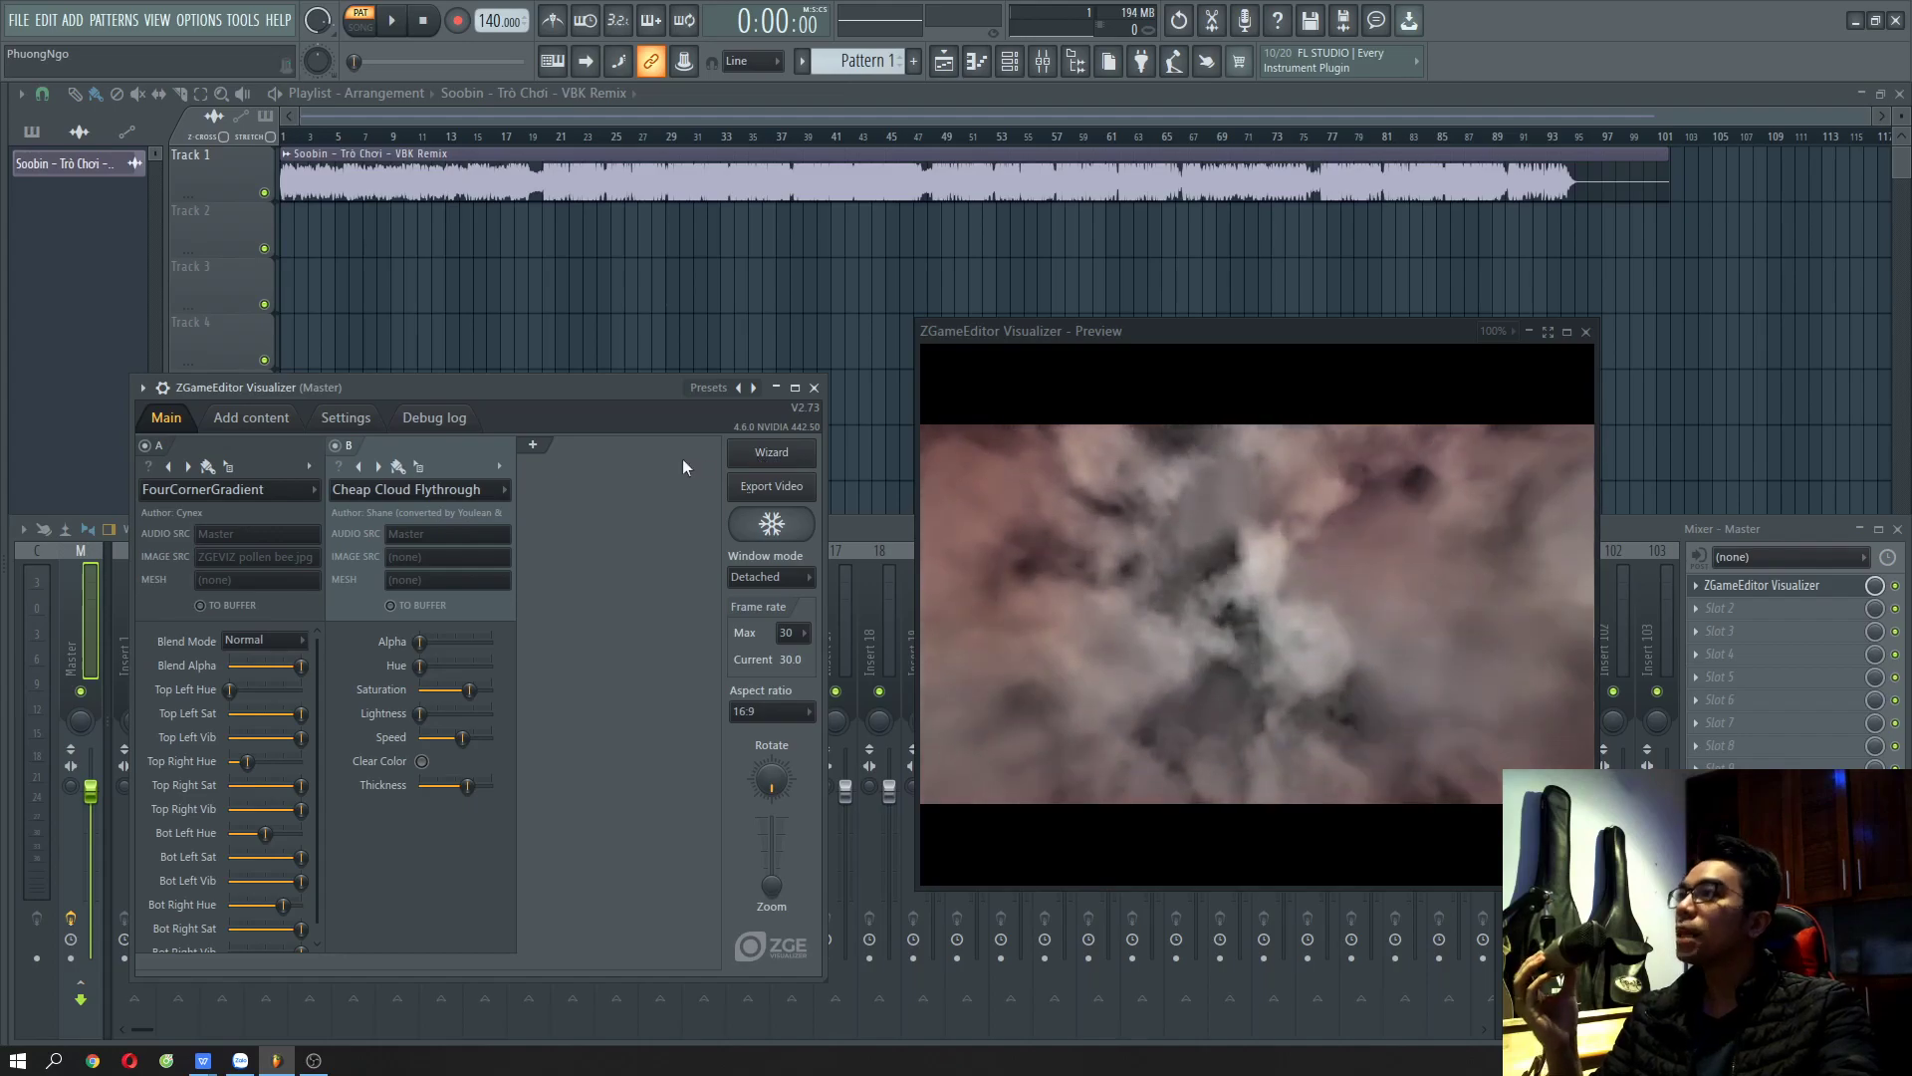
- Start the visualizer's video wizard and browse its preset gallery
{"action": "left_click", "coordinate": [761, 455]}
{"action": "left_click", "coordinate": [1097, 586]}
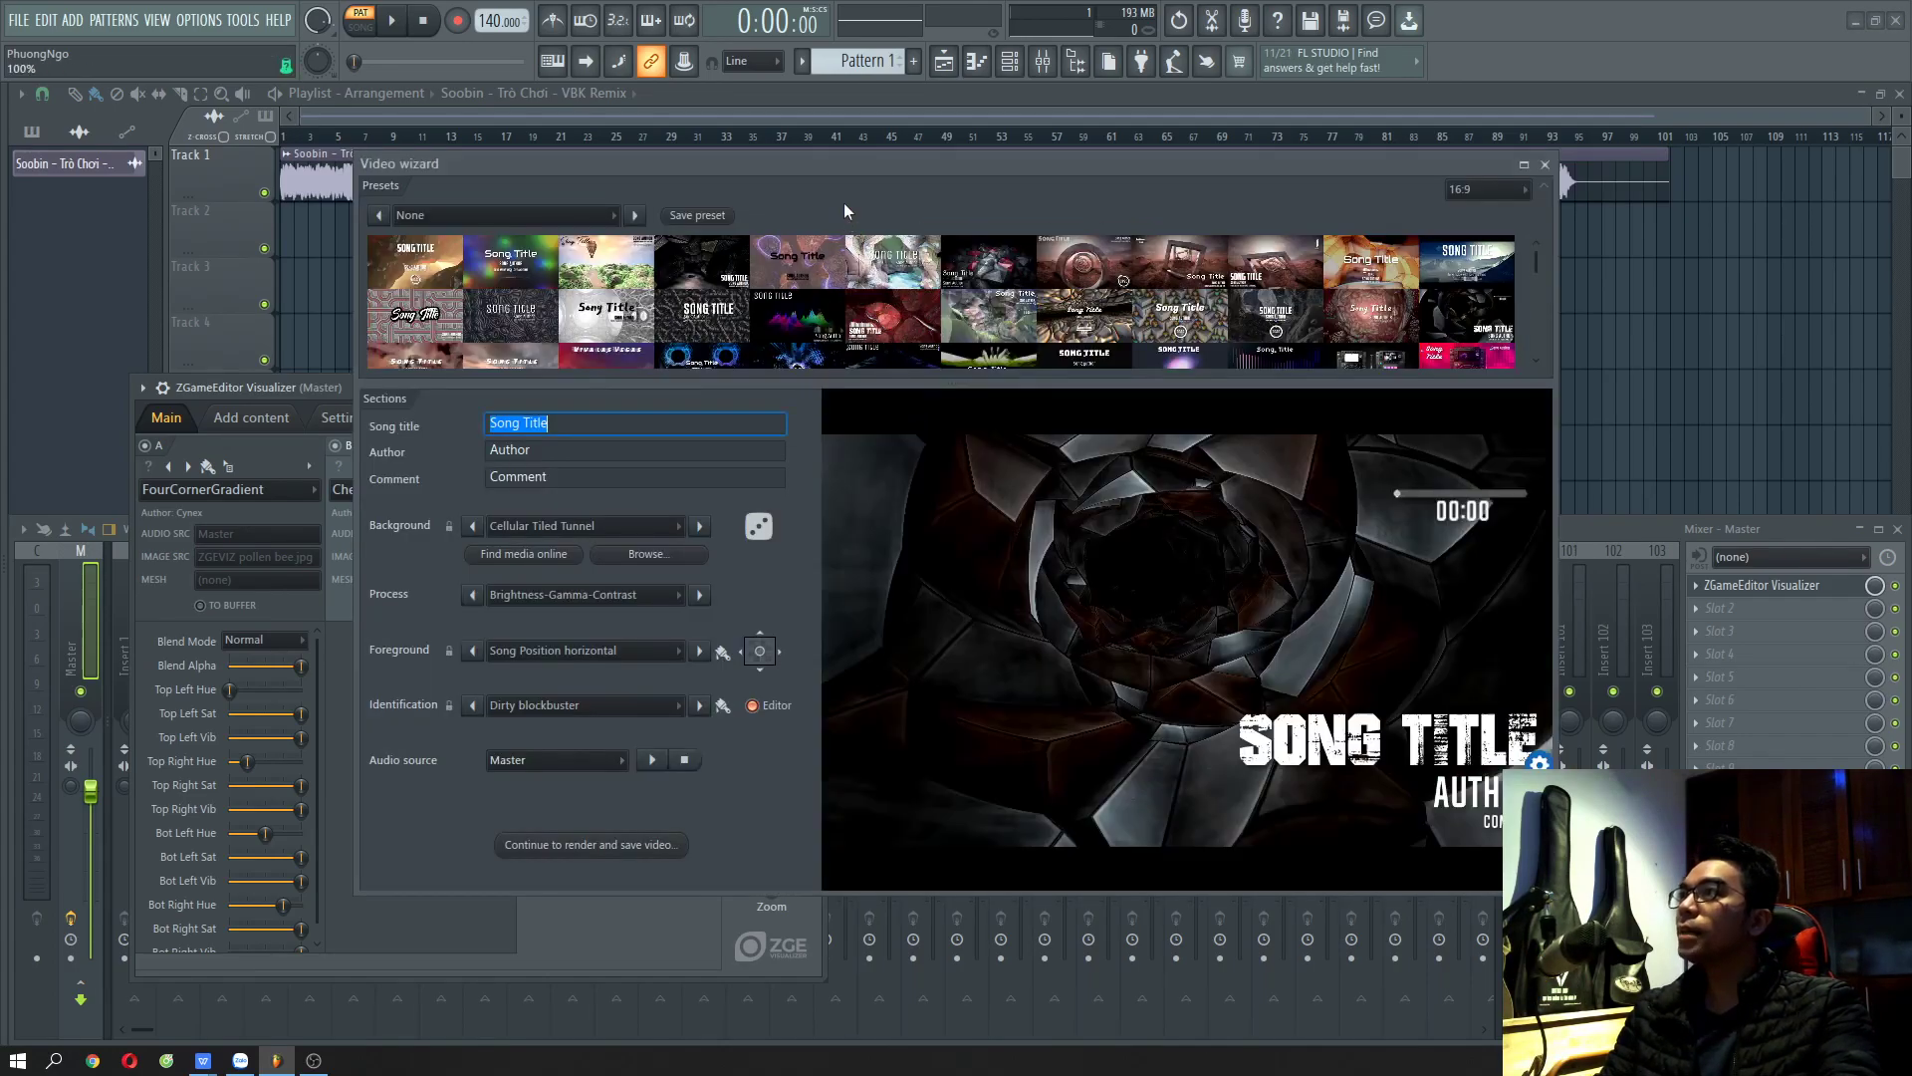
{"action": "left_click_drag", "start_coordinate": [878, 172], "coordinate": [1007, 217]}
{"action": "scroll", "coordinate": [1466, 374], "scroll_direction": "down", "scroll_amount": 5}
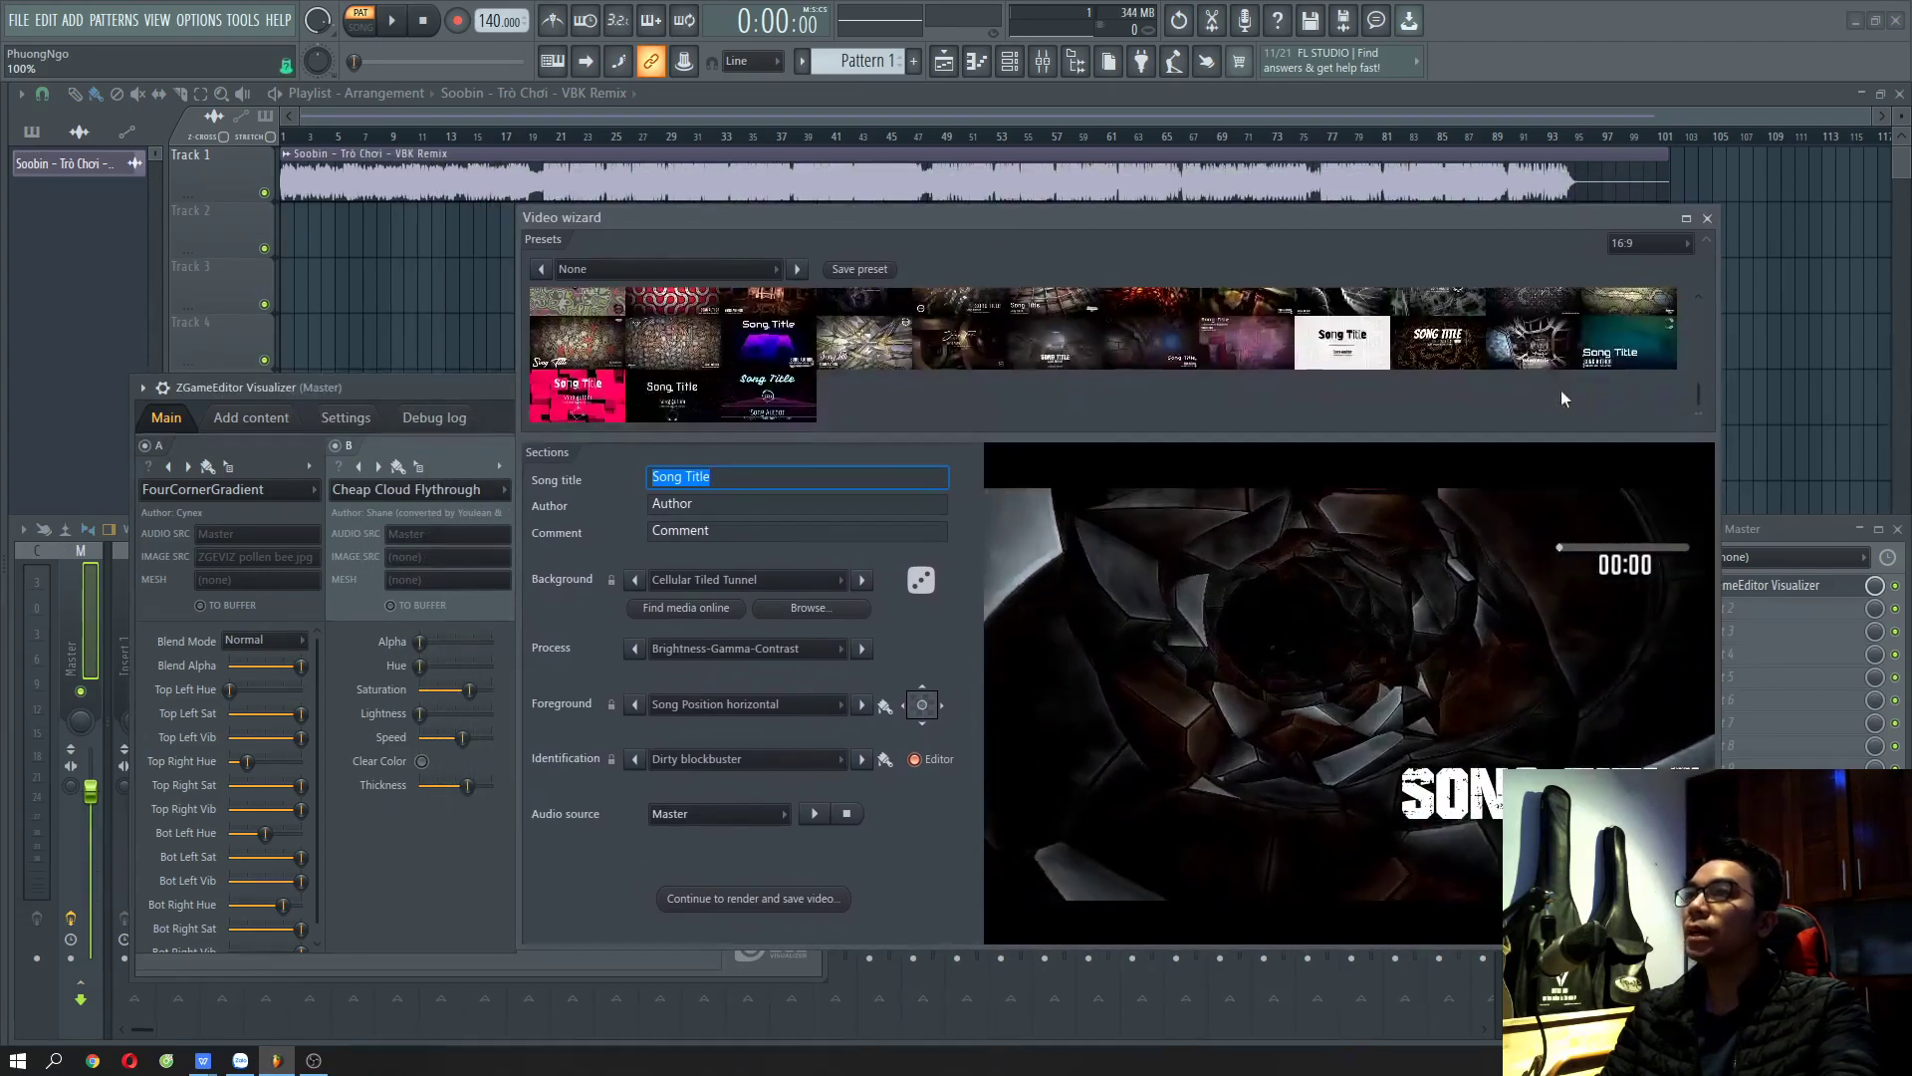
{"action": "scroll", "coordinate": [1466, 374], "scroll_direction": "up", "scroll_amount": 3}
- Preview presets such as Canyon Pass, Cellular Blocks, Industrial Complex and Menger Sponge Variation, and settle on Menger Variation 2
{"action": "left_click", "coordinate": [1250, 378]}
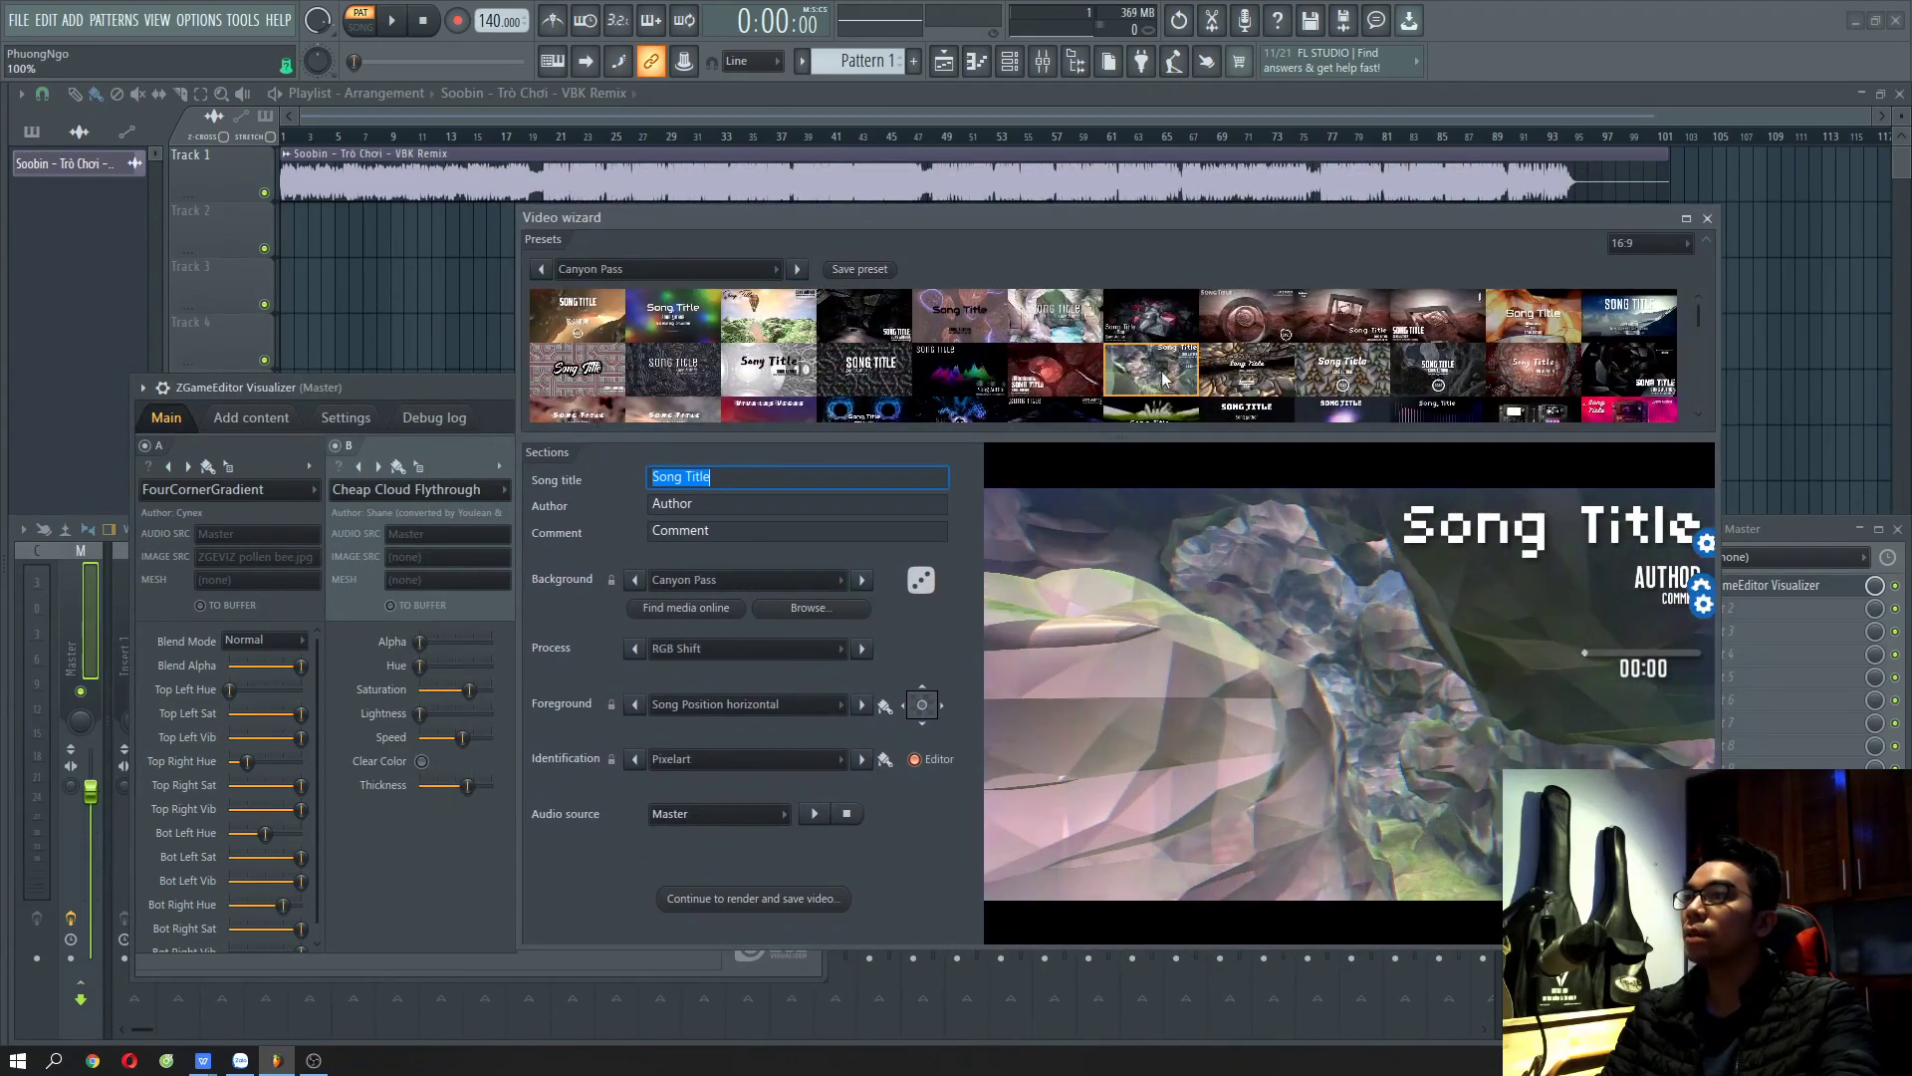
{"action": "left_click", "coordinate": [1342, 368]}
{"action": "scroll", "coordinate": [1317, 388], "scroll_direction": "down", "scroll_amount": 2}
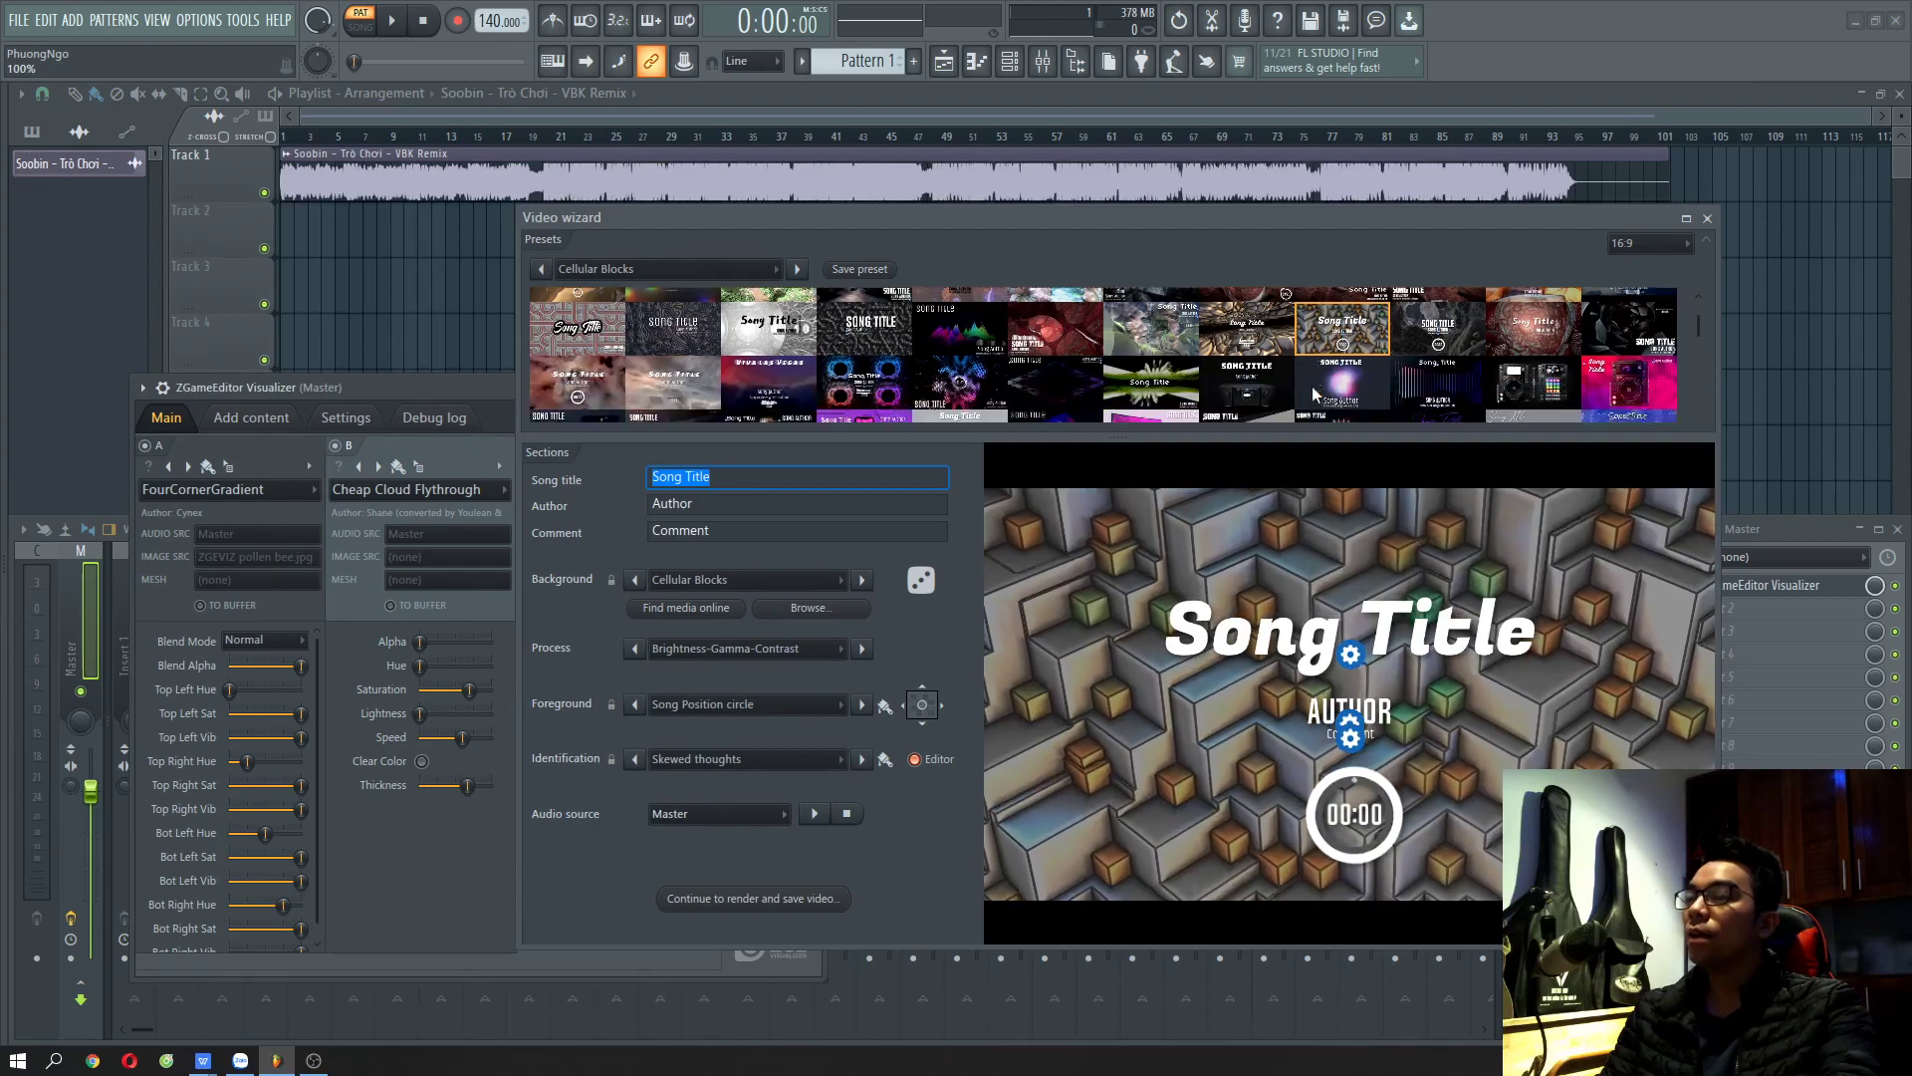
{"action": "left_click", "coordinate": [1326, 371]}
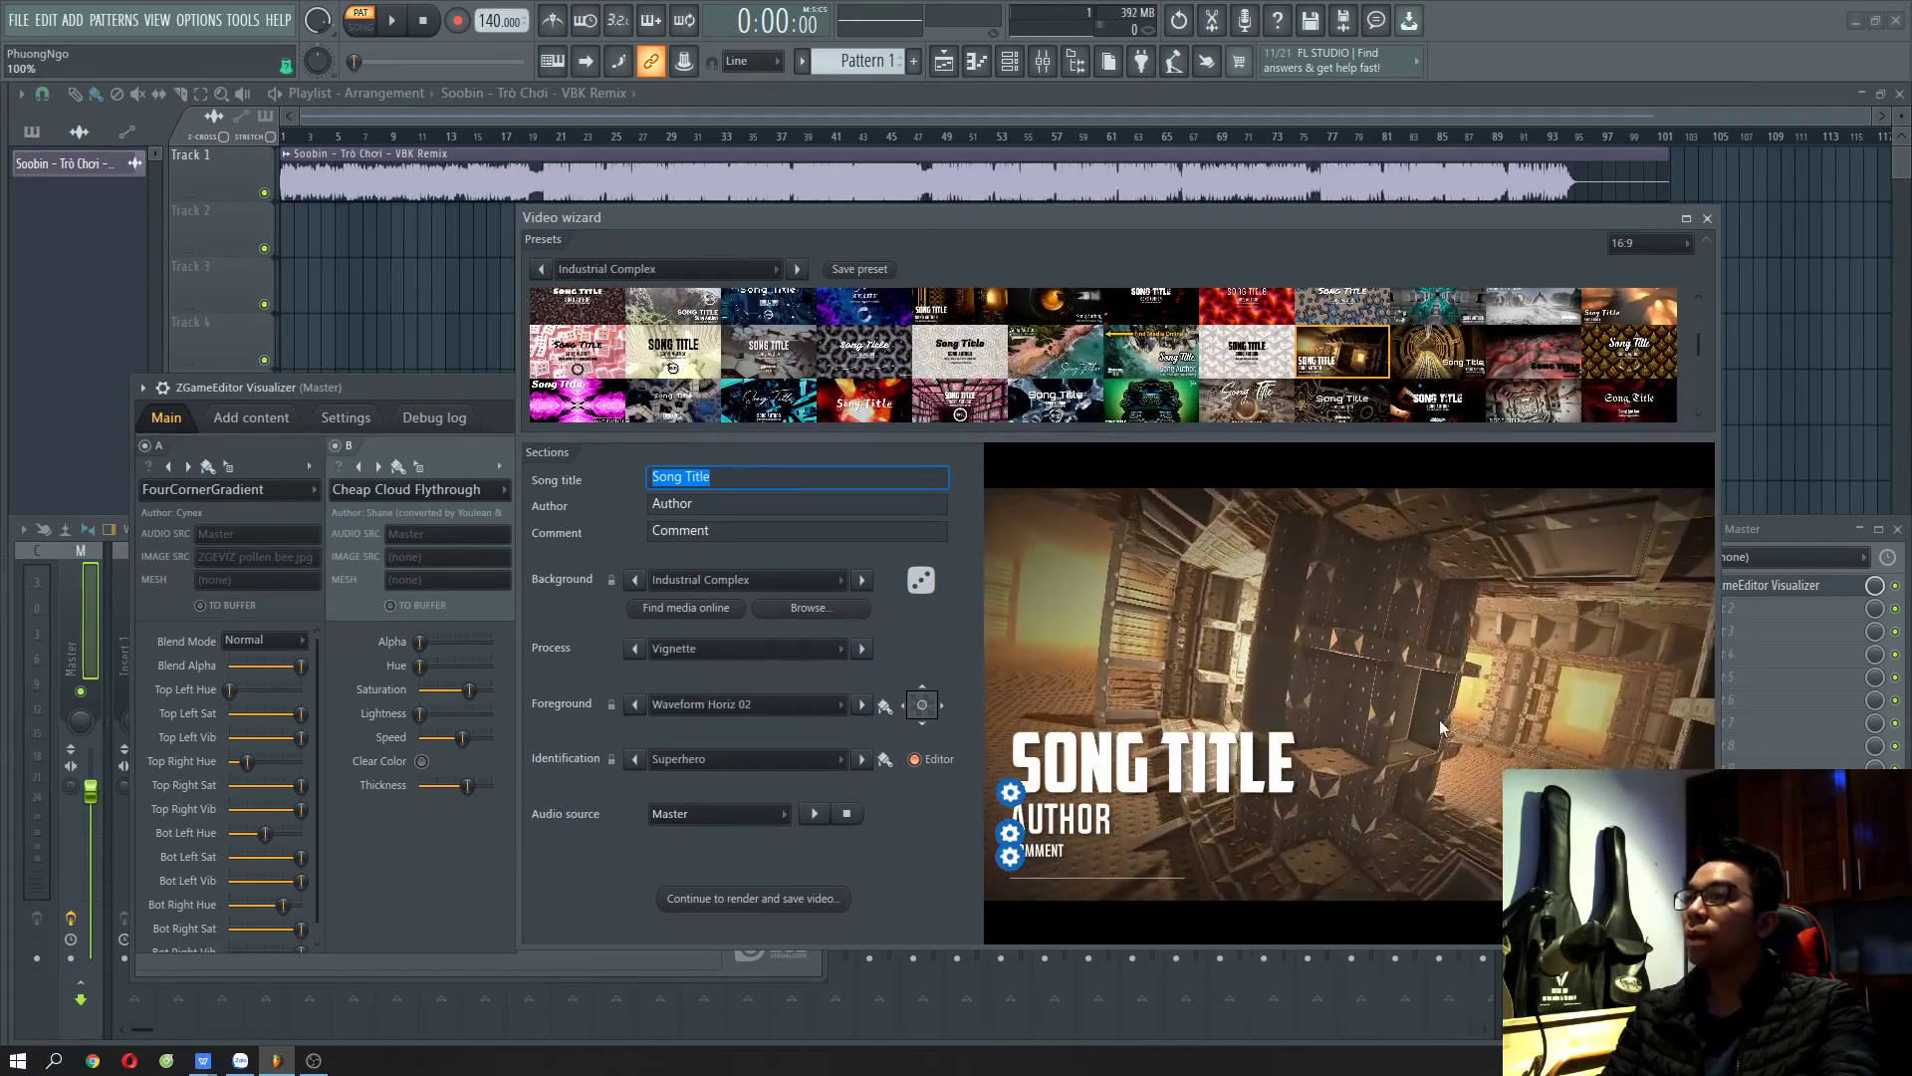
{"action": "left_click", "coordinate": [1439, 377]}
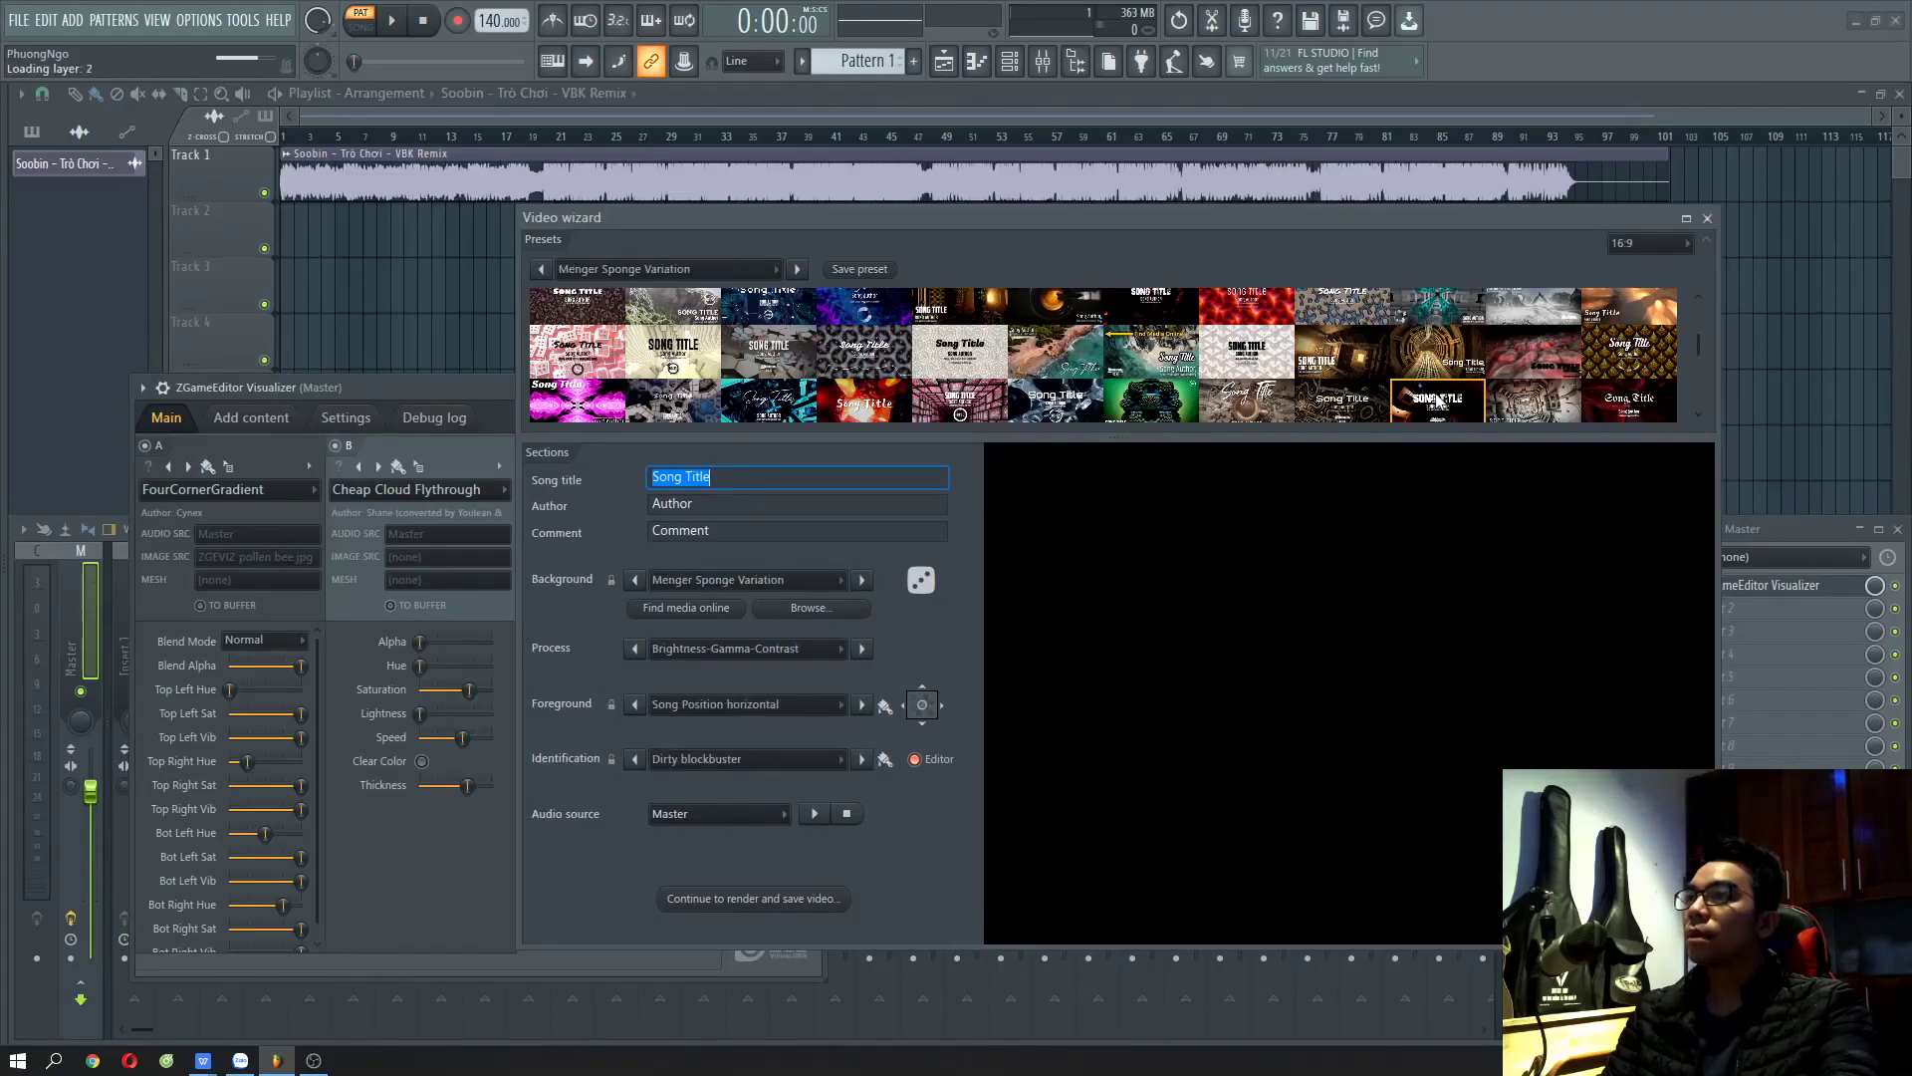
{"action": "left_click", "coordinate": [1439, 404]}
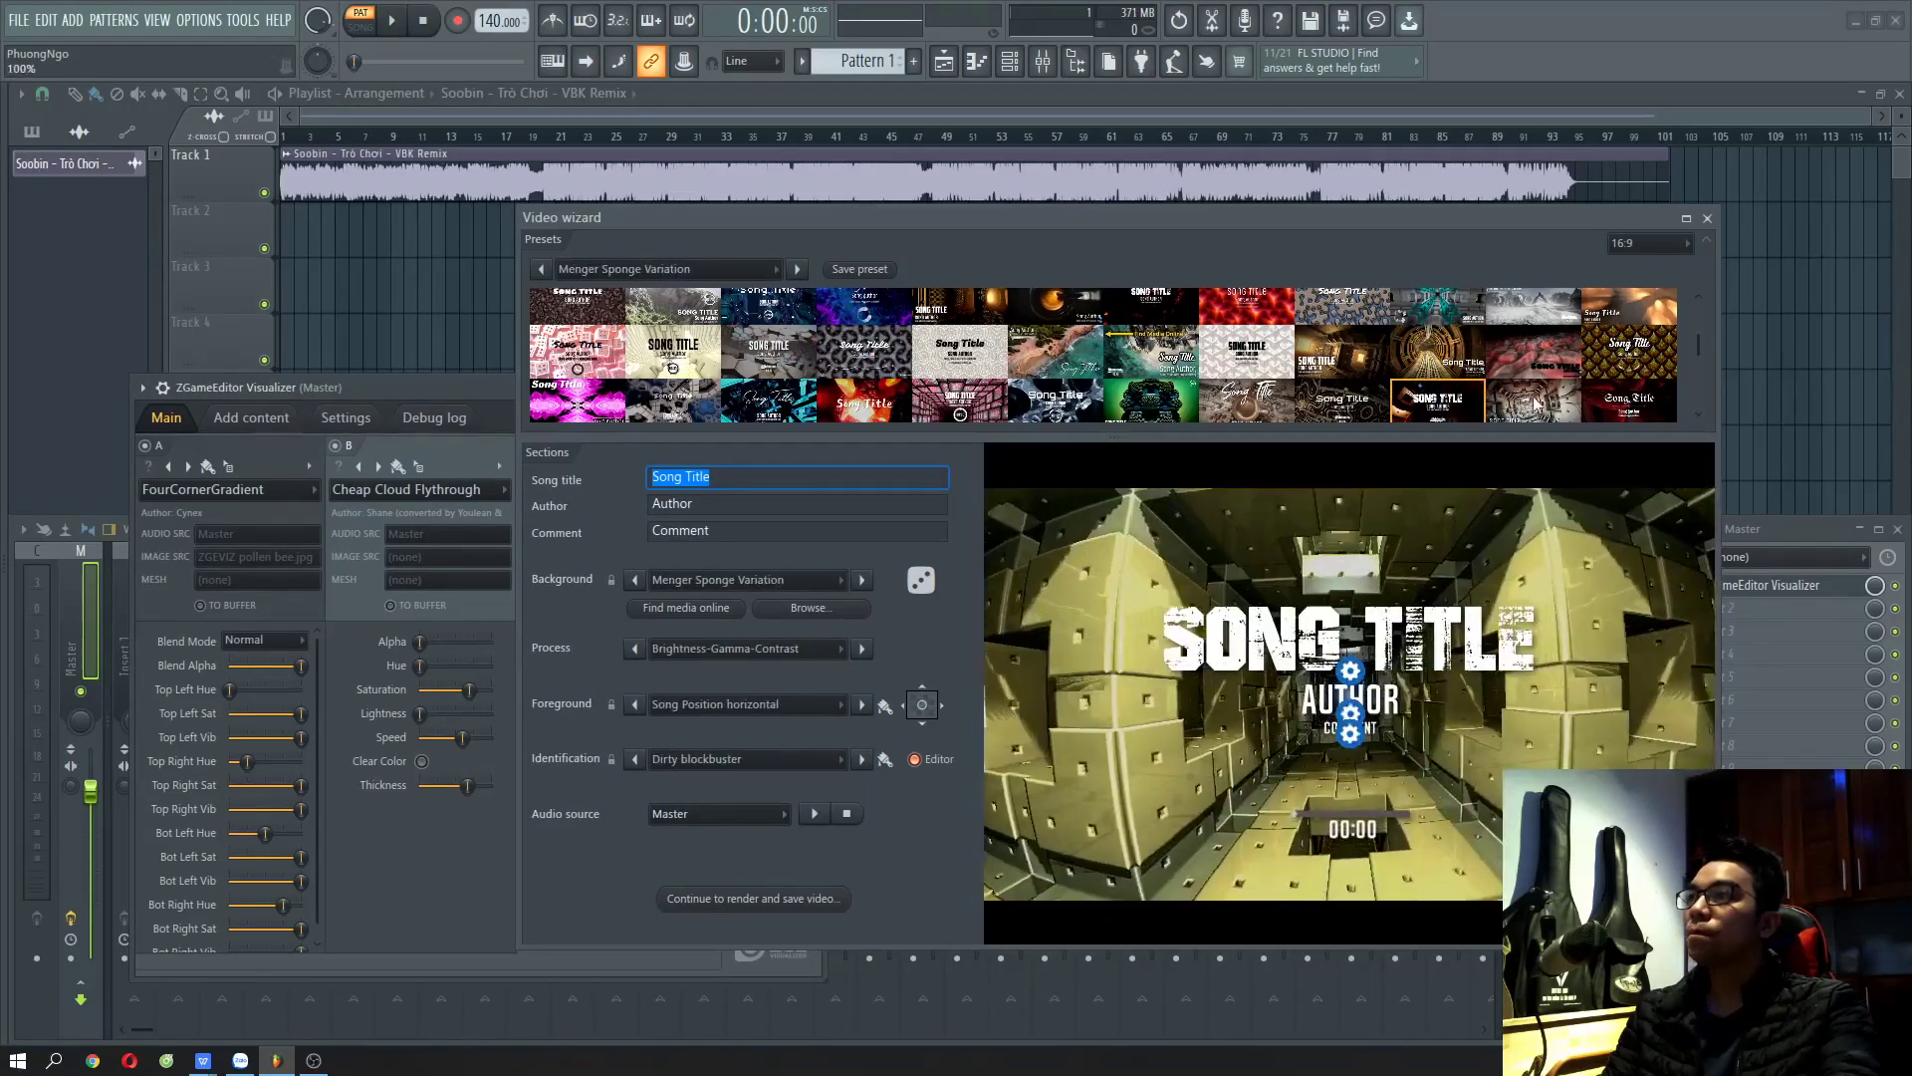
{"action": "left_click", "coordinate": [1536, 369]}
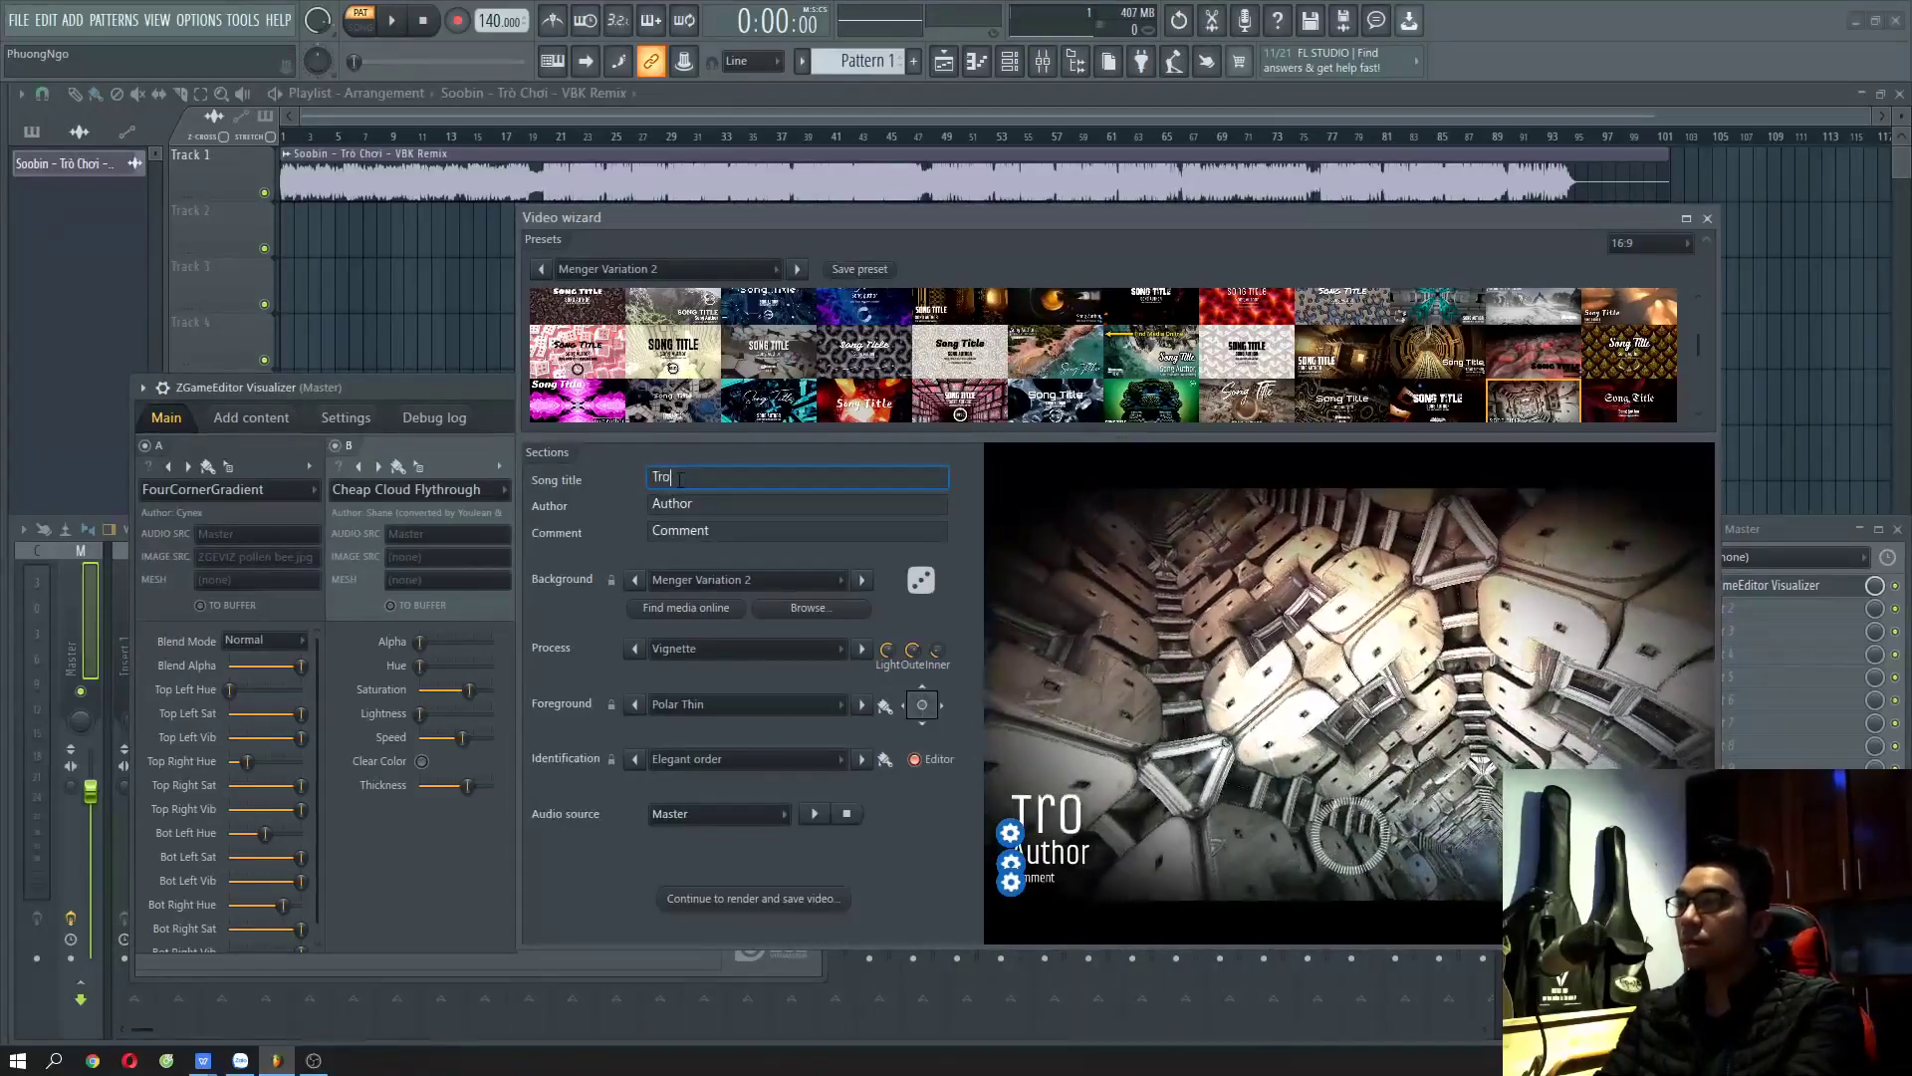
- Replace the placeholder song title with TRO CHOI
{"action": "key", "text": "BackSpace"}
{"action": "key", "text": "BackSpace"}
{"action": "key", "text": "BackSpace"}
{"action": "key", "text": "BackSpace"}
{"action": "key", "text": "BackSpace"}
{"action": "key", "text": "BackSpace"}
{"action": "type", "text": "tro"}
{"action": "key", "text": "BackSpace"}
{"action": "key", "text": "BackSpace"}
{"action": "key", "text": "BackSpace"}
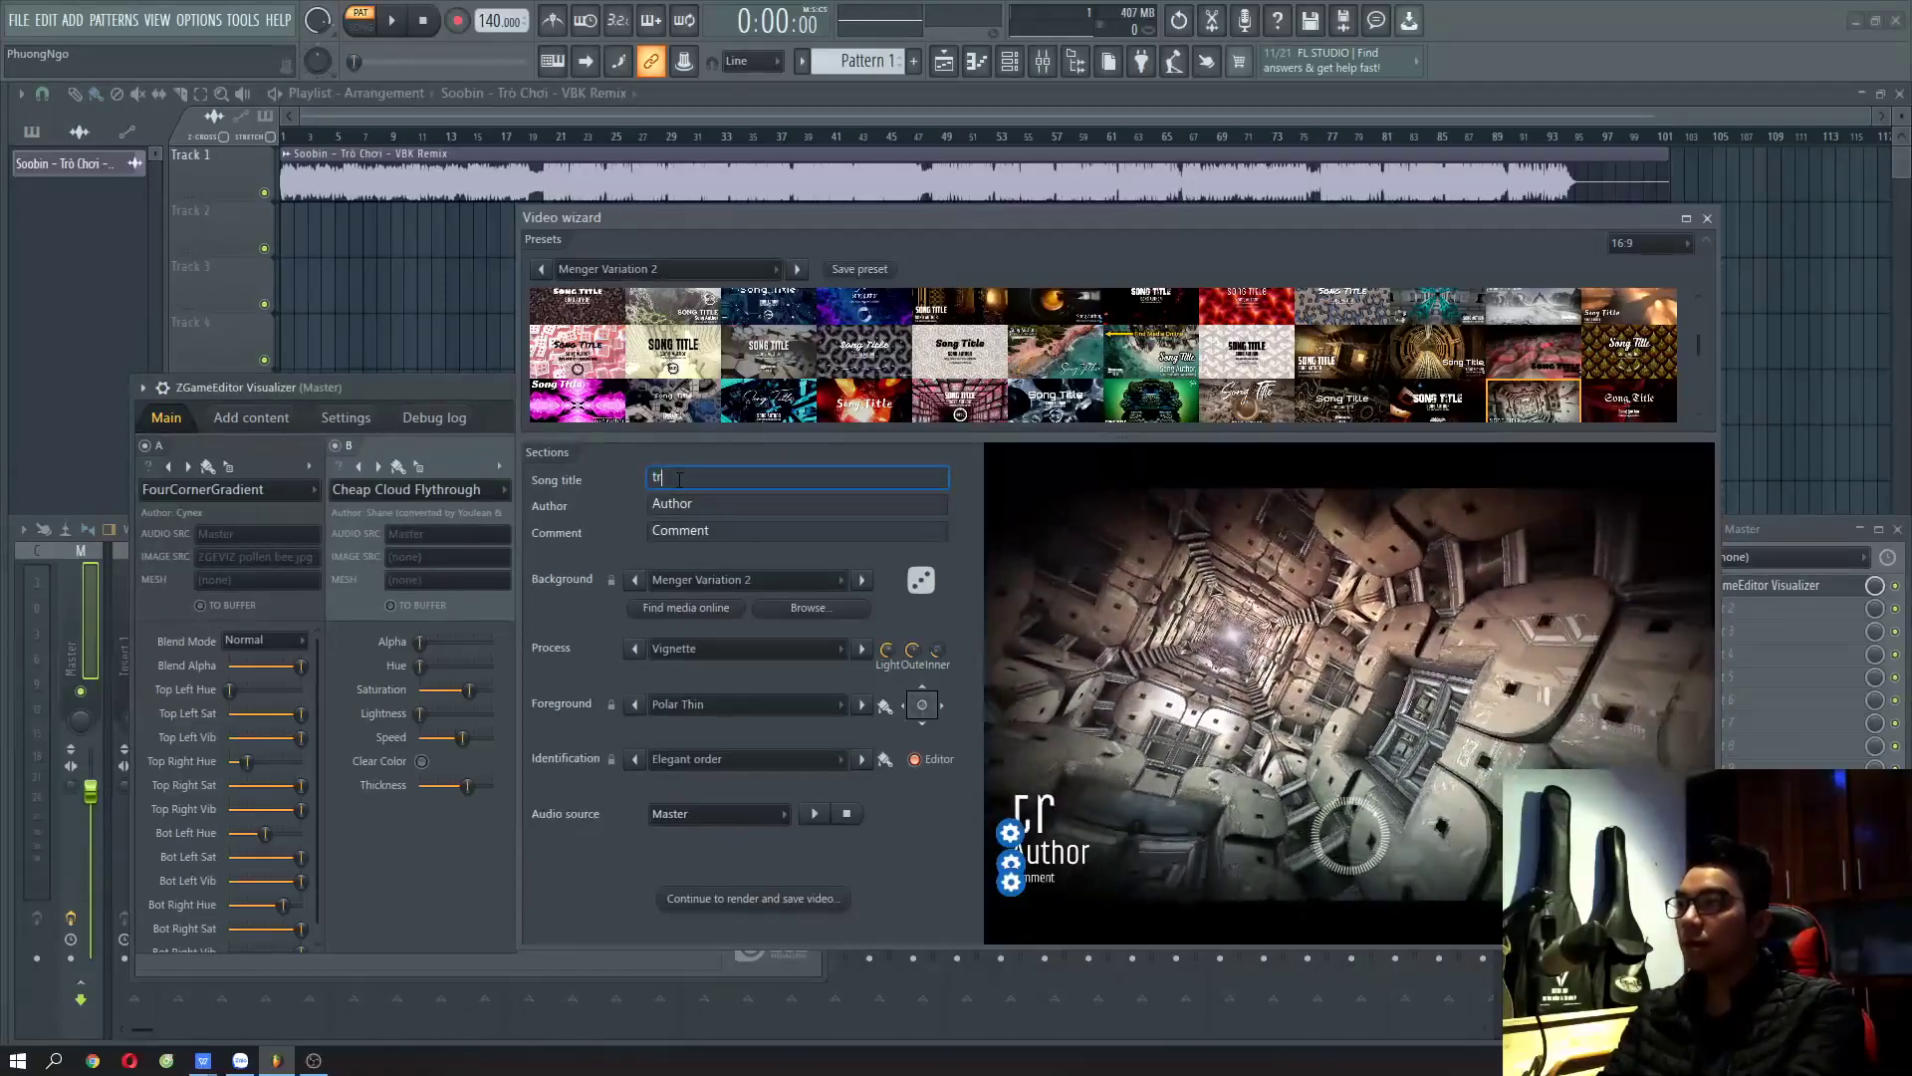
{"action": "type", "text": "TRO CHOWI"}
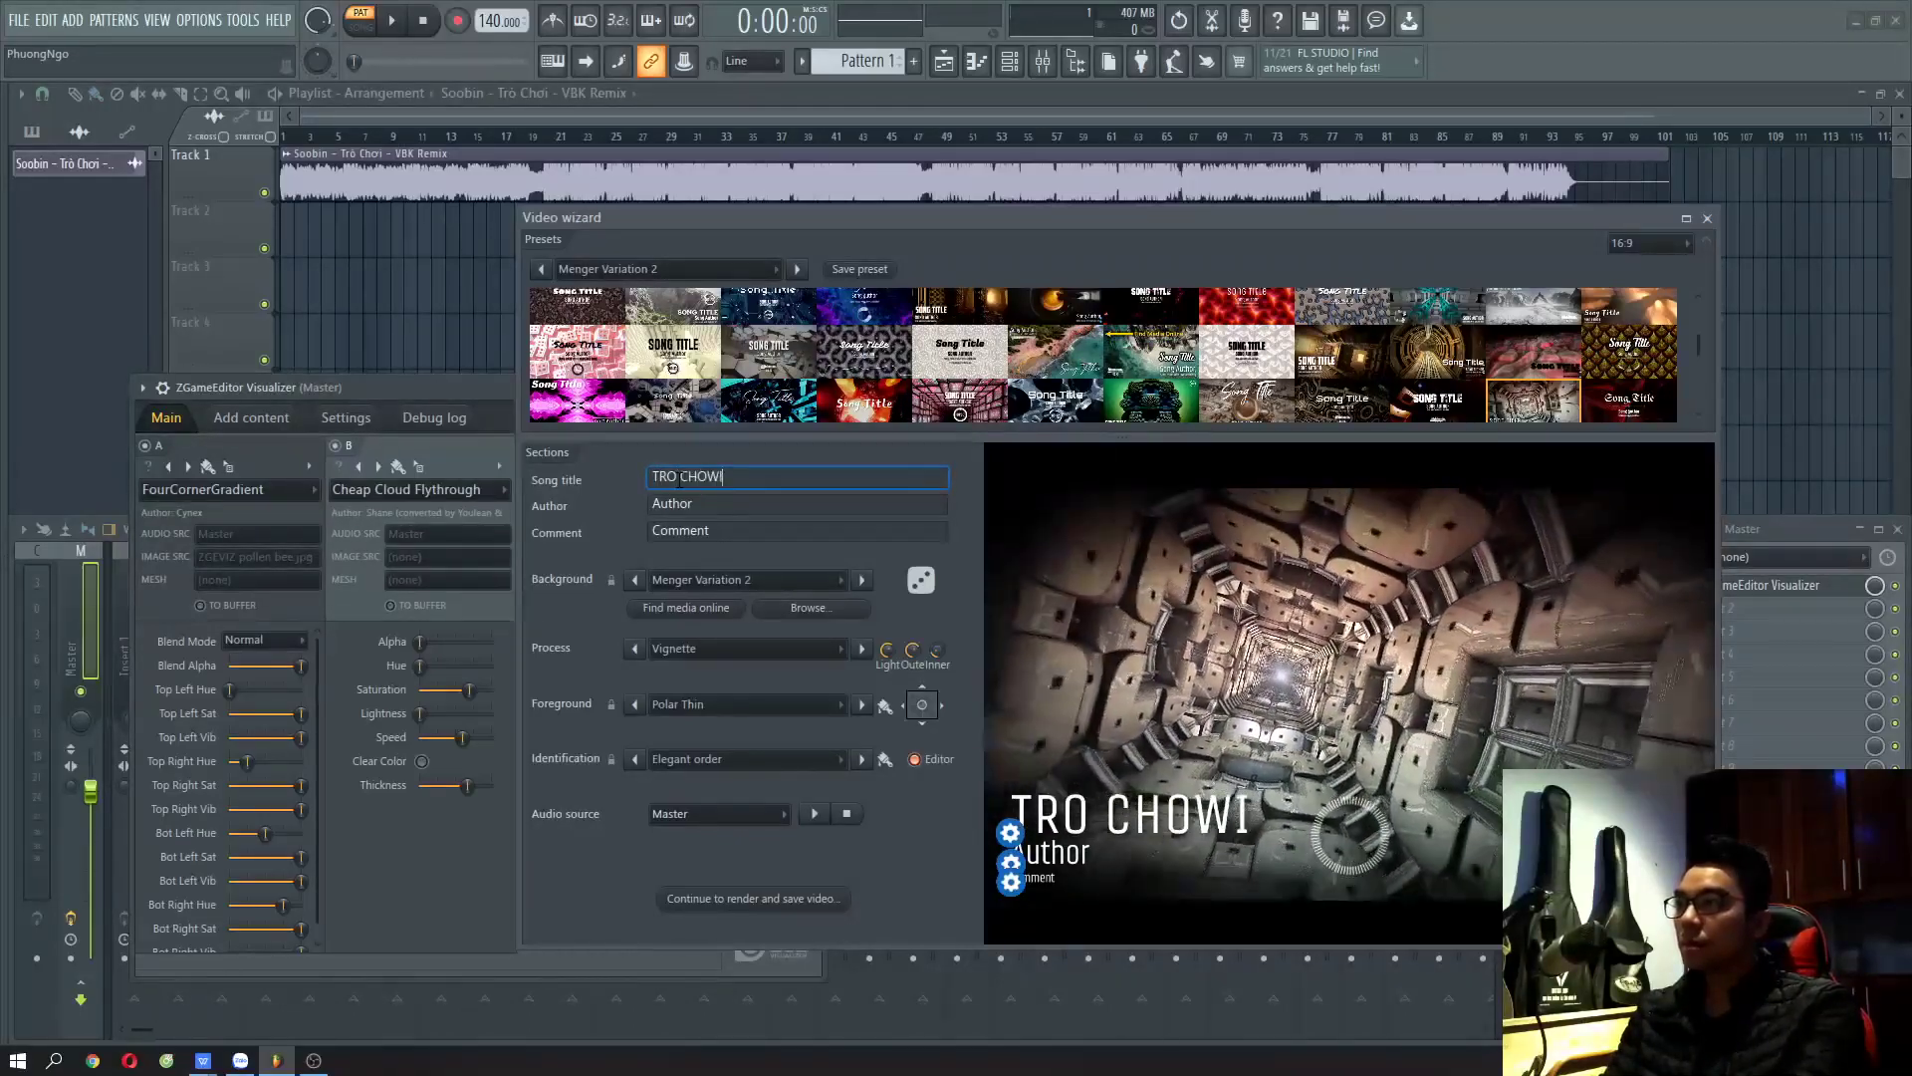
{"action": "key", "text": "BackSpace"}
{"action": "key", "text": "BackSpace"}
{"action": "type", "text": "I"}
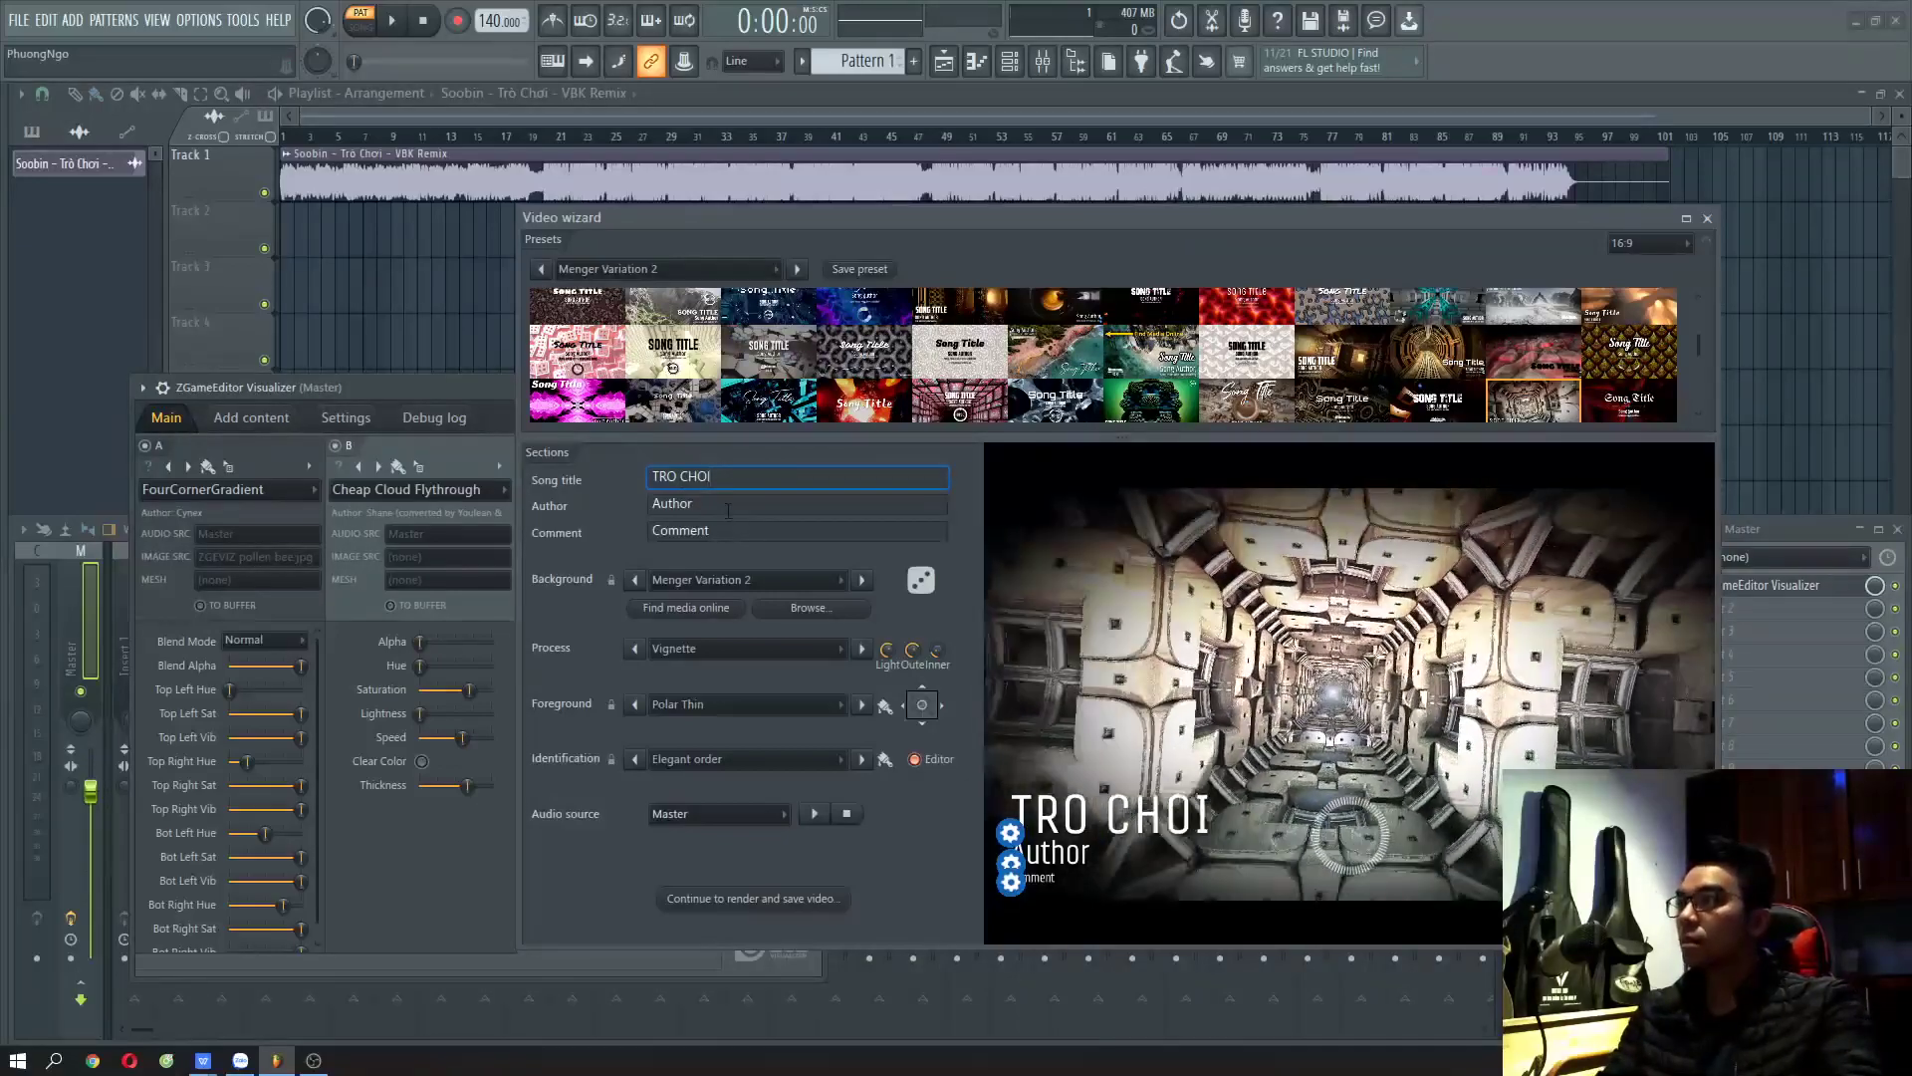
- Set the video's author to VBK and its comment to "HAY VL ANH EM AJ!"
{"action": "left_click", "coordinate": [734, 505]}
{"action": "key", "text": "BackSpace"}
{"action": "type", "text": "VBK"}
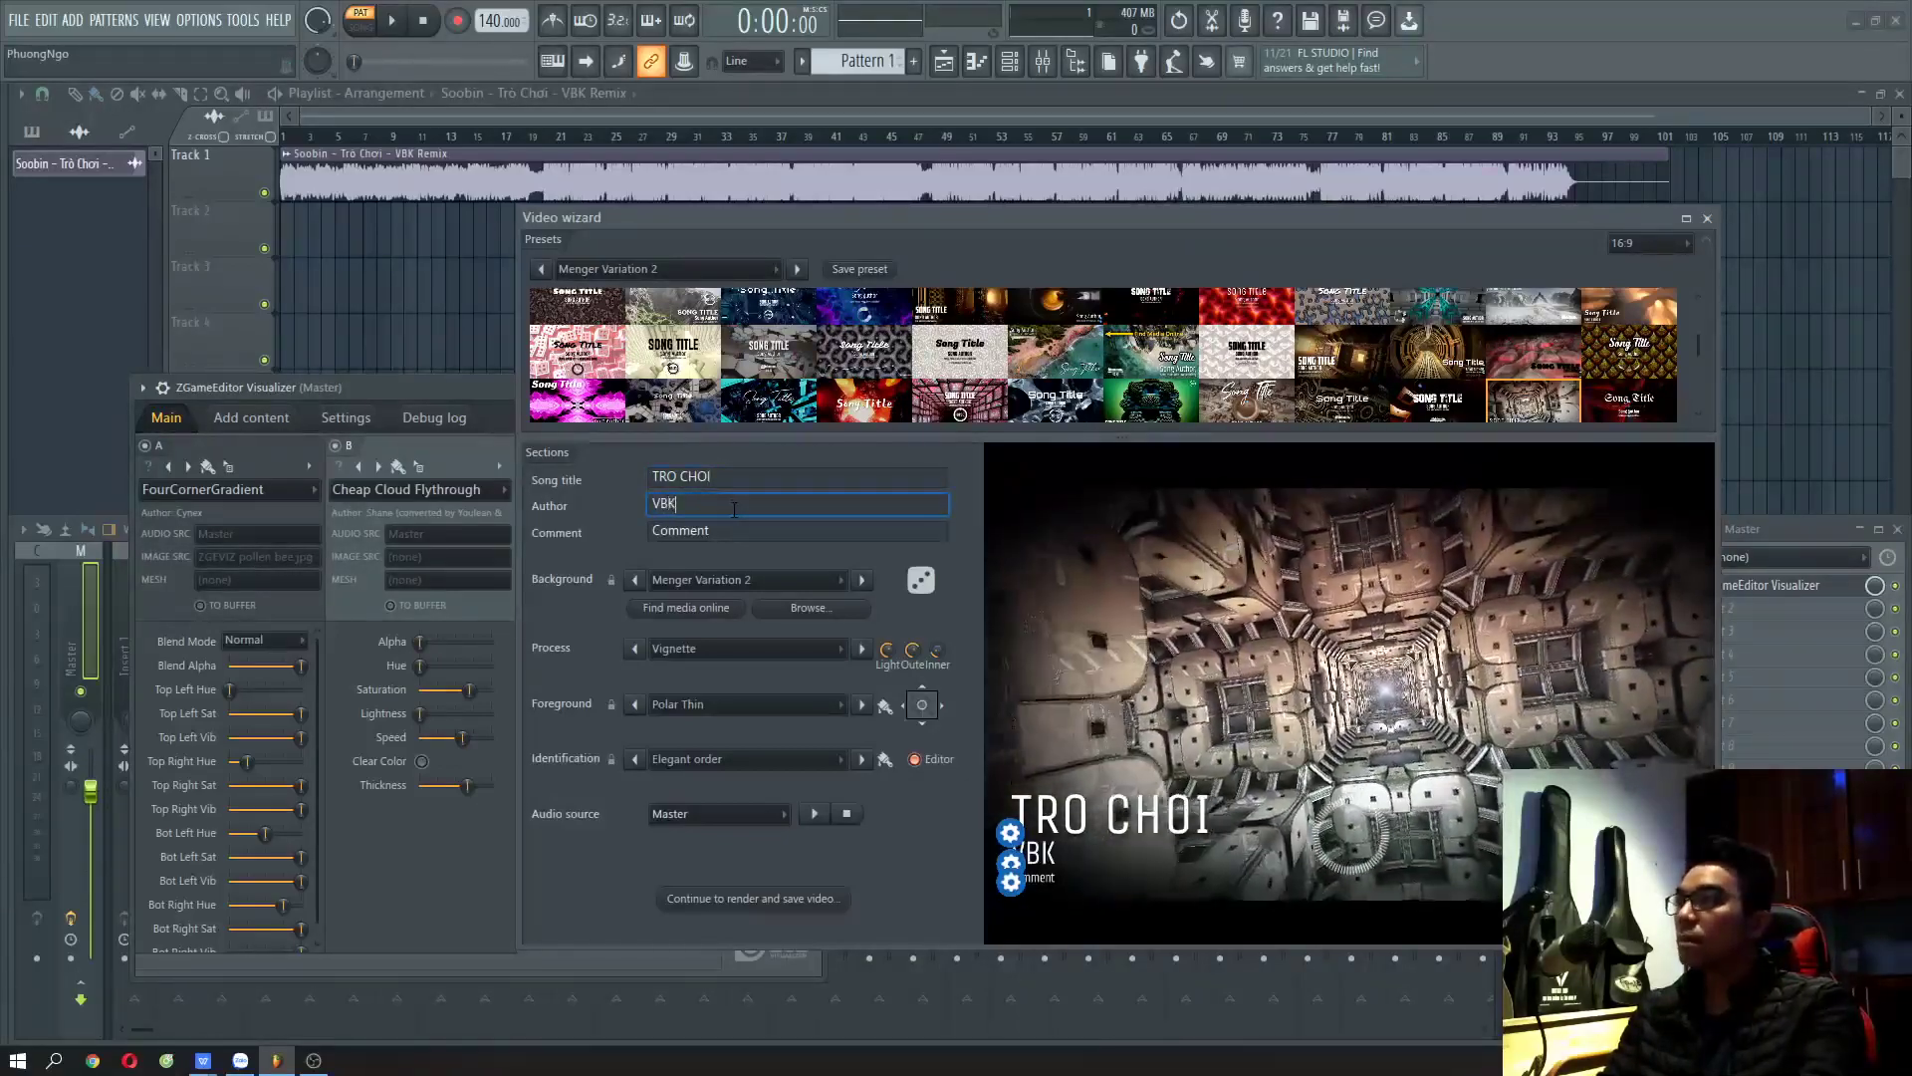
{"action": "left_click", "coordinate": [757, 531]}
{"action": "type", "text": "HAY"}
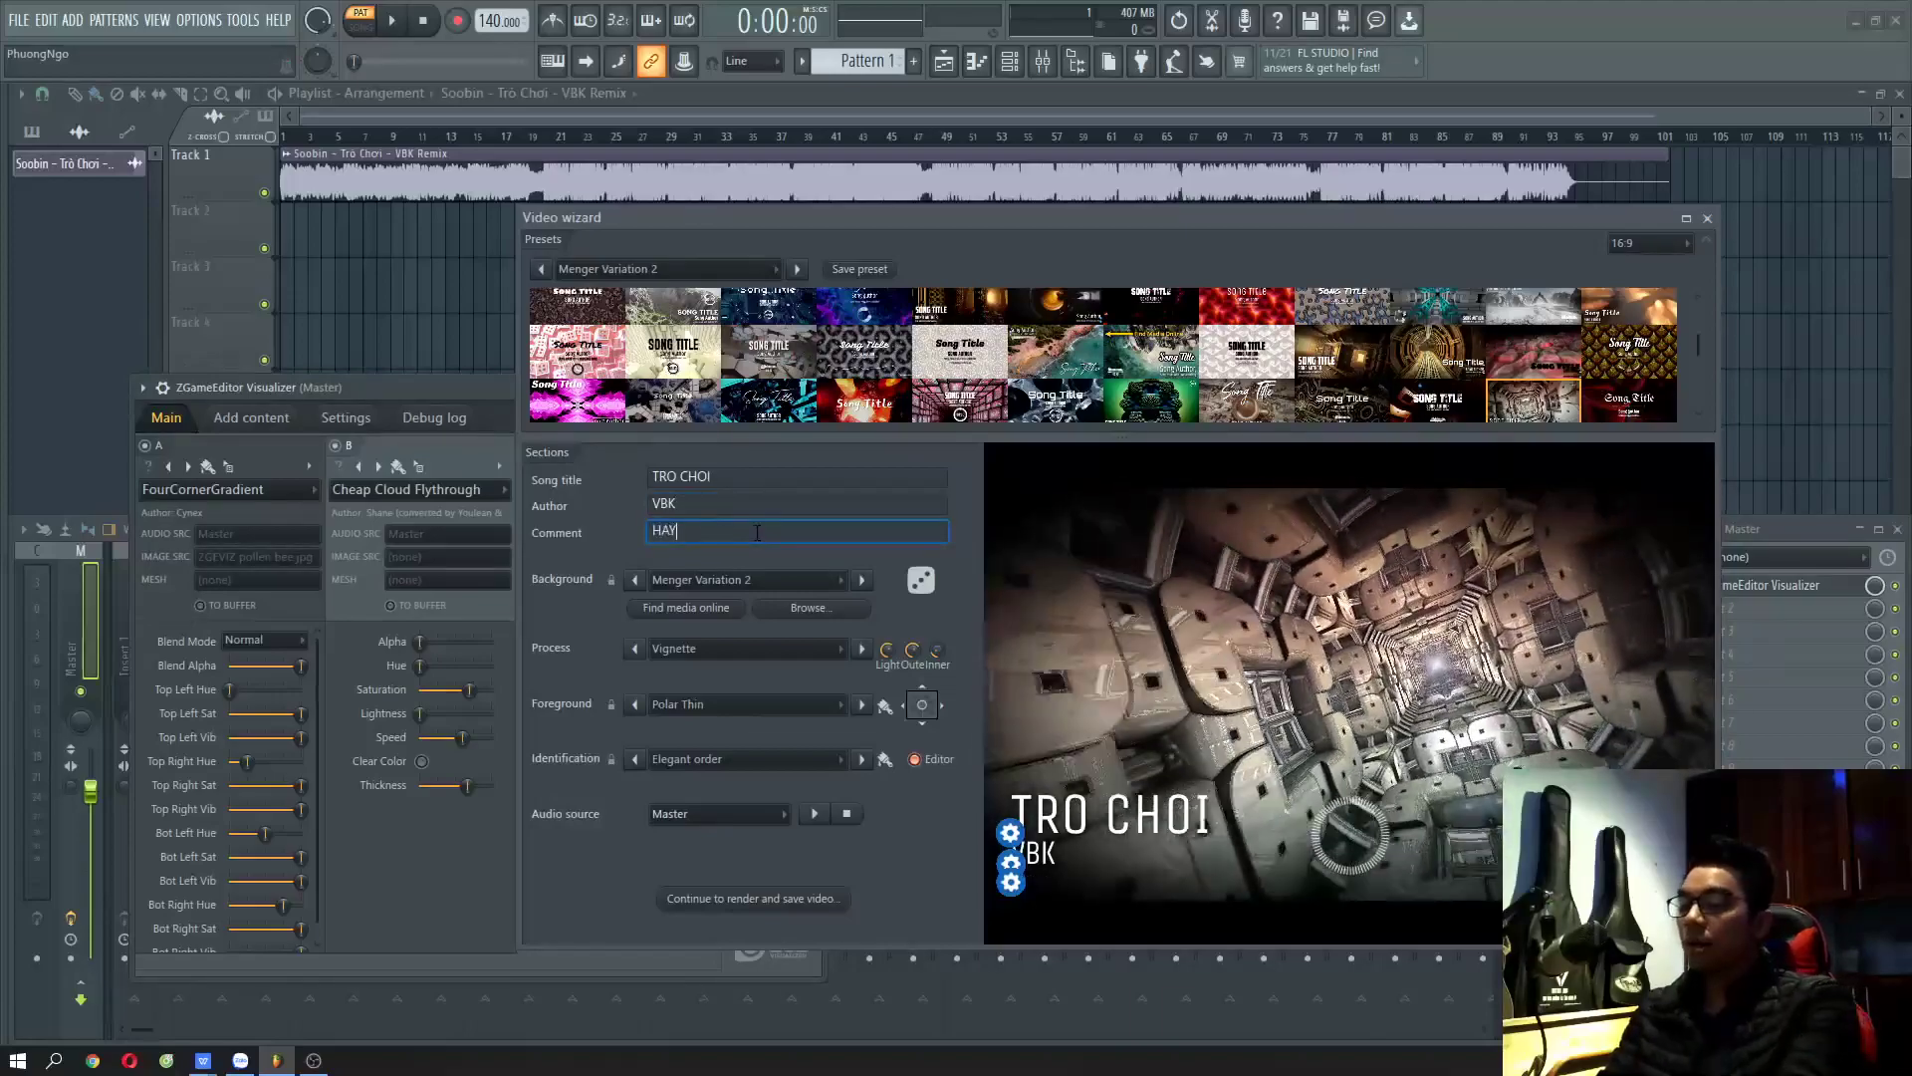
{"action": "type", "text": " VL ANH EM "}
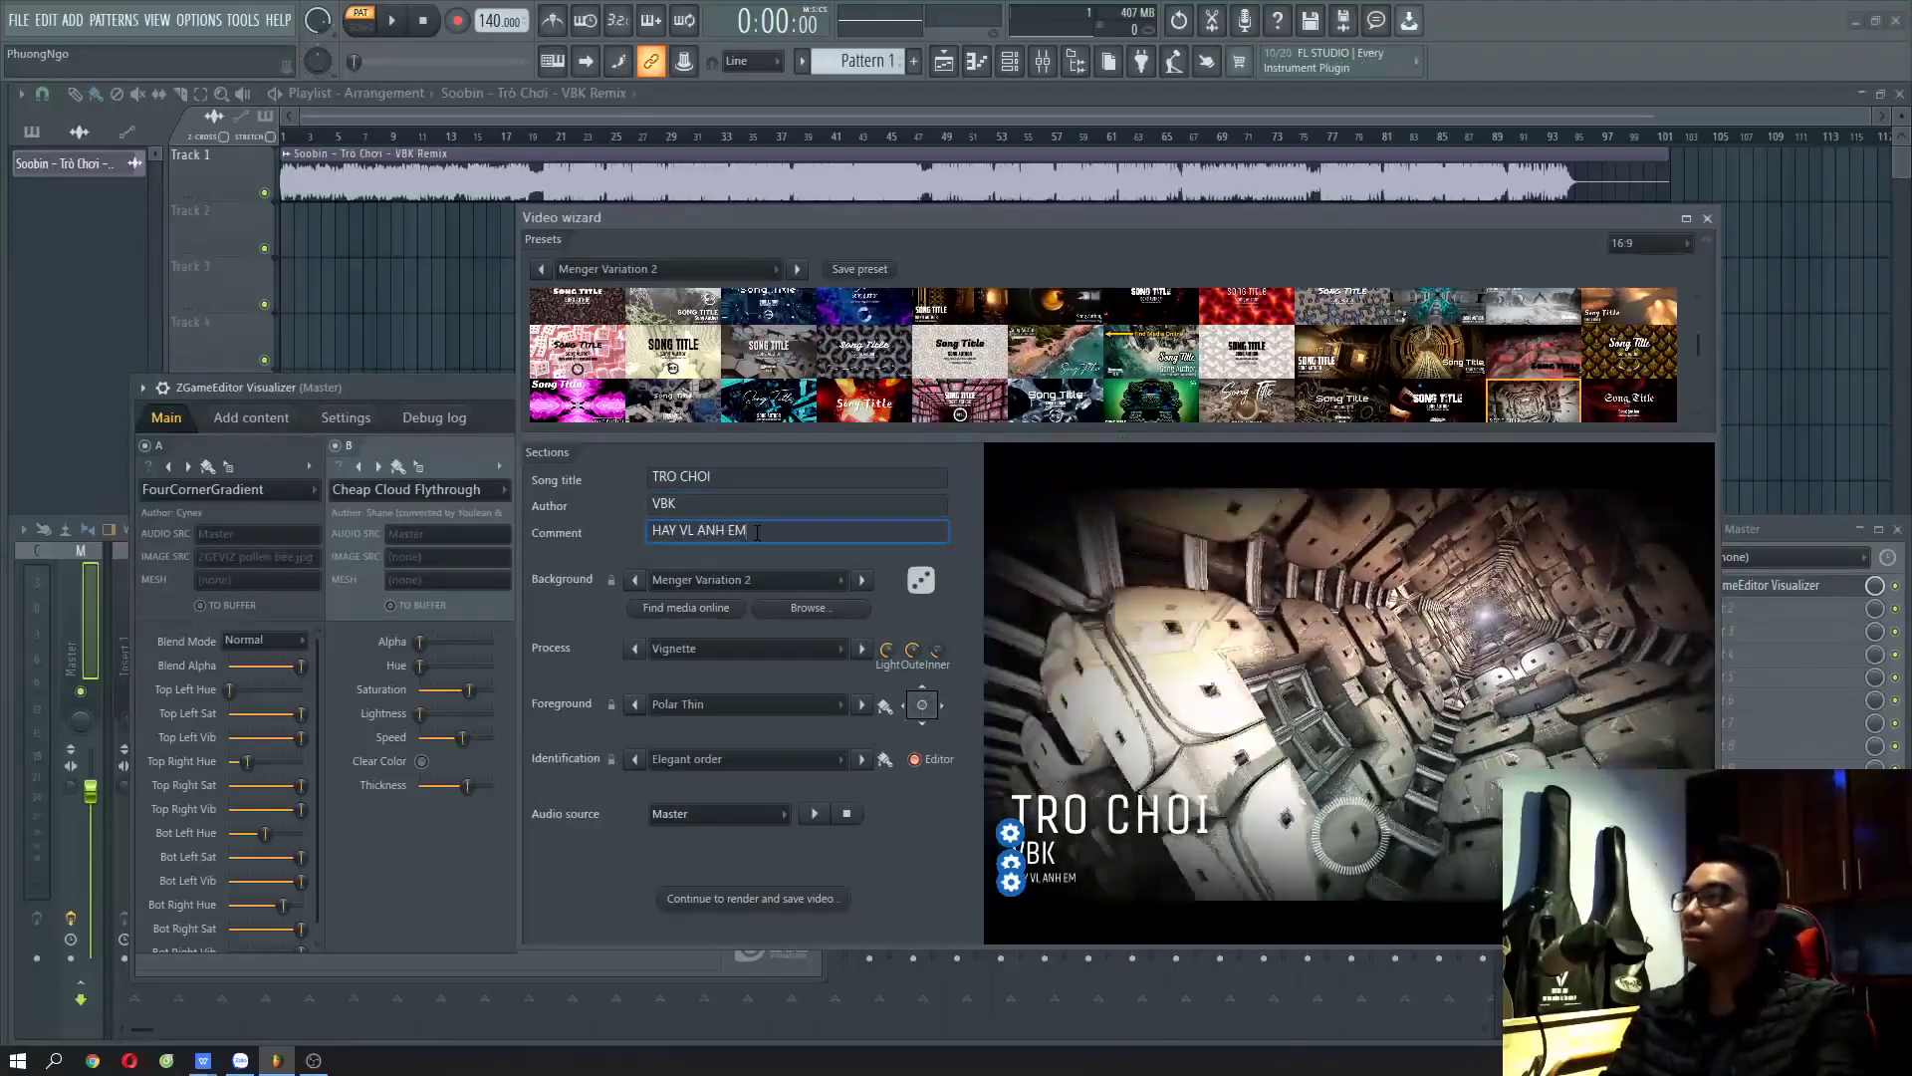
{"action": "type", "text": "A"}
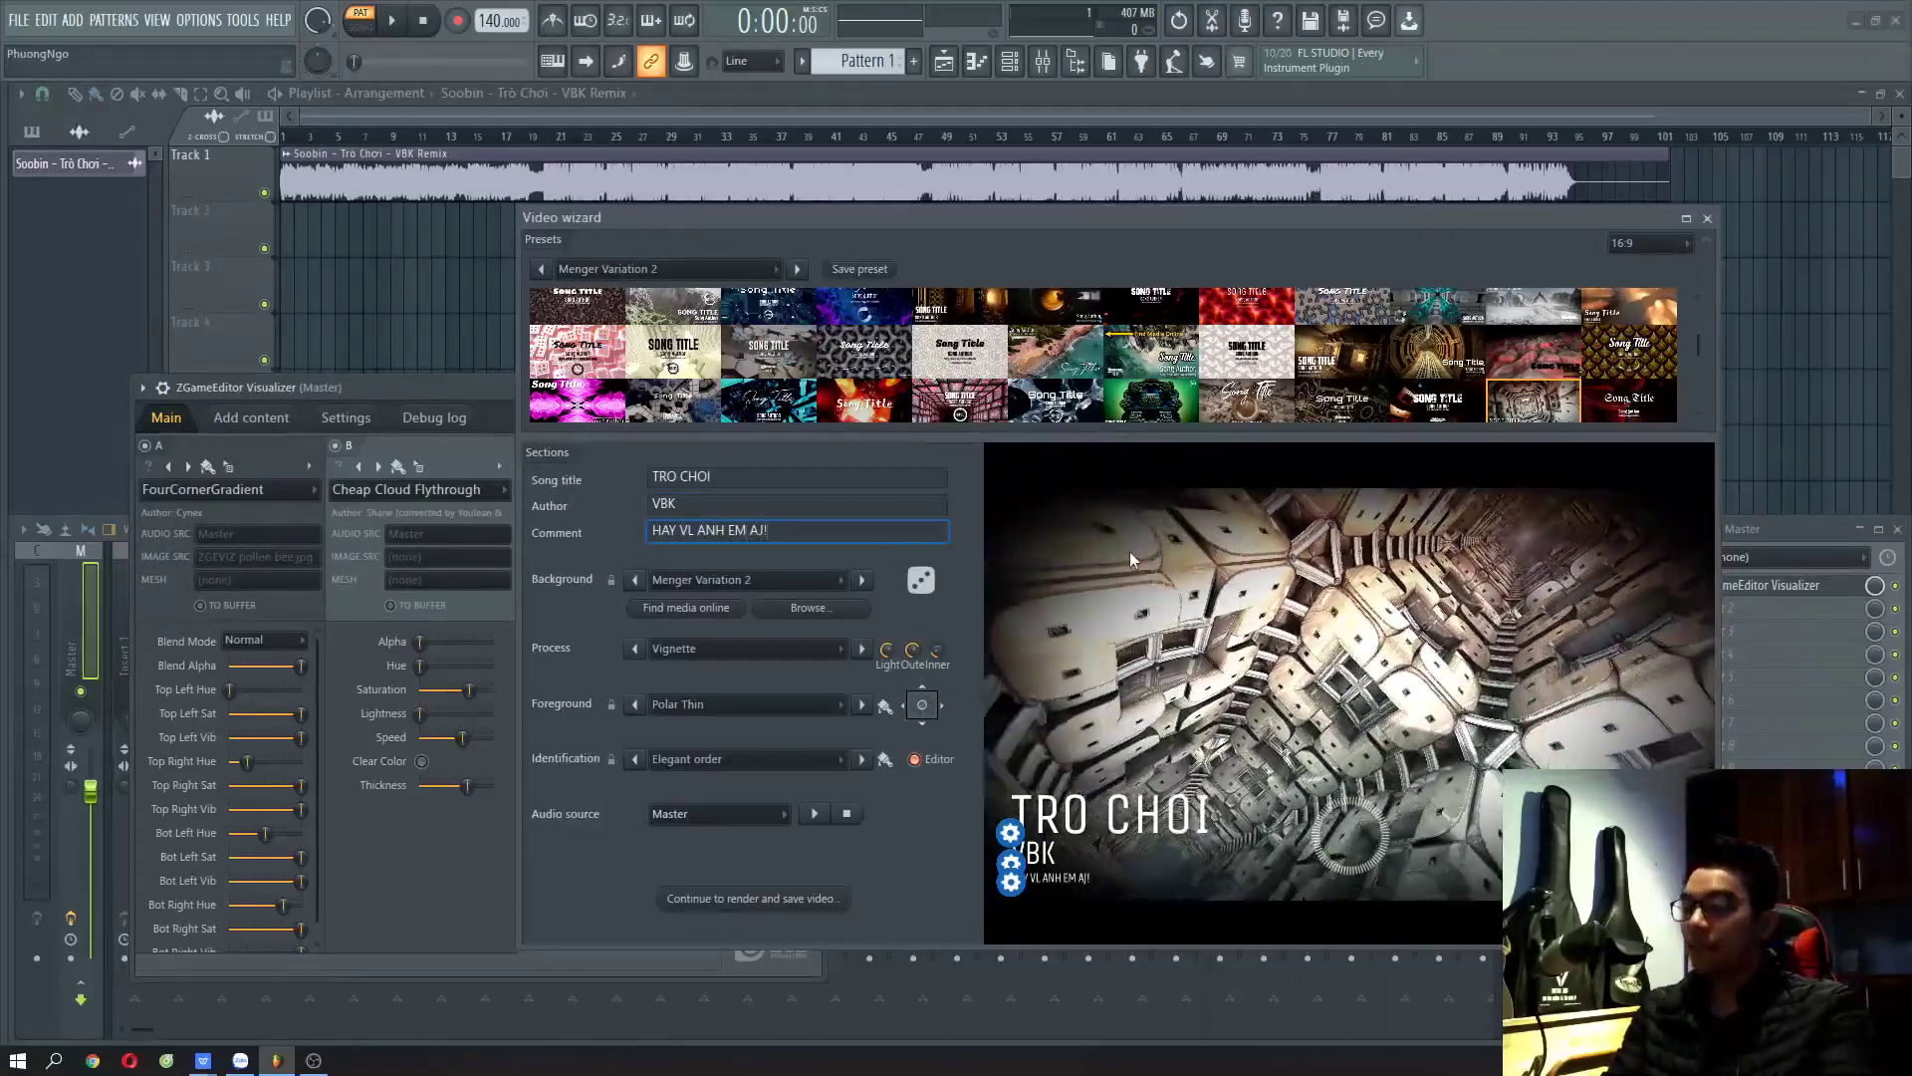
- Correct the comment to "HAY VL ANH EM A!" and choose the Epic slant identification style in the video wizard
{"action": "type", "text": "!"}
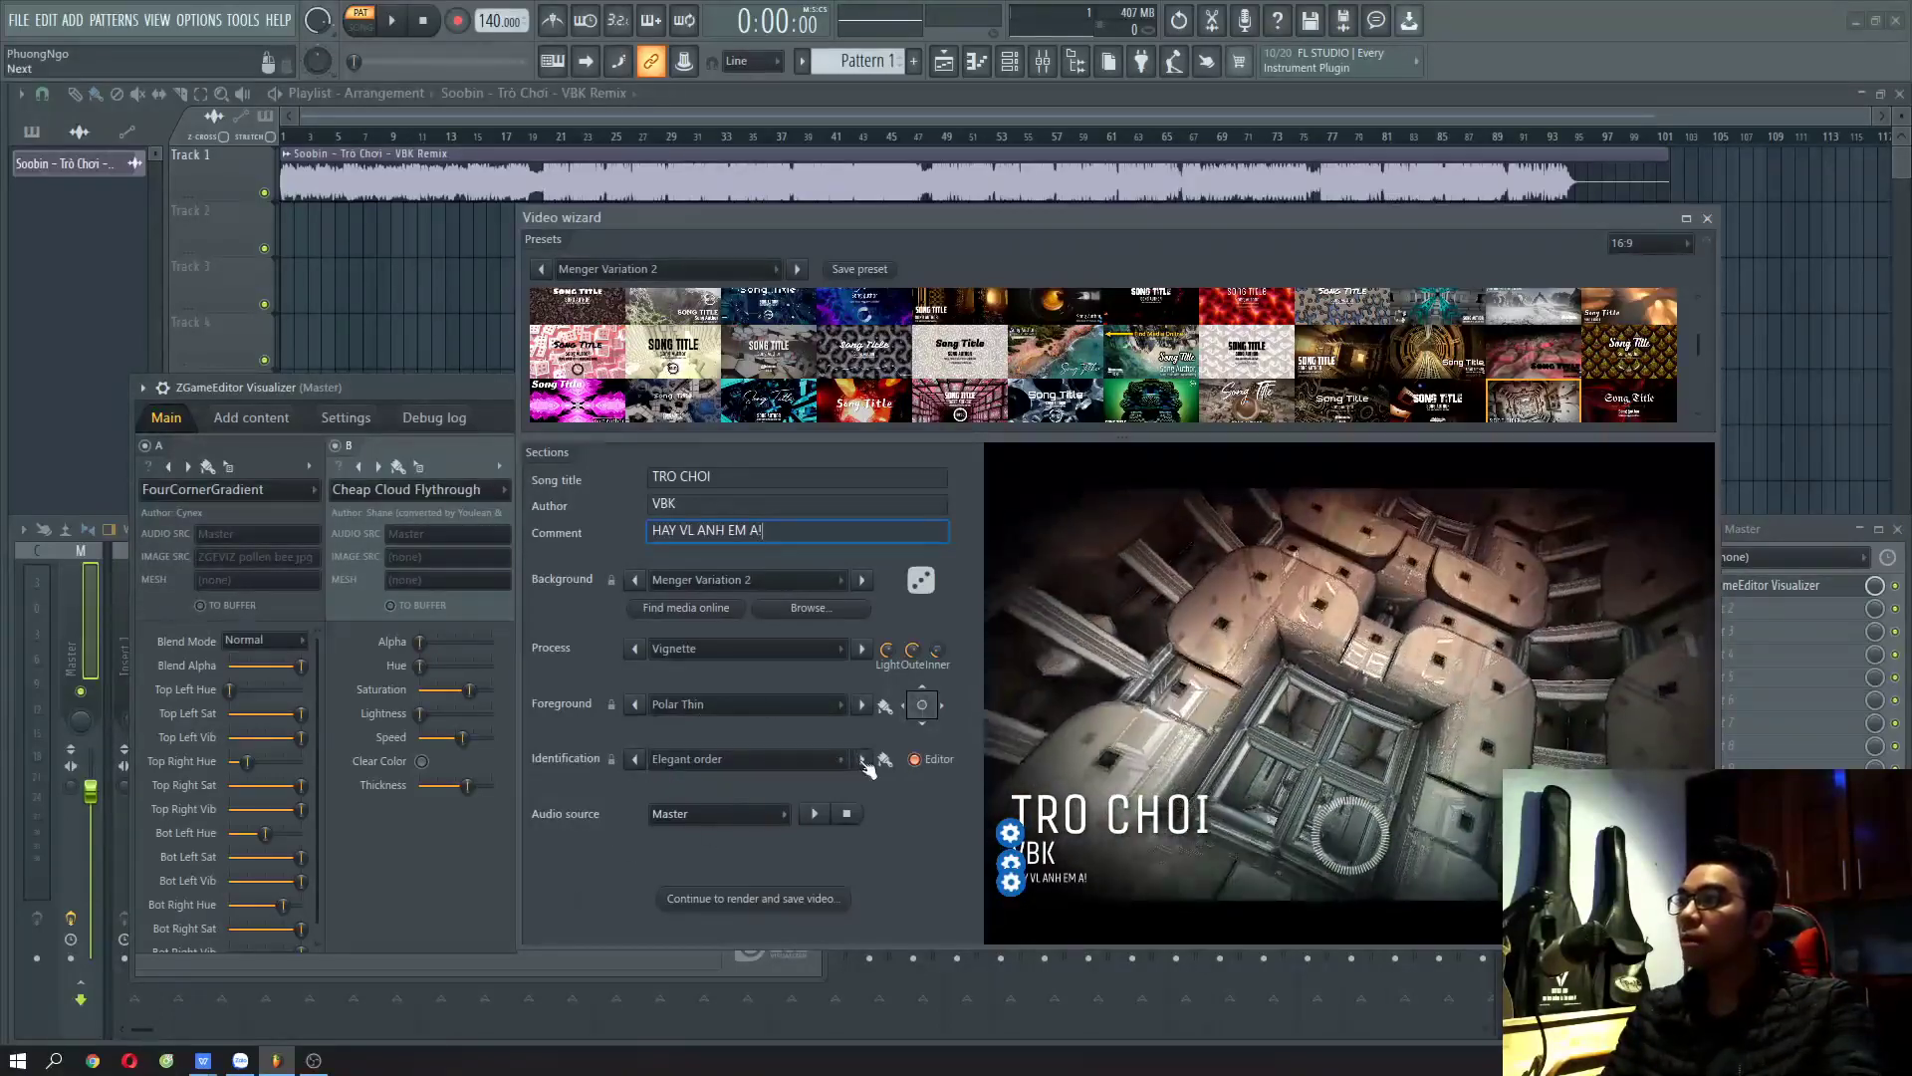
{"action": "left_click", "coordinate": [862, 760]}
{"action": "left_click", "coordinate": [862, 760]}
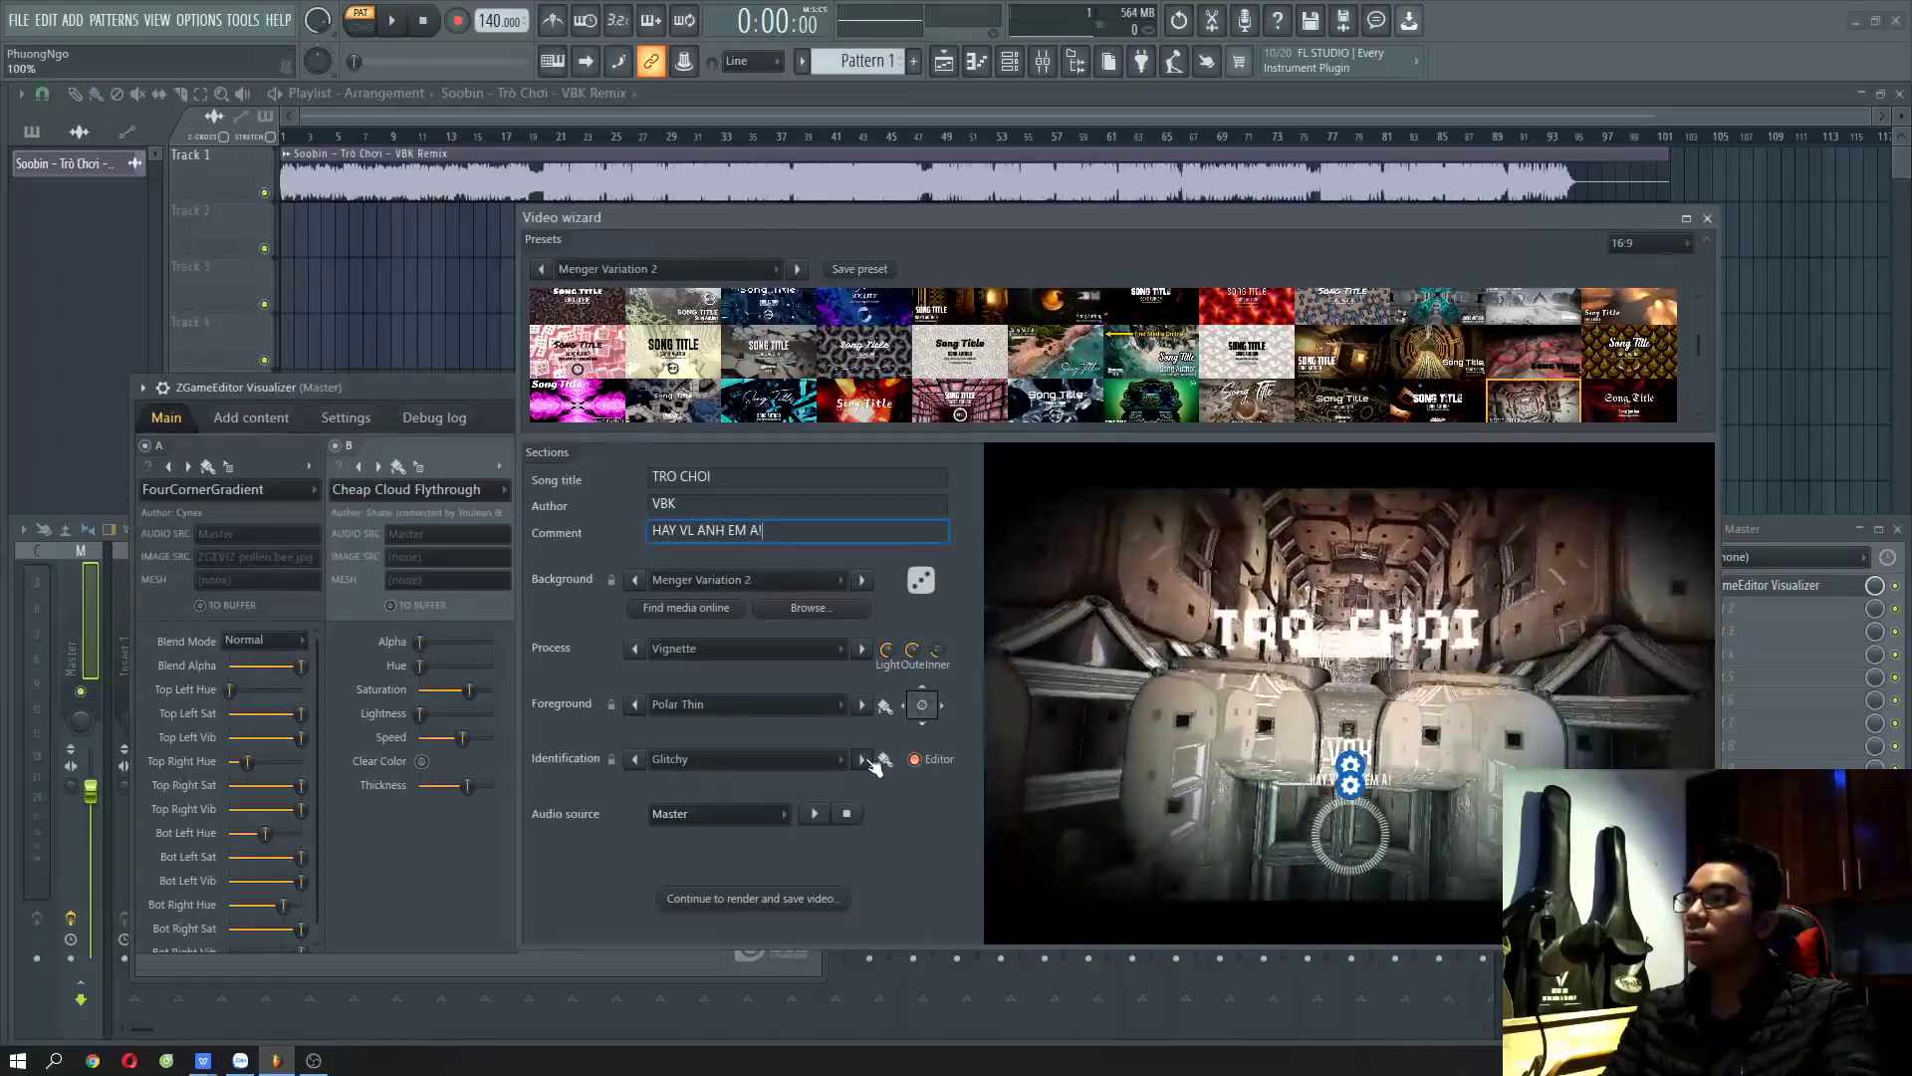
{"action": "left_click", "coordinate": [863, 760]}
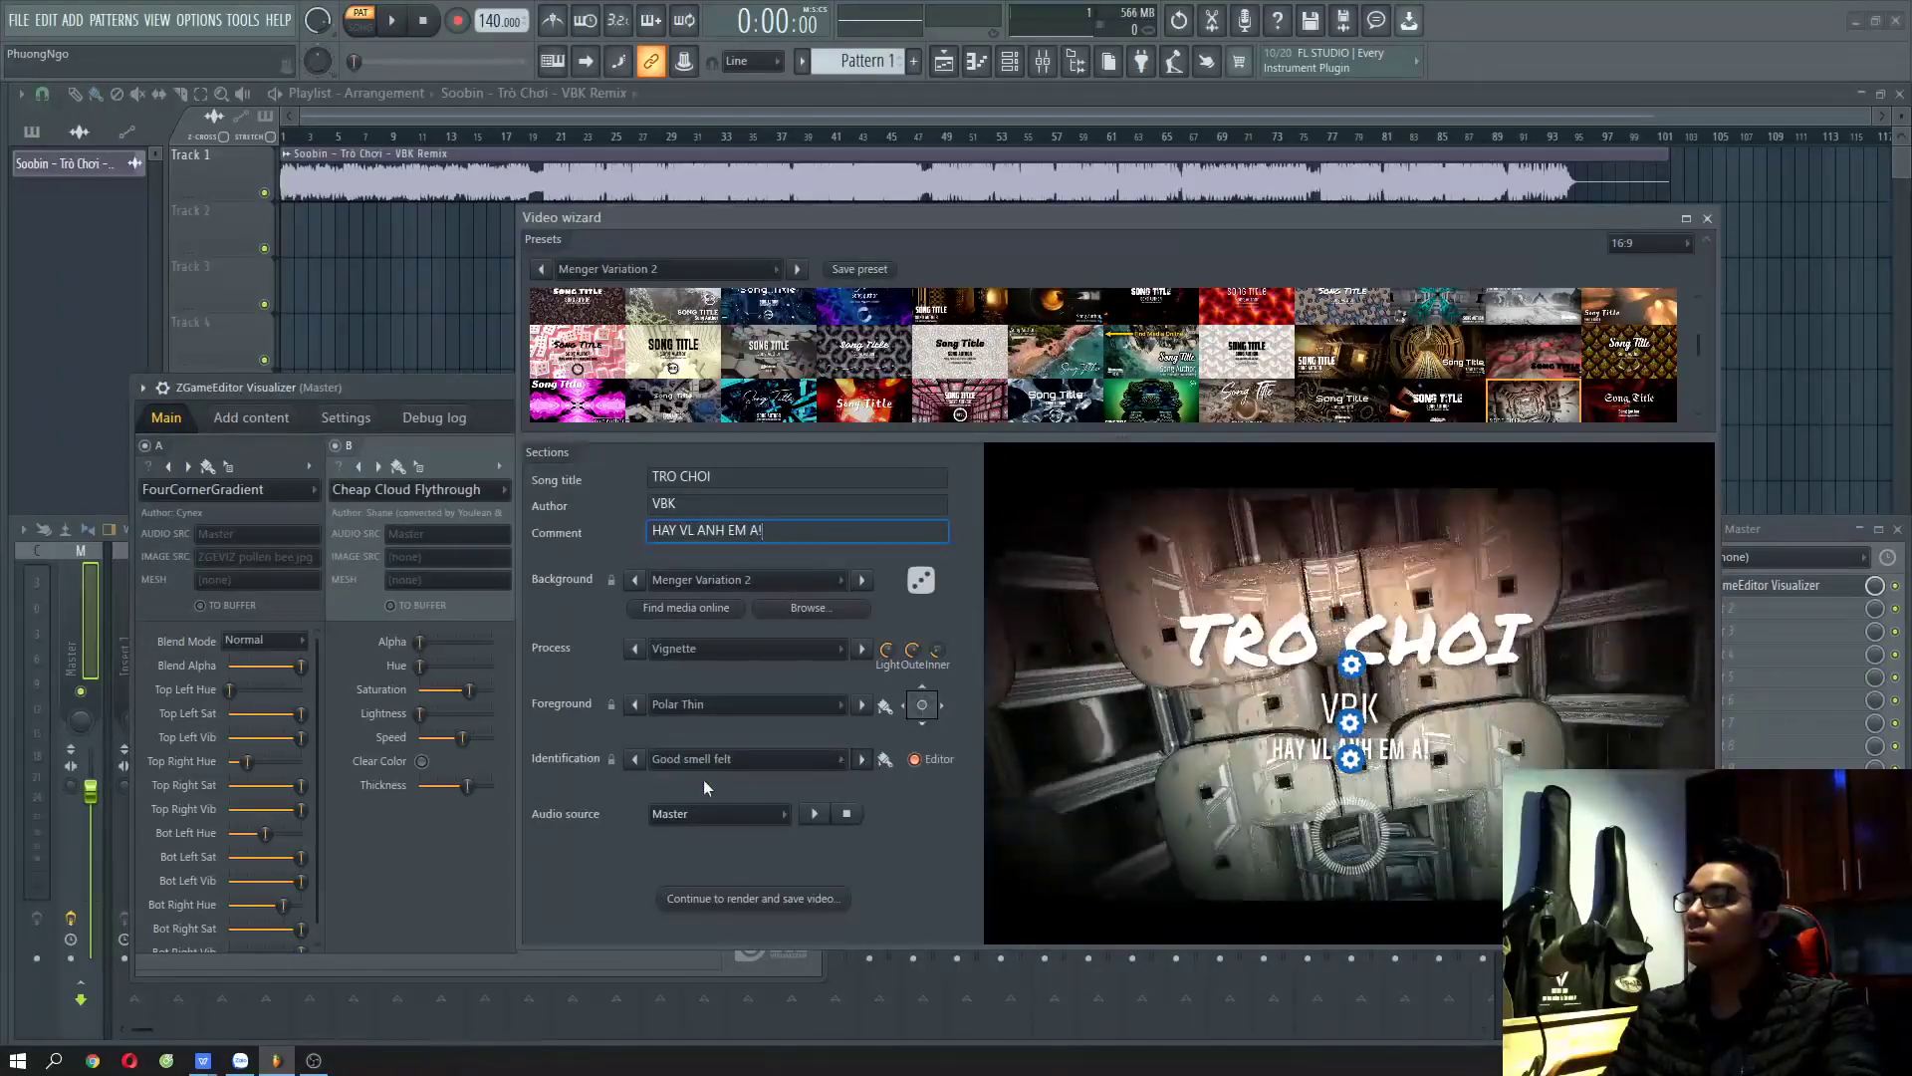
{"action": "left_click", "coordinate": [635, 760]}
{"action": "left_click", "coordinate": [635, 760]}
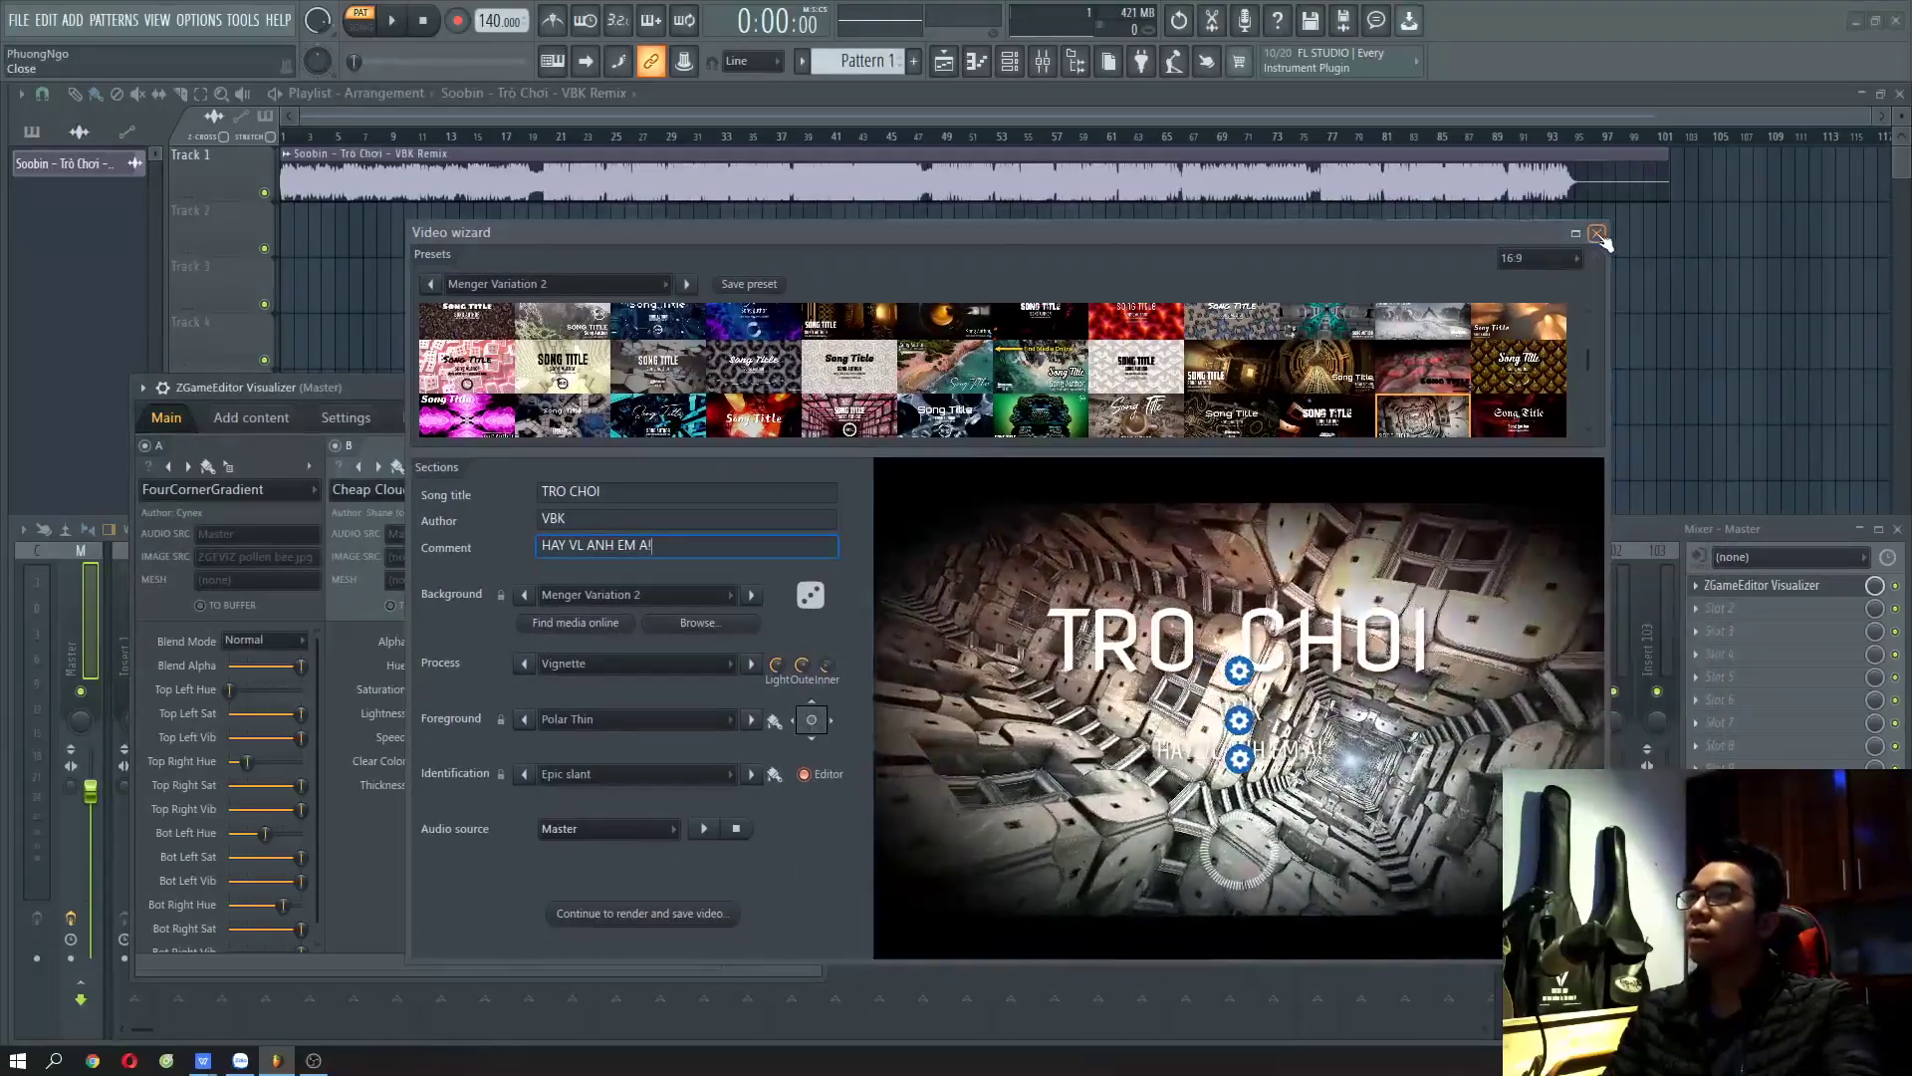
{"action": "left_click", "coordinate": [1707, 218]}
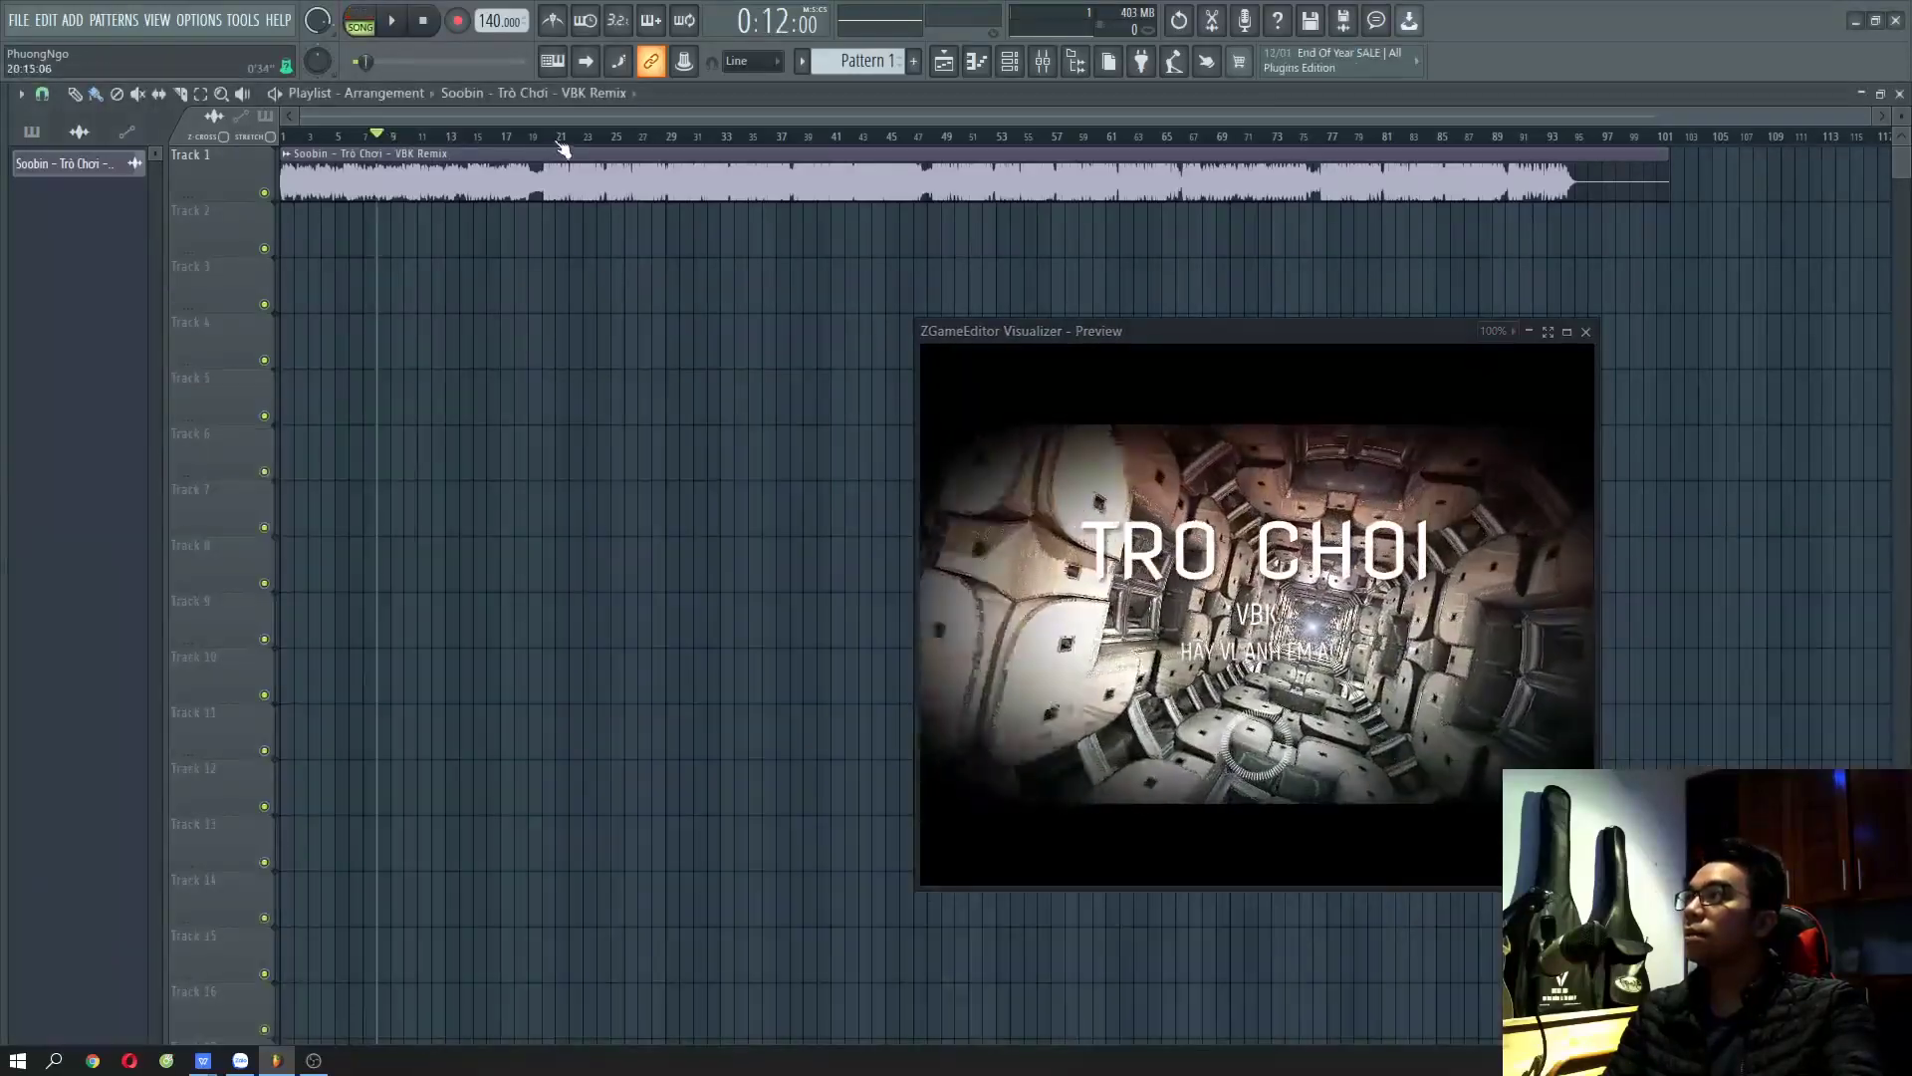
- Play the song from around bar 20 to preview the visualizer's reaction to the music
{"action": "left_click", "coordinate": [556, 136]}
{"action": "key", "text": "space"}
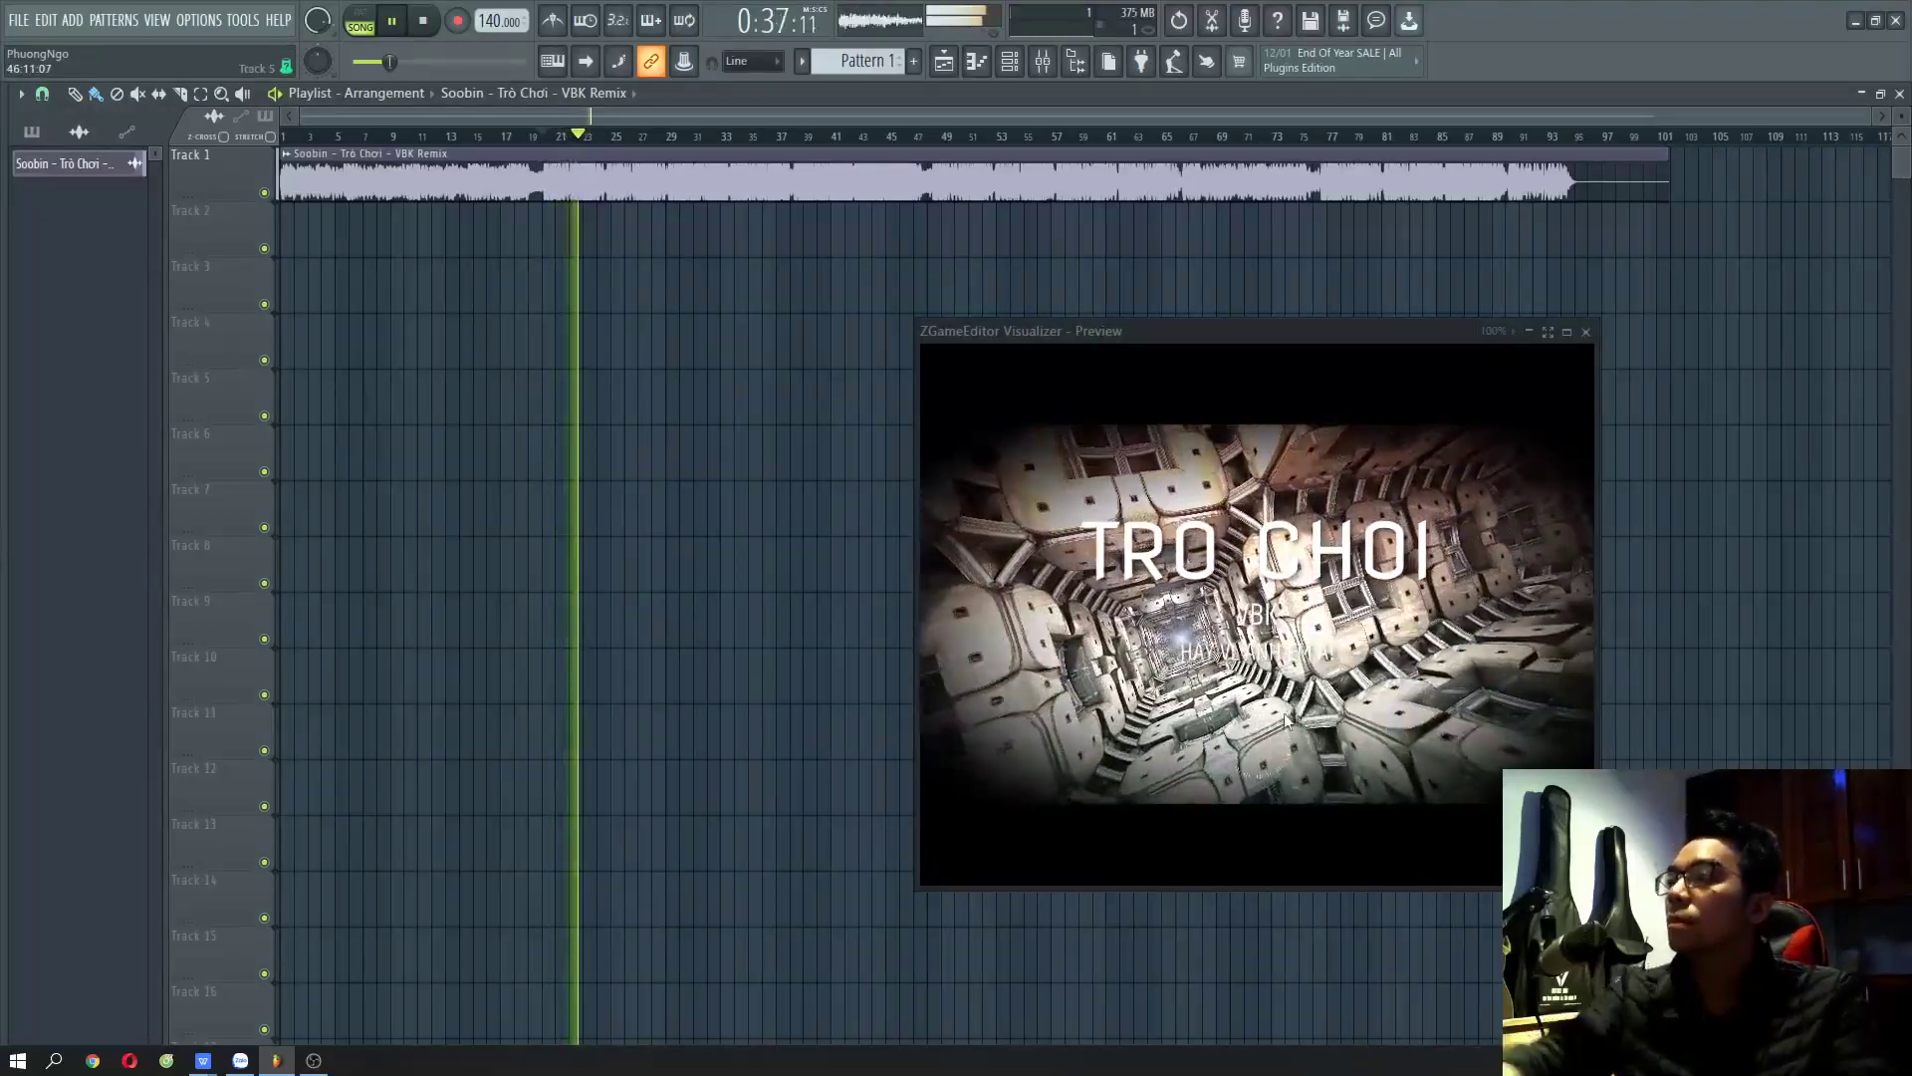
{"action": "key", "text": "space"}
- Reopen the ZGameEditor Visualizer on the master track and browse the effect choices for the Section2 Polar layer
{"action": "key", "text": "F9"}
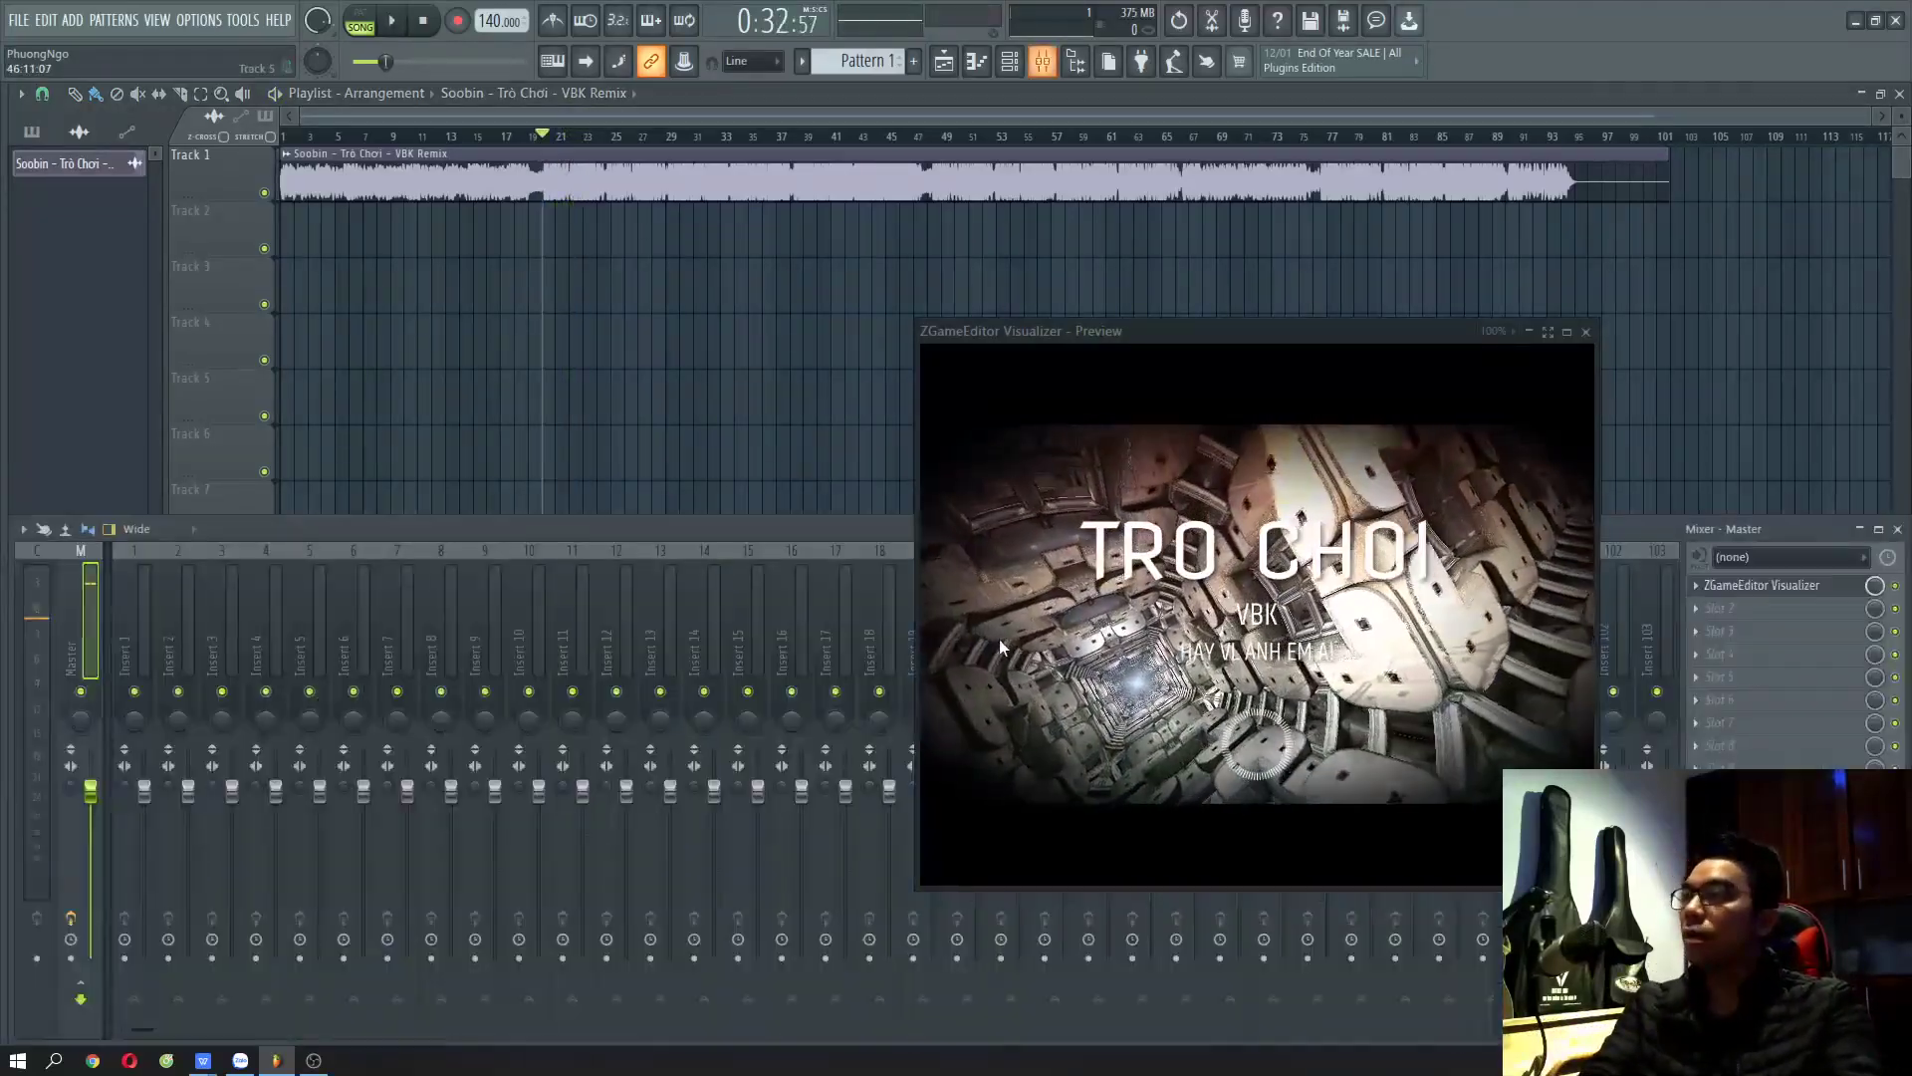
{"action": "left_click", "coordinate": [1785, 587]}
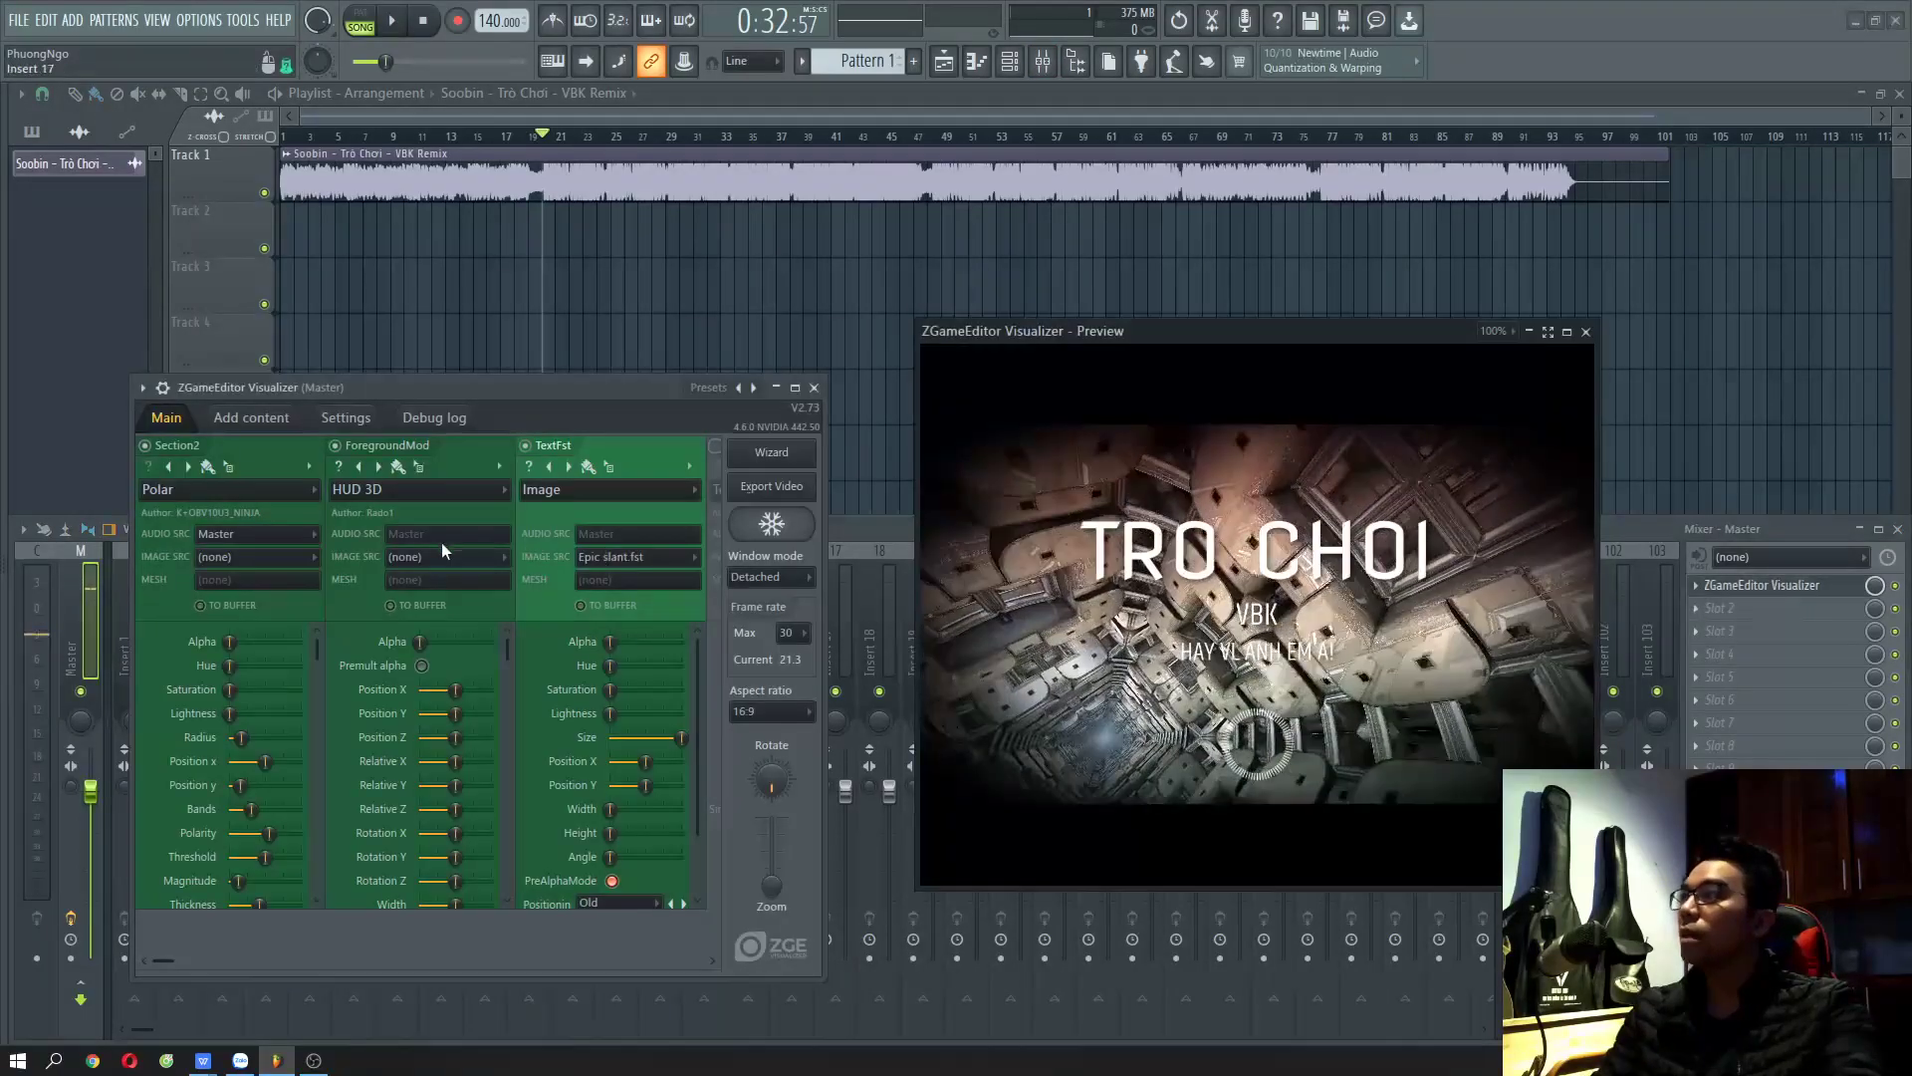
{"action": "mouse_move", "coordinate": [165, 958]}
{"action": "left_mouse_down"}
{"action": "mouse_move", "coordinate": [676, 960]}
{"action": "mouse_move", "coordinate": [153, 958]}
{"action": "left_mouse_up"}
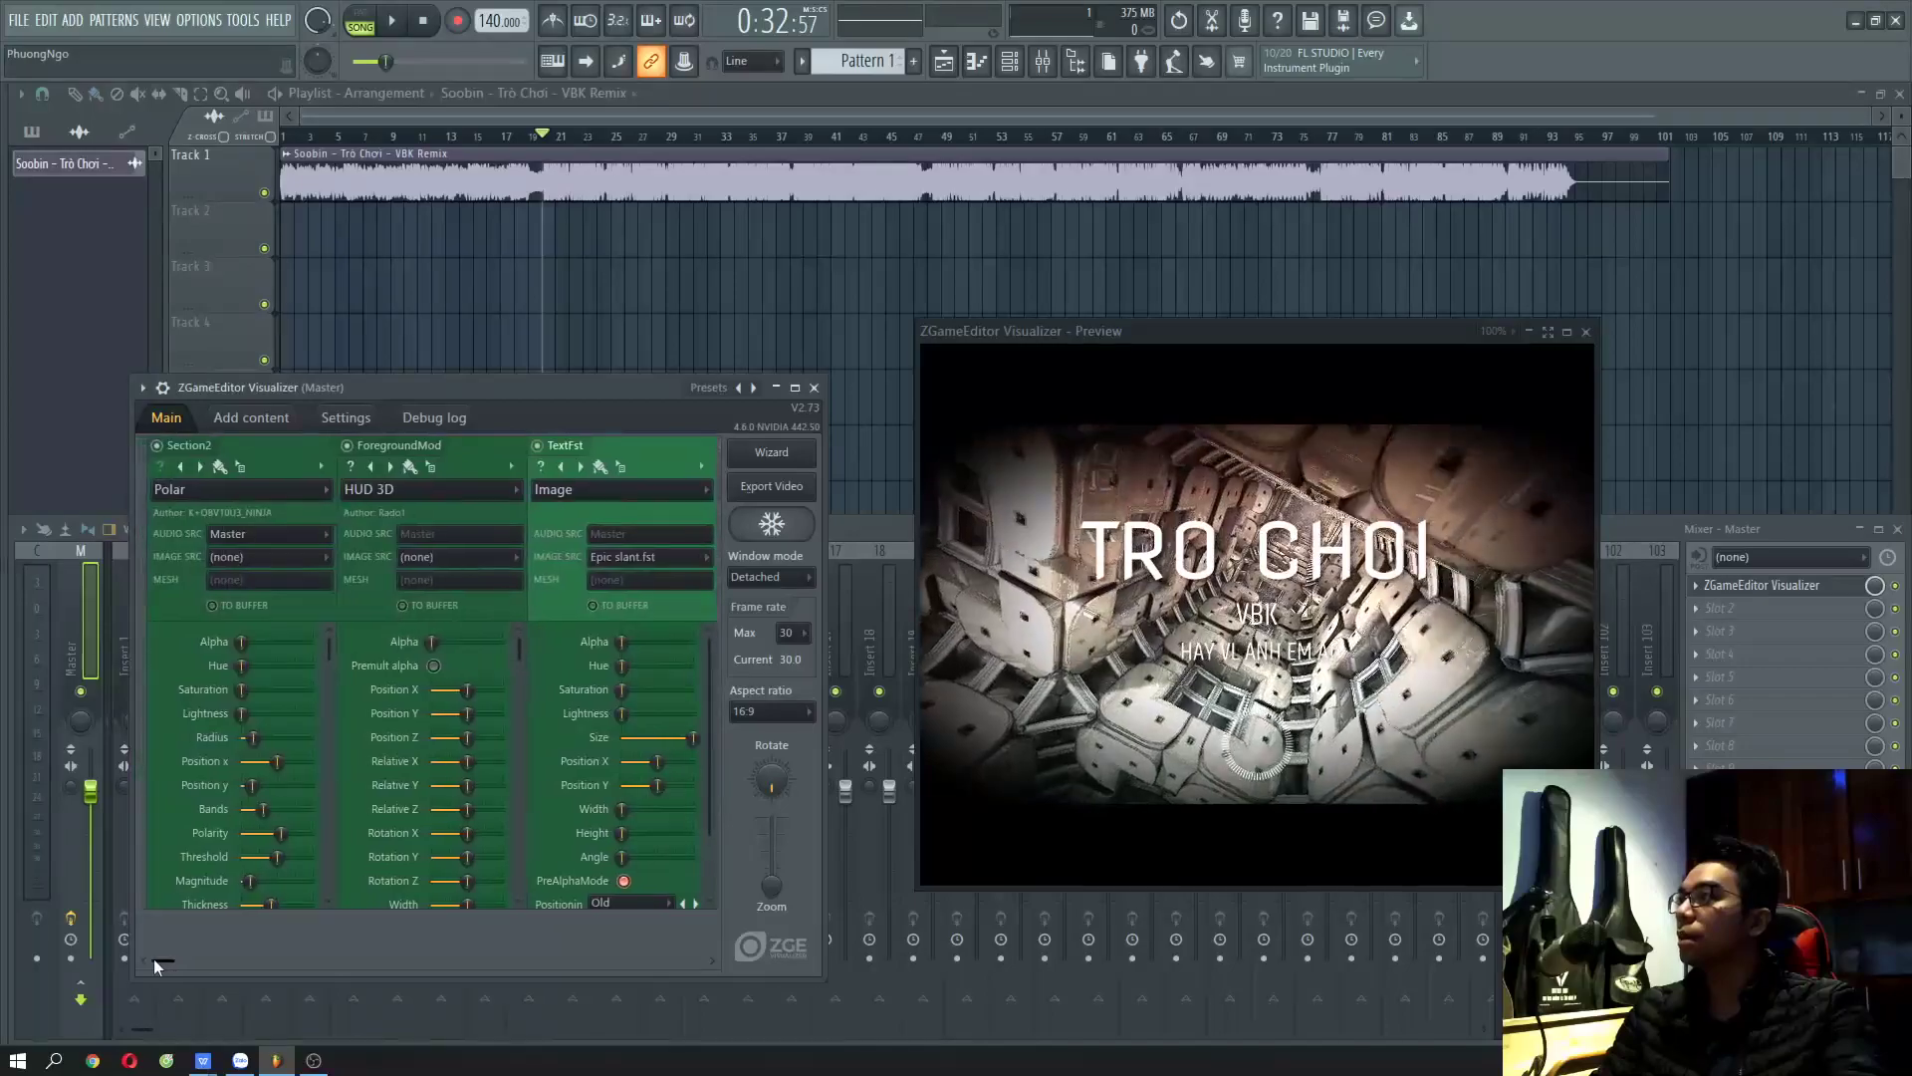
{"action": "left_click", "coordinate": [171, 491]}
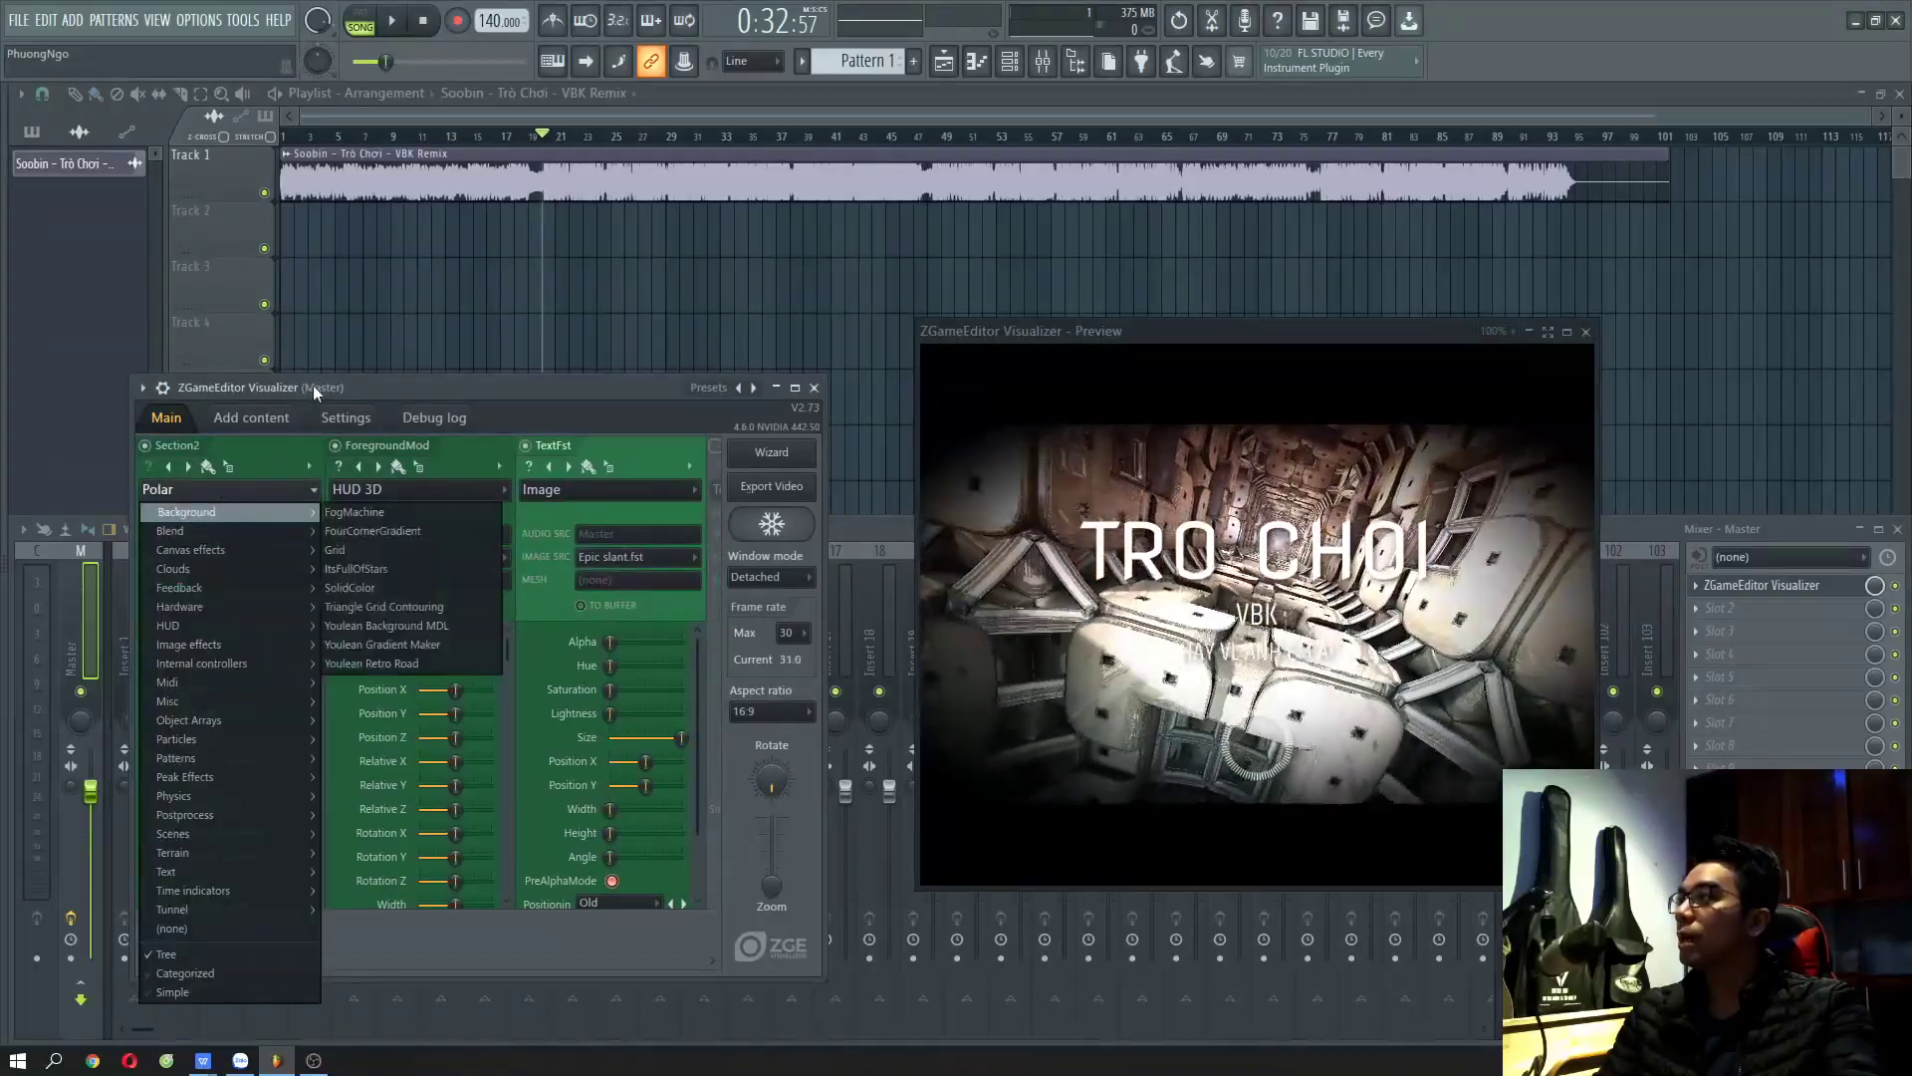
{"action": "left_click", "coordinate": [312, 385]}
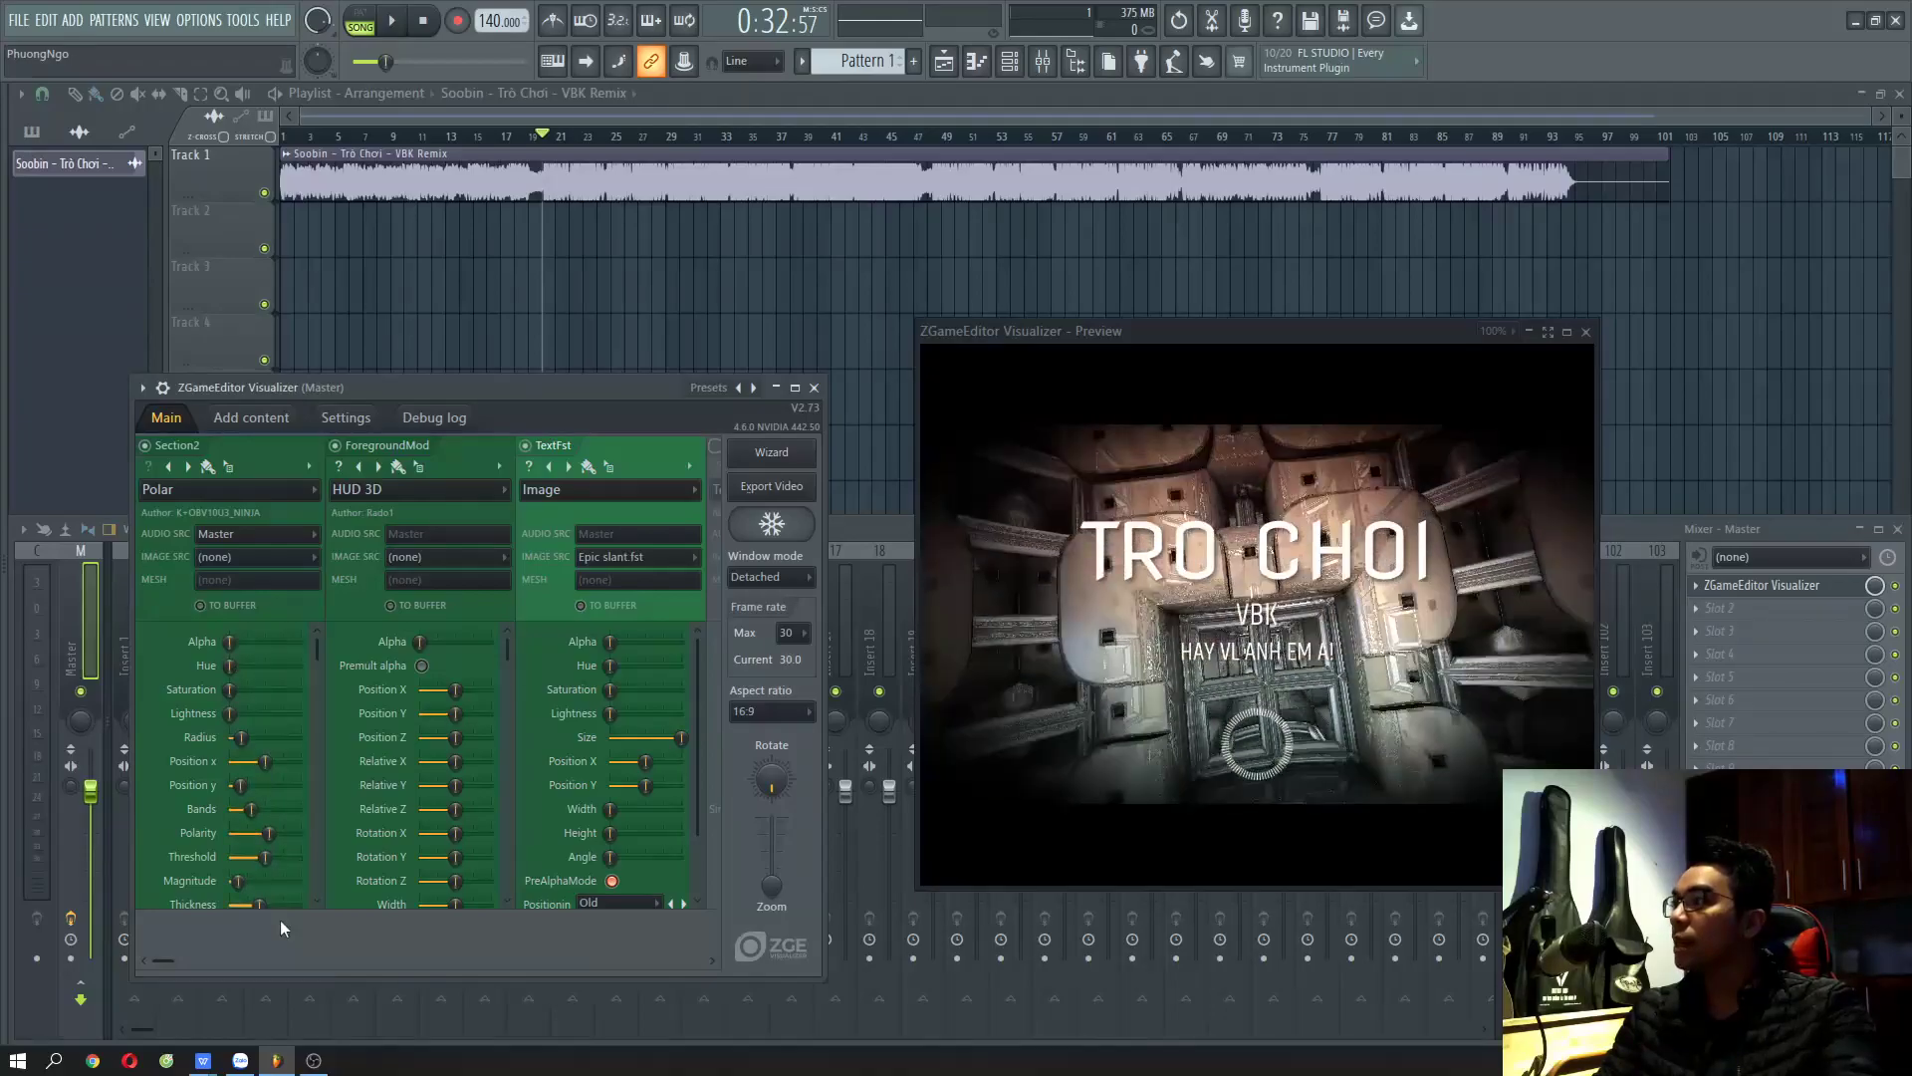
- Increase the Polar layer's radius and saturation while playing the song to check the ring
{"action": "mouse_move", "coordinate": [316, 665]}
{"action": "left_mouse_down"}
{"action": "mouse_move", "coordinate": [334, 906]}
{"action": "mouse_move", "coordinate": [313, 884]}
{"action": "mouse_move", "coordinate": [316, 839]}
{"action": "mouse_move", "coordinate": [366, 625]}
{"action": "mouse_move", "coordinate": [346, 917]}
{"action": "mouse_move", "coordinate": [319, 851]}
{"action": "mouse_move", "coordinate": [315, 880]}
{"action": "mouse_move", "coordinate": [327, 664]}
{"action": "left_mouse_up"}
{"action": "key", "text": "space"}
{"action": "key", "text": "space"}
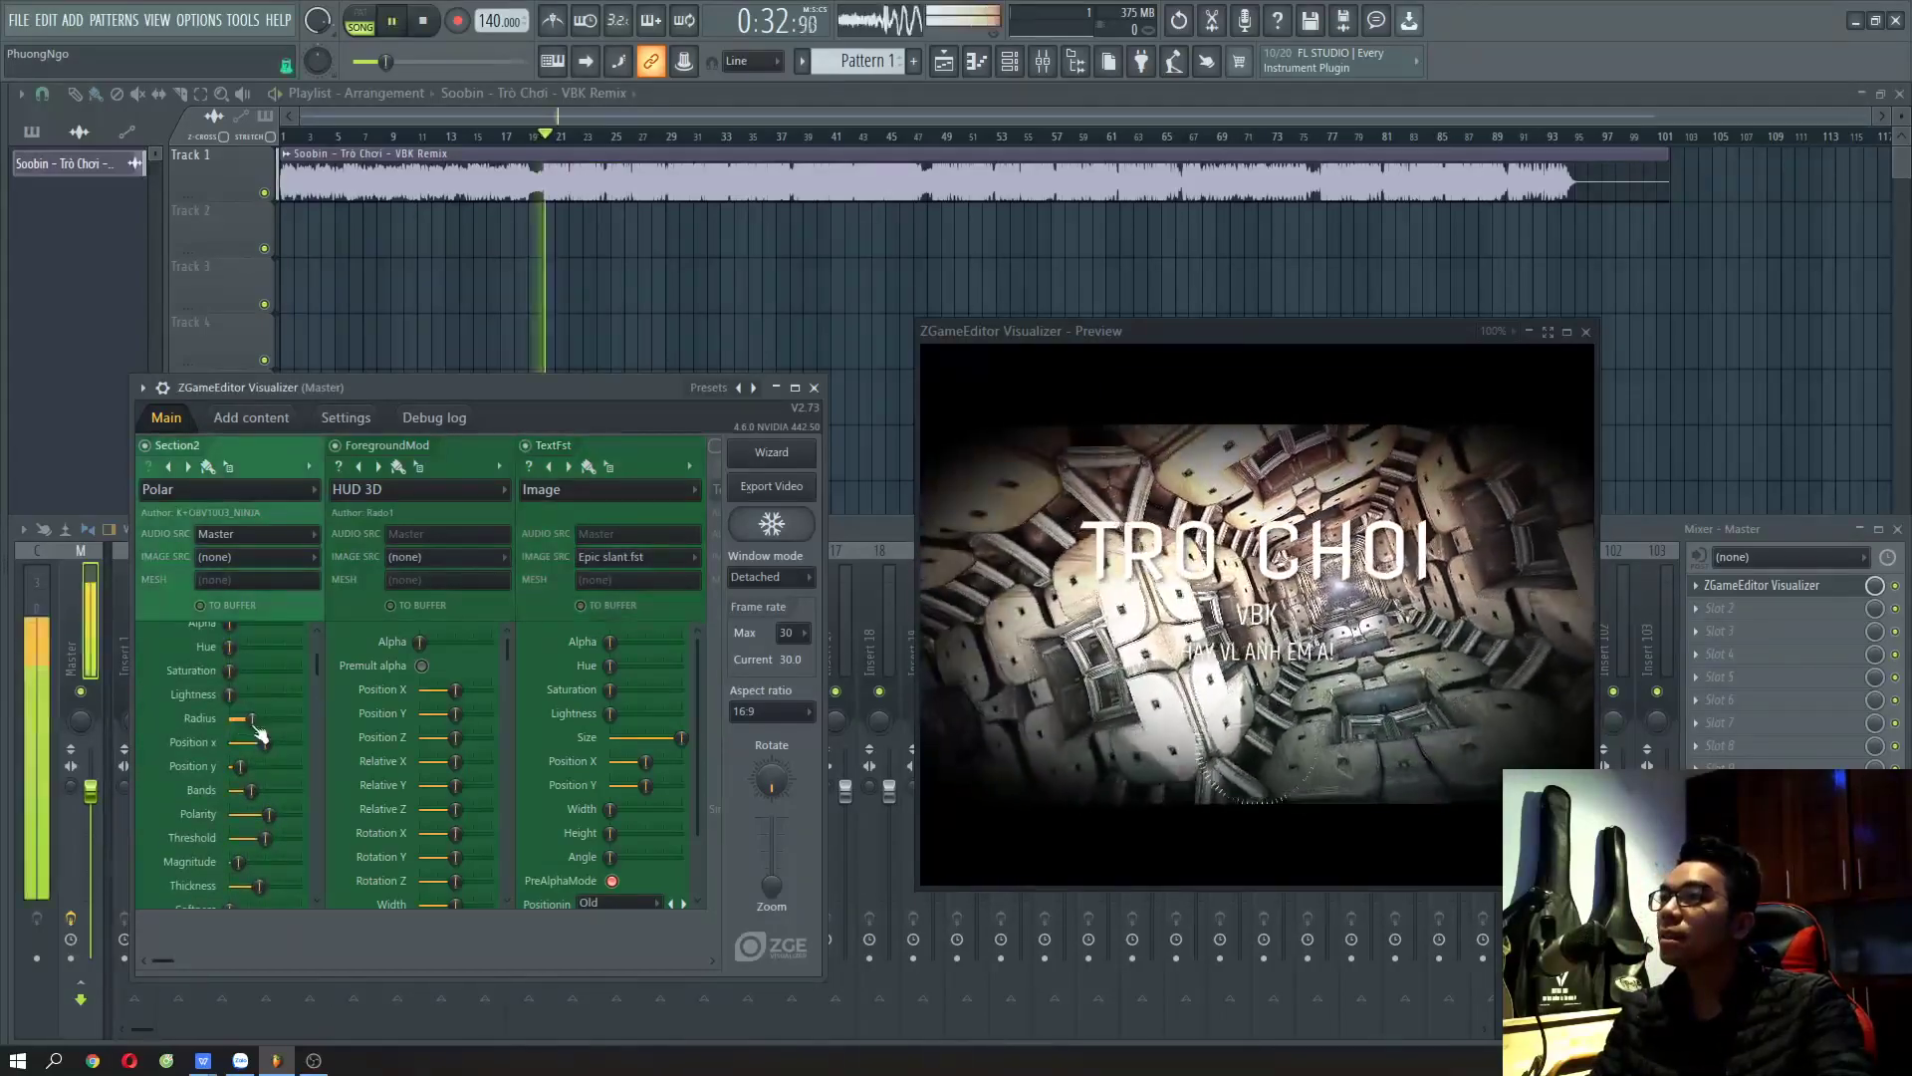
{"action": "key", "text": "space"}
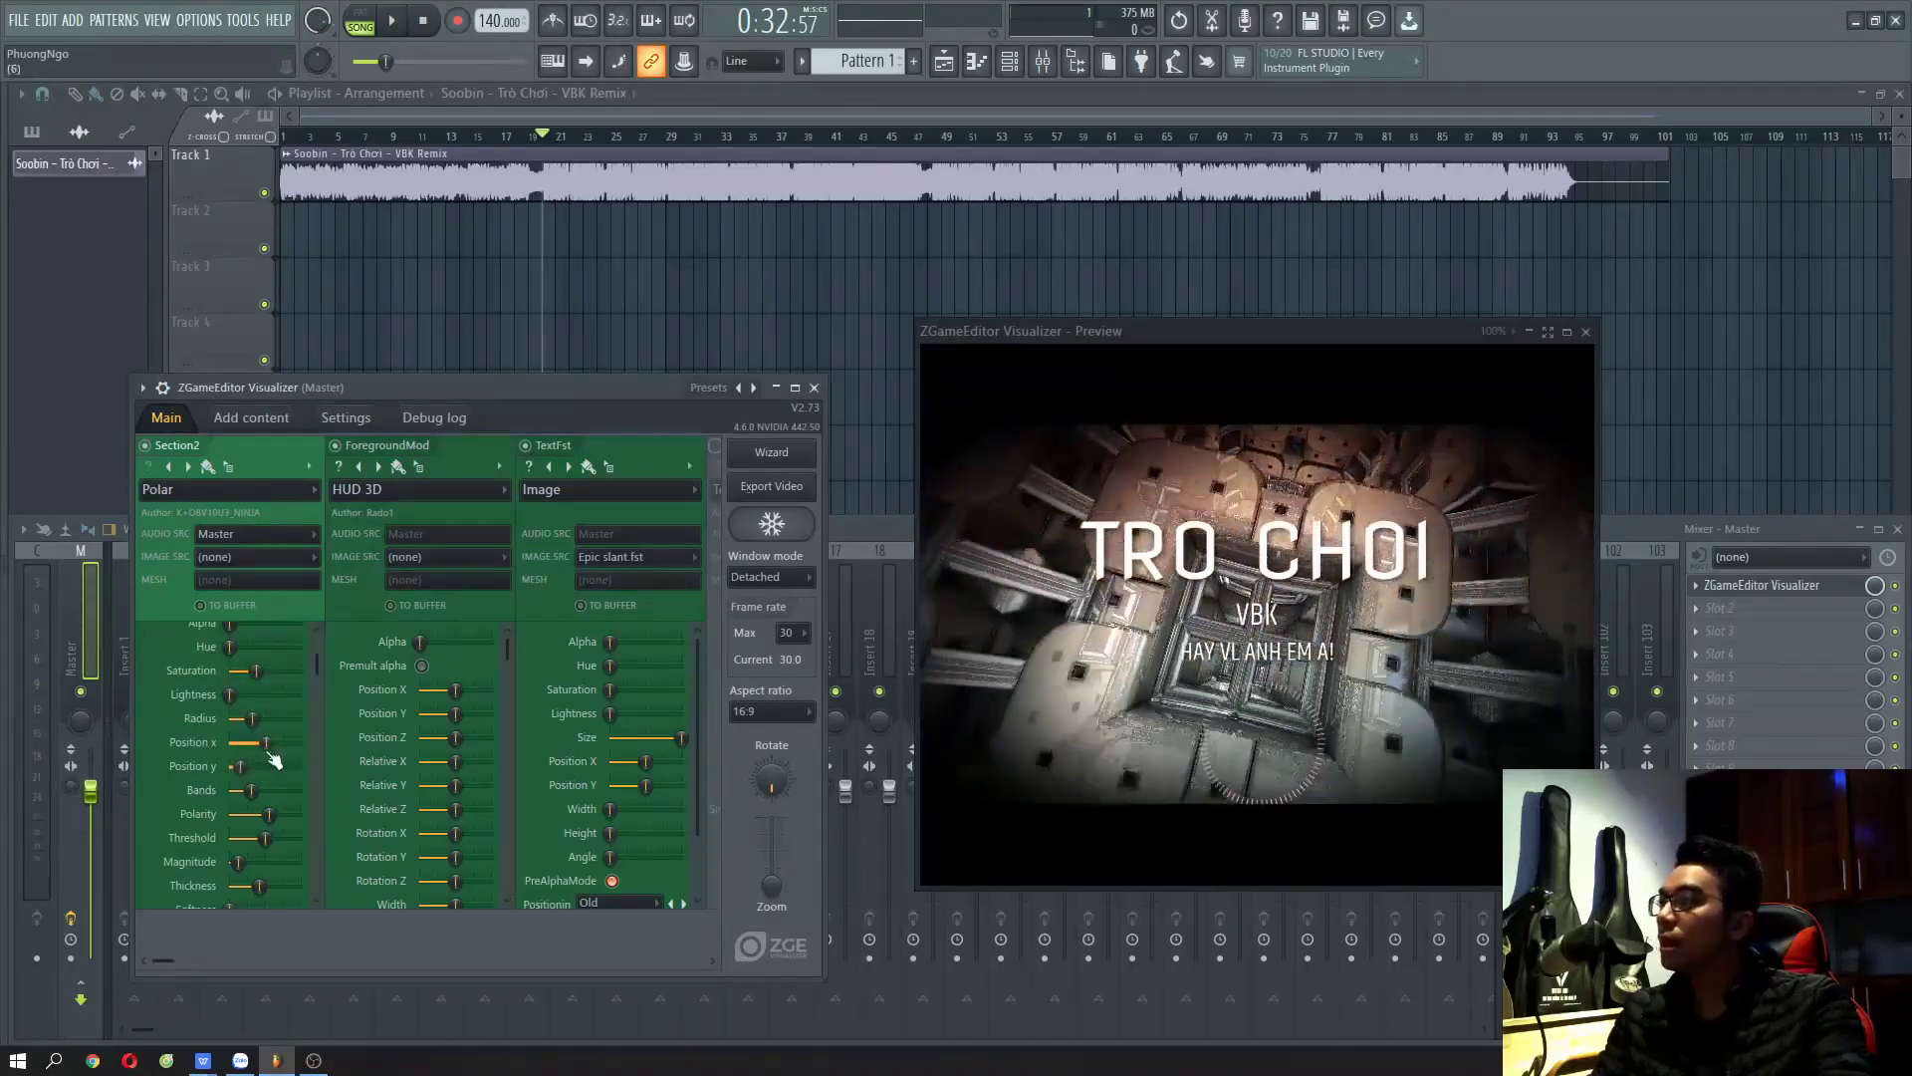
- Set the Polar ring's hue to 27% and radius to 34%, with polarity and threshold at maximum, and check it during playback
{"action": "right_click", "coordinate": [271, 749]}
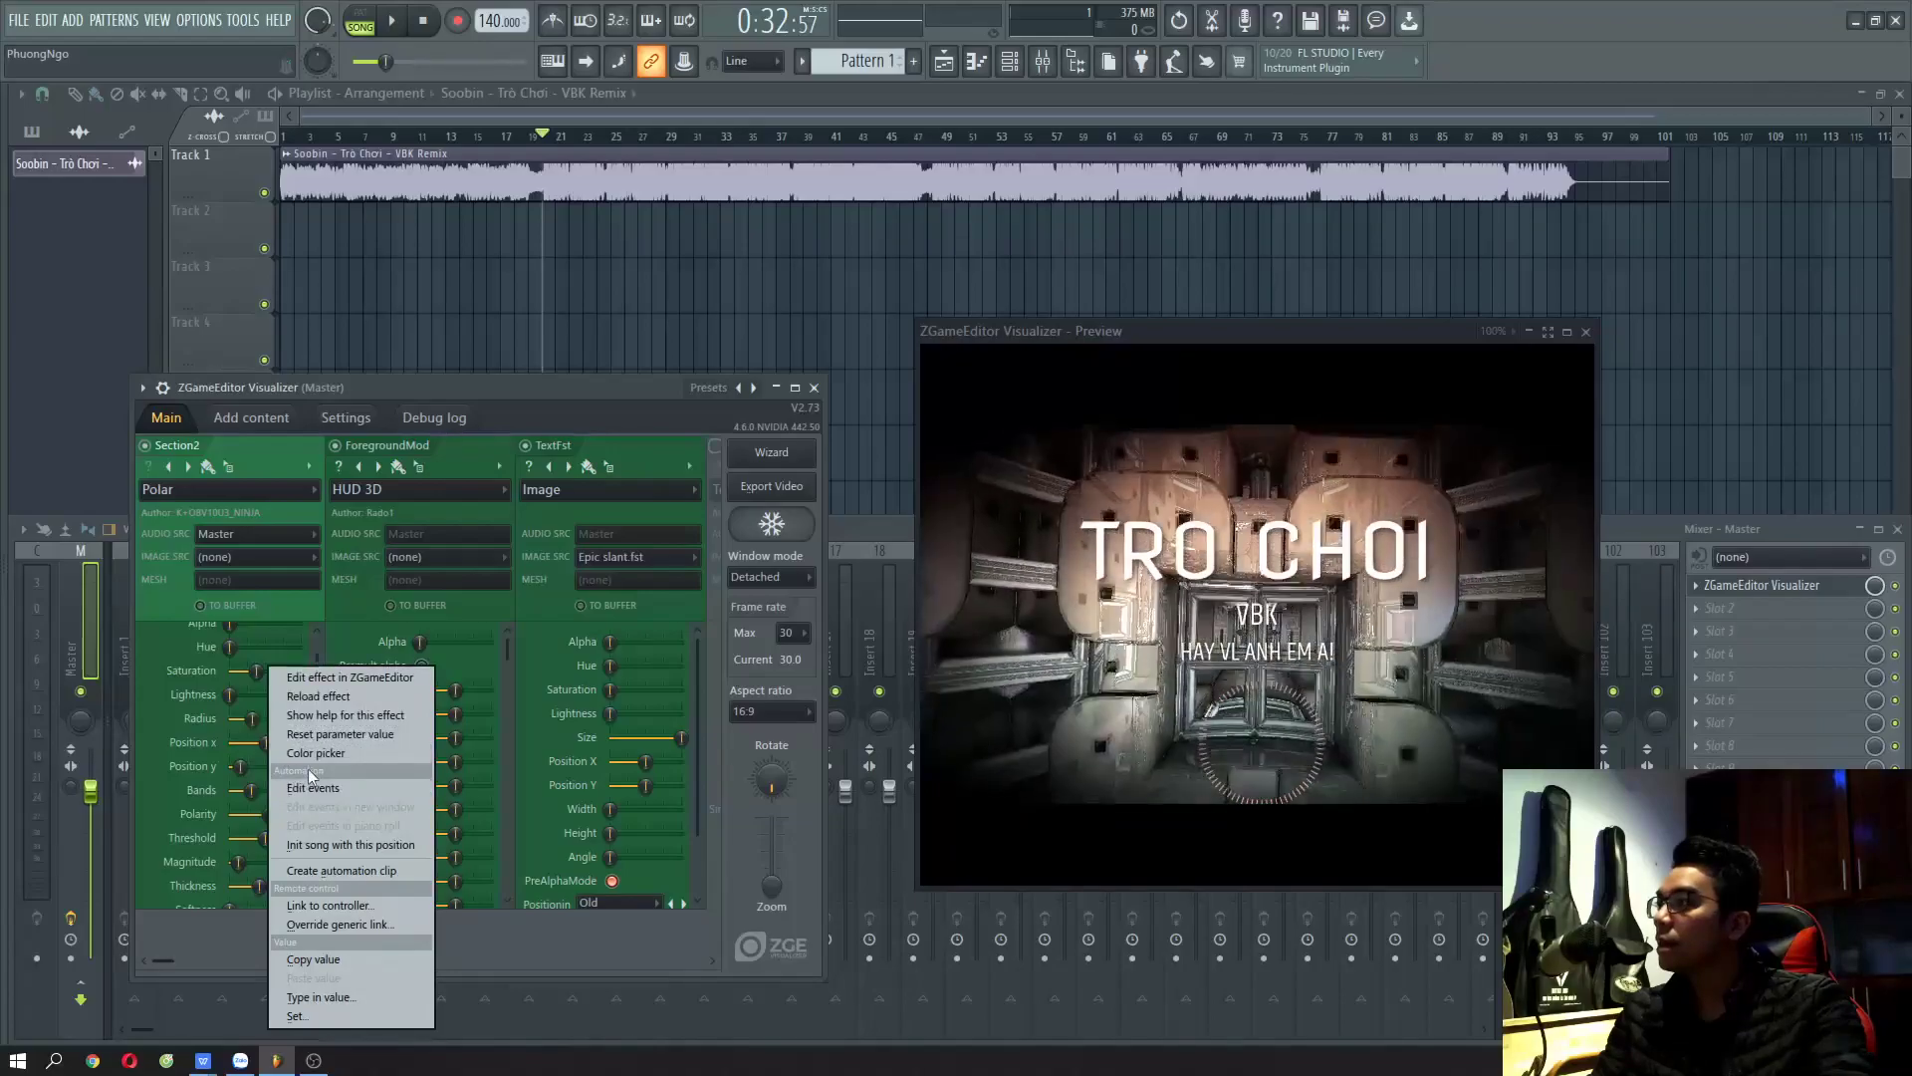
{"action": "left_click", "coordinate": [318, 739]}
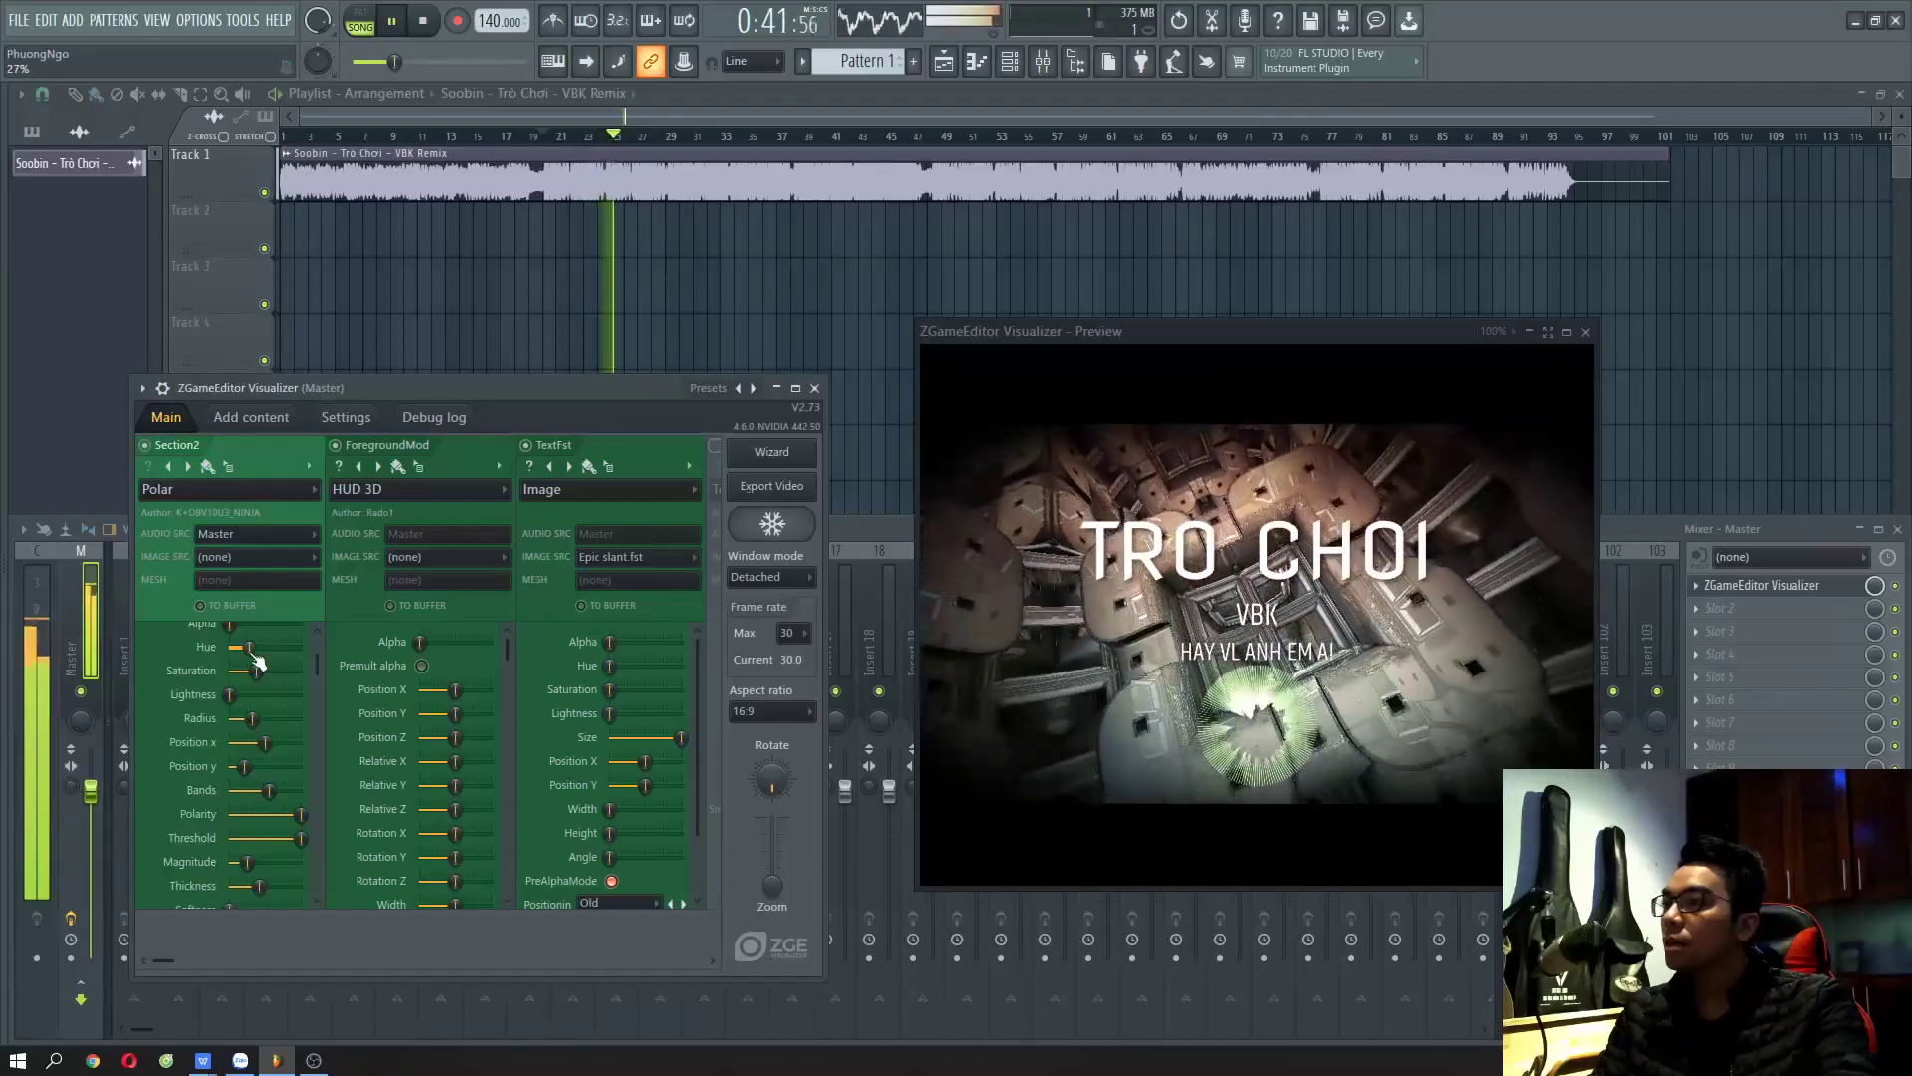
{"action": "key", "text": "space"}
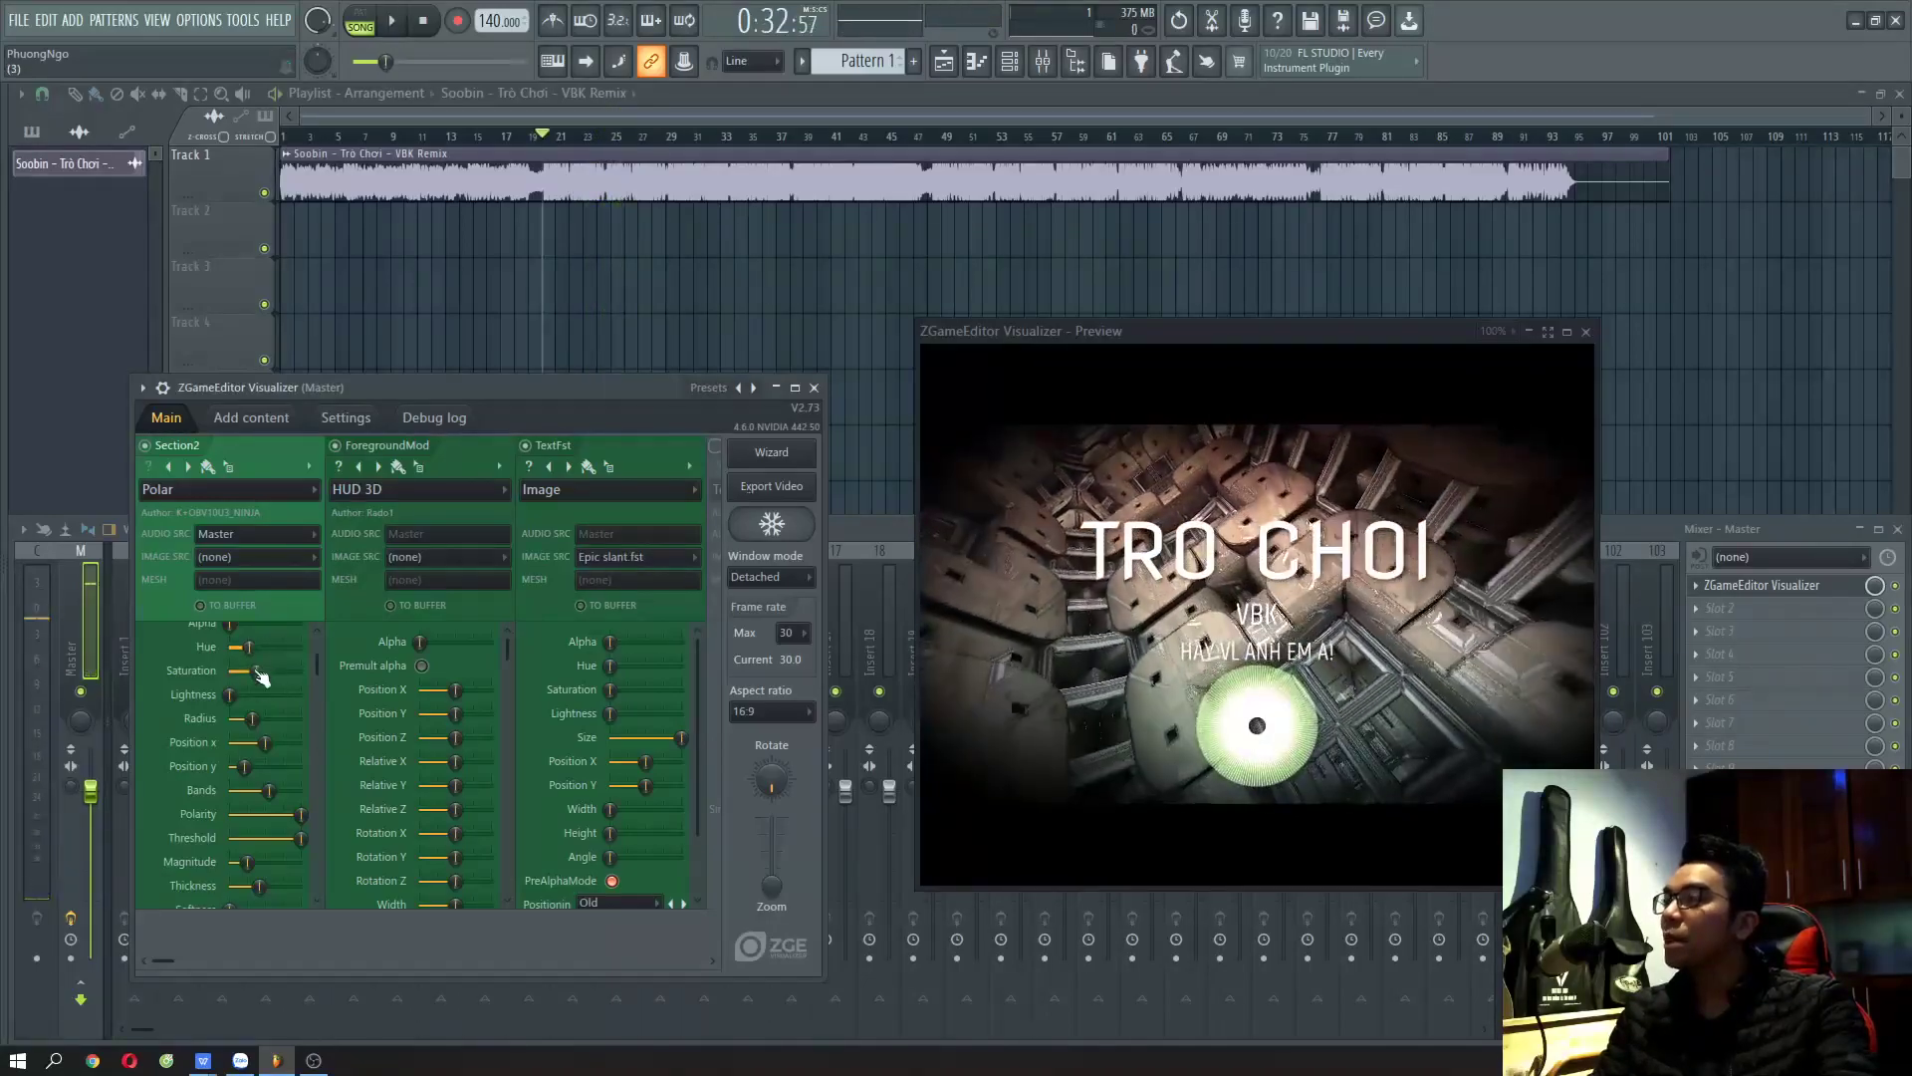
{"action": "left_click_drag", "start_coordinate": [254, 719], "coordinate": [255, 719]}
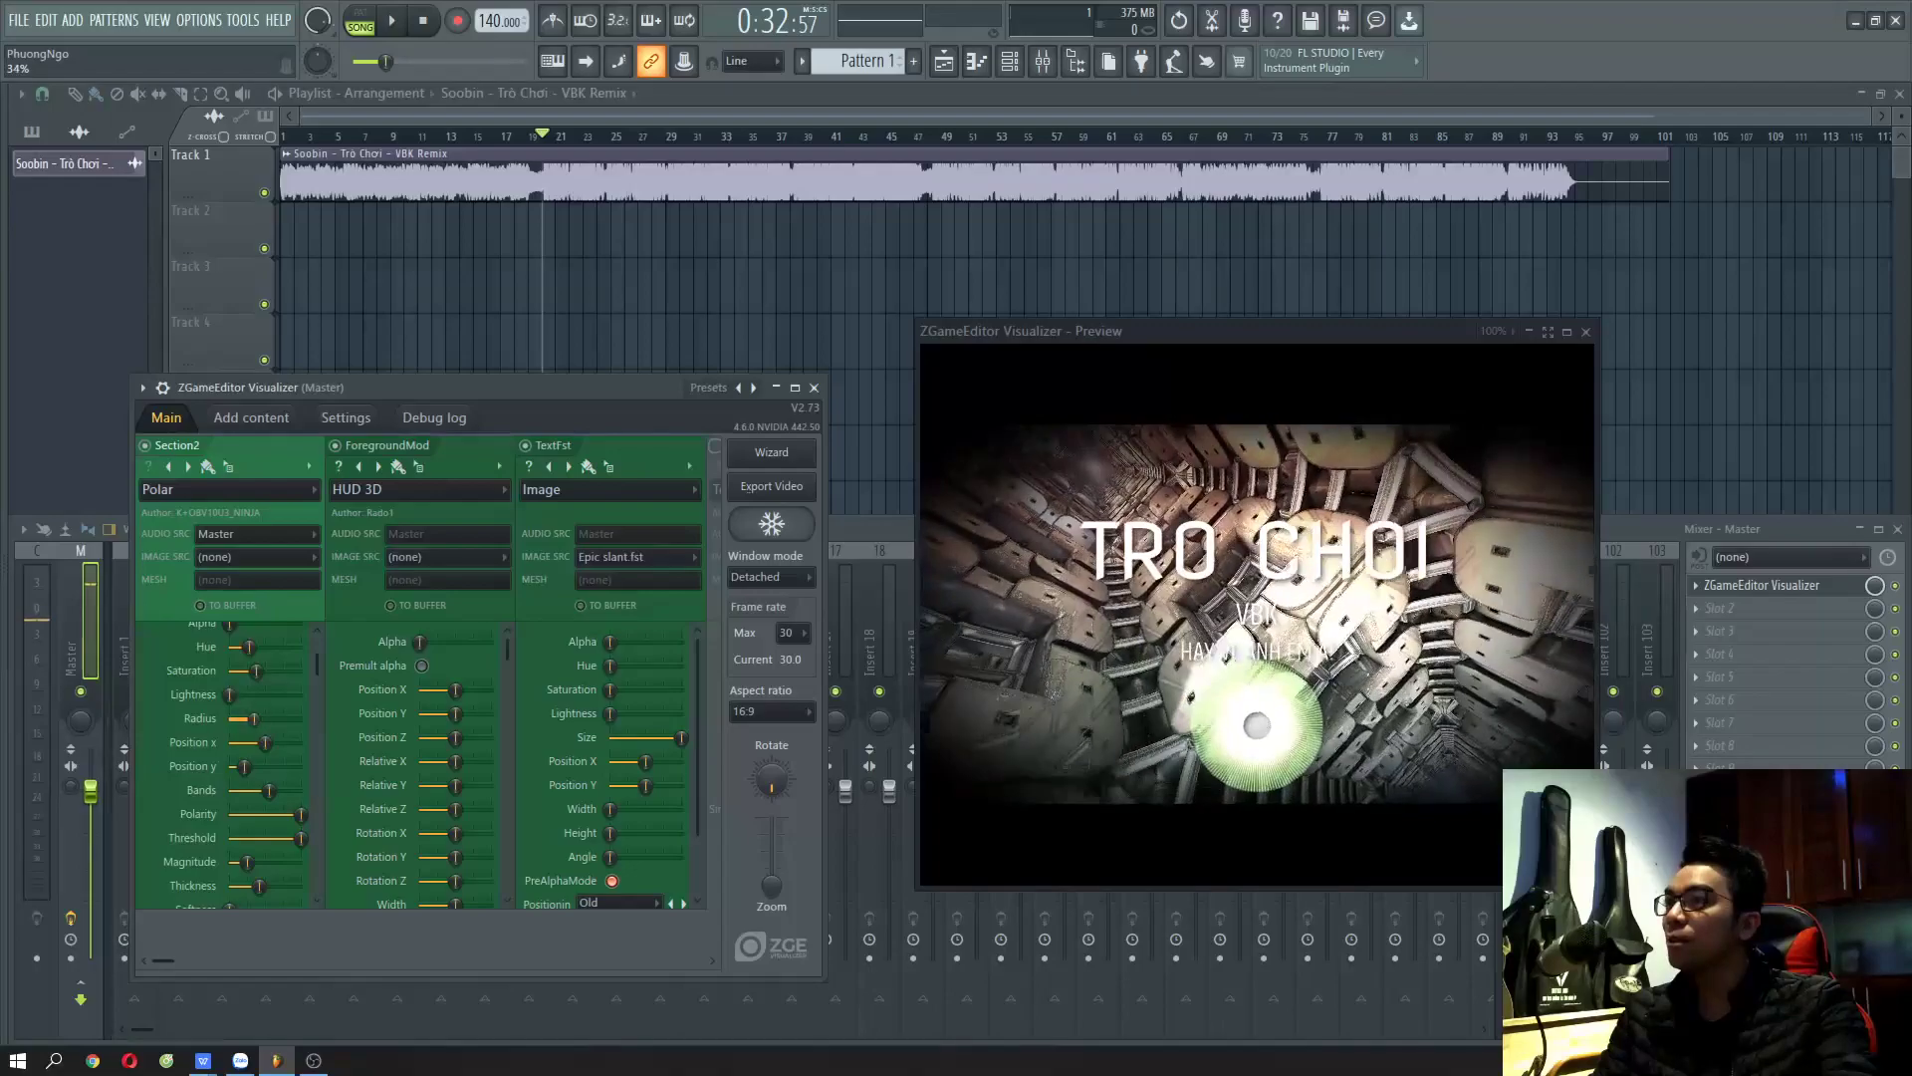
{"action": "key", "text": "space"}
{"action": "key", "text": "space"}
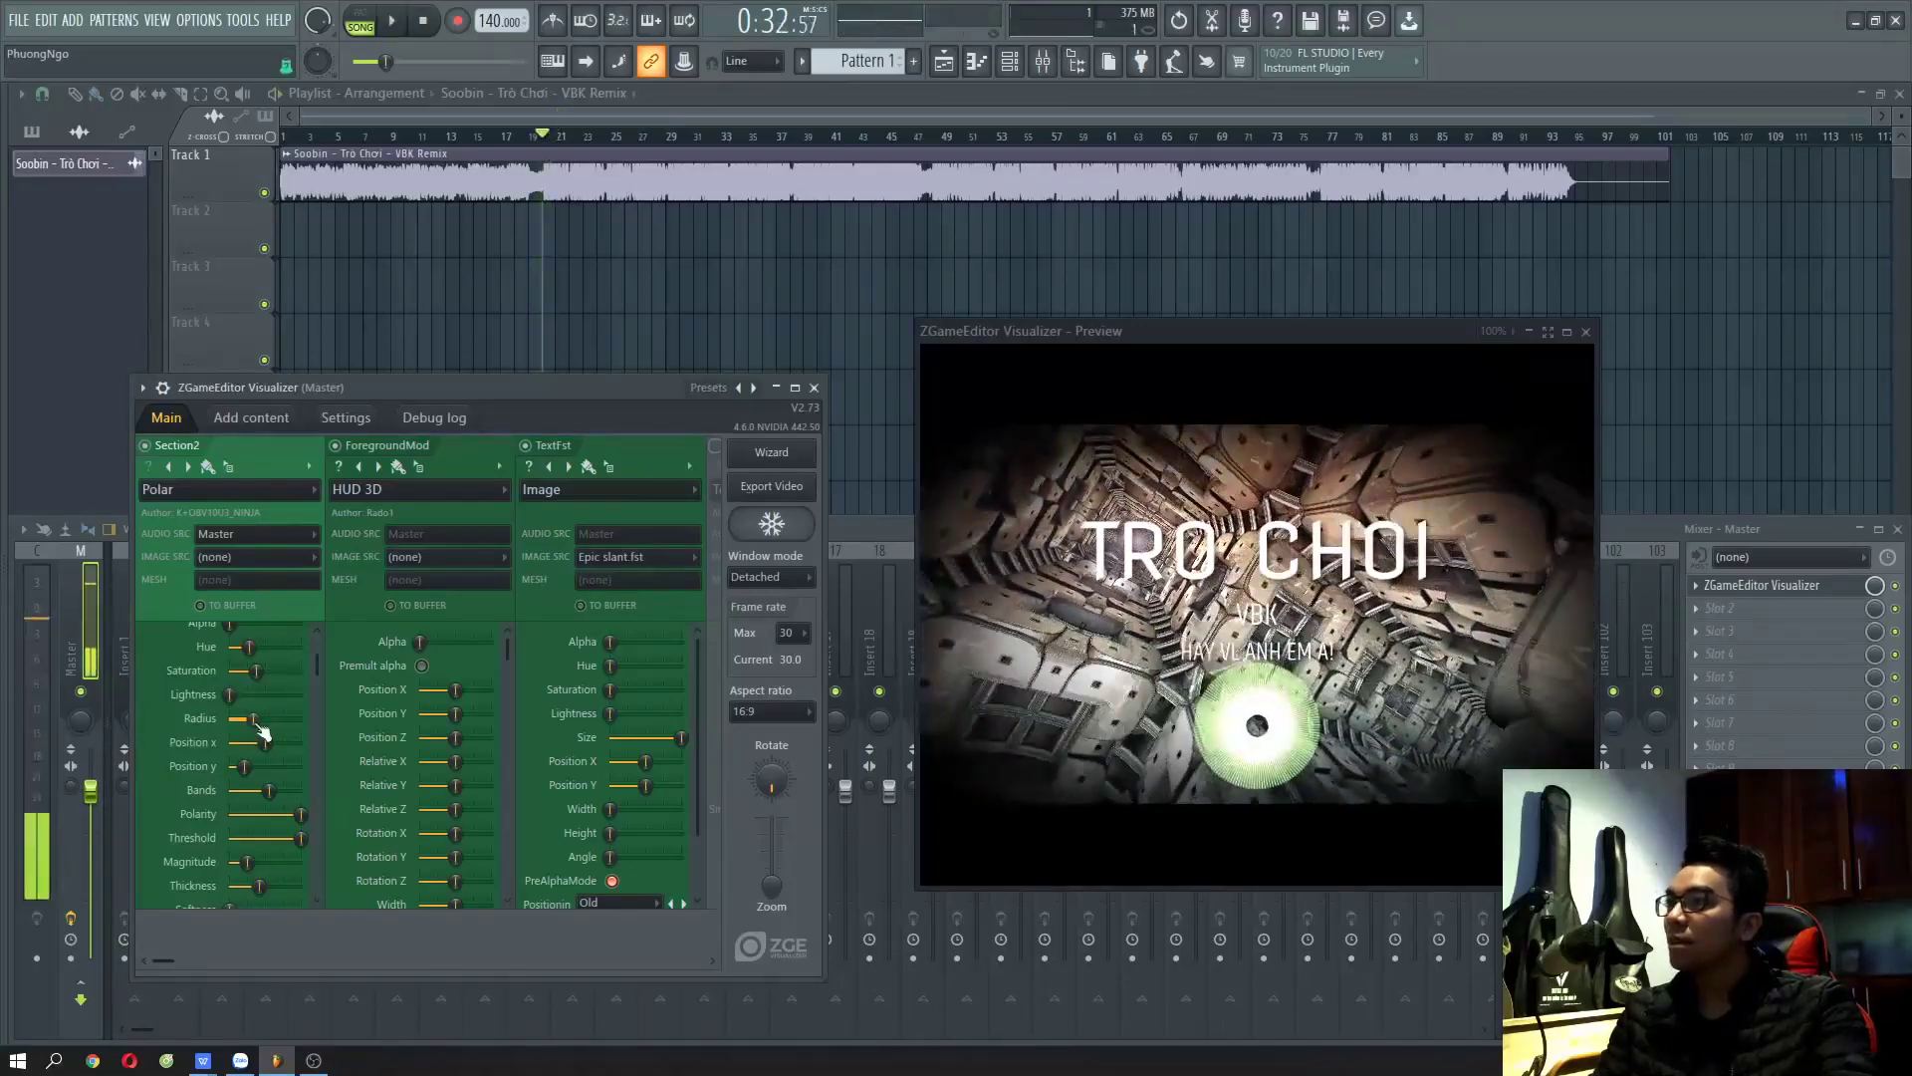
- Add a Peak Controller to the master track's second effect slot and arrange its window beside the visualizer preview
{"action": "left_click_drag", "start_coordinate": [1285, 334], "coordinate": [1144, 391]}
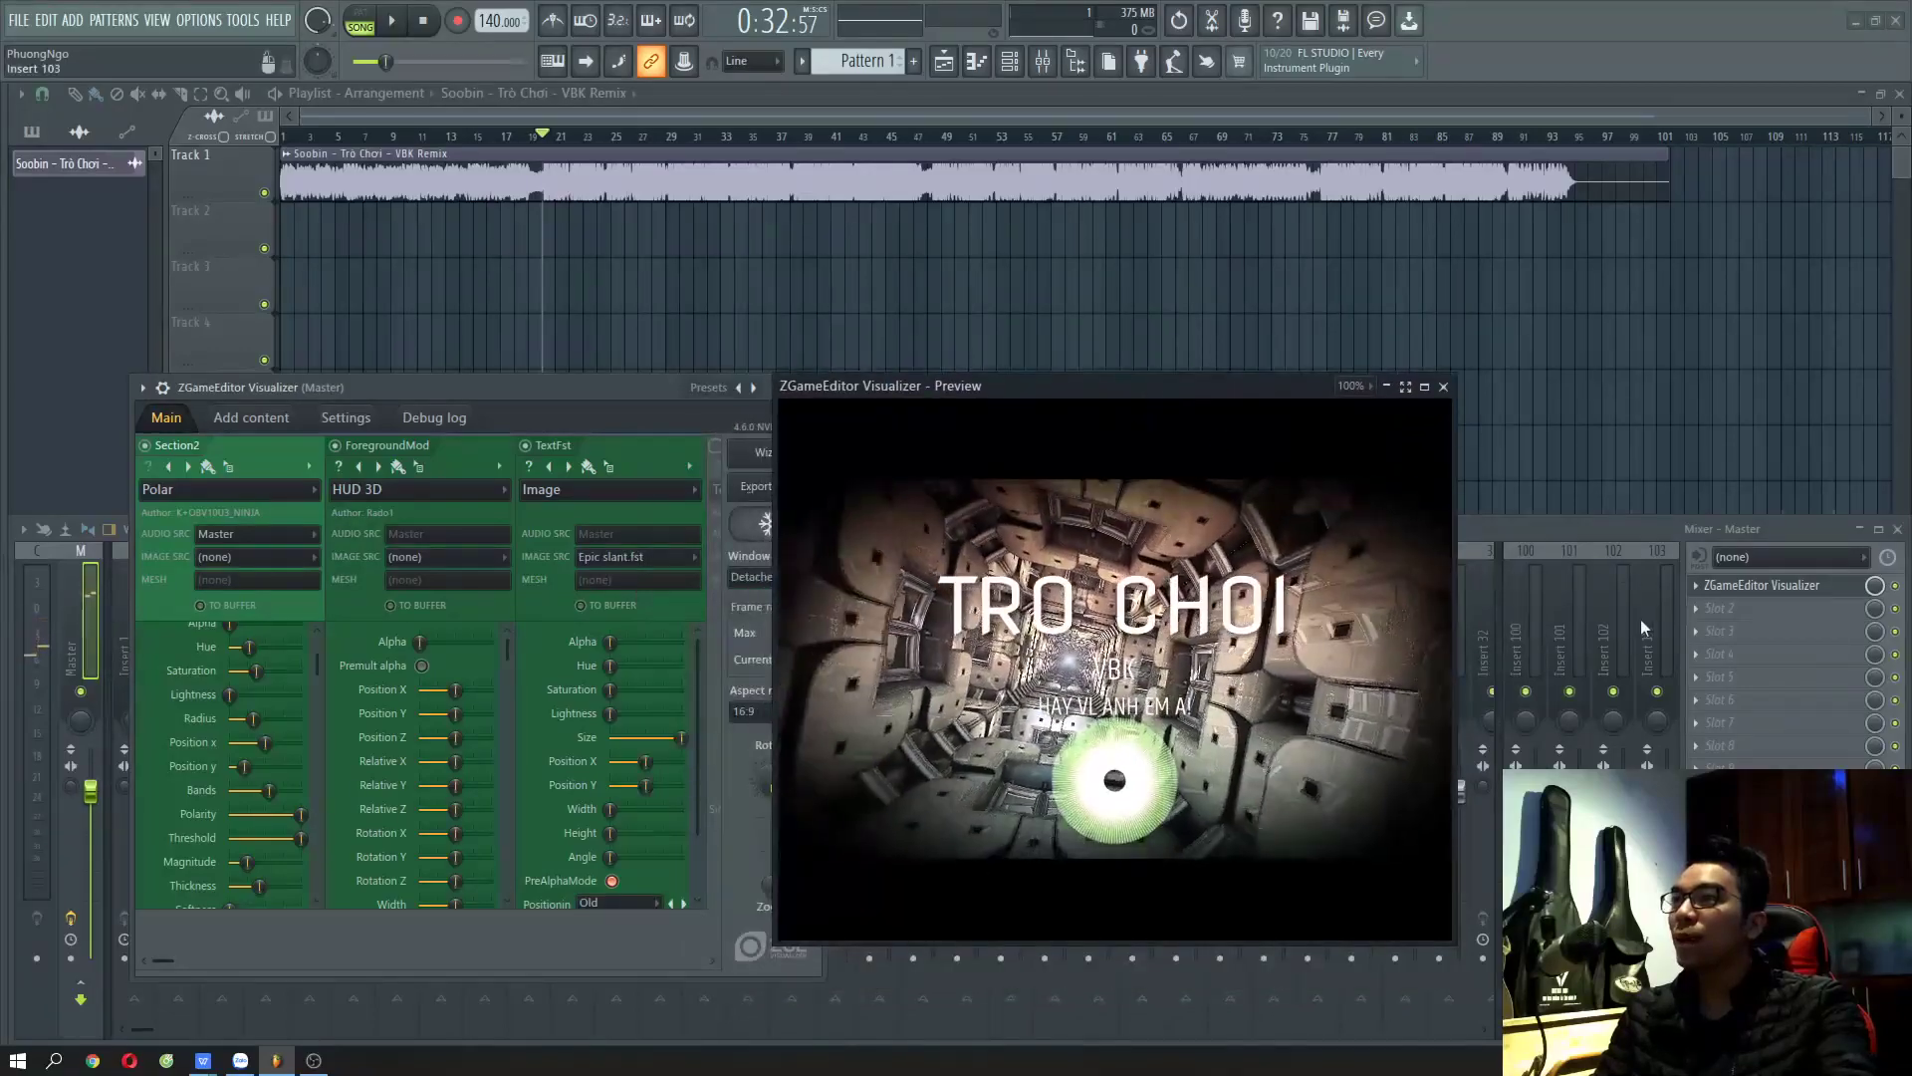
{"action": "left_click", "coordinate": [1707, 609]}
{"action": "left_click", "coordinate": [1707, 609]}
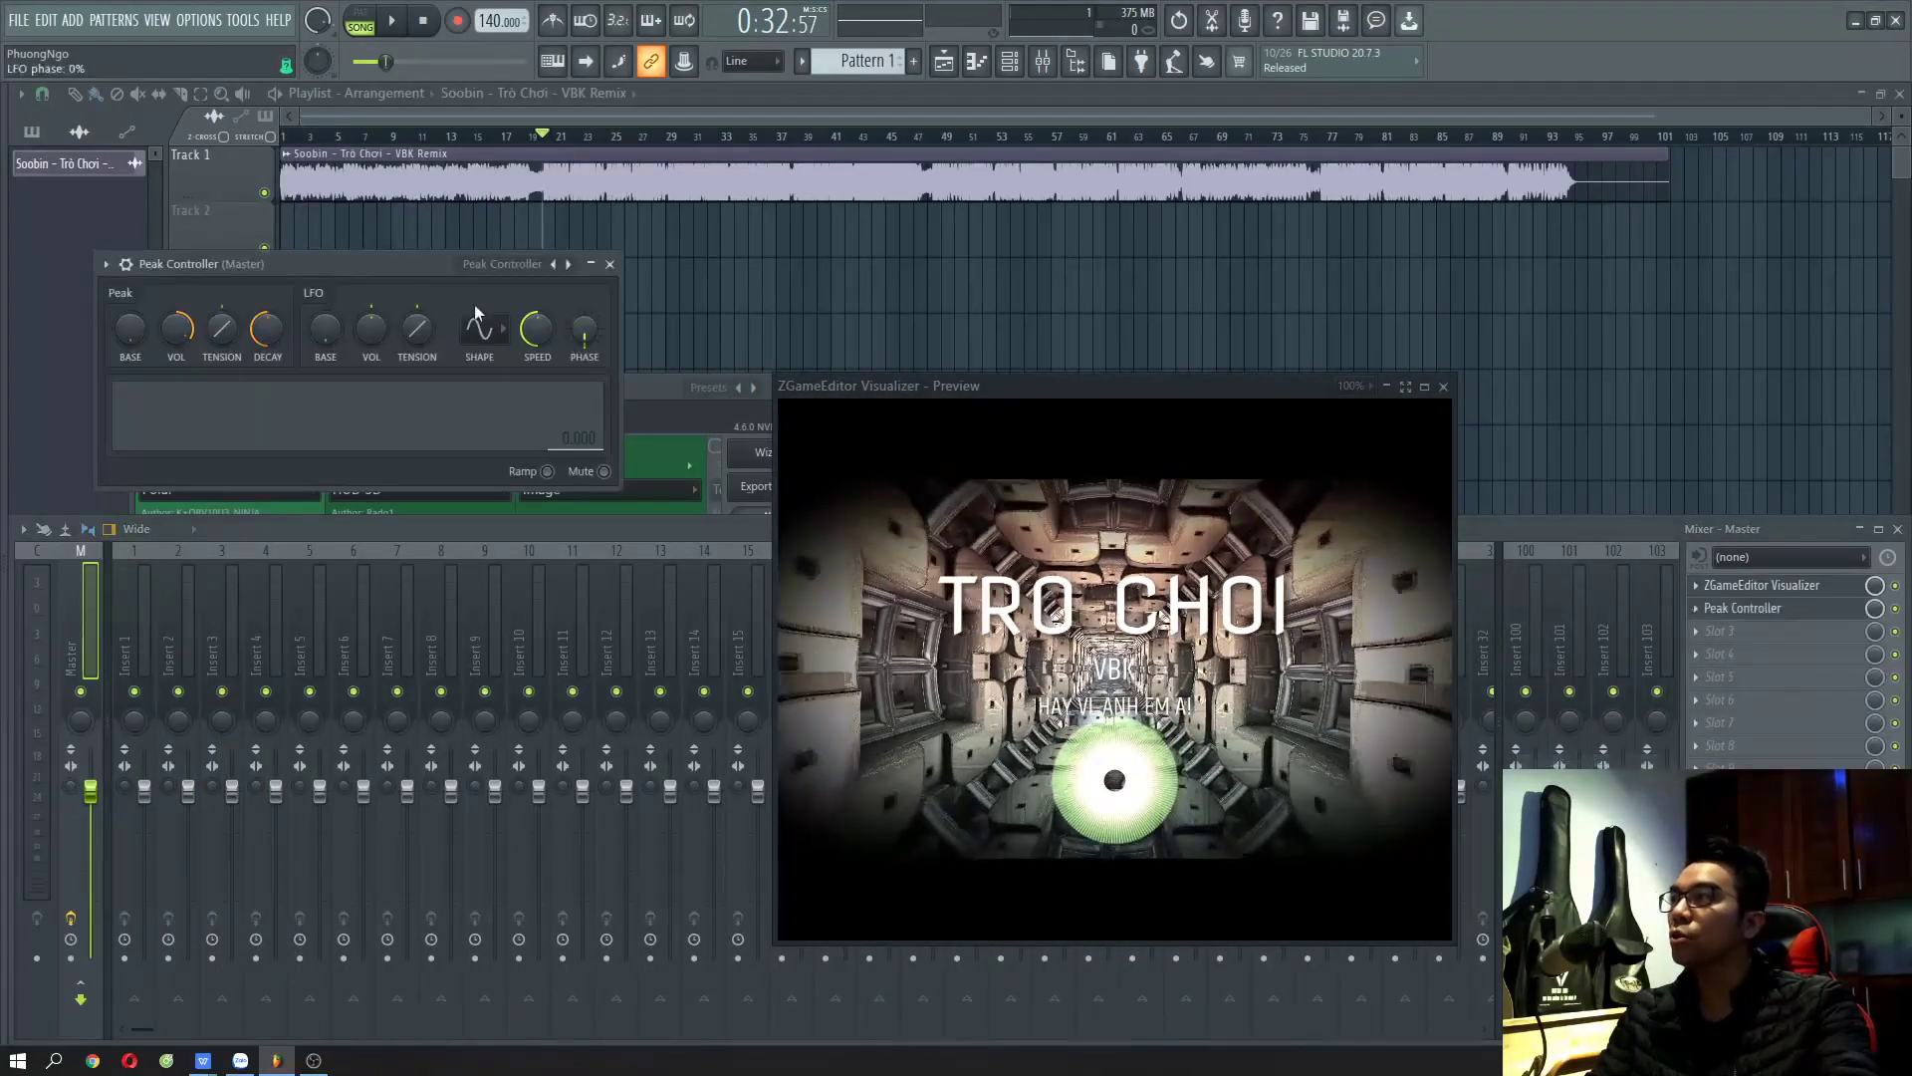
{"action": "left_click_drag", "start_coordinate": [404, 267], "coordinate": [1653, 222]}
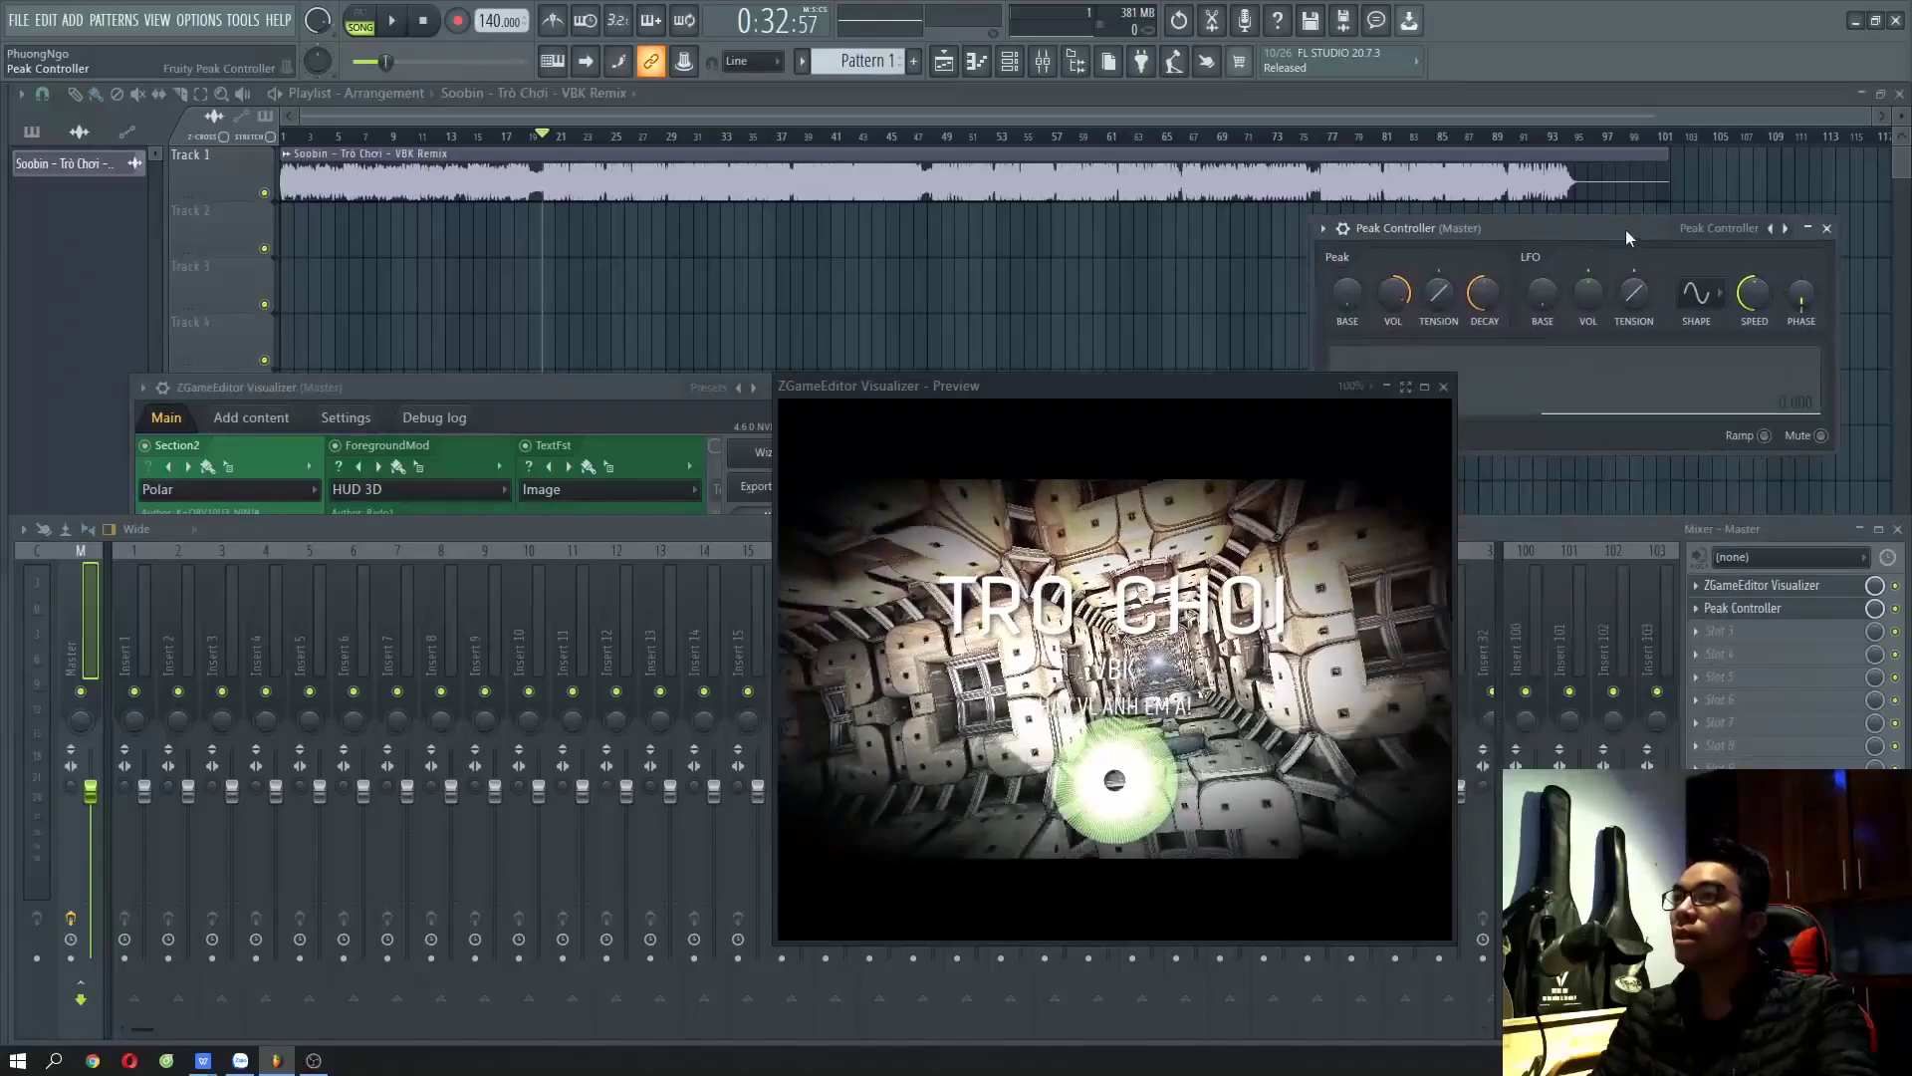
{"action": "left_click_drag", "start_coordinate": [1215, 396], "coordinate": [1073, 478]}
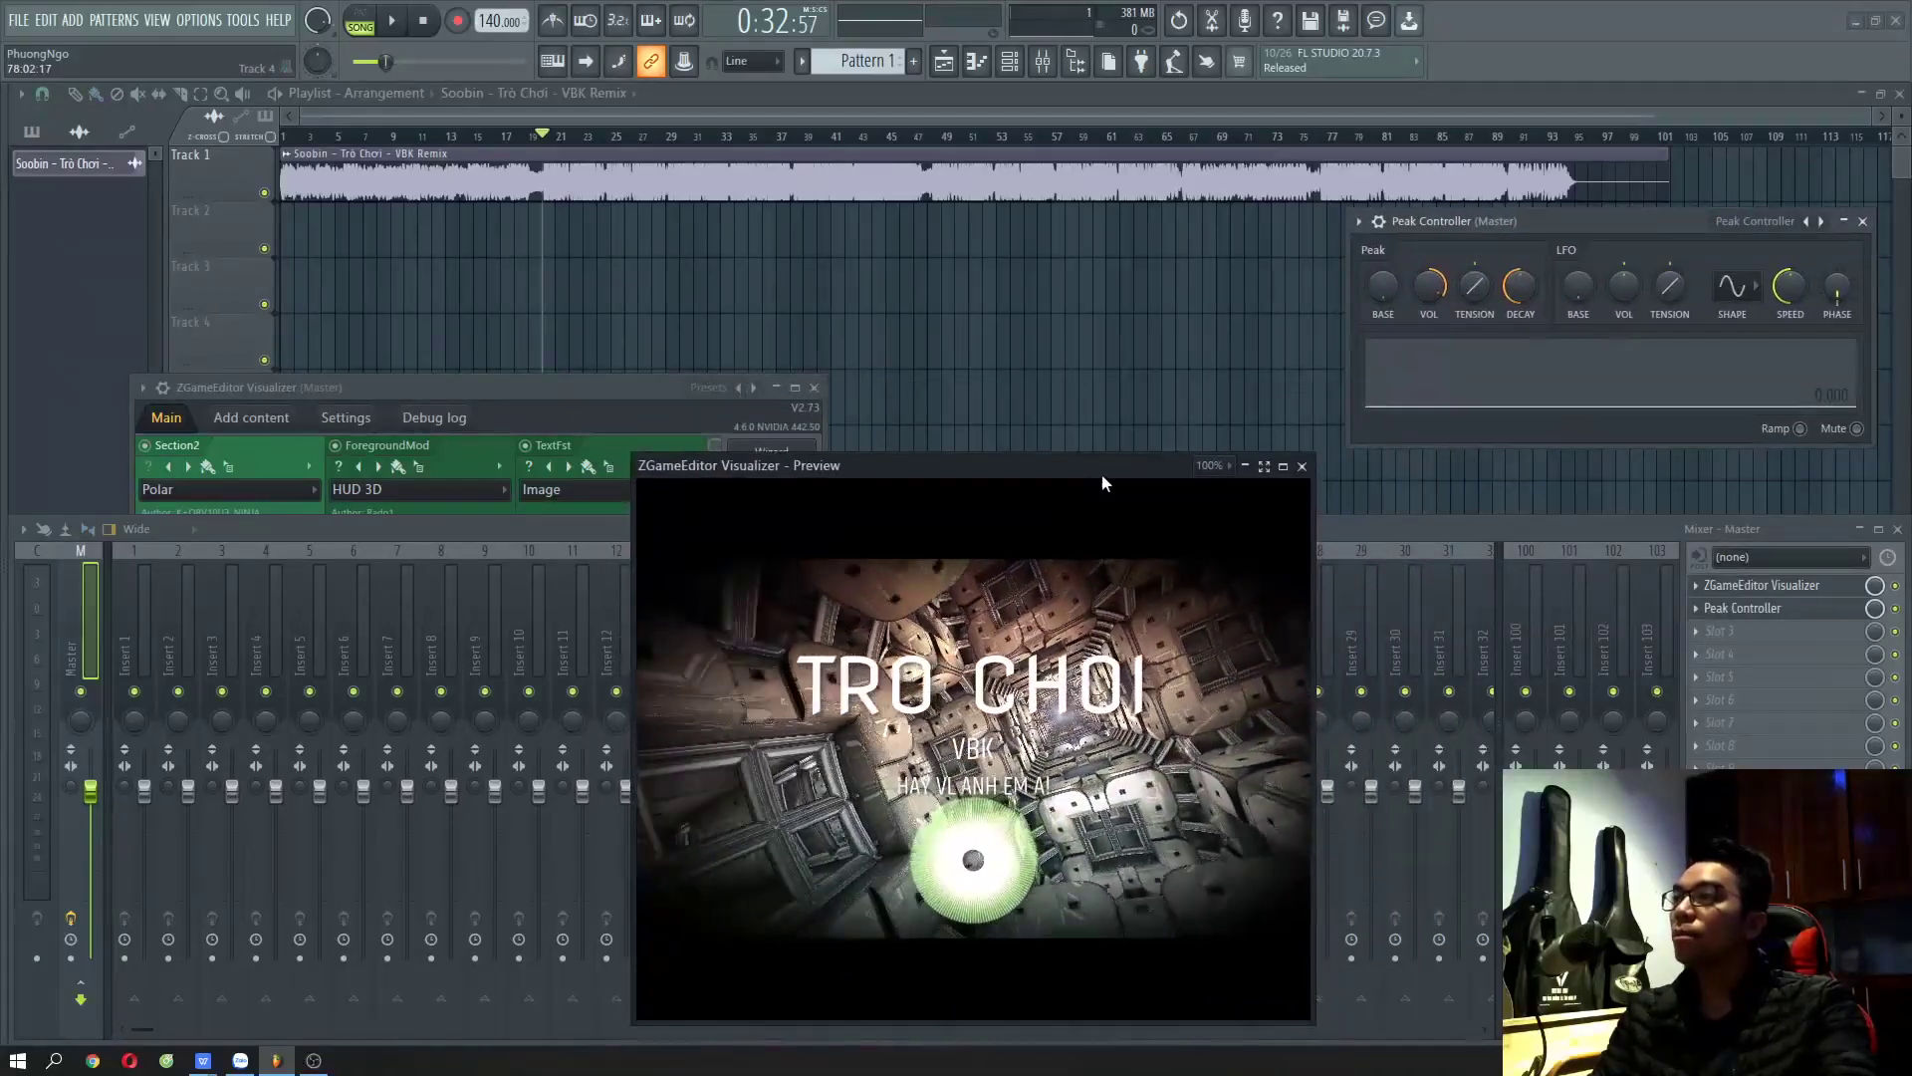
- Link the Polar layer's Radius to the internal controller Peak Controller - Peak+LFO
{"action": "left_click", "coordinate": [478, 386]}
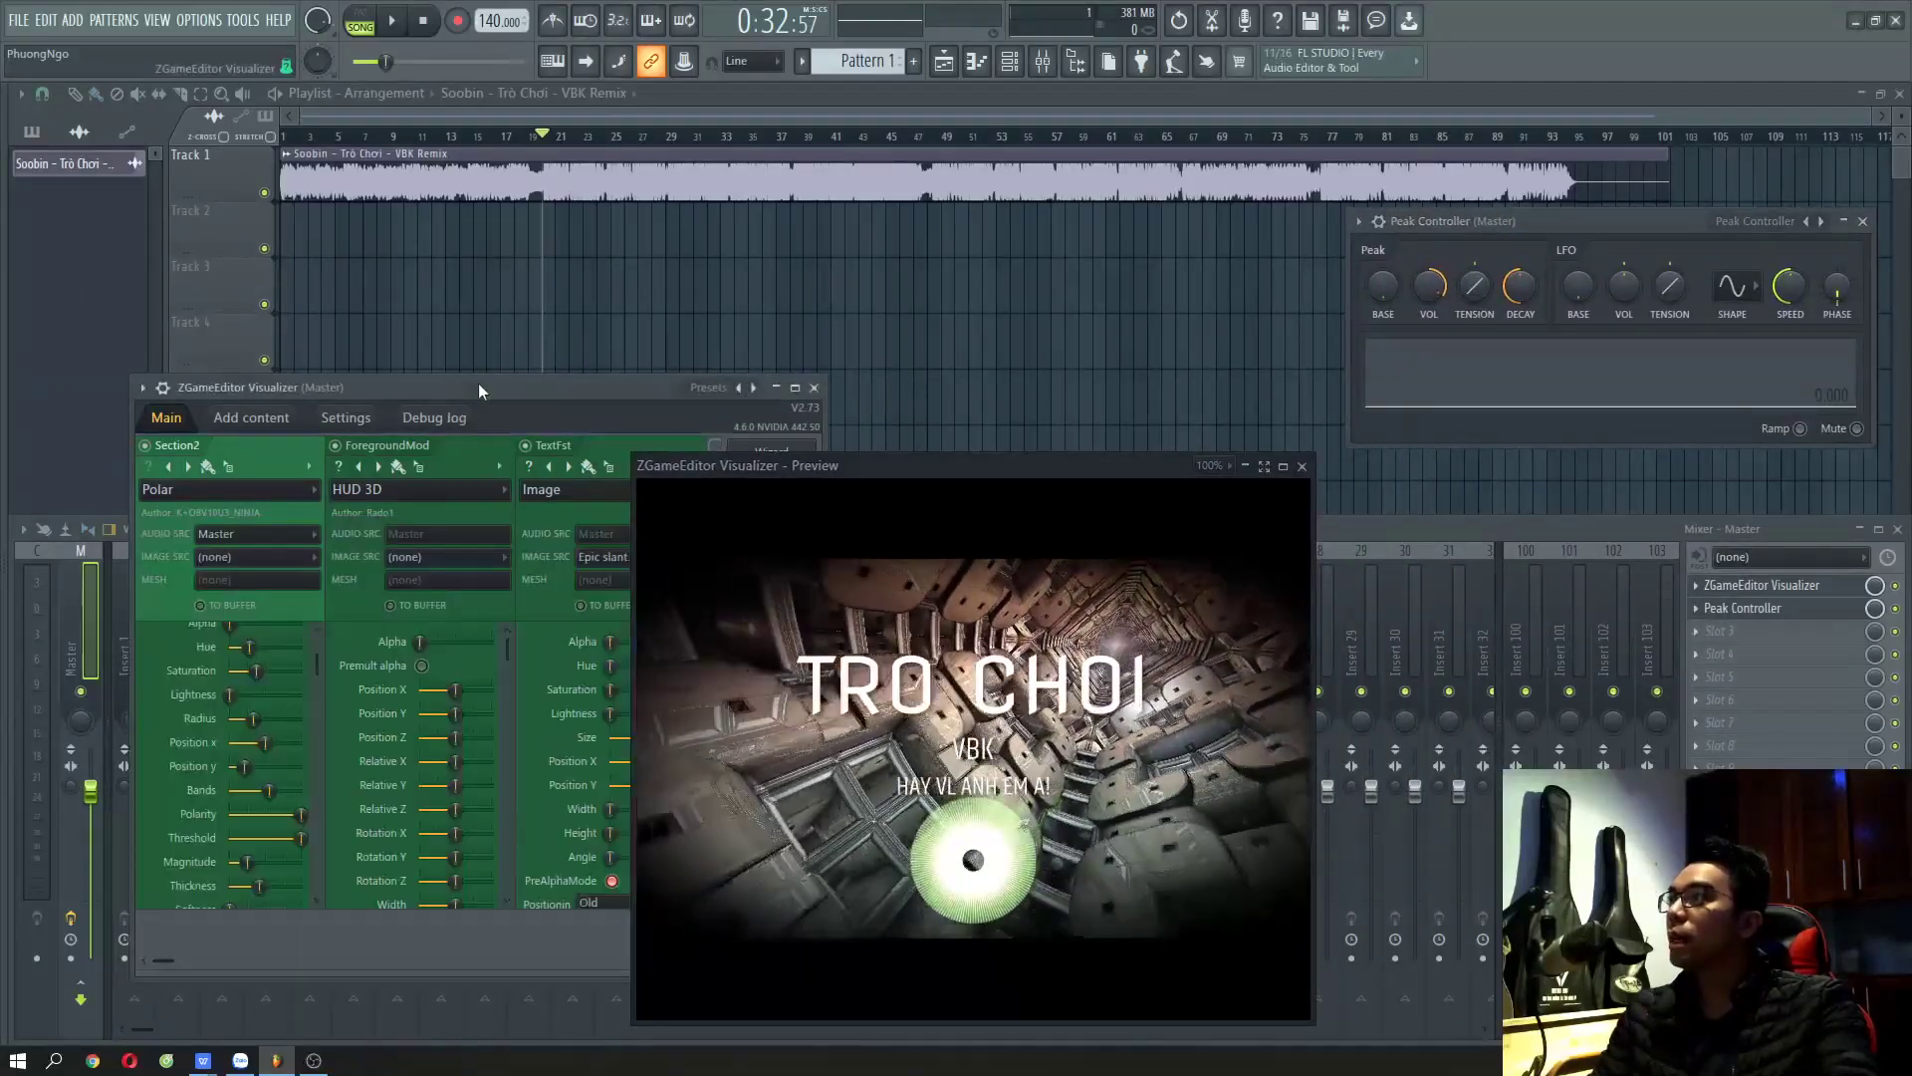
{"action": "right_click", "coordinate": [253, 656]}
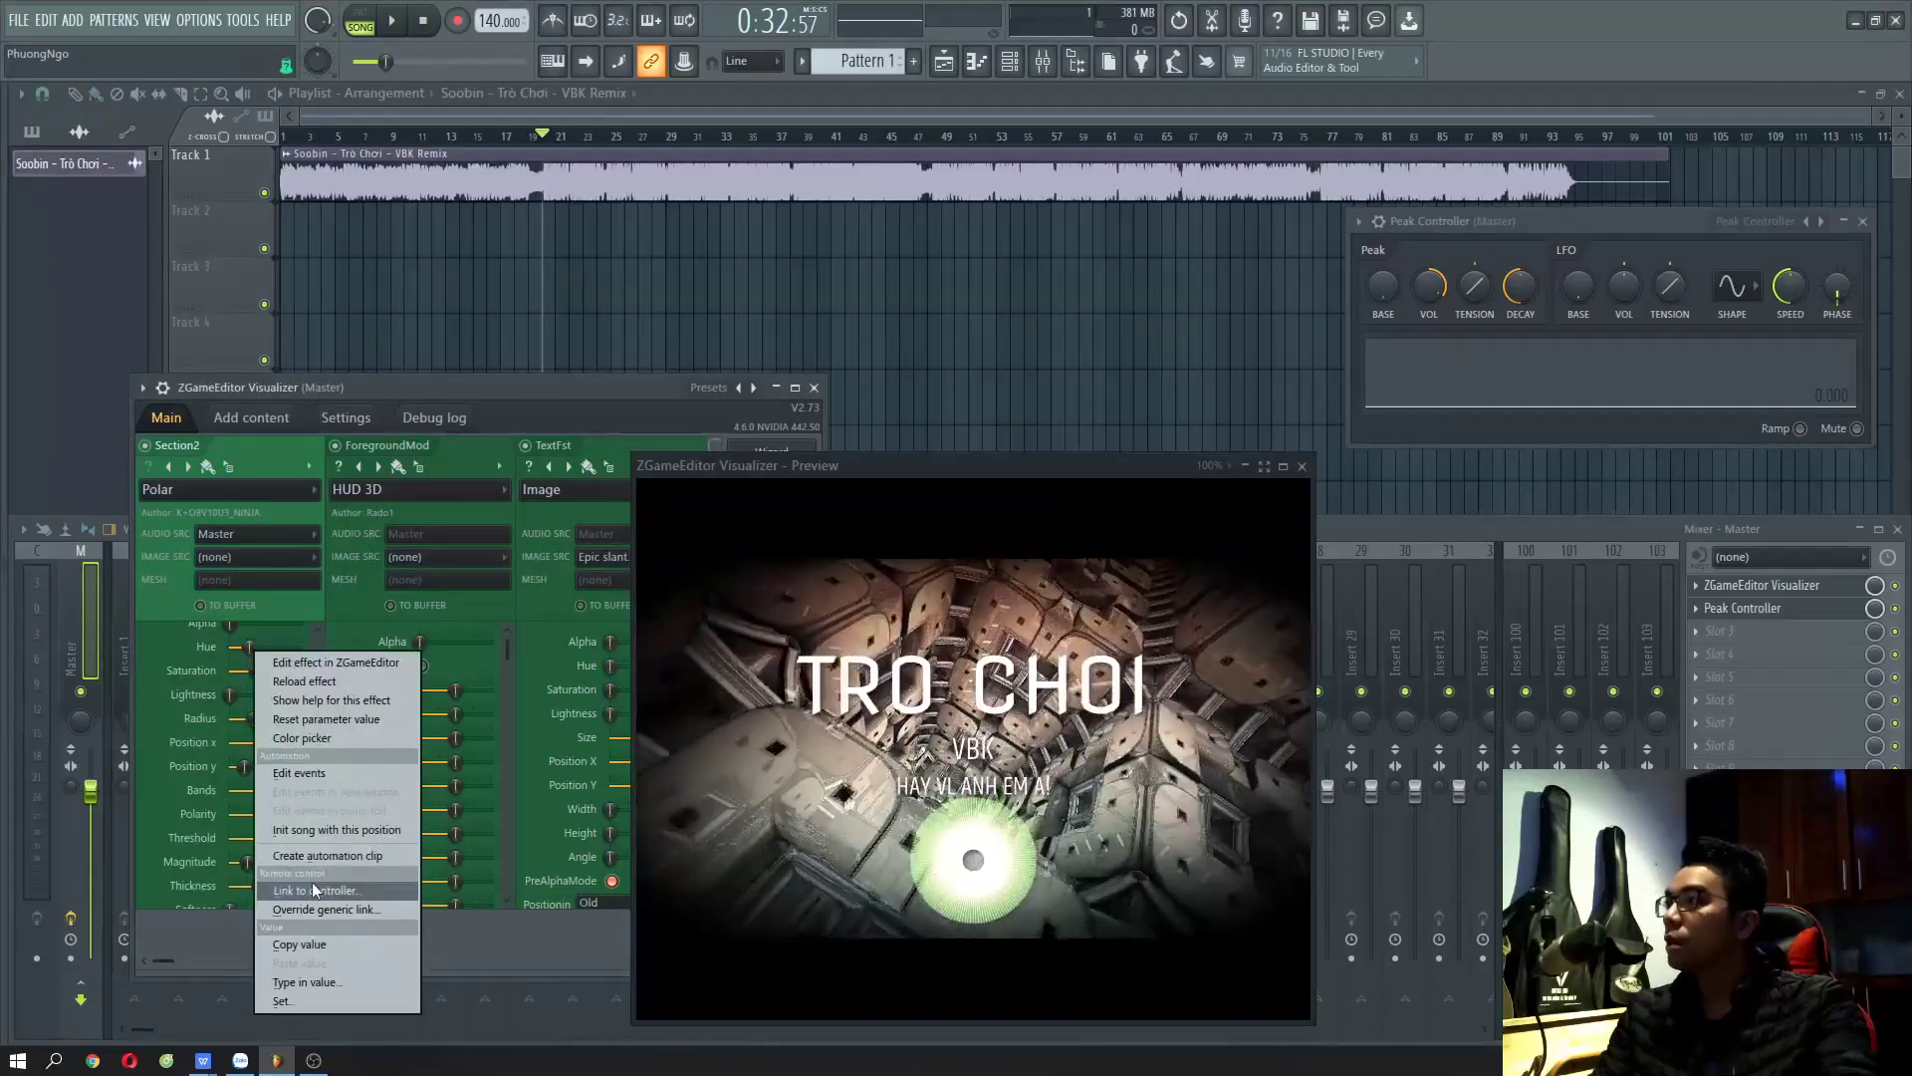
{"action": "left_click", "coordinate": [248, 665]}
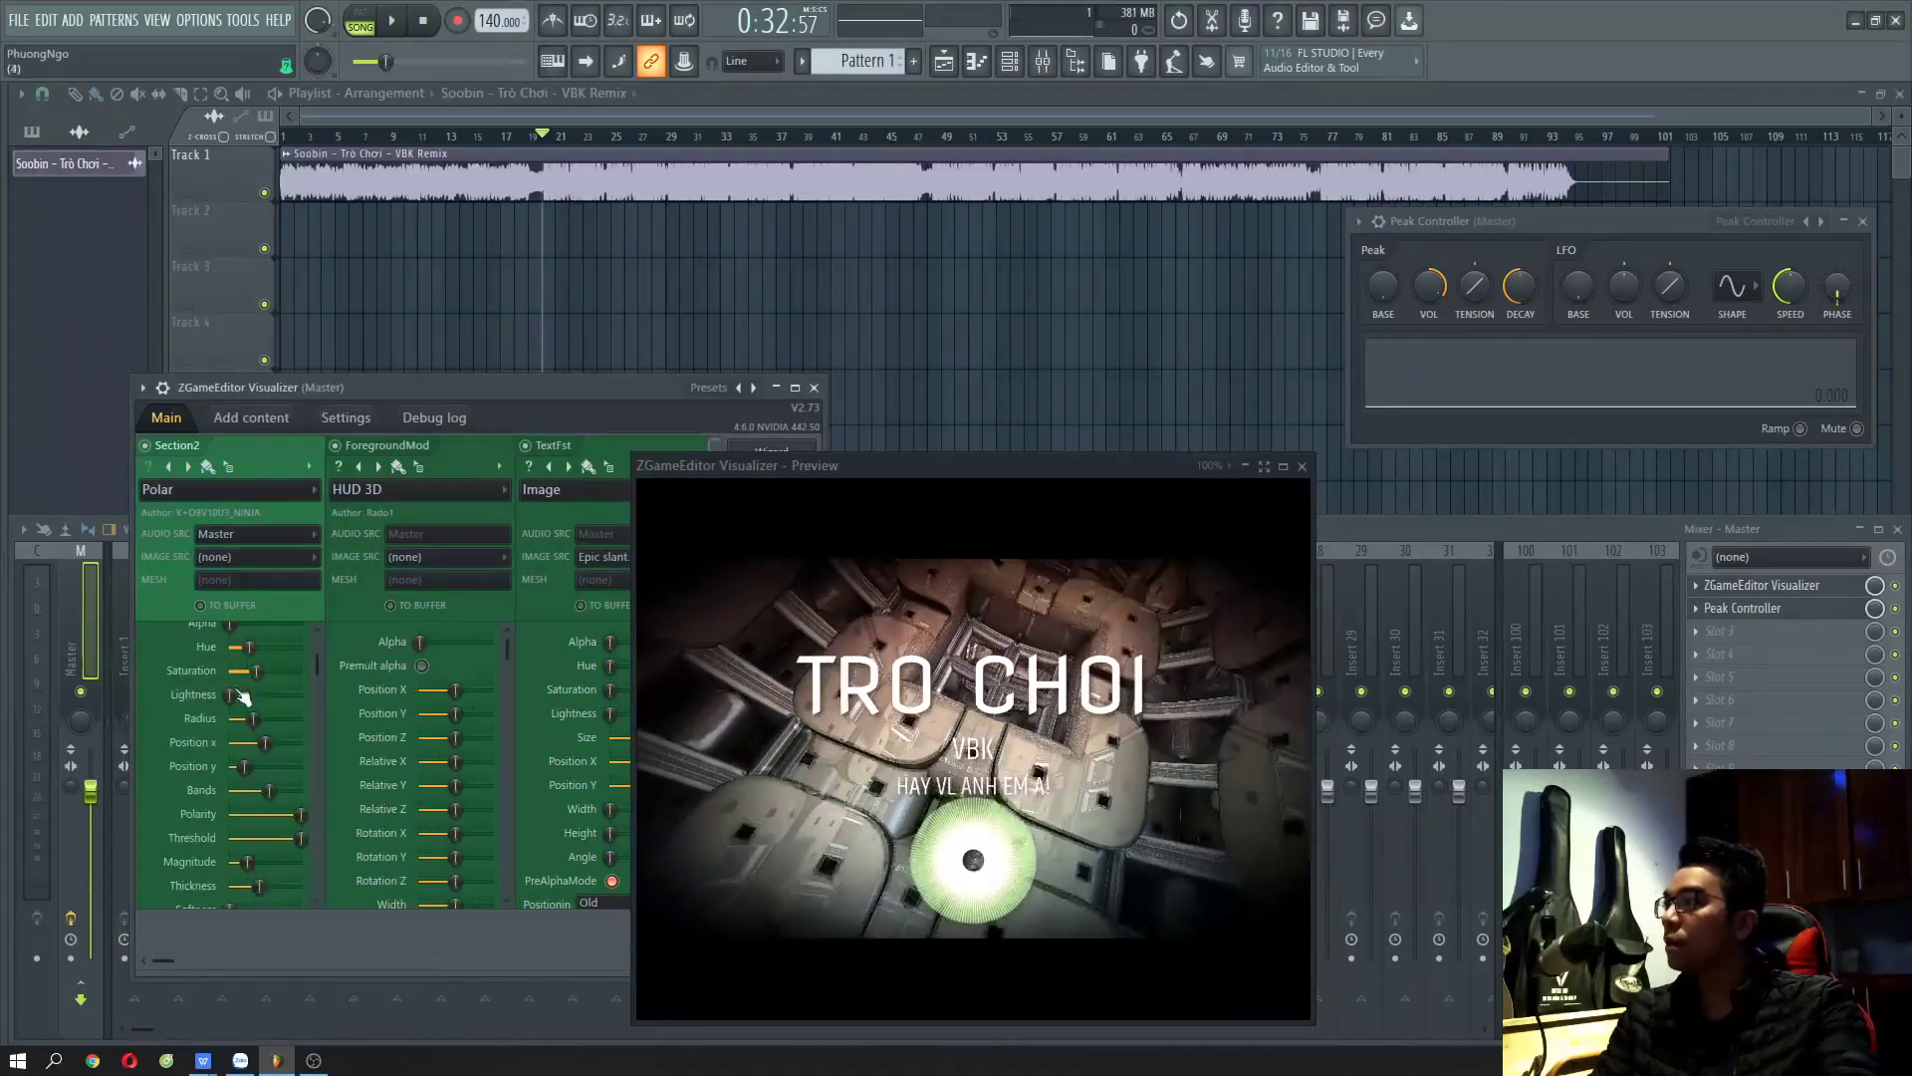
{"action": "left_click_drag", "start_coordinate": [254, 719], "coordinate": [259, 719]}
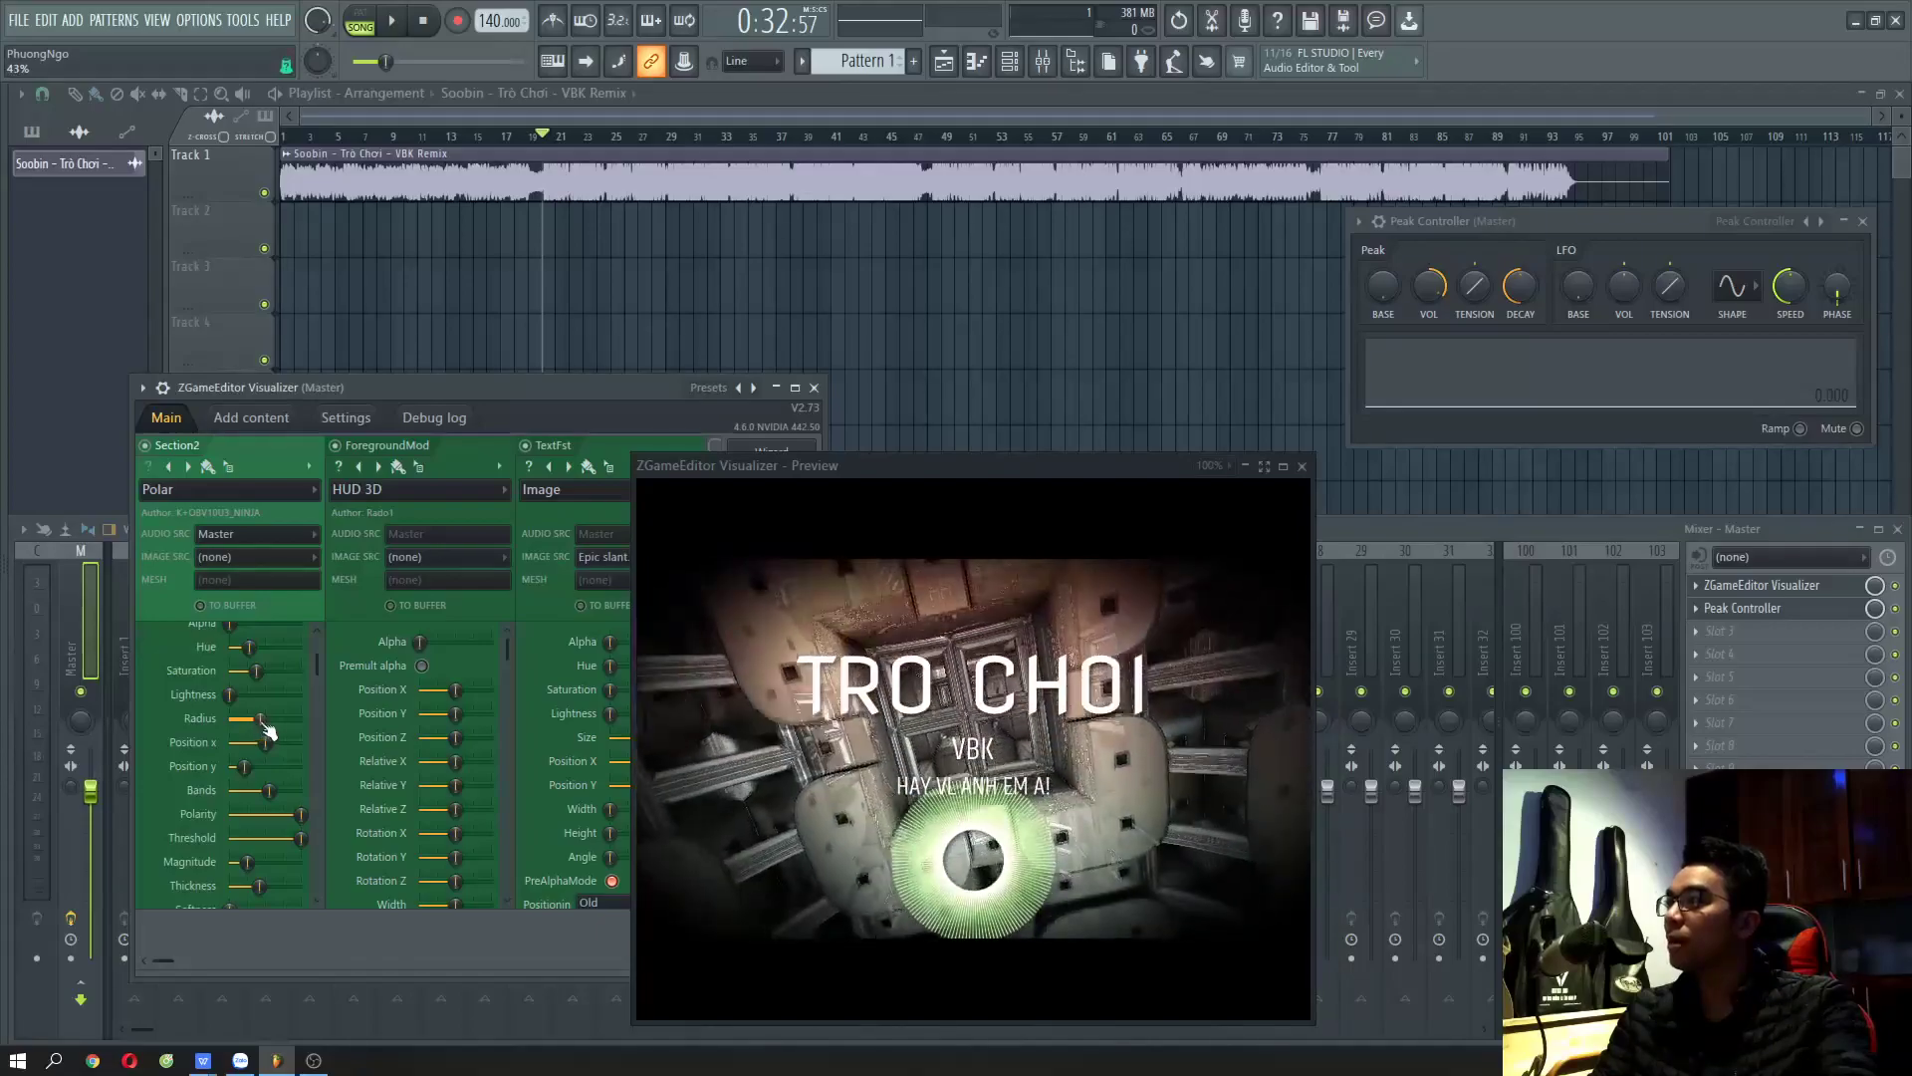
{"action": "right_click", "coordinate": [259, 718]}
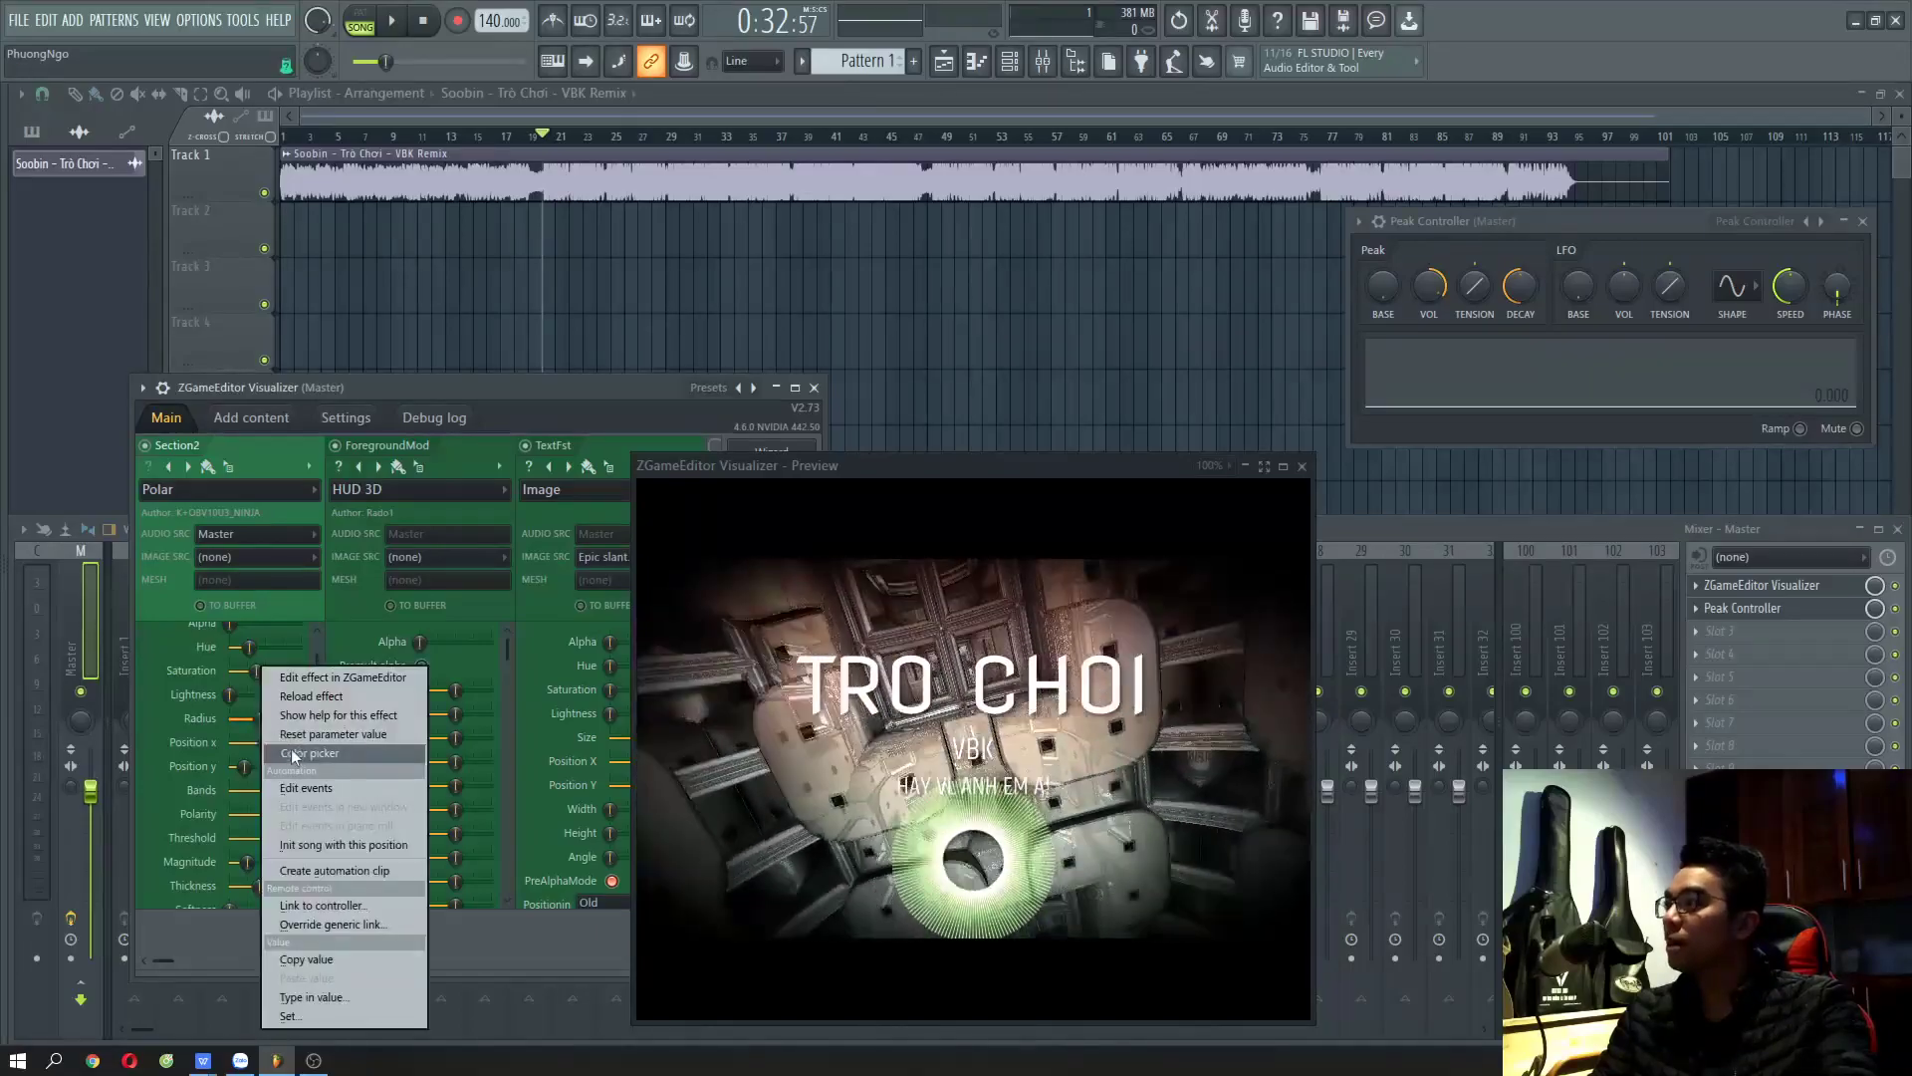
{"action": "left_click", "coordinate": [323, 905]}
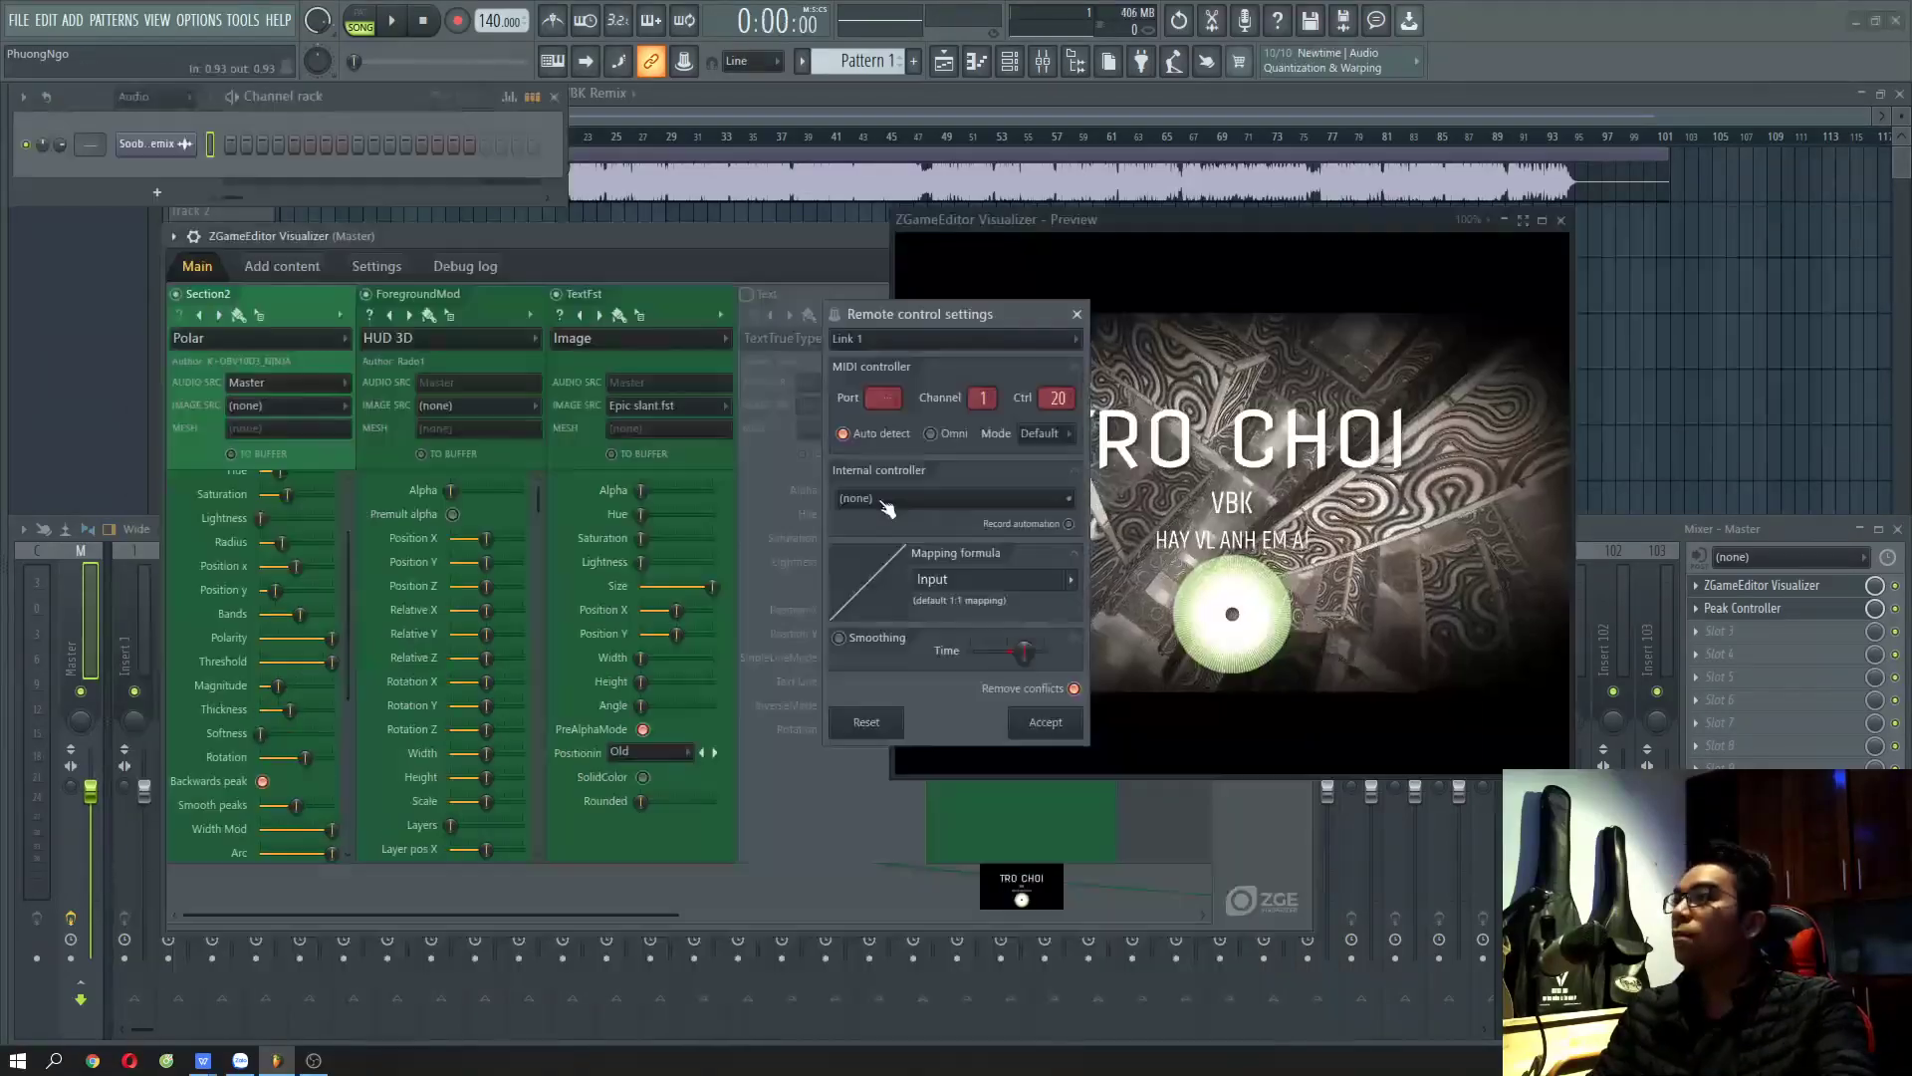
{"action": "left_click", "coordinate": [888, 499]}
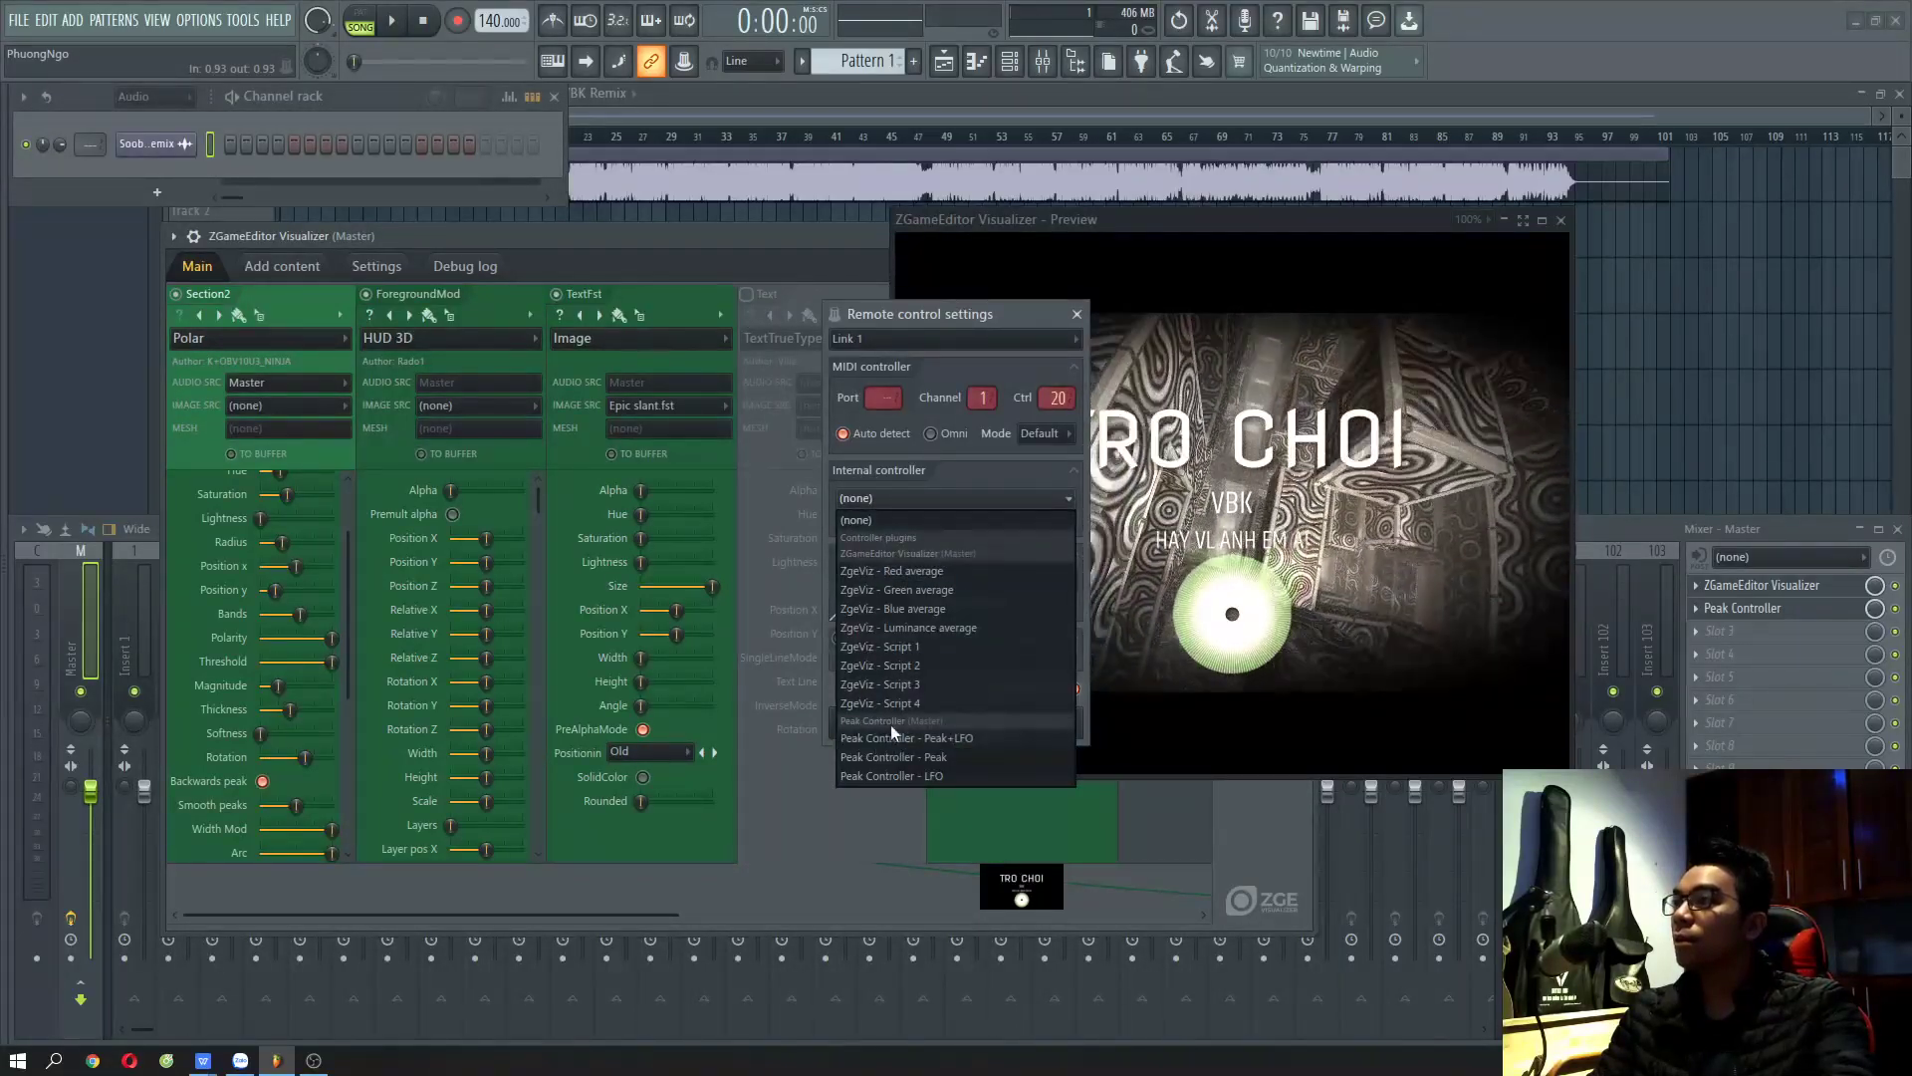
{"action": "left_click", "coordinate": [938, 738]}
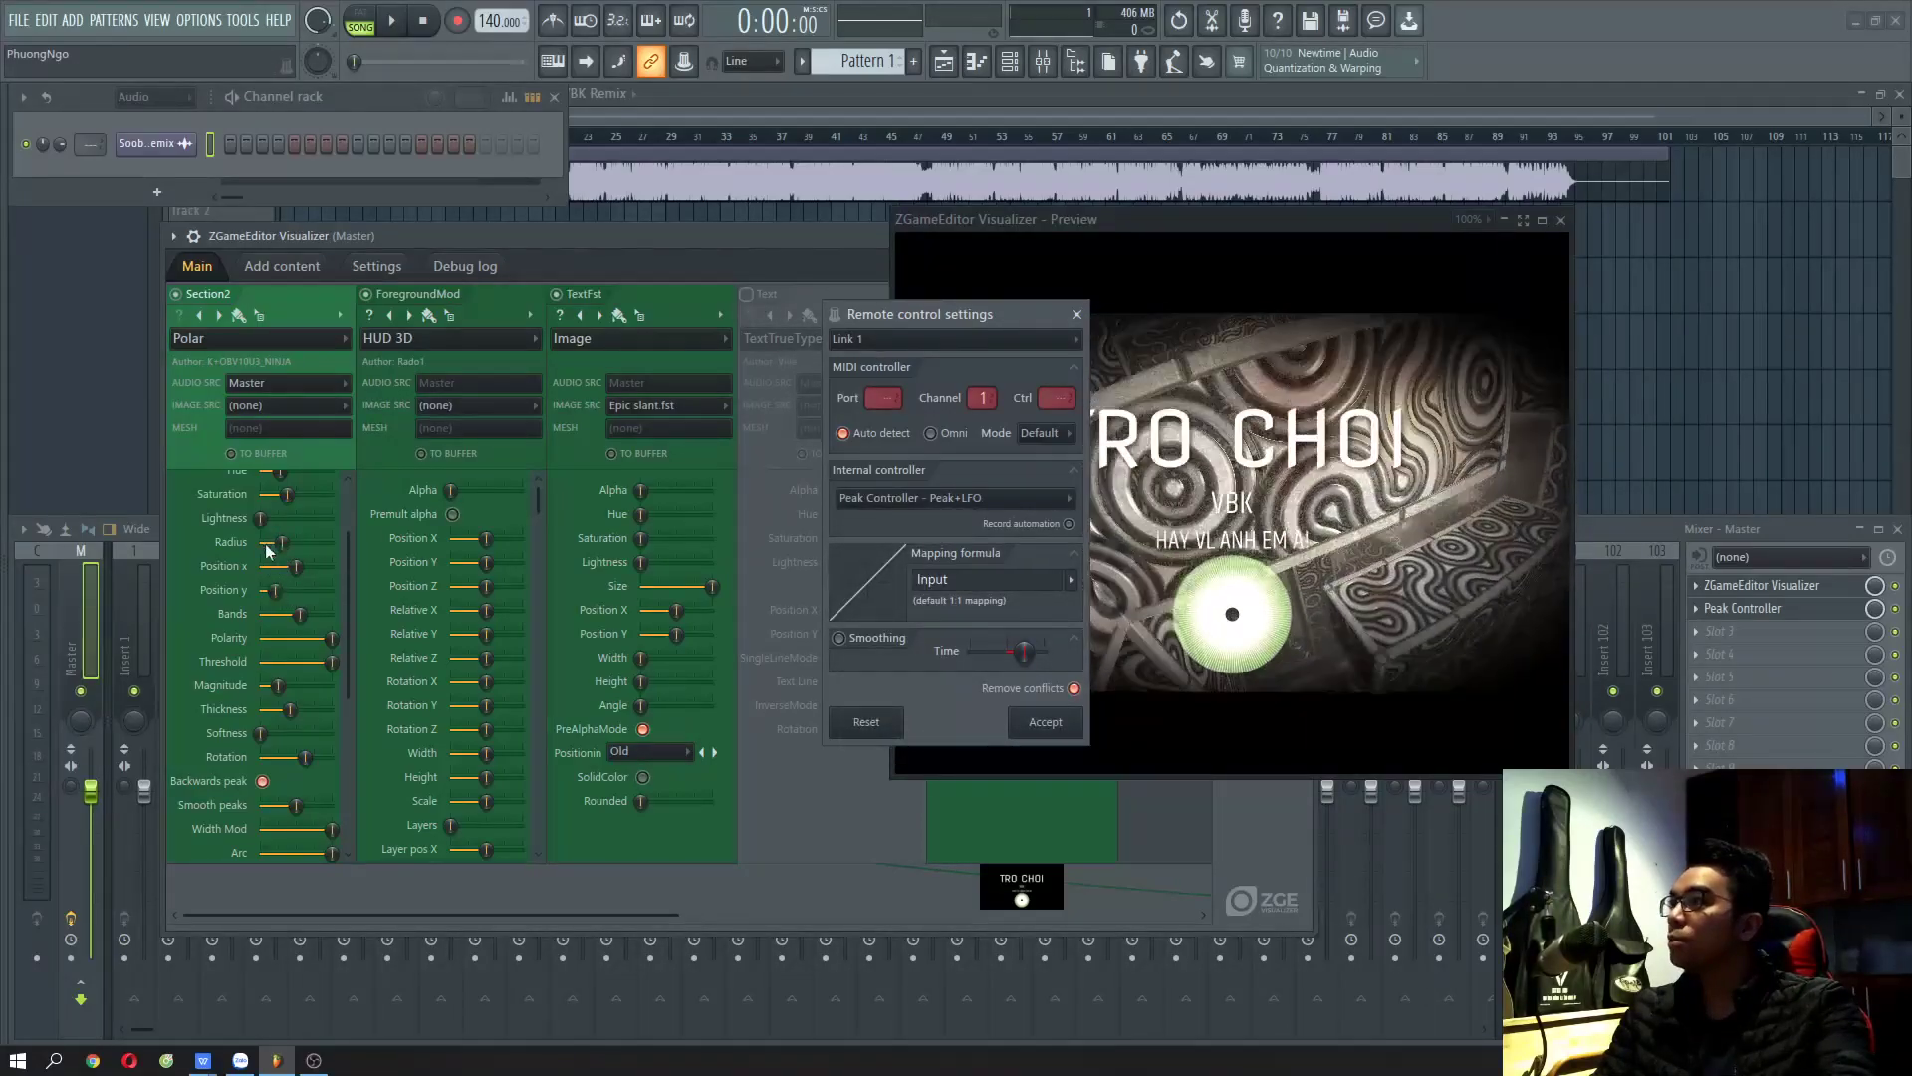
{"action": "left_click", "coordinate": [1068, 736]}
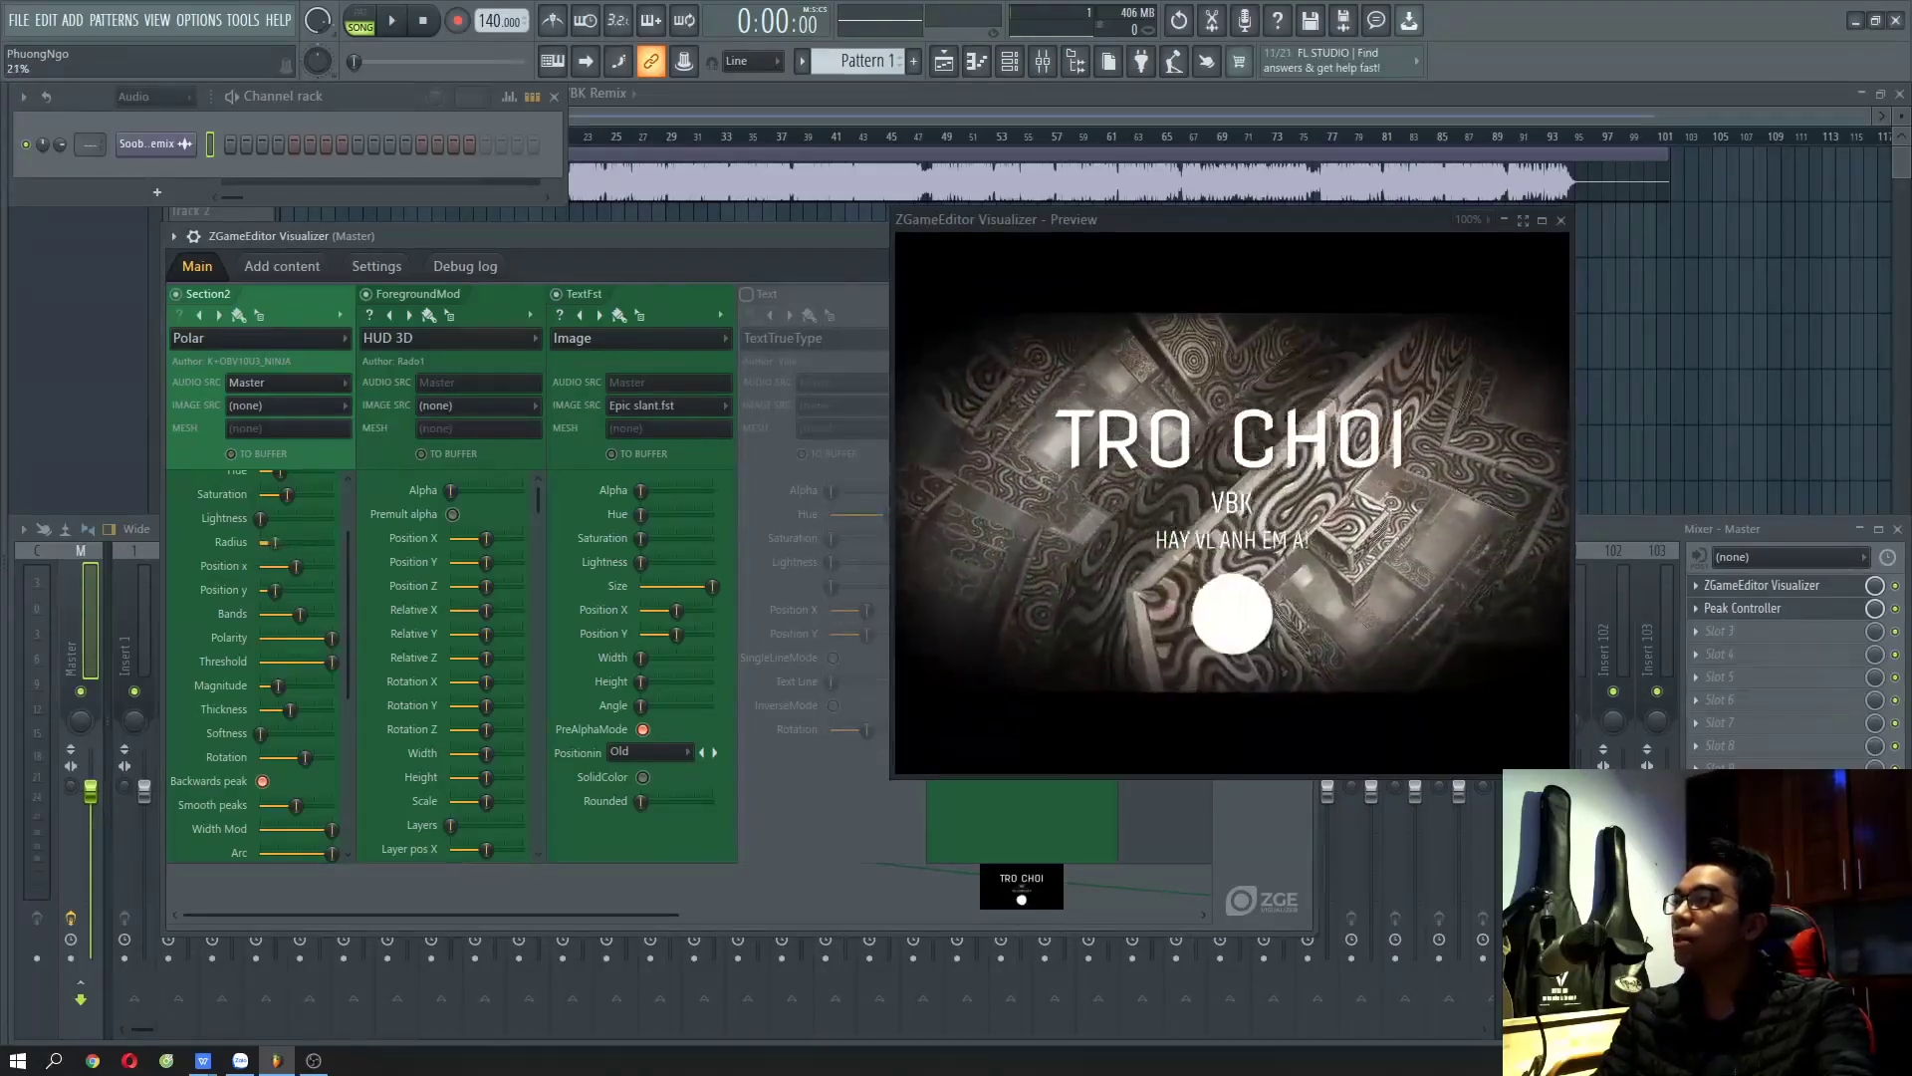
- Lower the Peak Controller's peak volume and set its peak tension to 63% while the song plays
{"action": "left_click", "coordinate": [1639, 522]}
{"action": "key", "text": "space"}
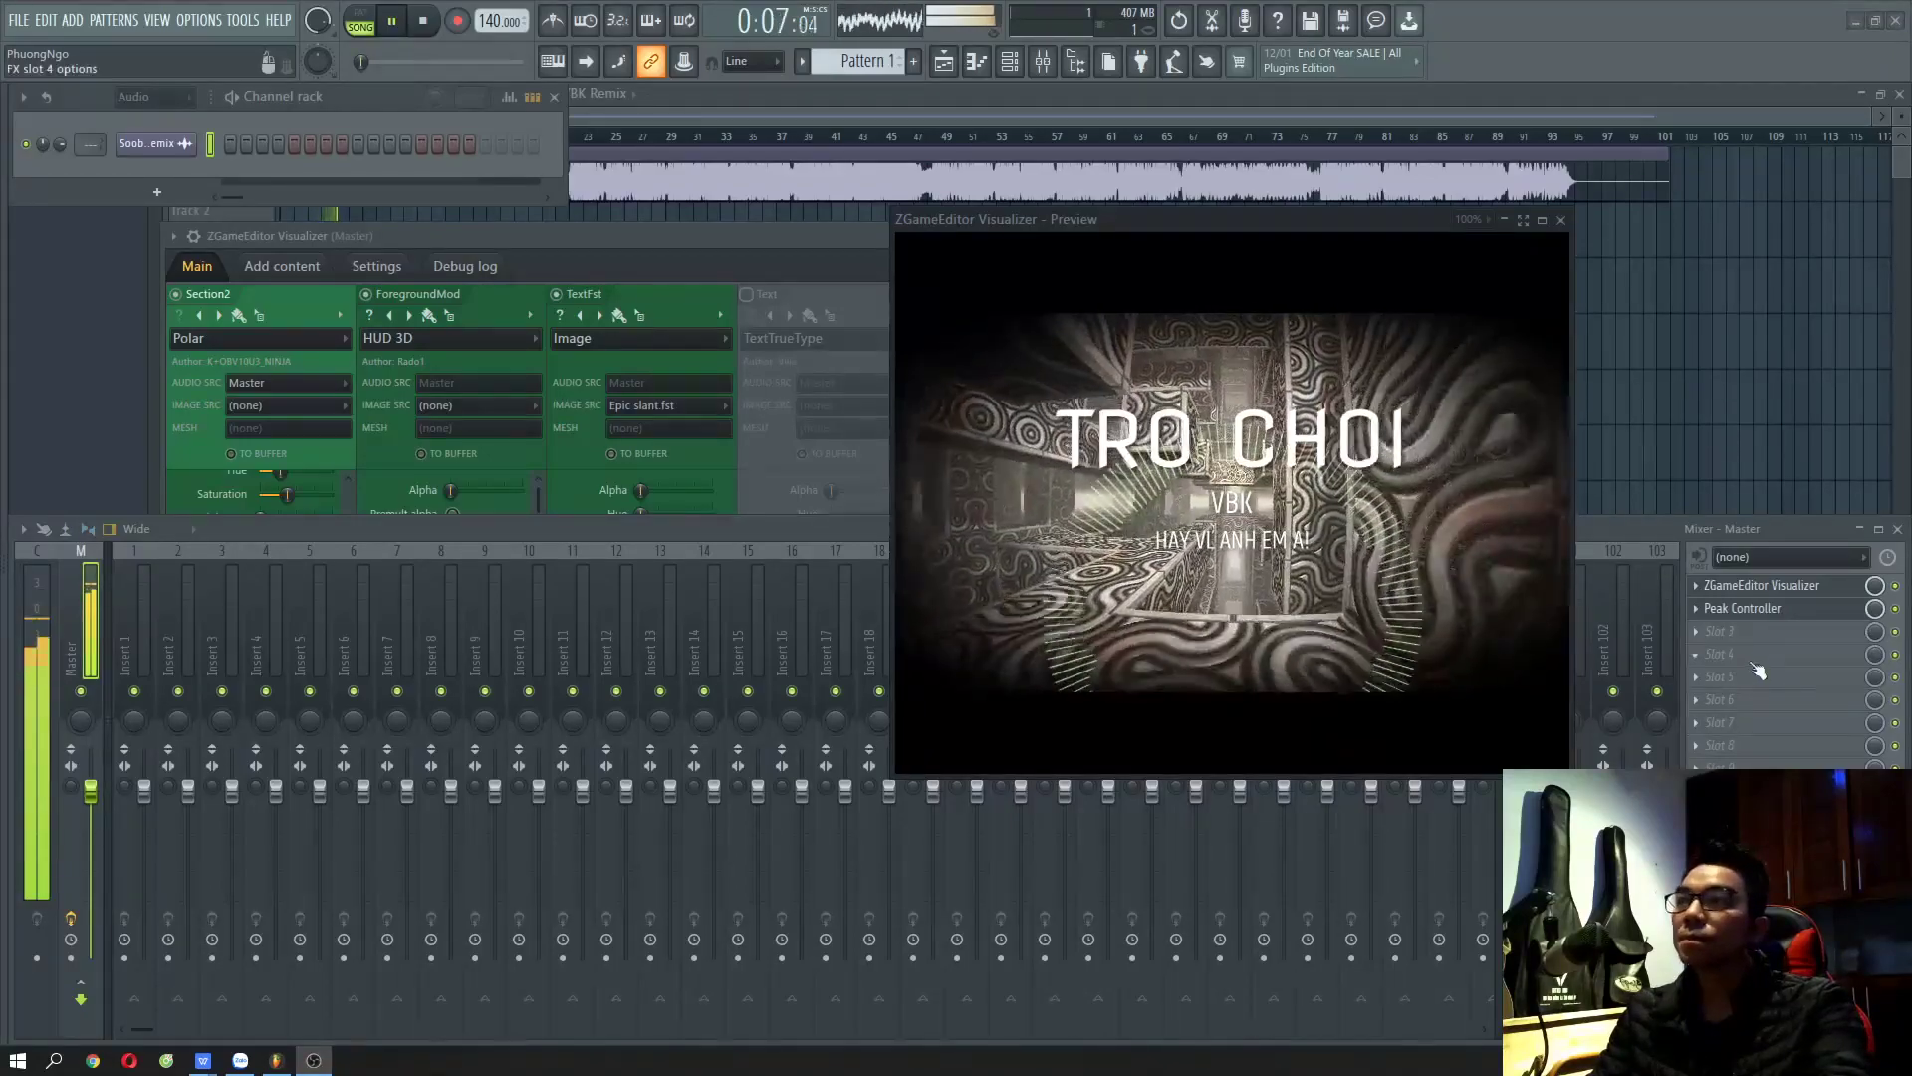
{"action": "left_click_drag", "start_coordinate": [1213, 236], "coordinate": [482, 336]}
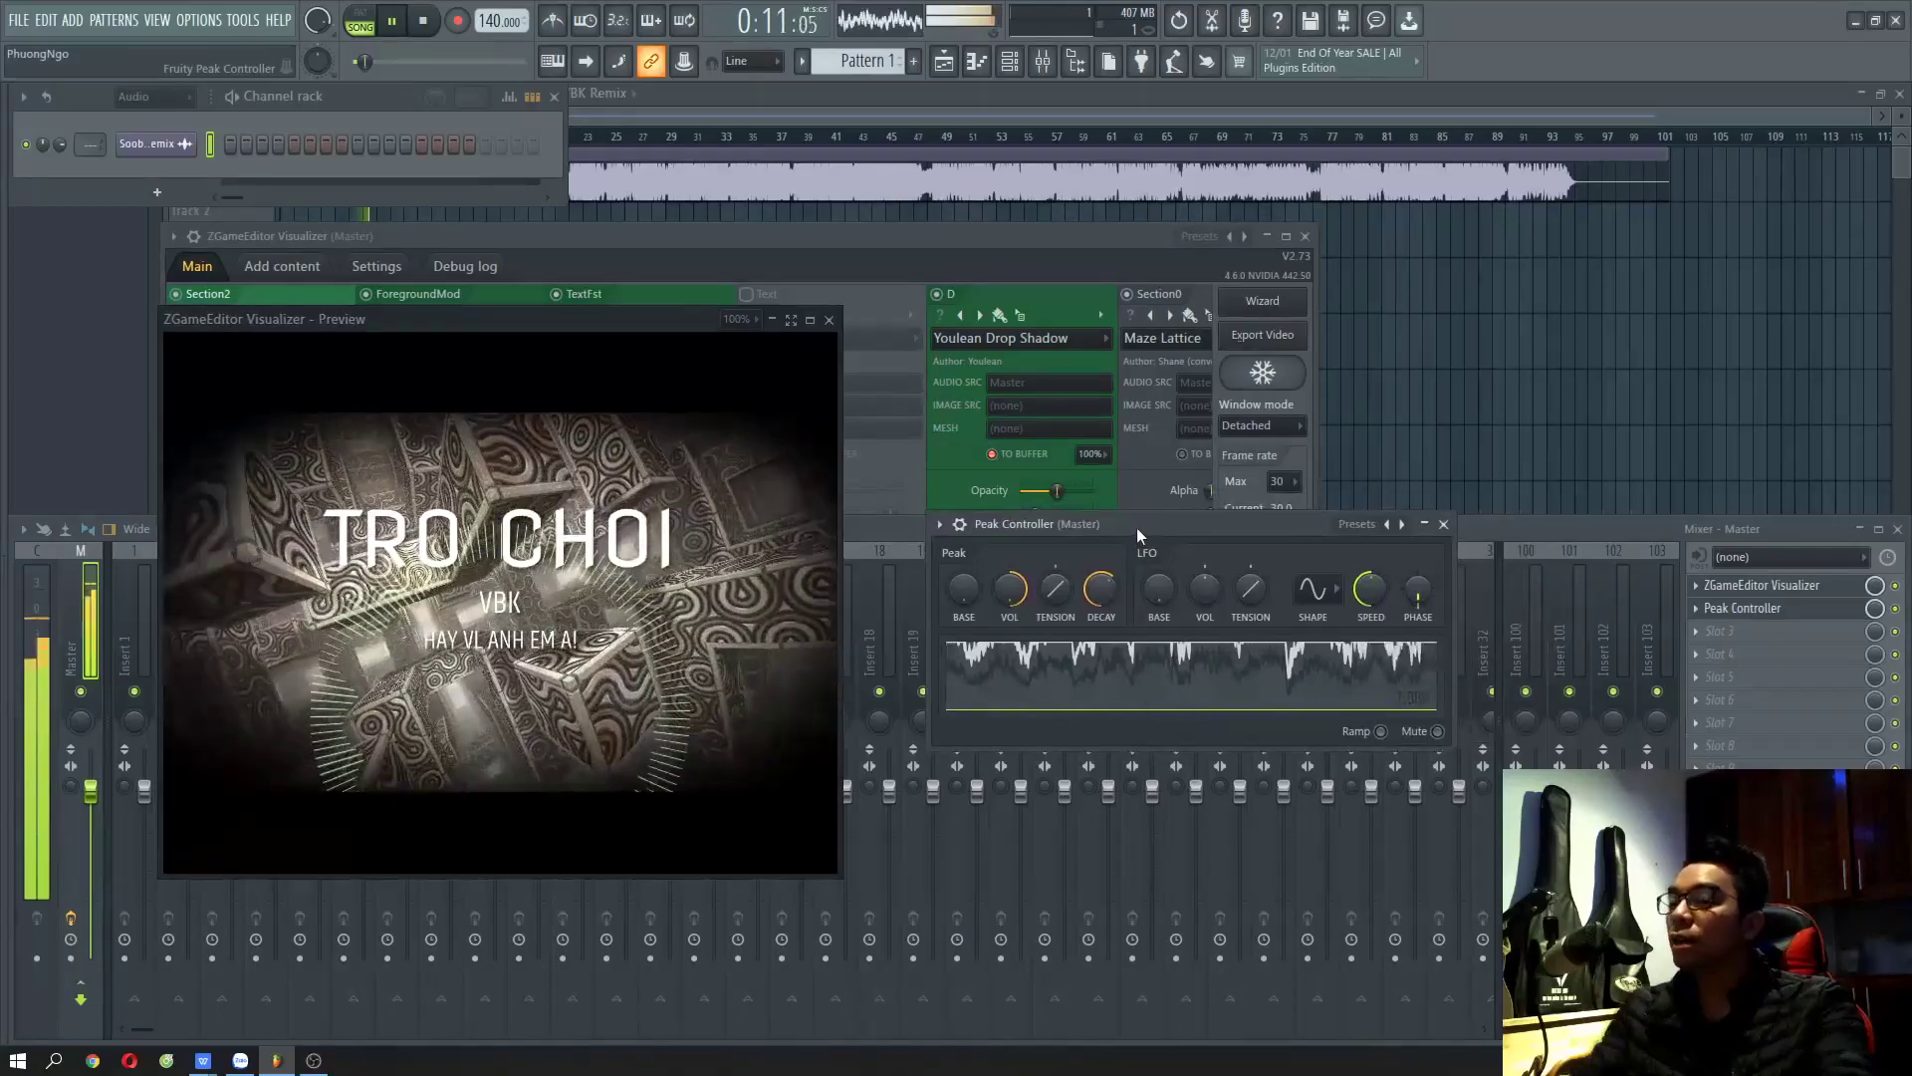
{"action": "left_click_drag", "start_coordinate": [1009, 588], "coordinate": [1054, 573]}
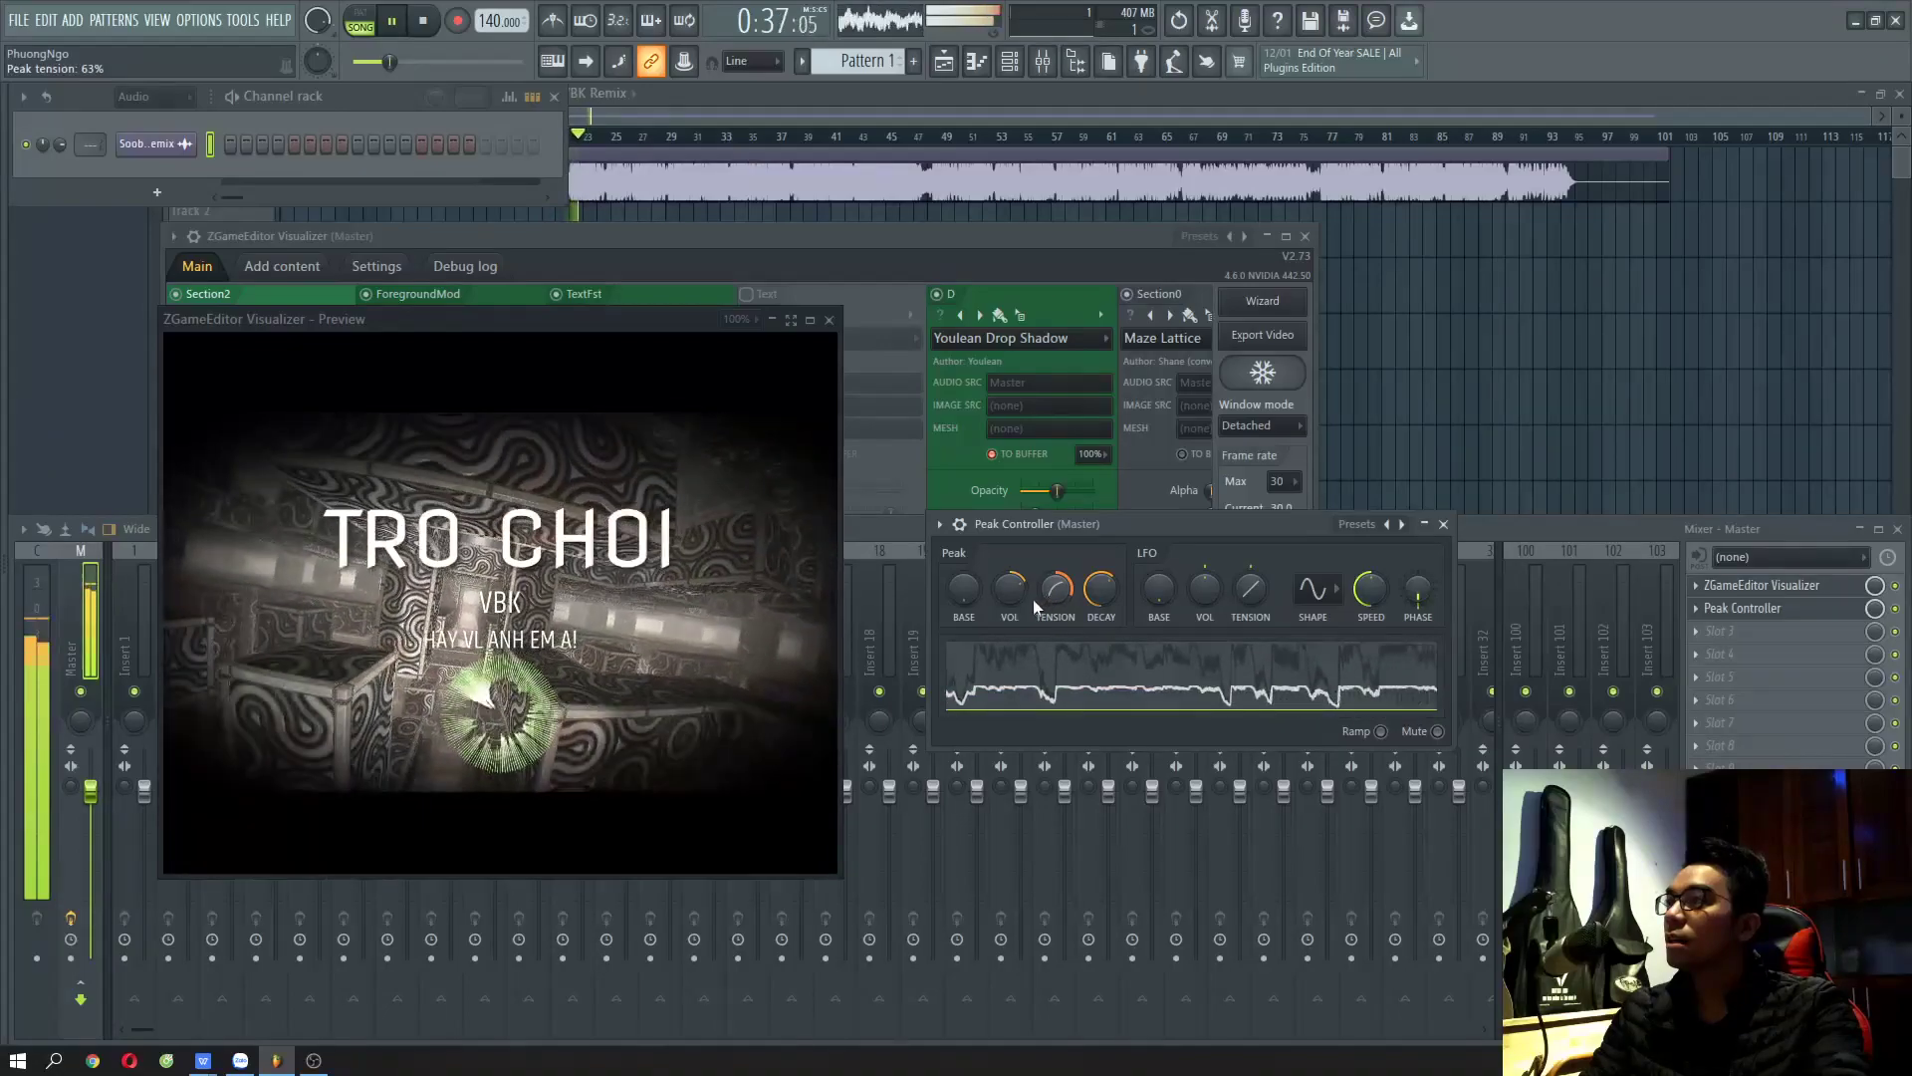
{"action": "key", "text": "space"}
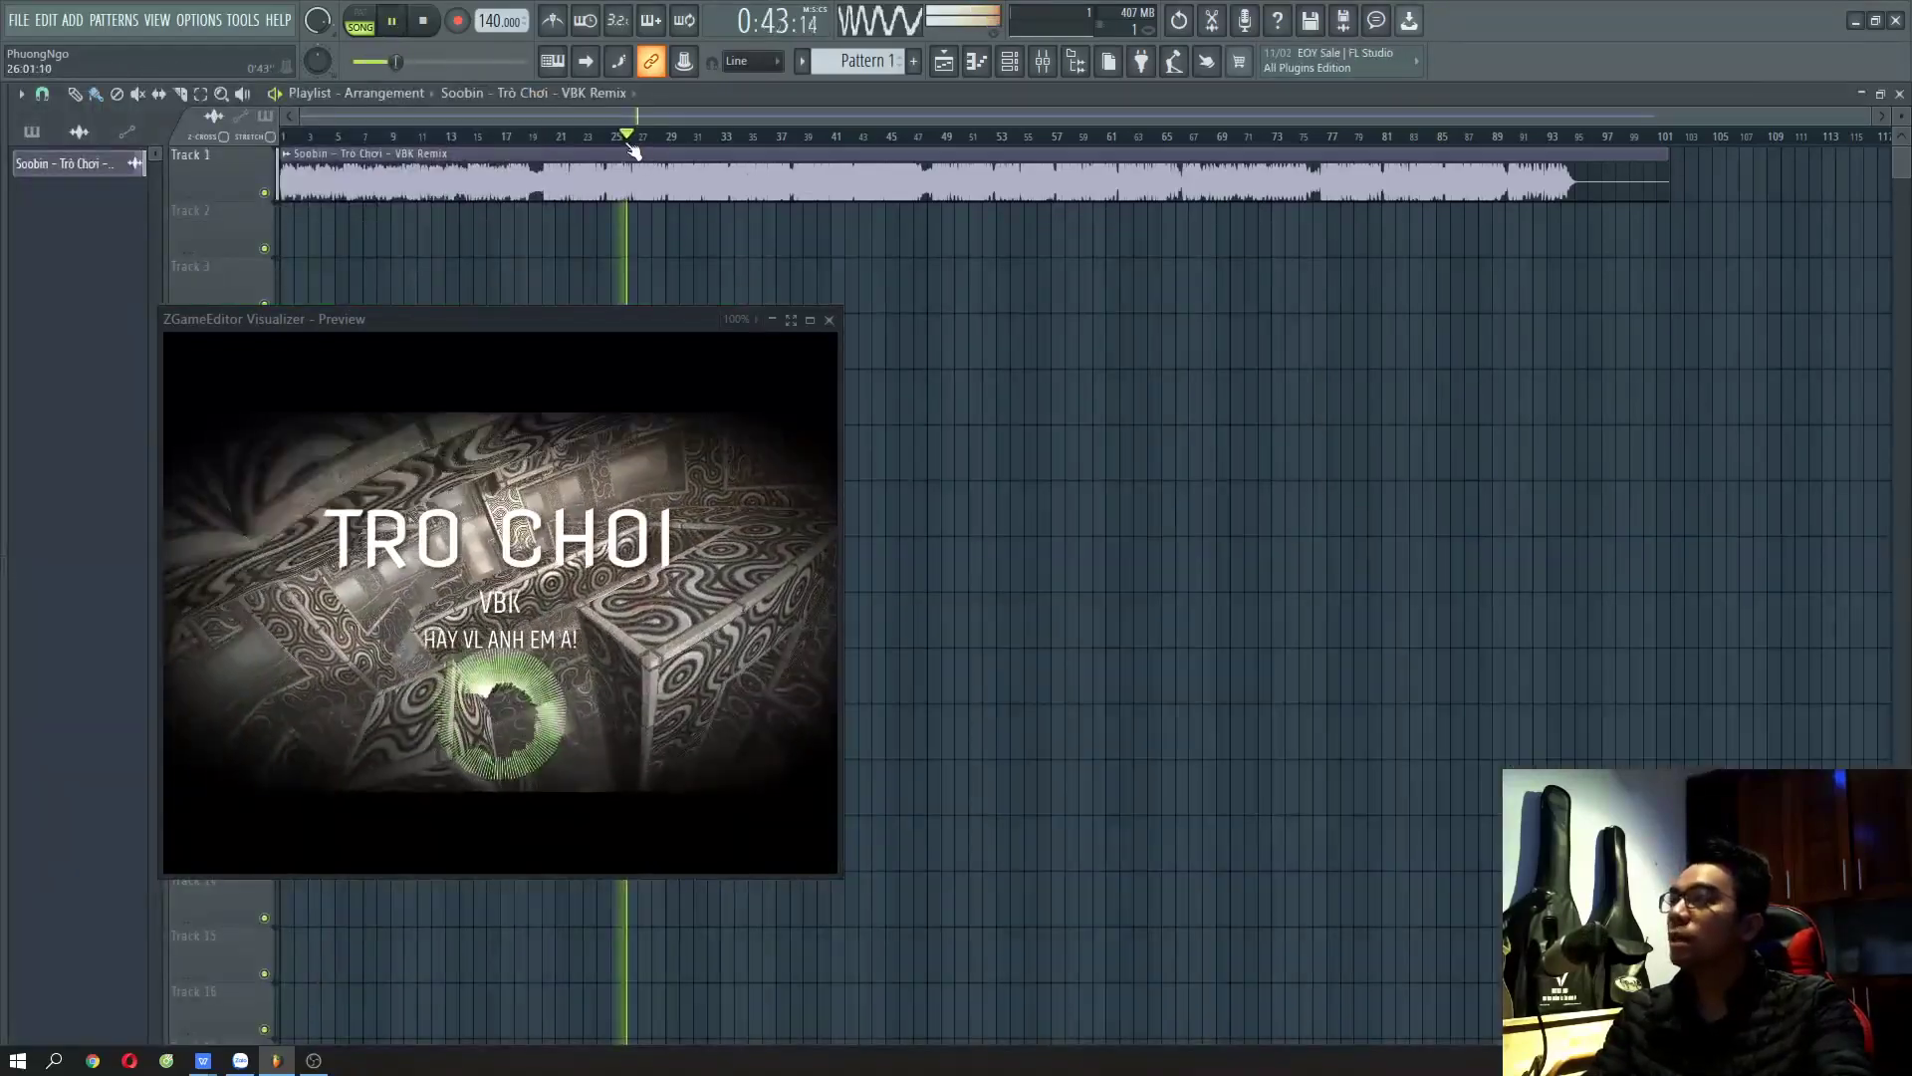
- Reopen the Peak Controller on the master track, lower its peak volume slightly while the song plays, then stop playback
{"action": "key", "text": "F9"}
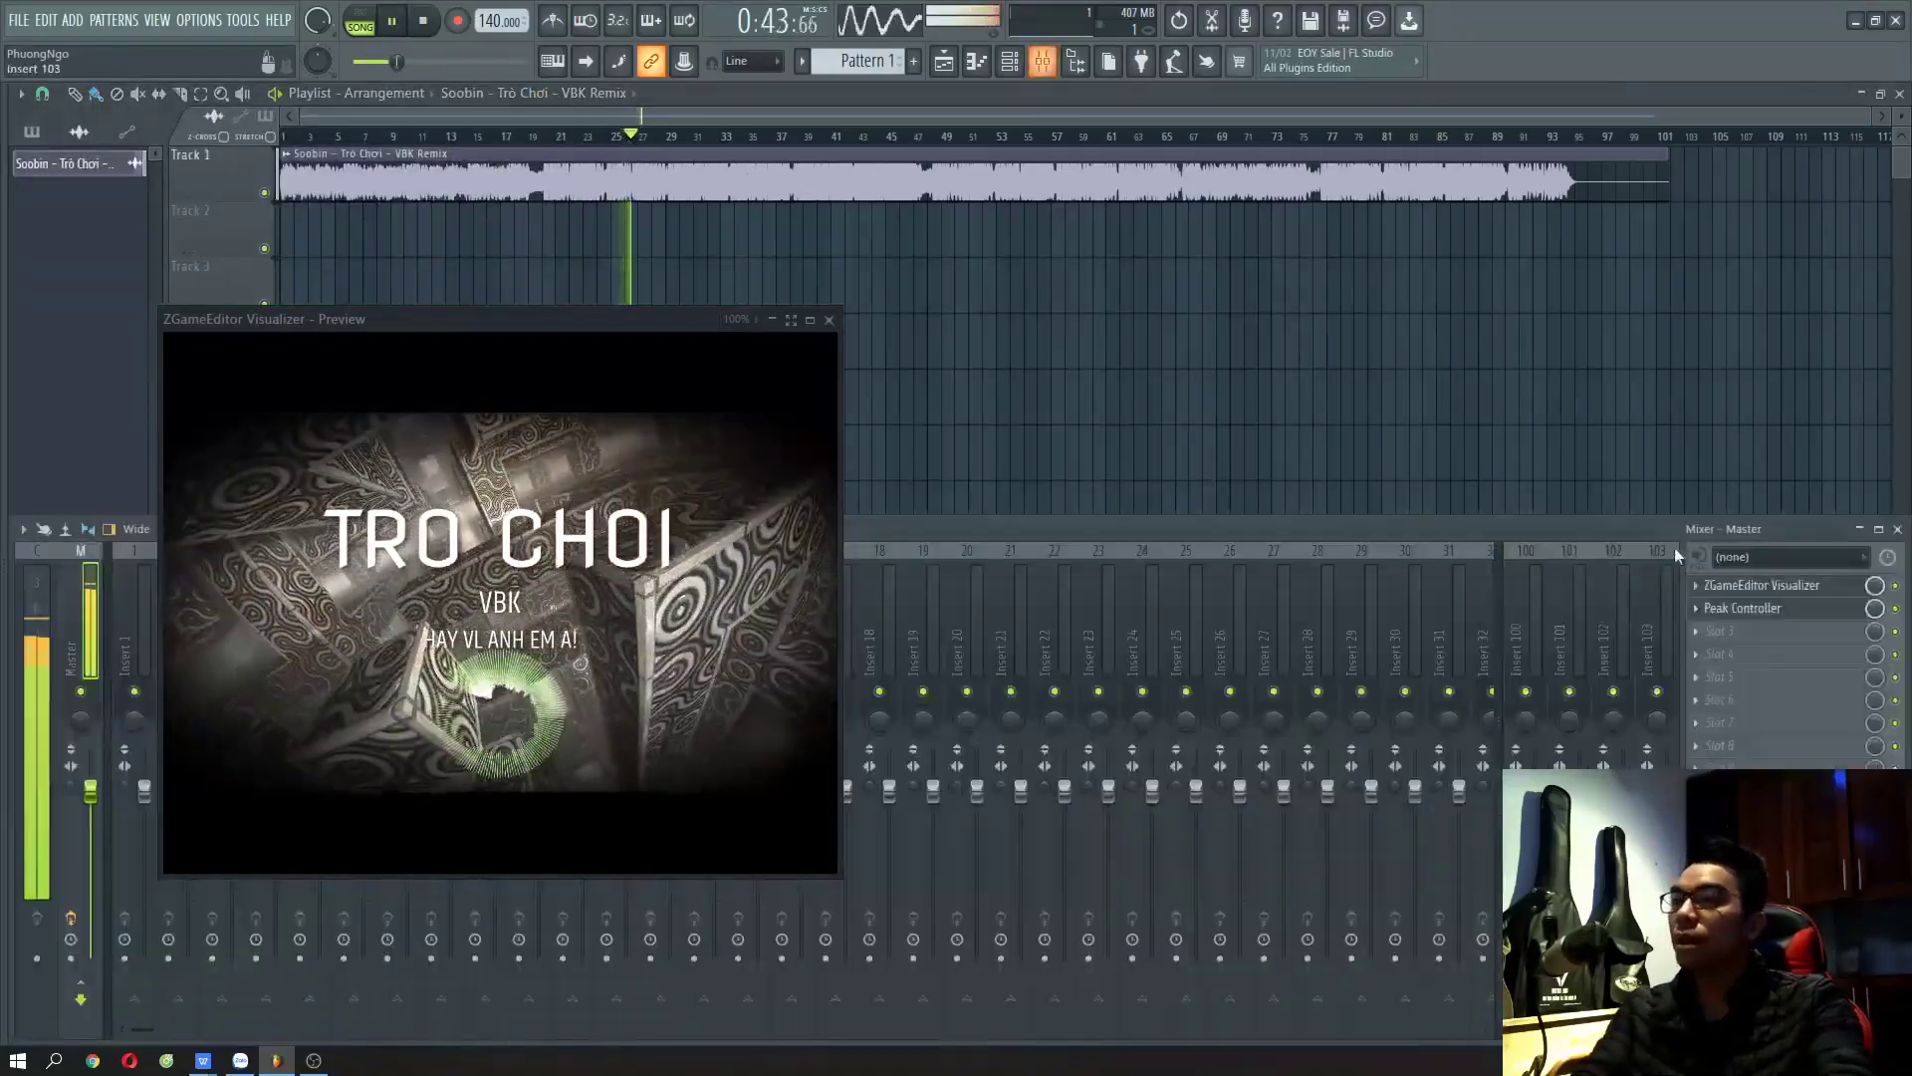
{"action": "left_click", "coordinate": [1743, 608]}
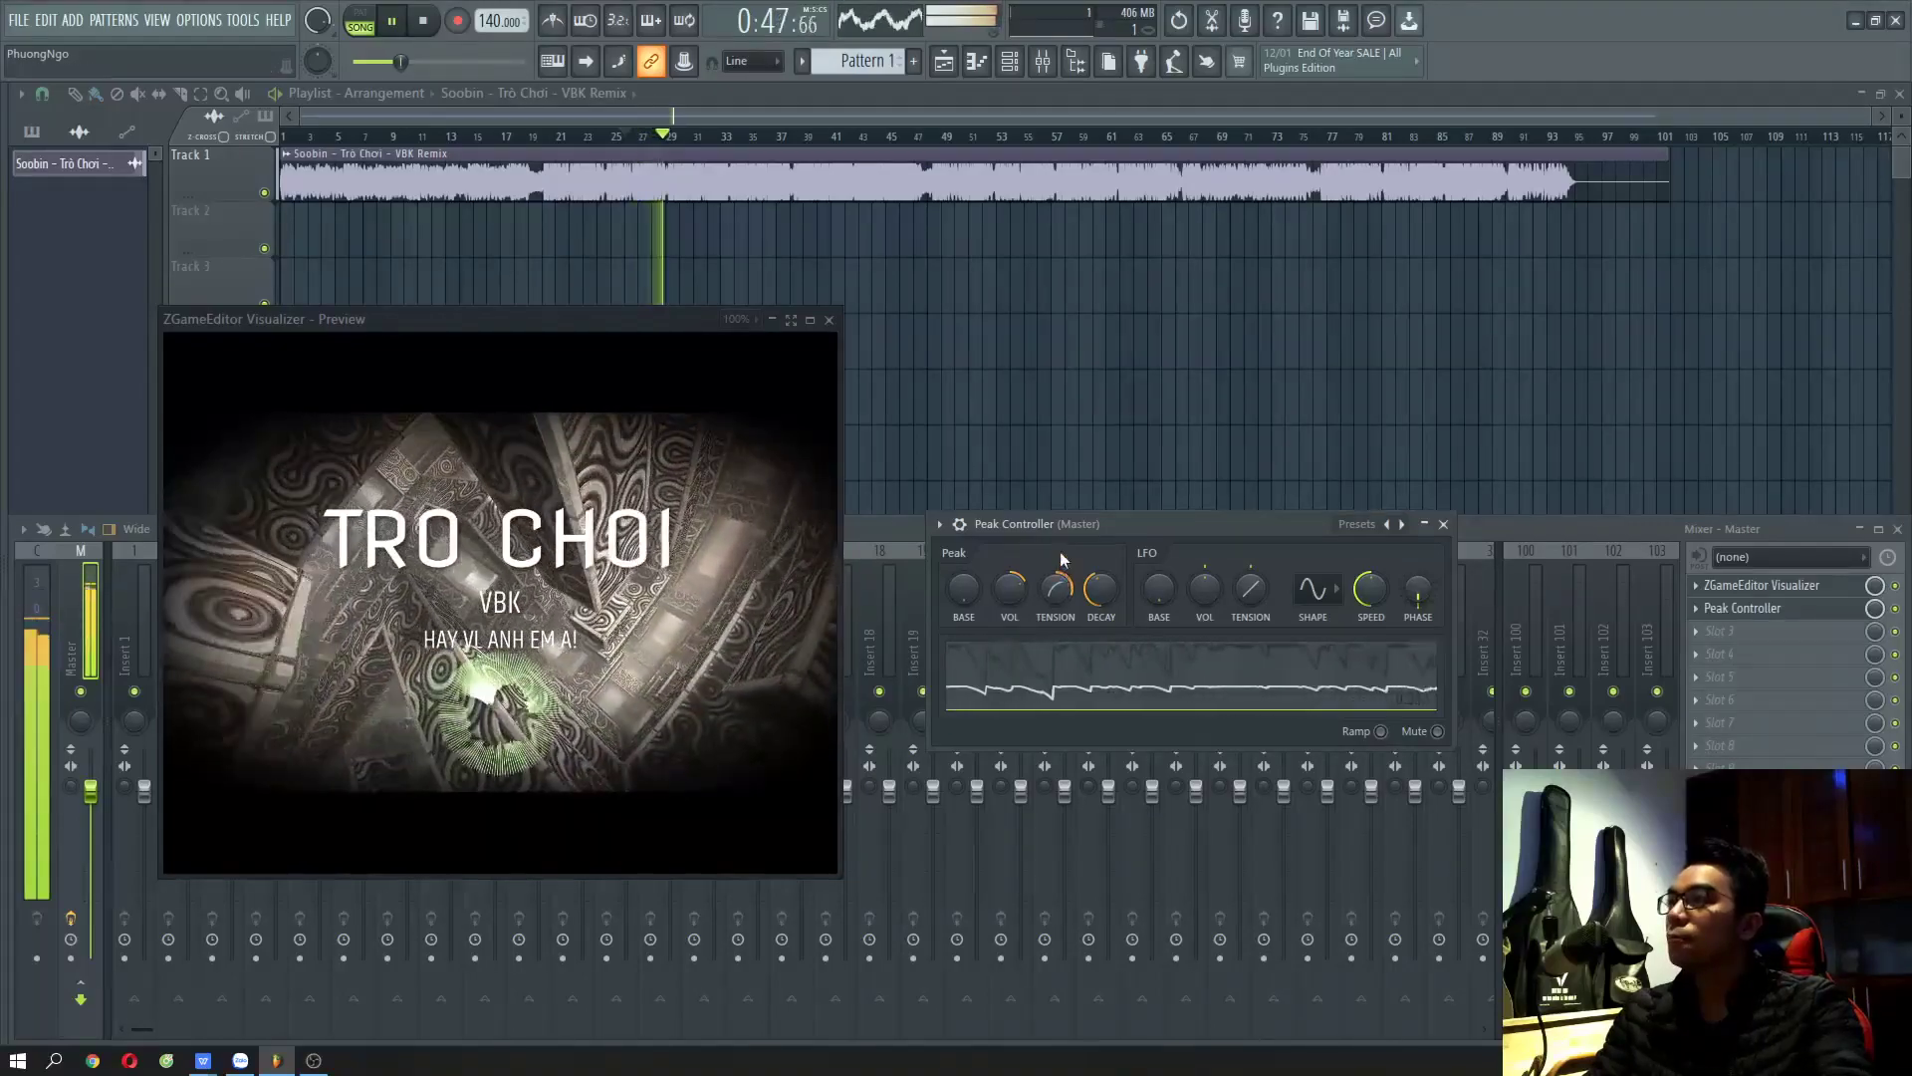
{"action": "left_click_drag", "start_coordinate": [1012, 596], "coordinate": [1015, 604]}
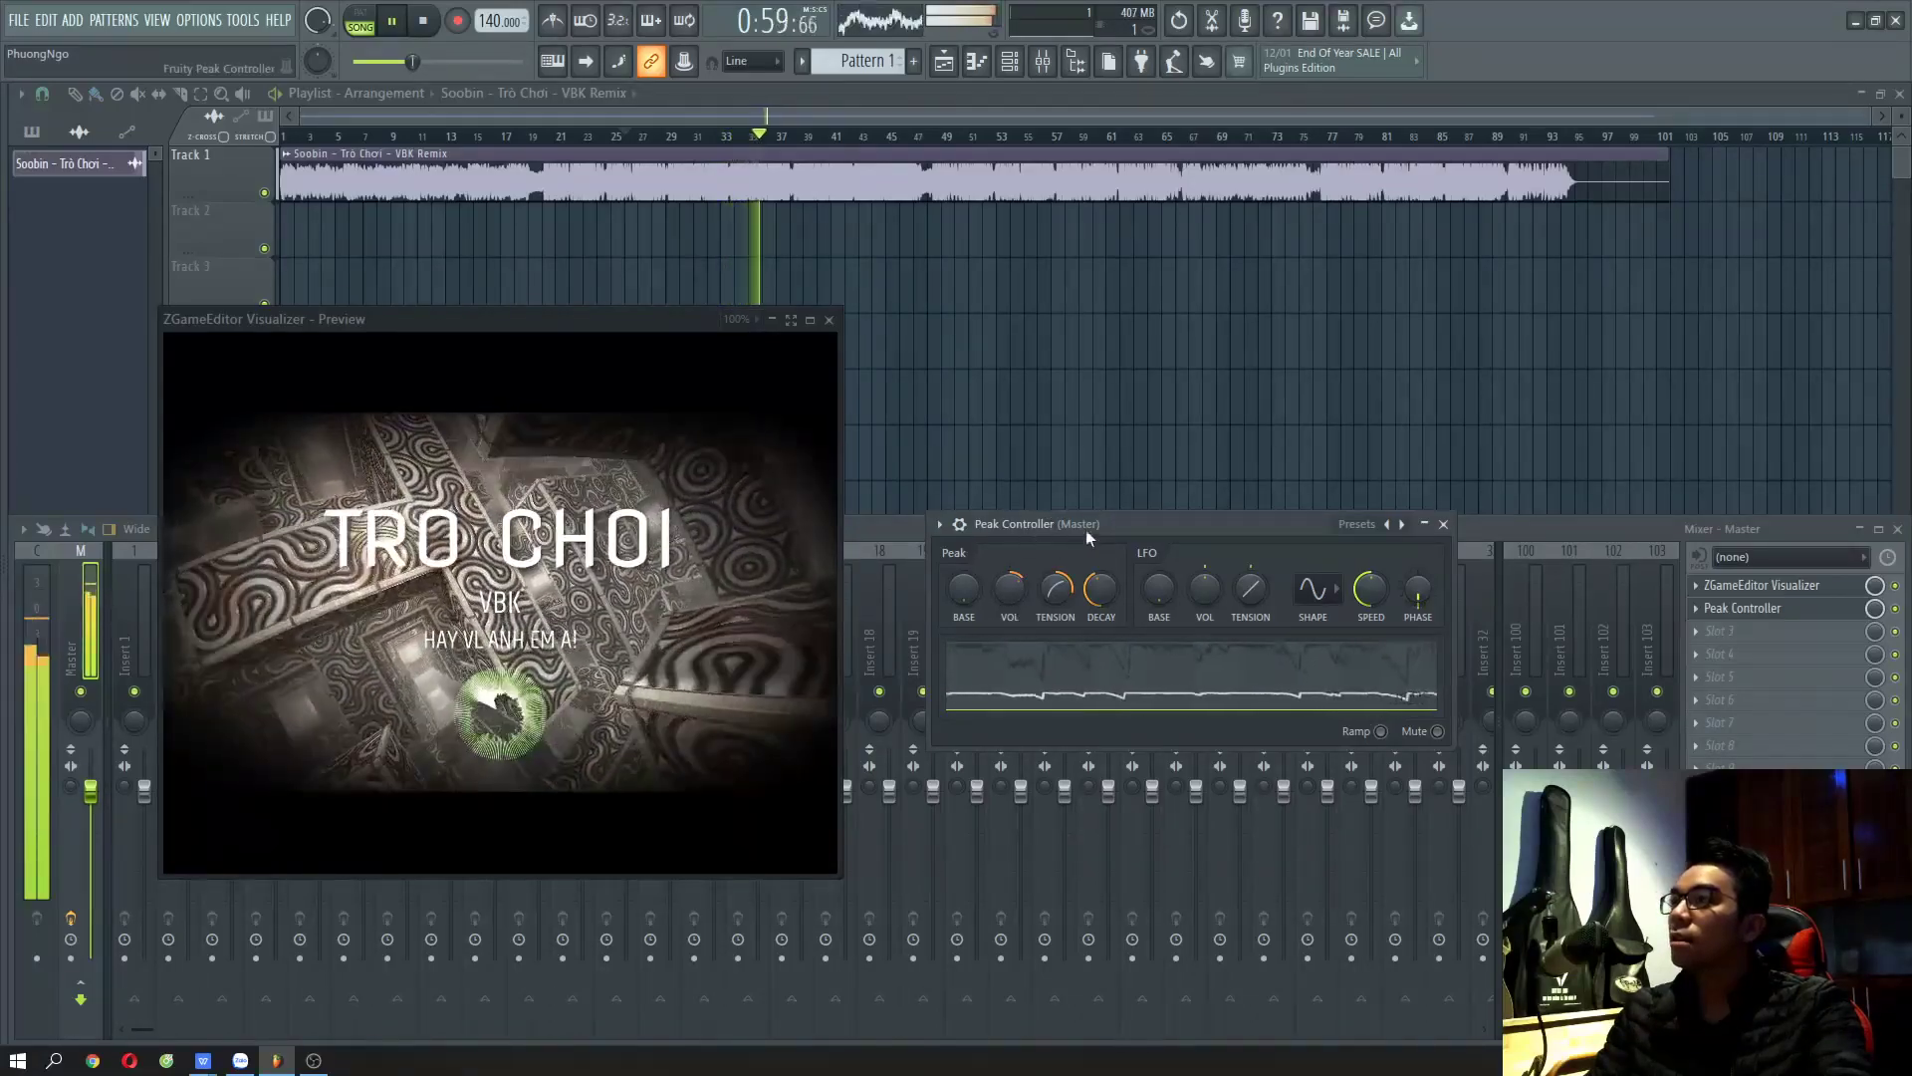
{"action": "key", "text": "space"}
- Export the visualizer with the YouTube HD 1920x1080 preset at 60 frames per second and start rendering the full song
{"action": "left_click", "coordinate": [828, 321]}
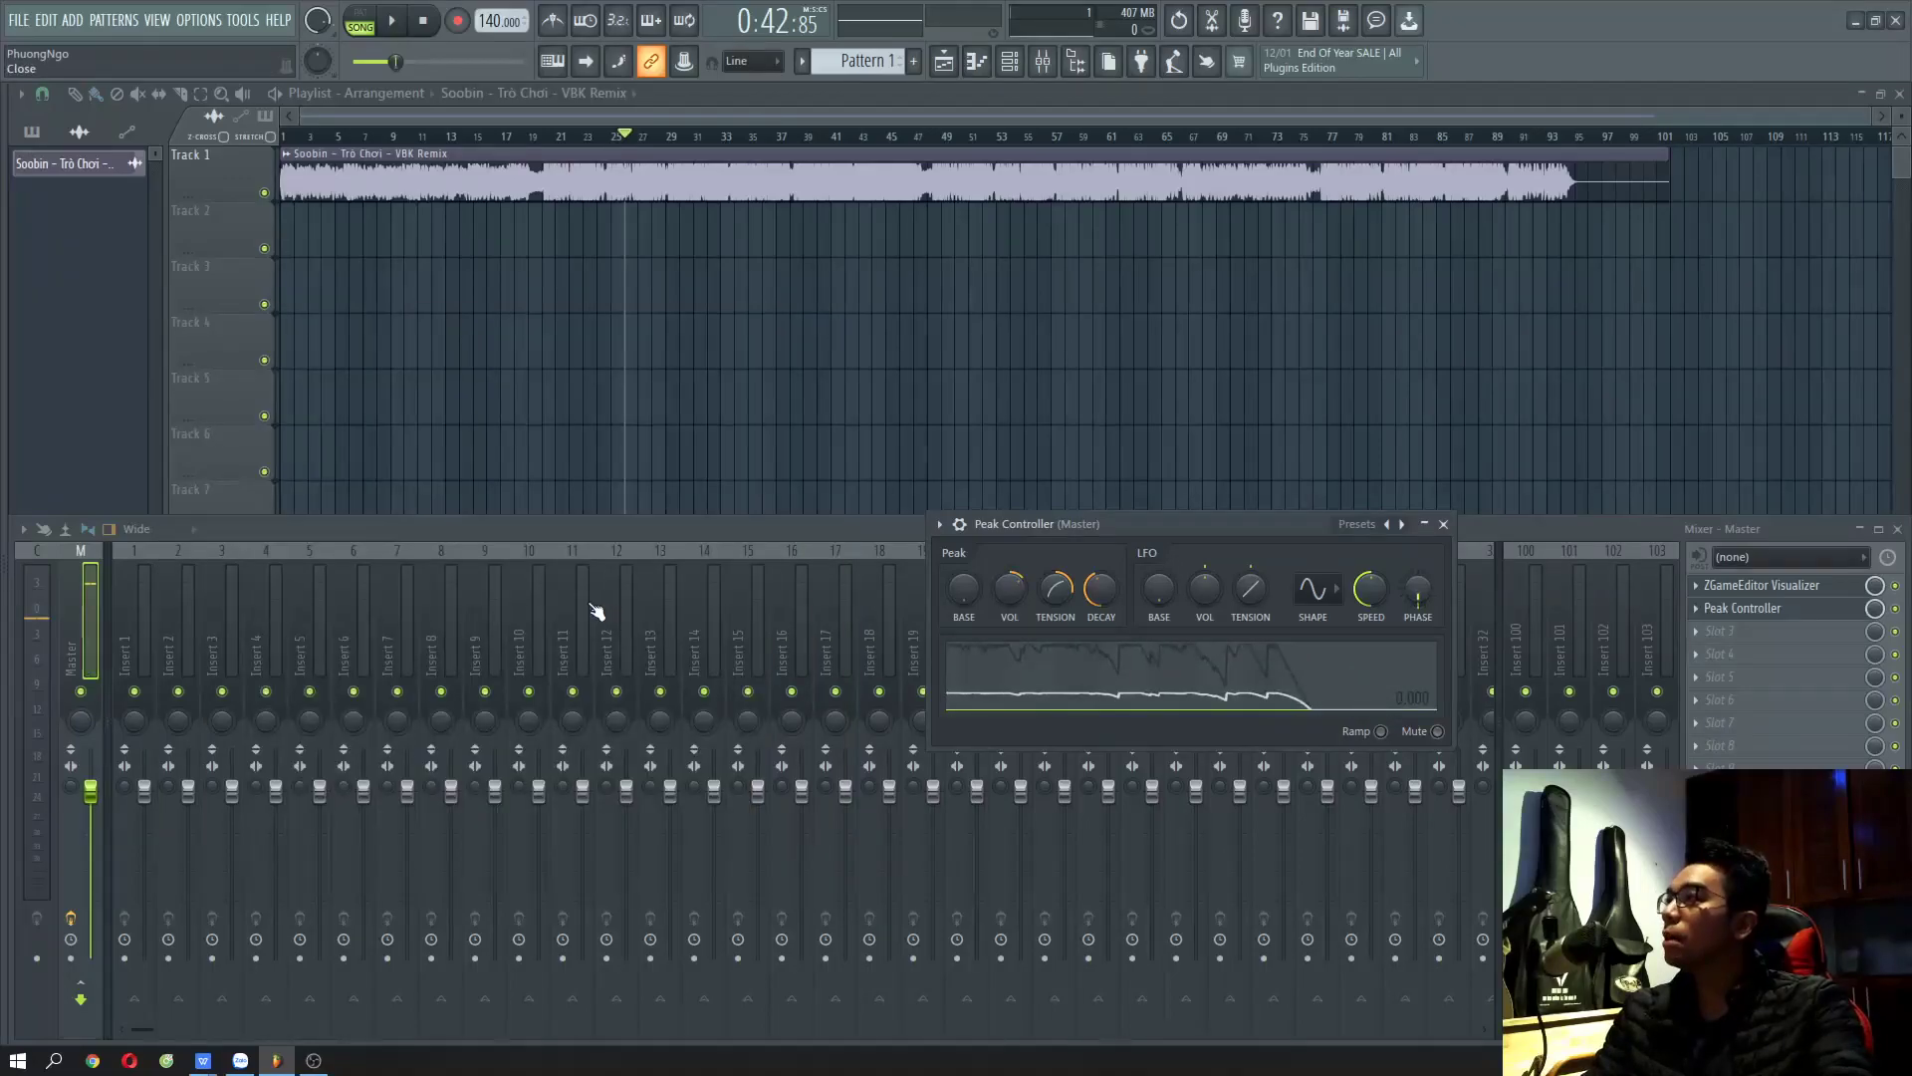
{"action": "left_click", "coordinate": [1738, 608]}
{"action": "left_click", "coordinate": [1761, 586]}
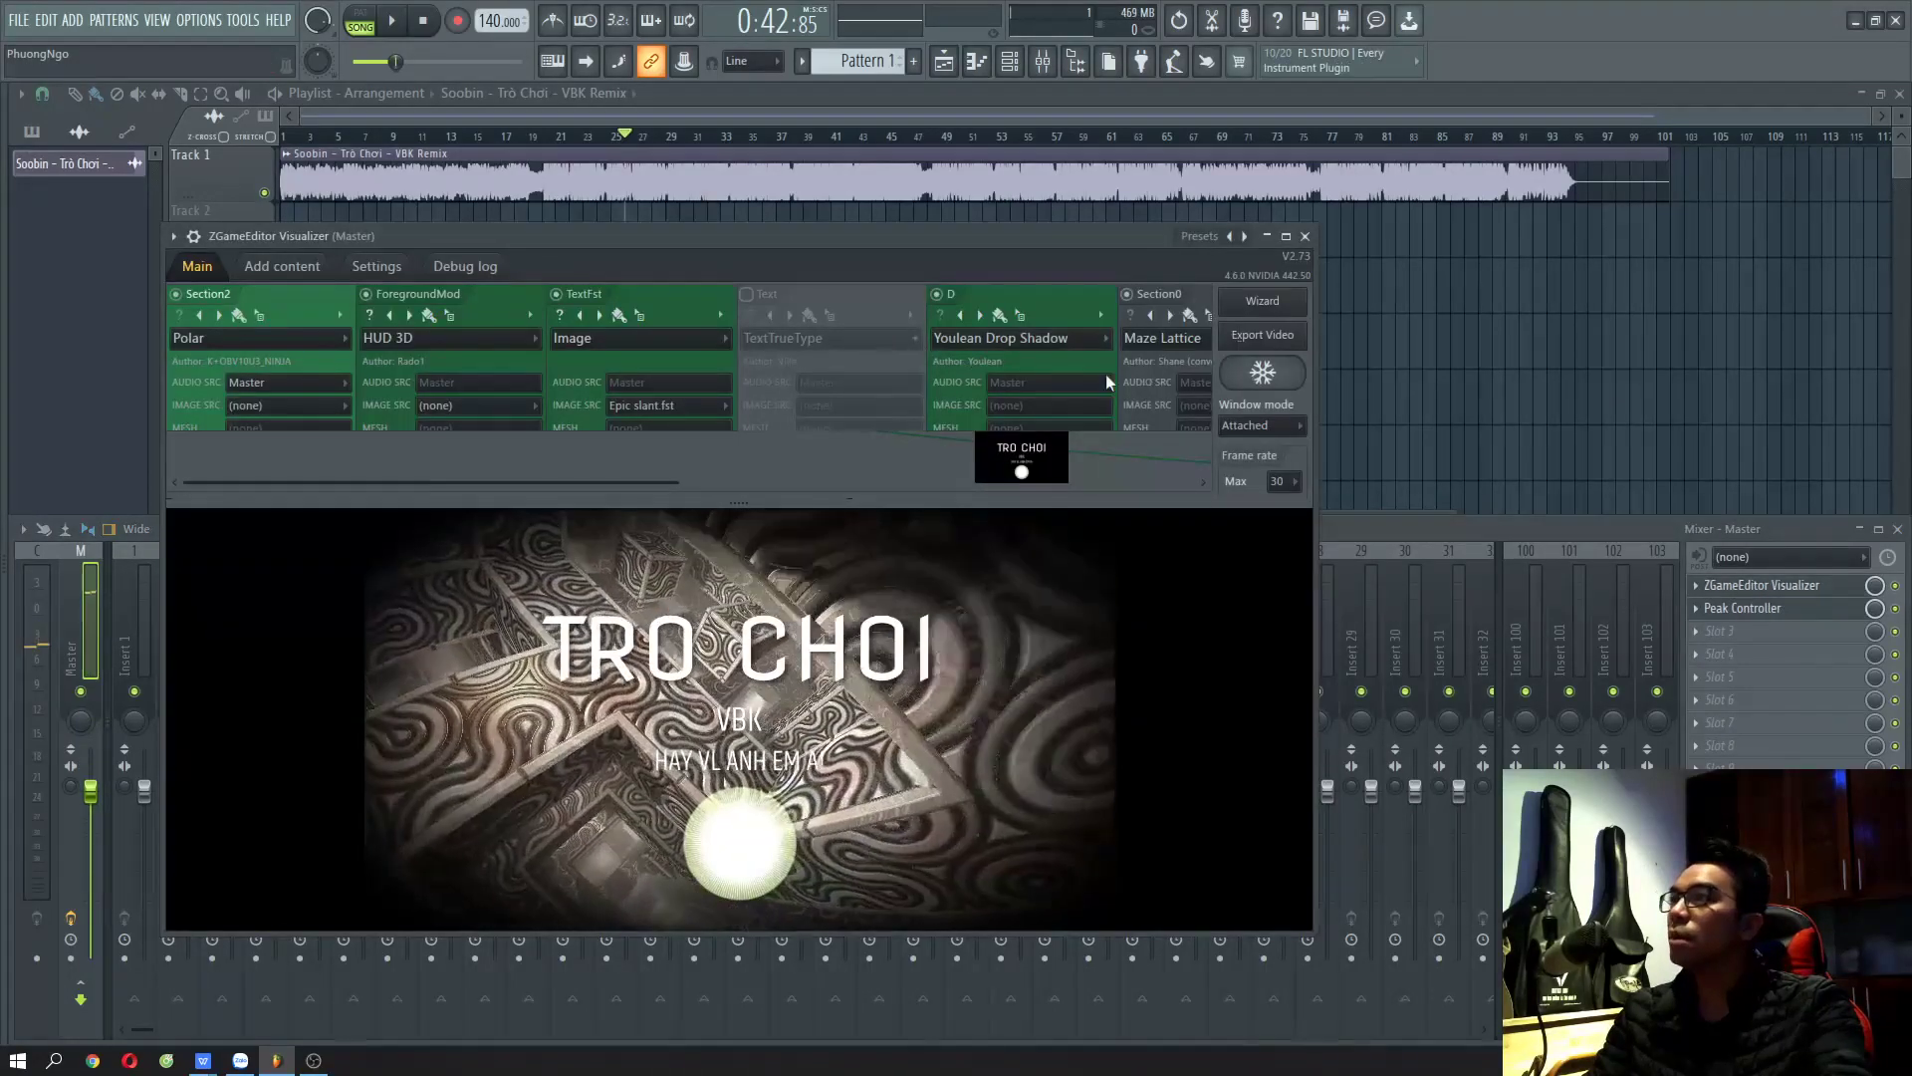
{"action": "left_click", "coordinate": [1247, 324]}
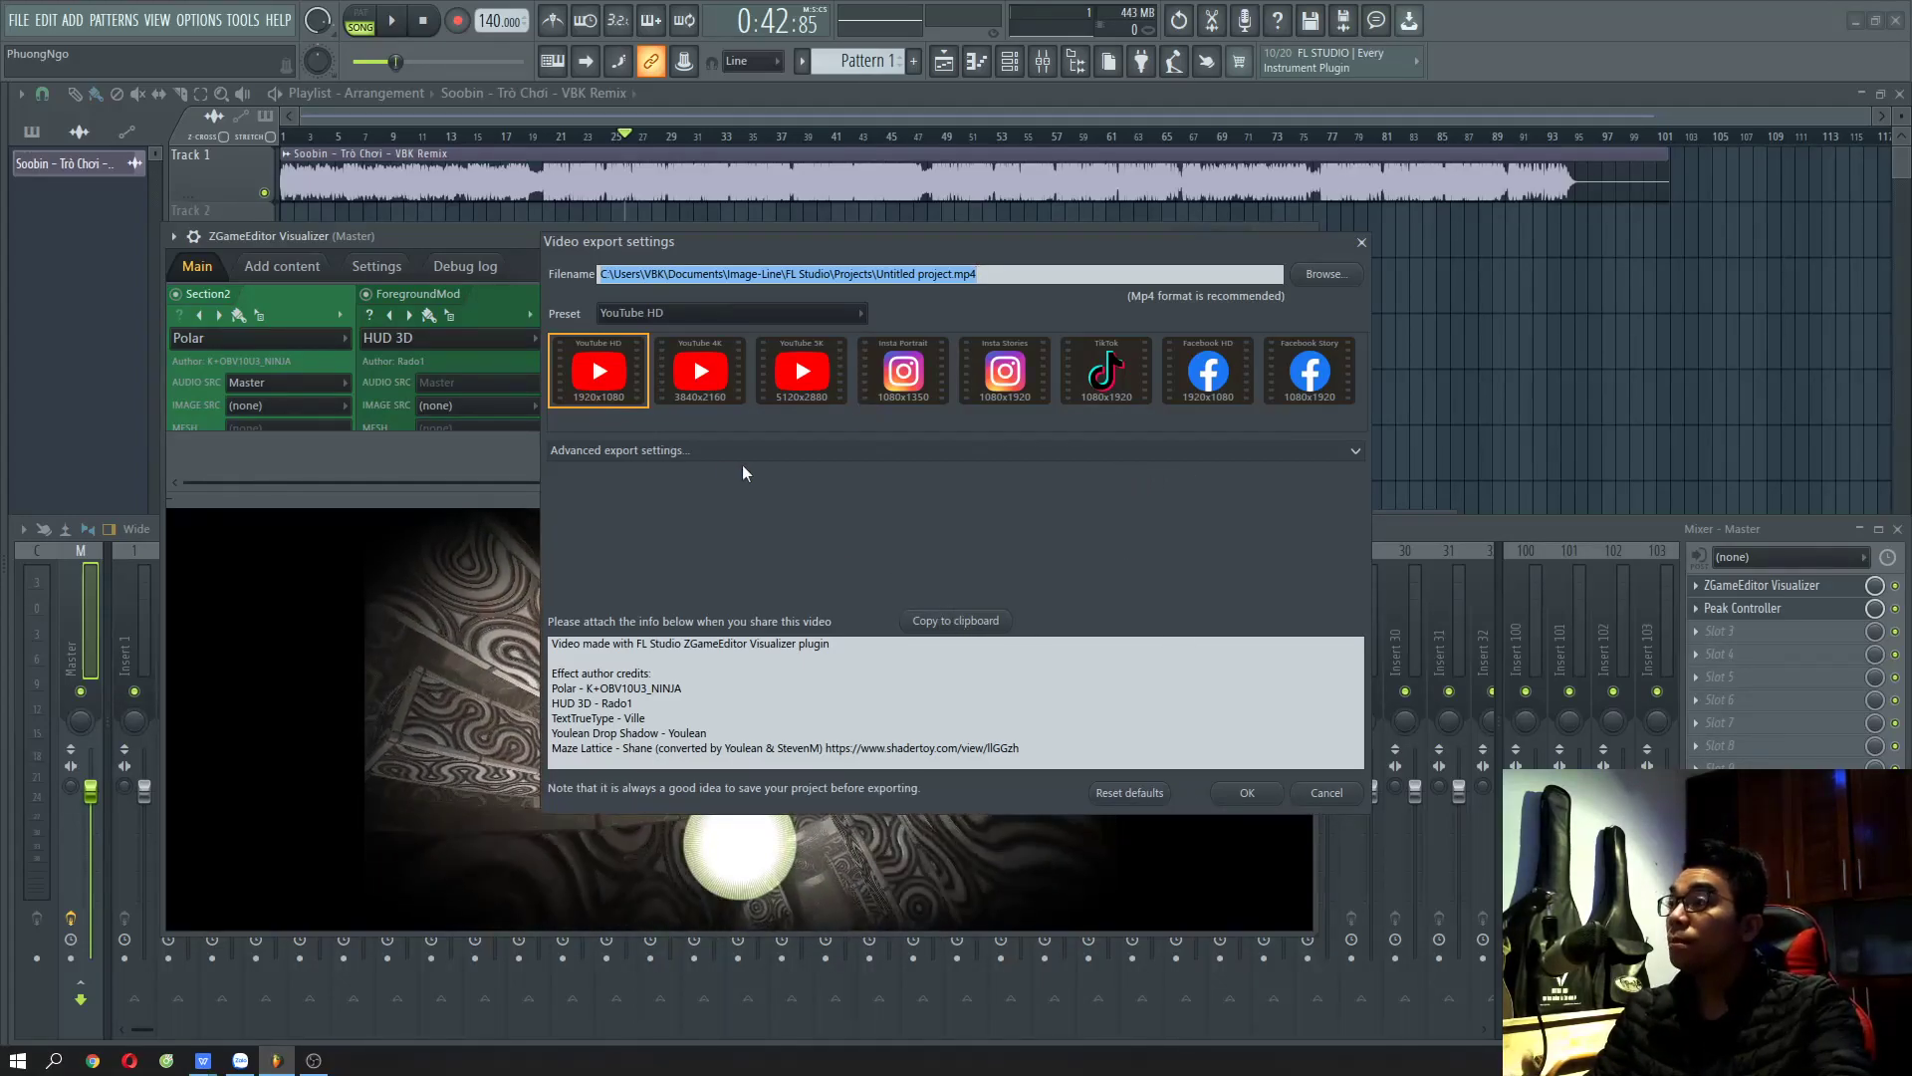
{"action": "left_click", "coordinate": [687, 451]}
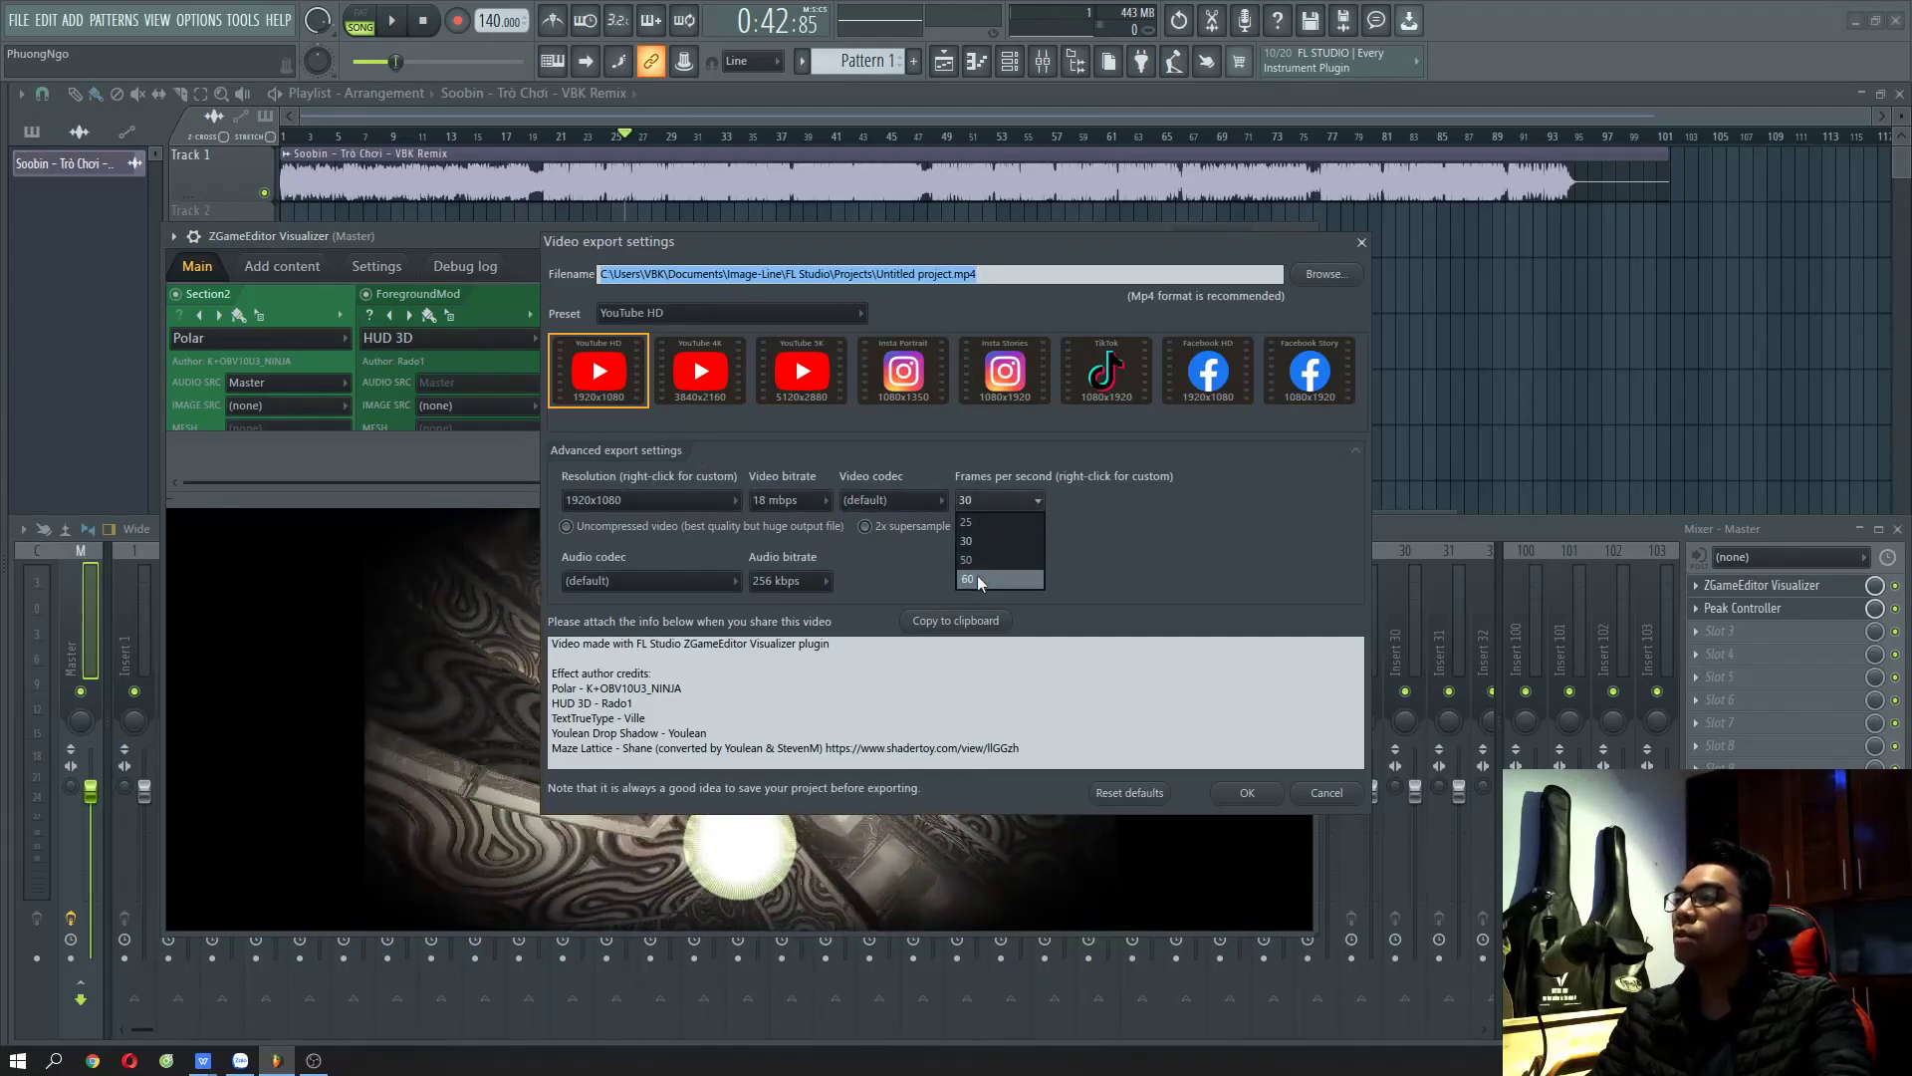
{"action": "left_click", "coordinate": [977, 575]}
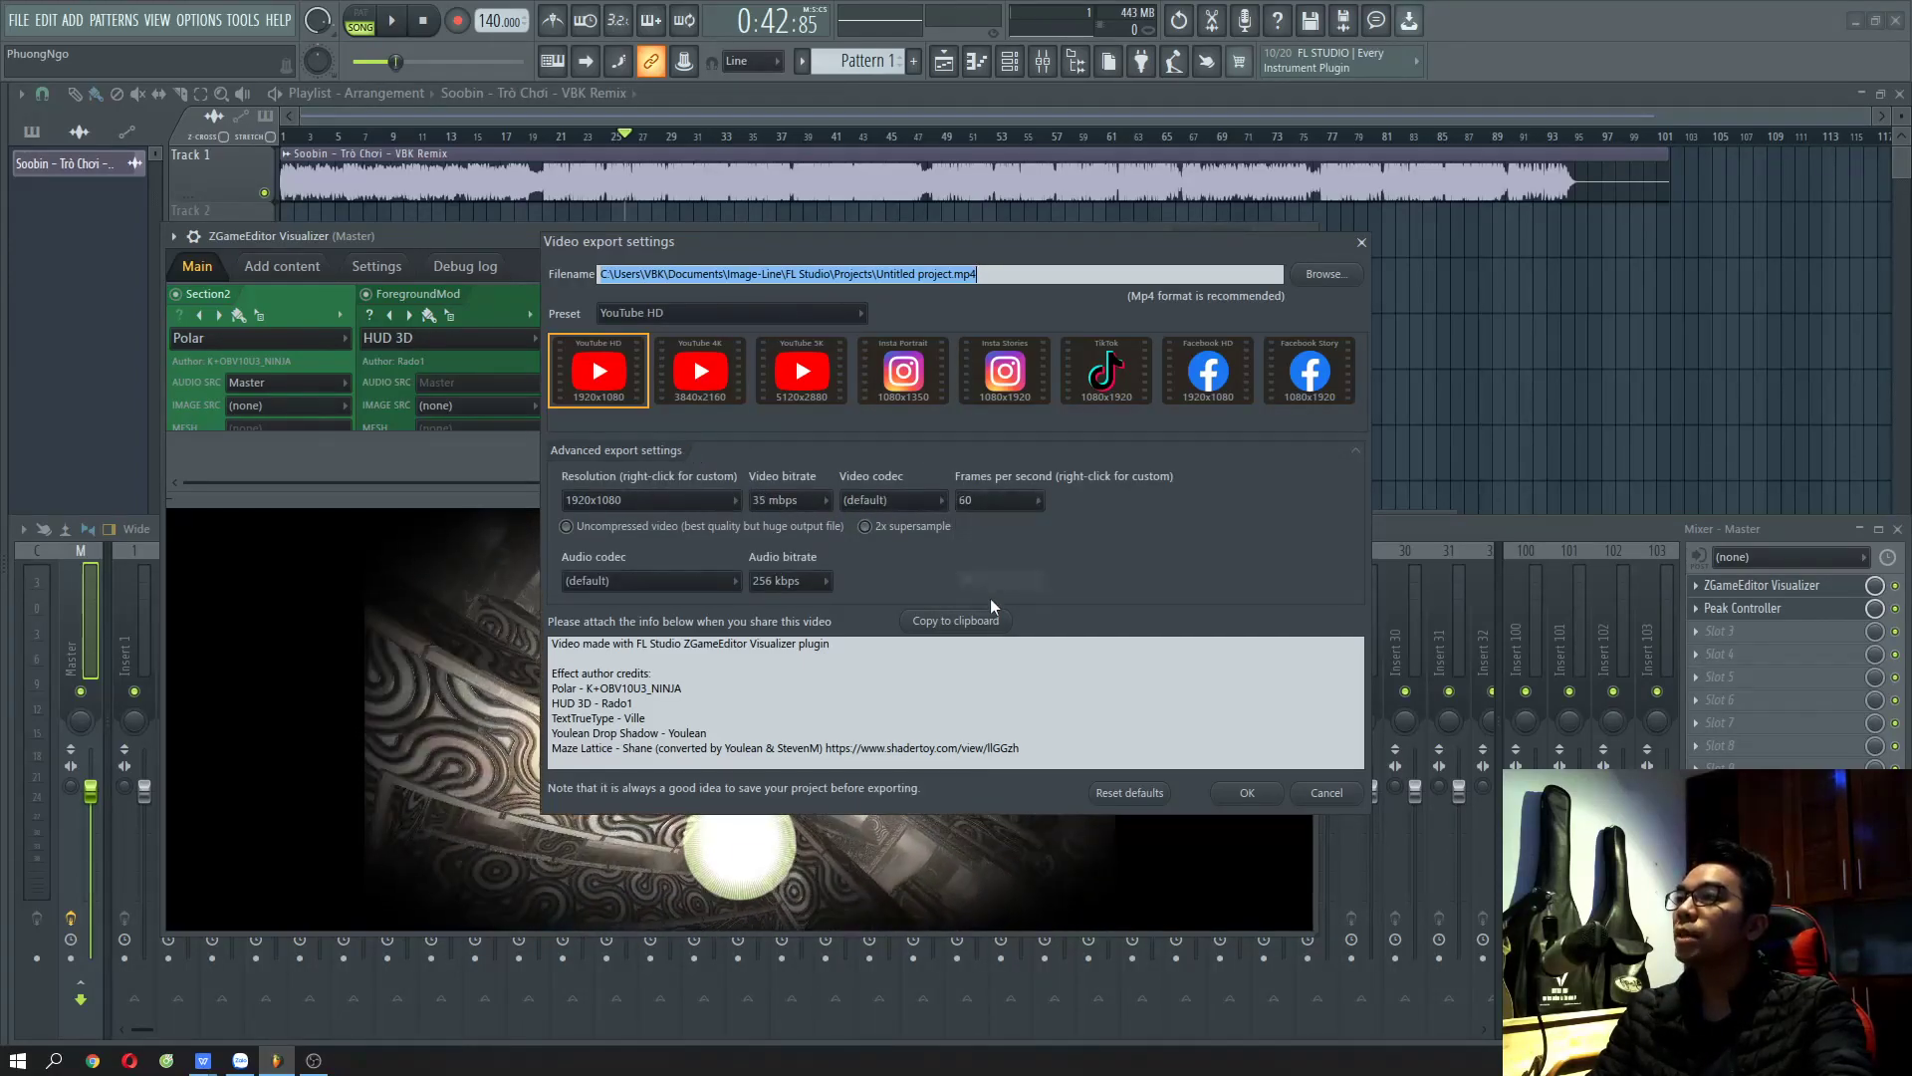
{"action": "left_click", "coordinate": [1265, 800]}
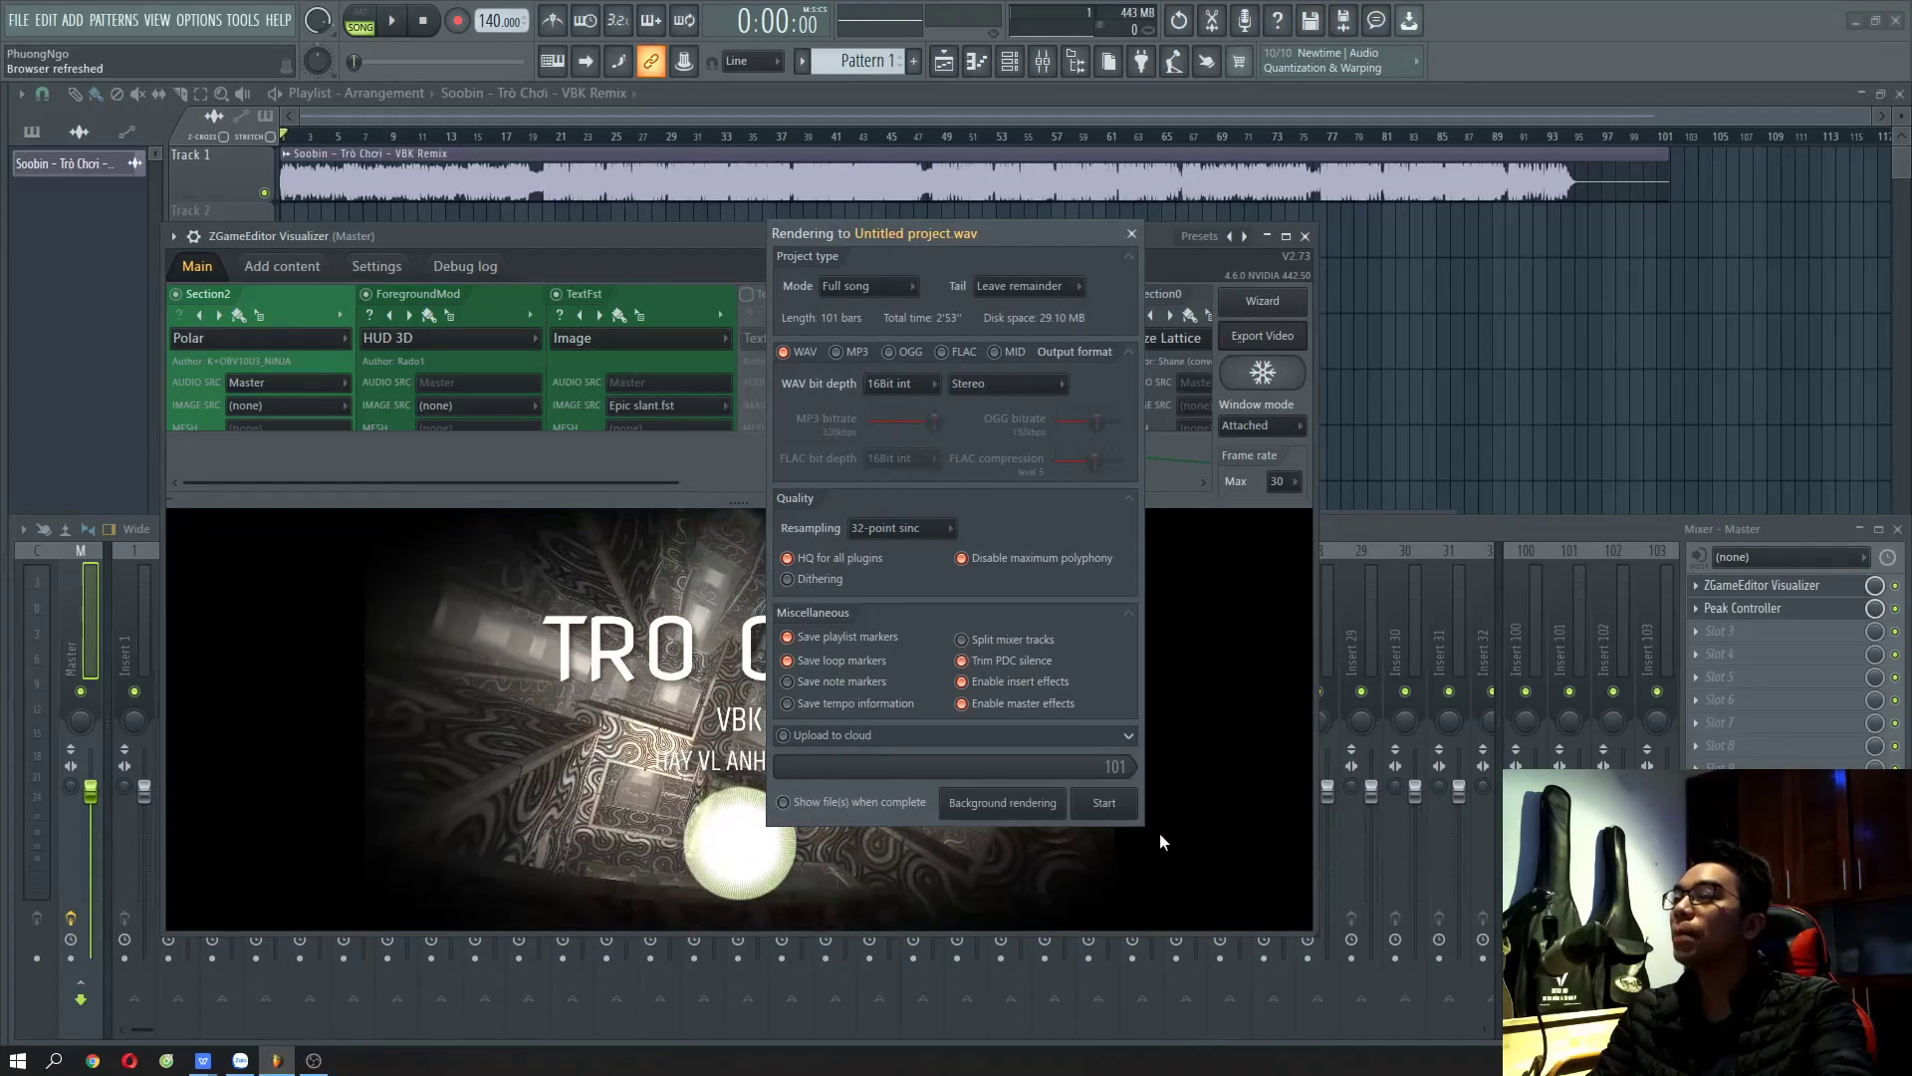
{"action": "left_click", "coordinate": [1099, 808]}
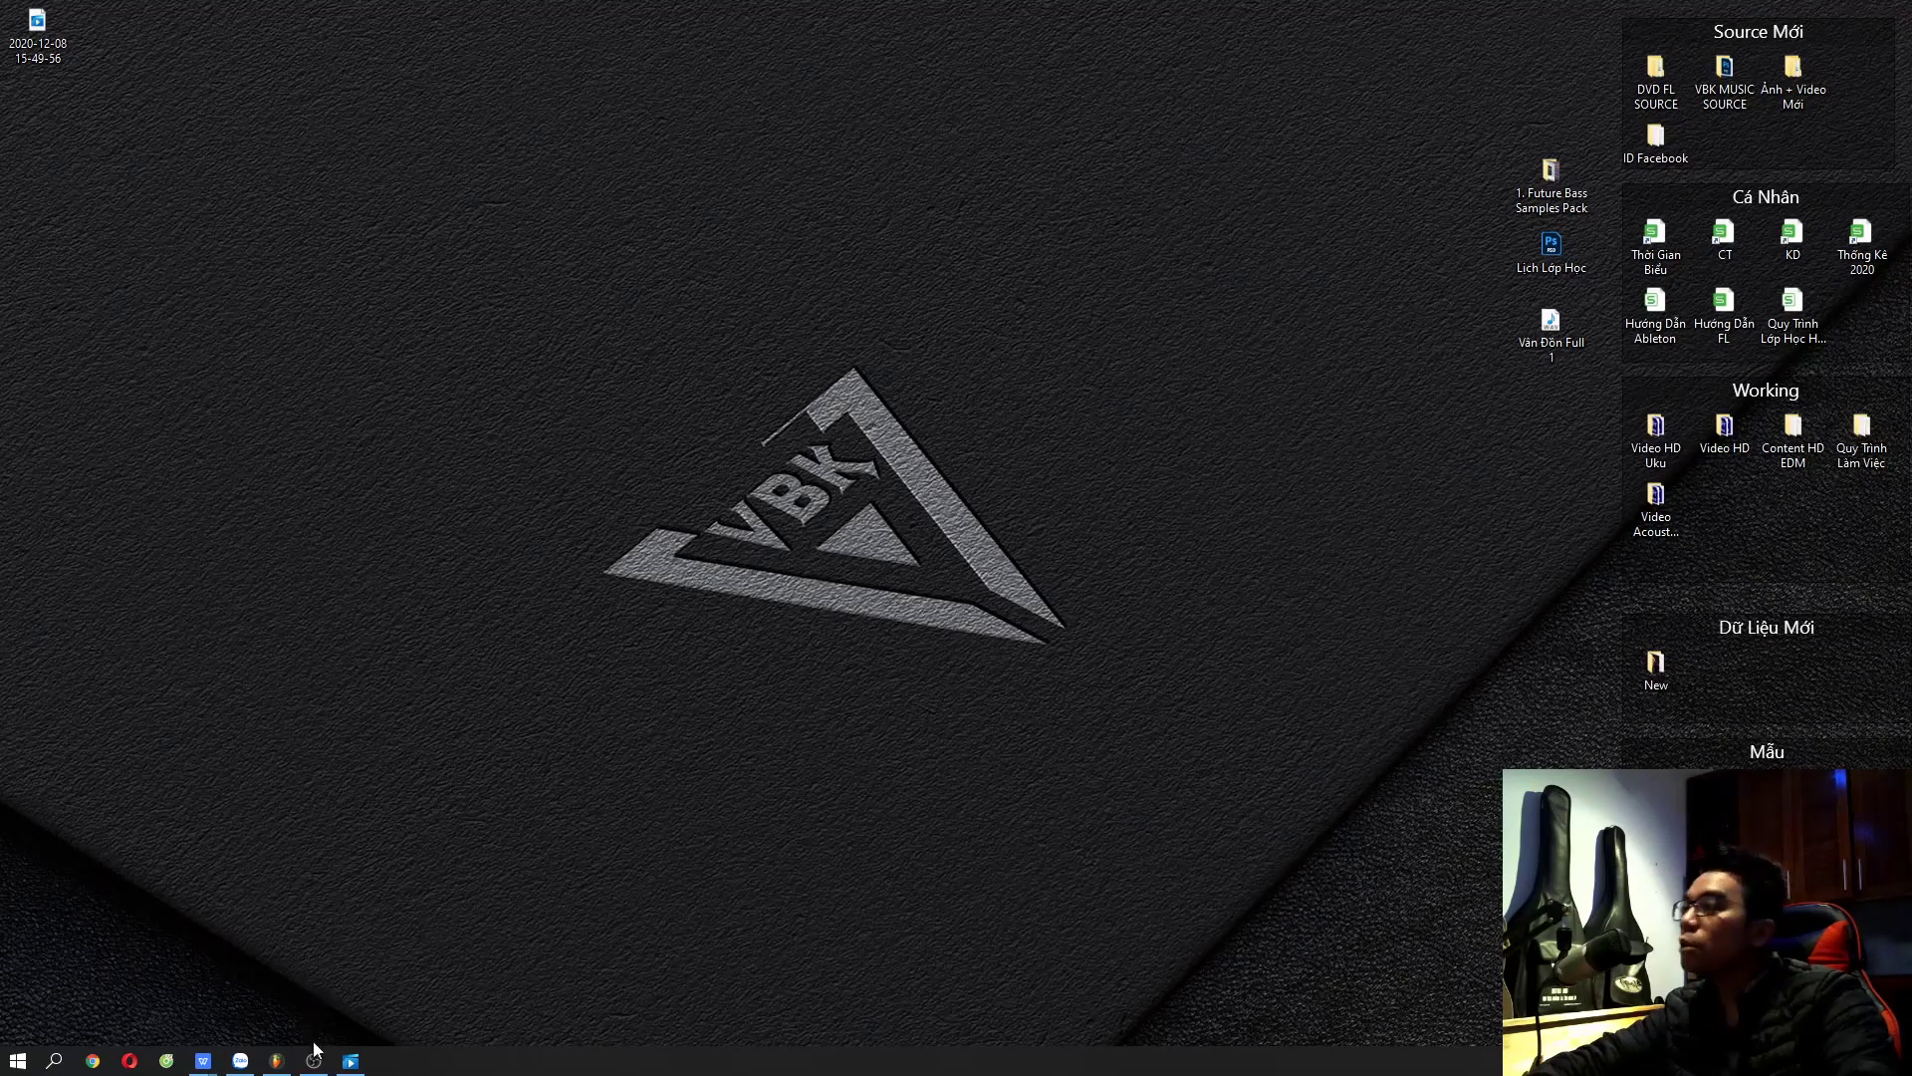
{"action": "left_click", "coordinate": [350, 1060]}
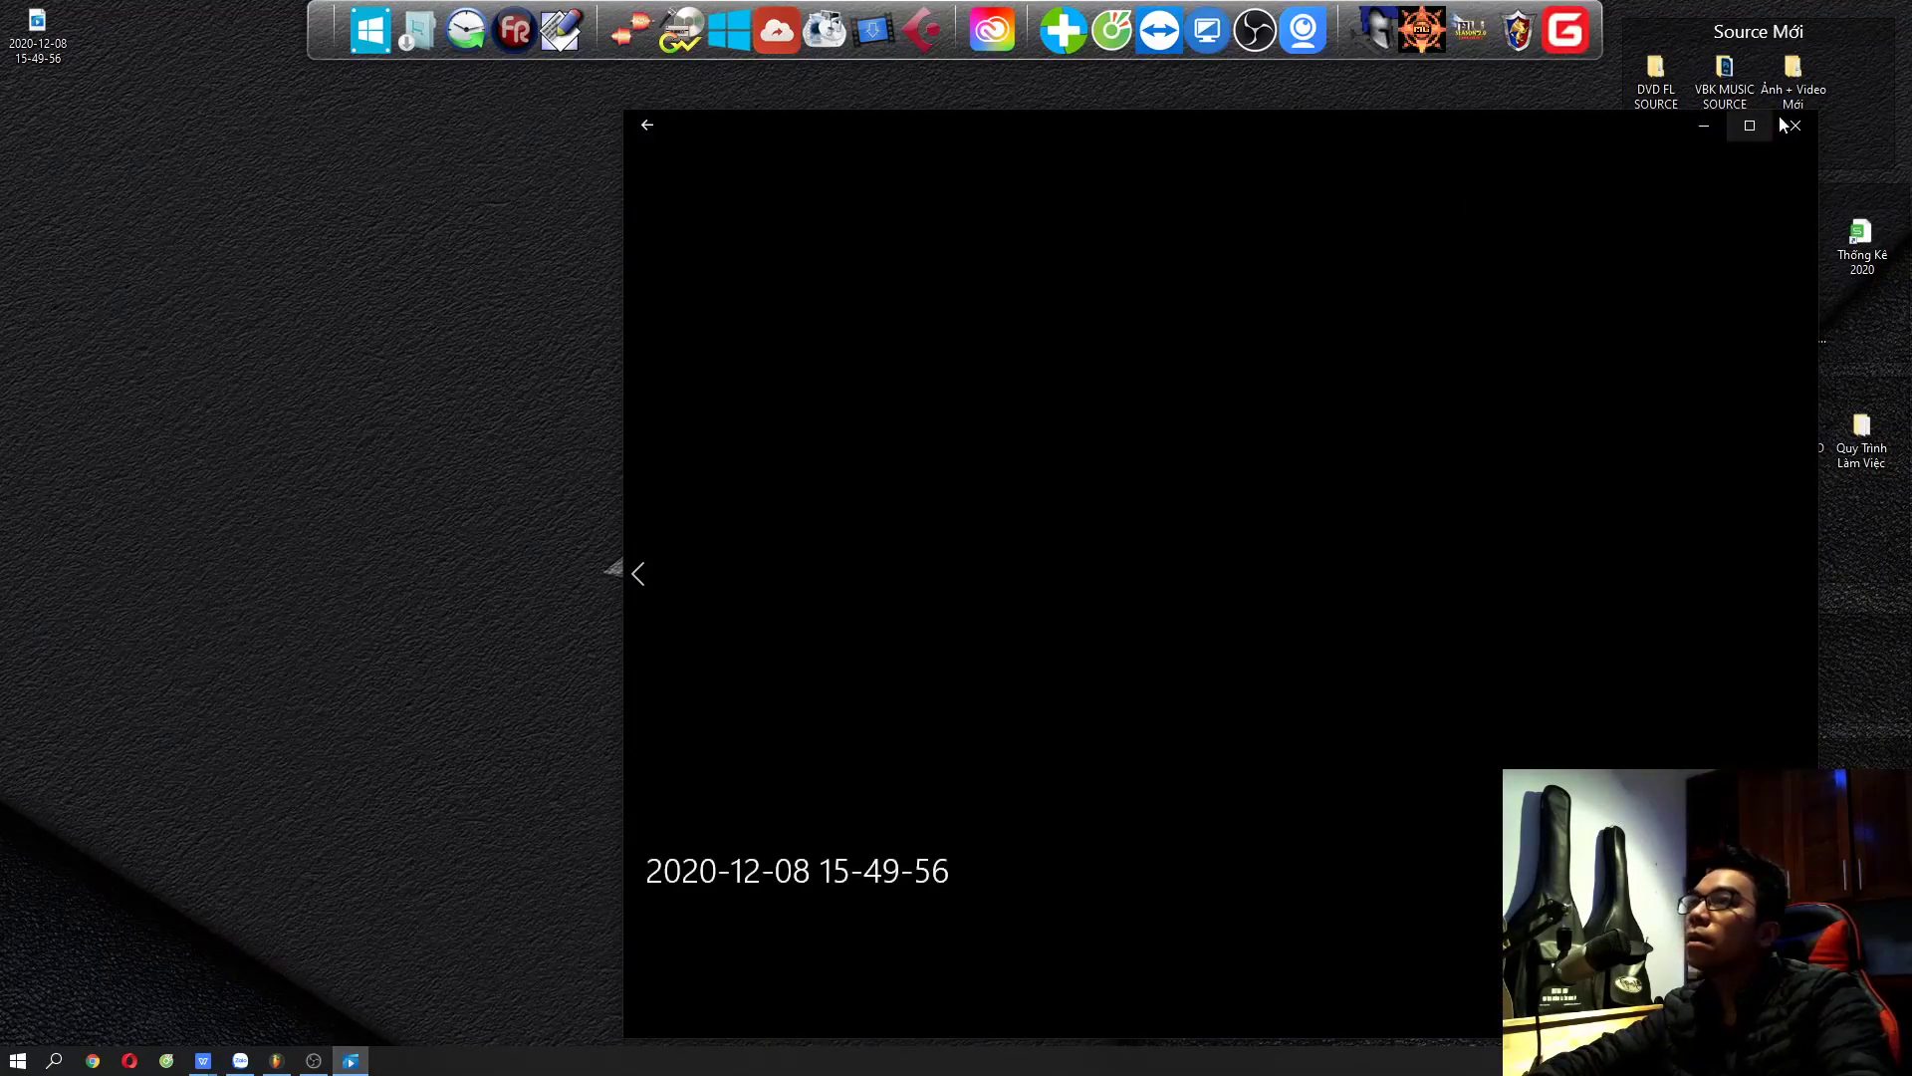
{"action": "left_click", "coordinate": [1792, 124]}
{"action": "double_click", "coordinate": [35, 25]}
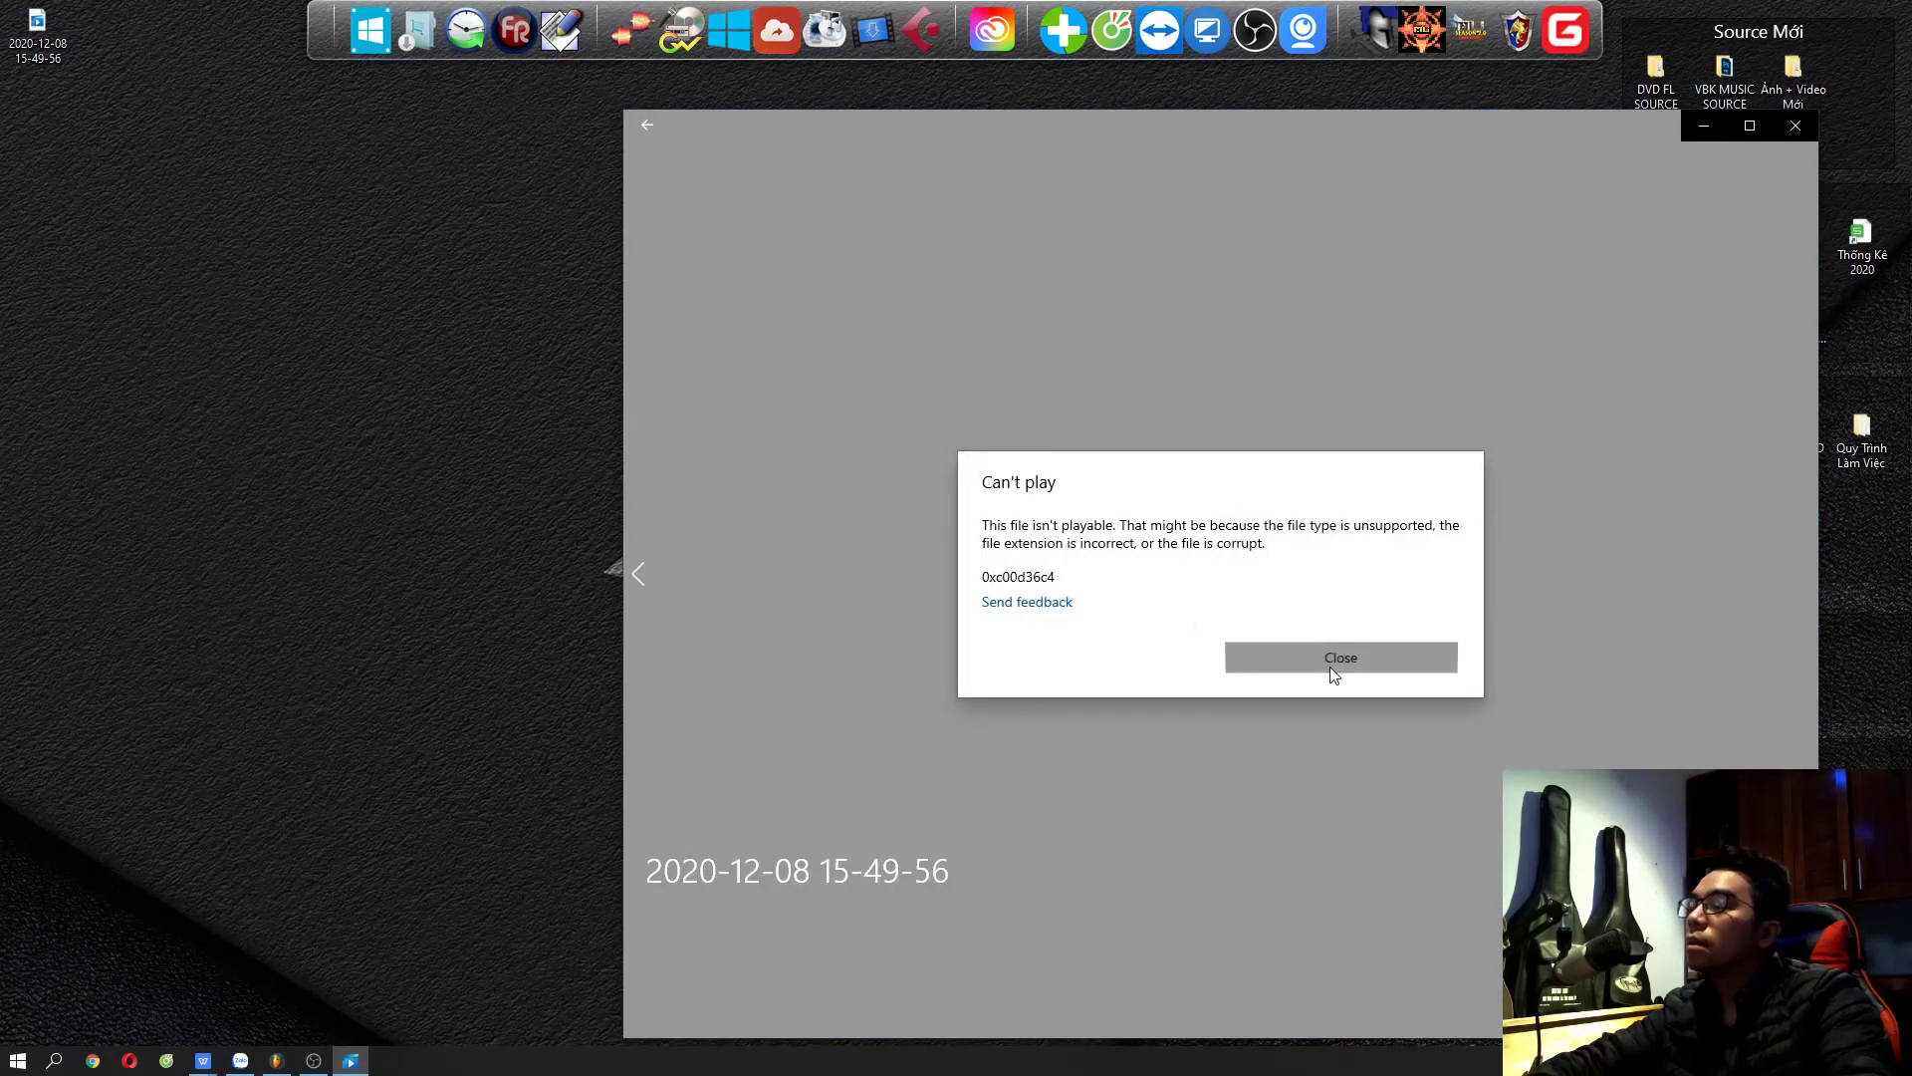
{"action": "left_click", "coordinate": [1334, 674]}
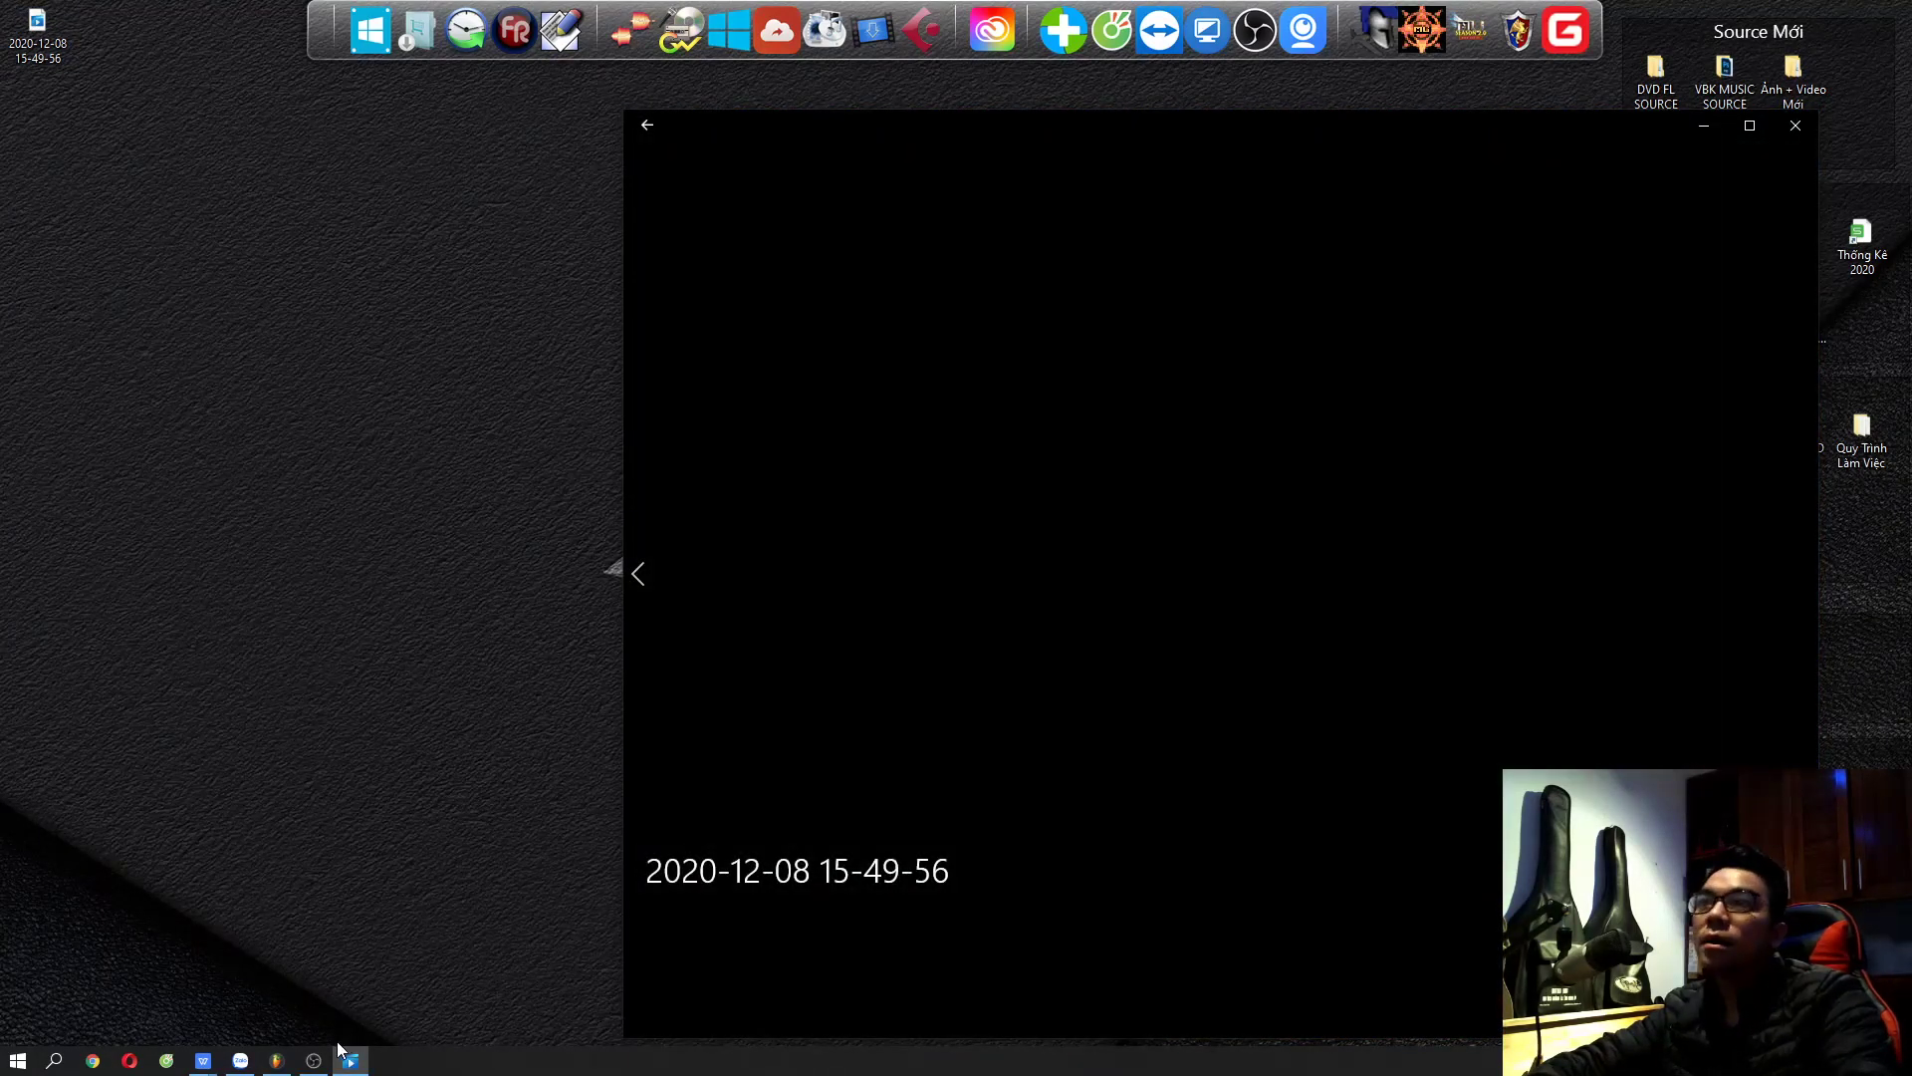
- Reopen the video export settings in FL Studio and watch the exported Untitled project video full screen in Movies & TV
{"action": "left_click", "coordinate": [278, 1062]}
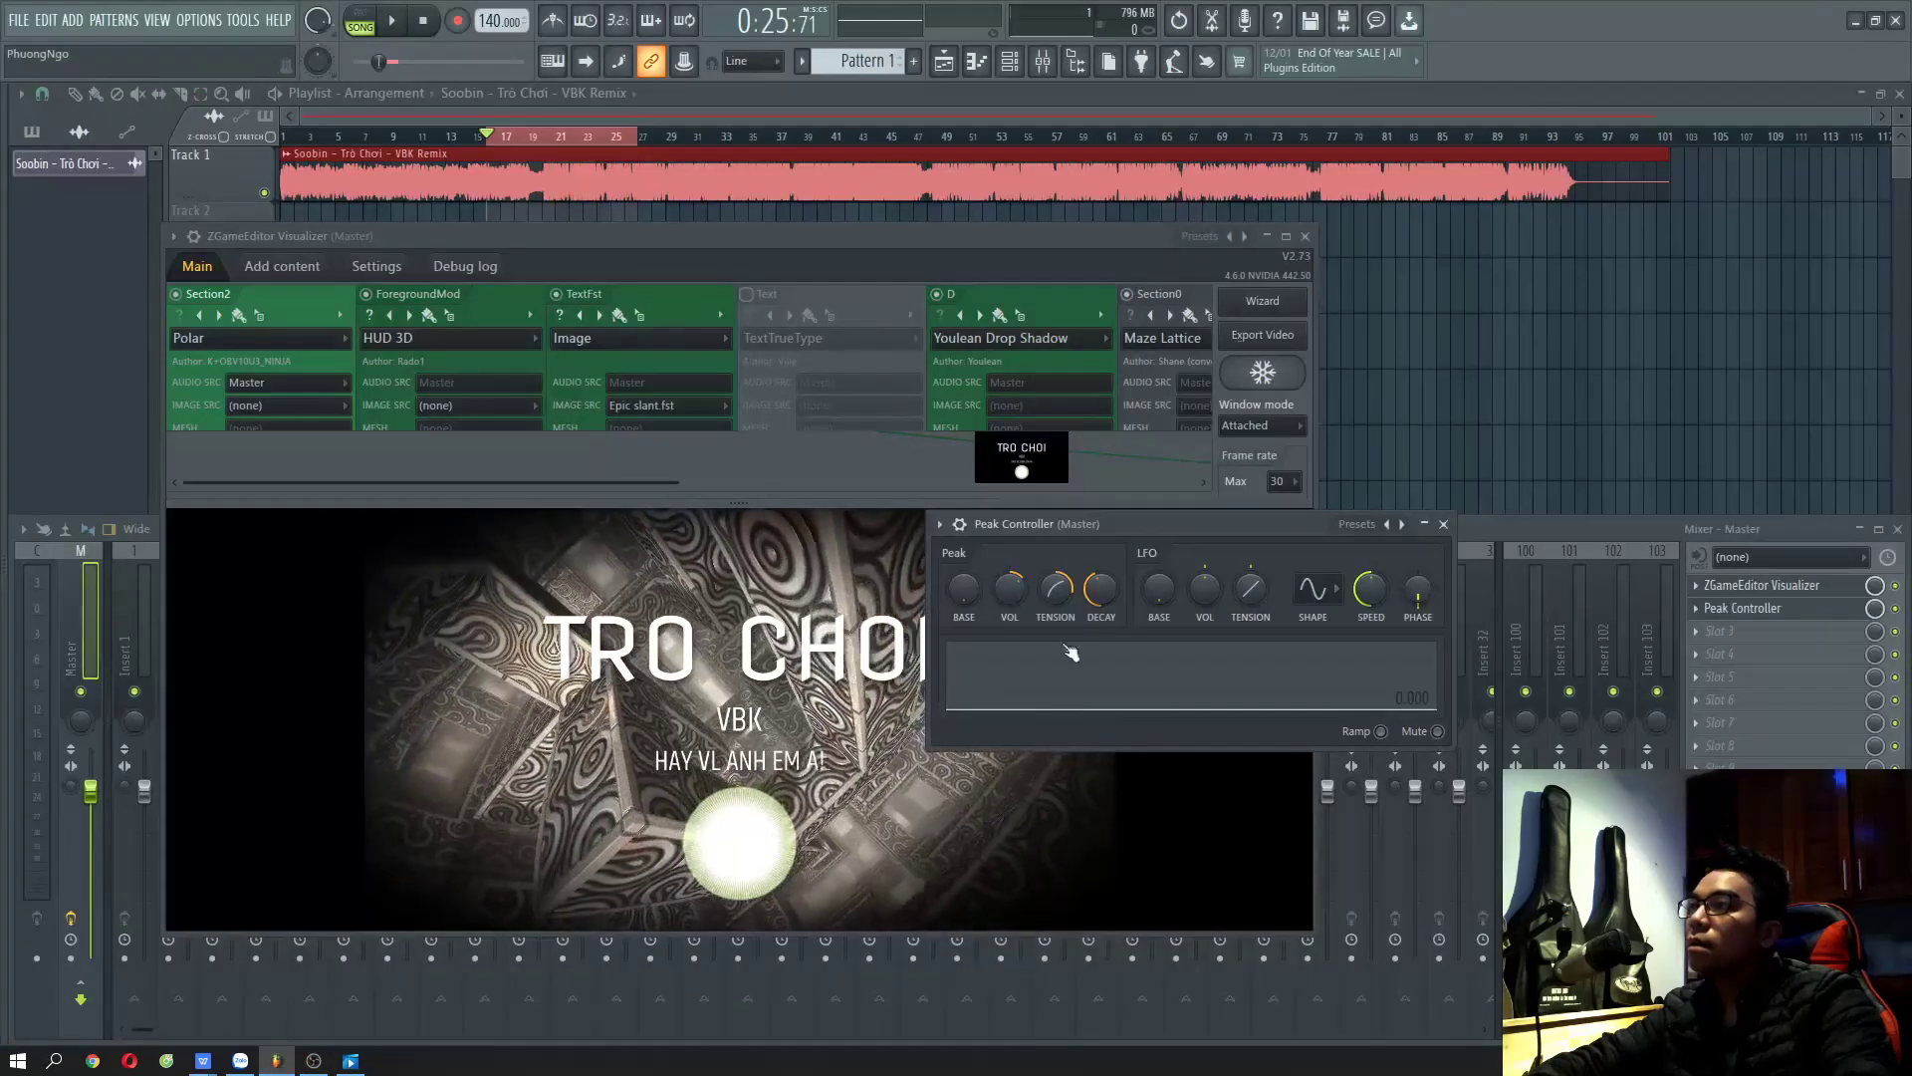
{"action": "left_click", "coordinate": [1262, 336]}
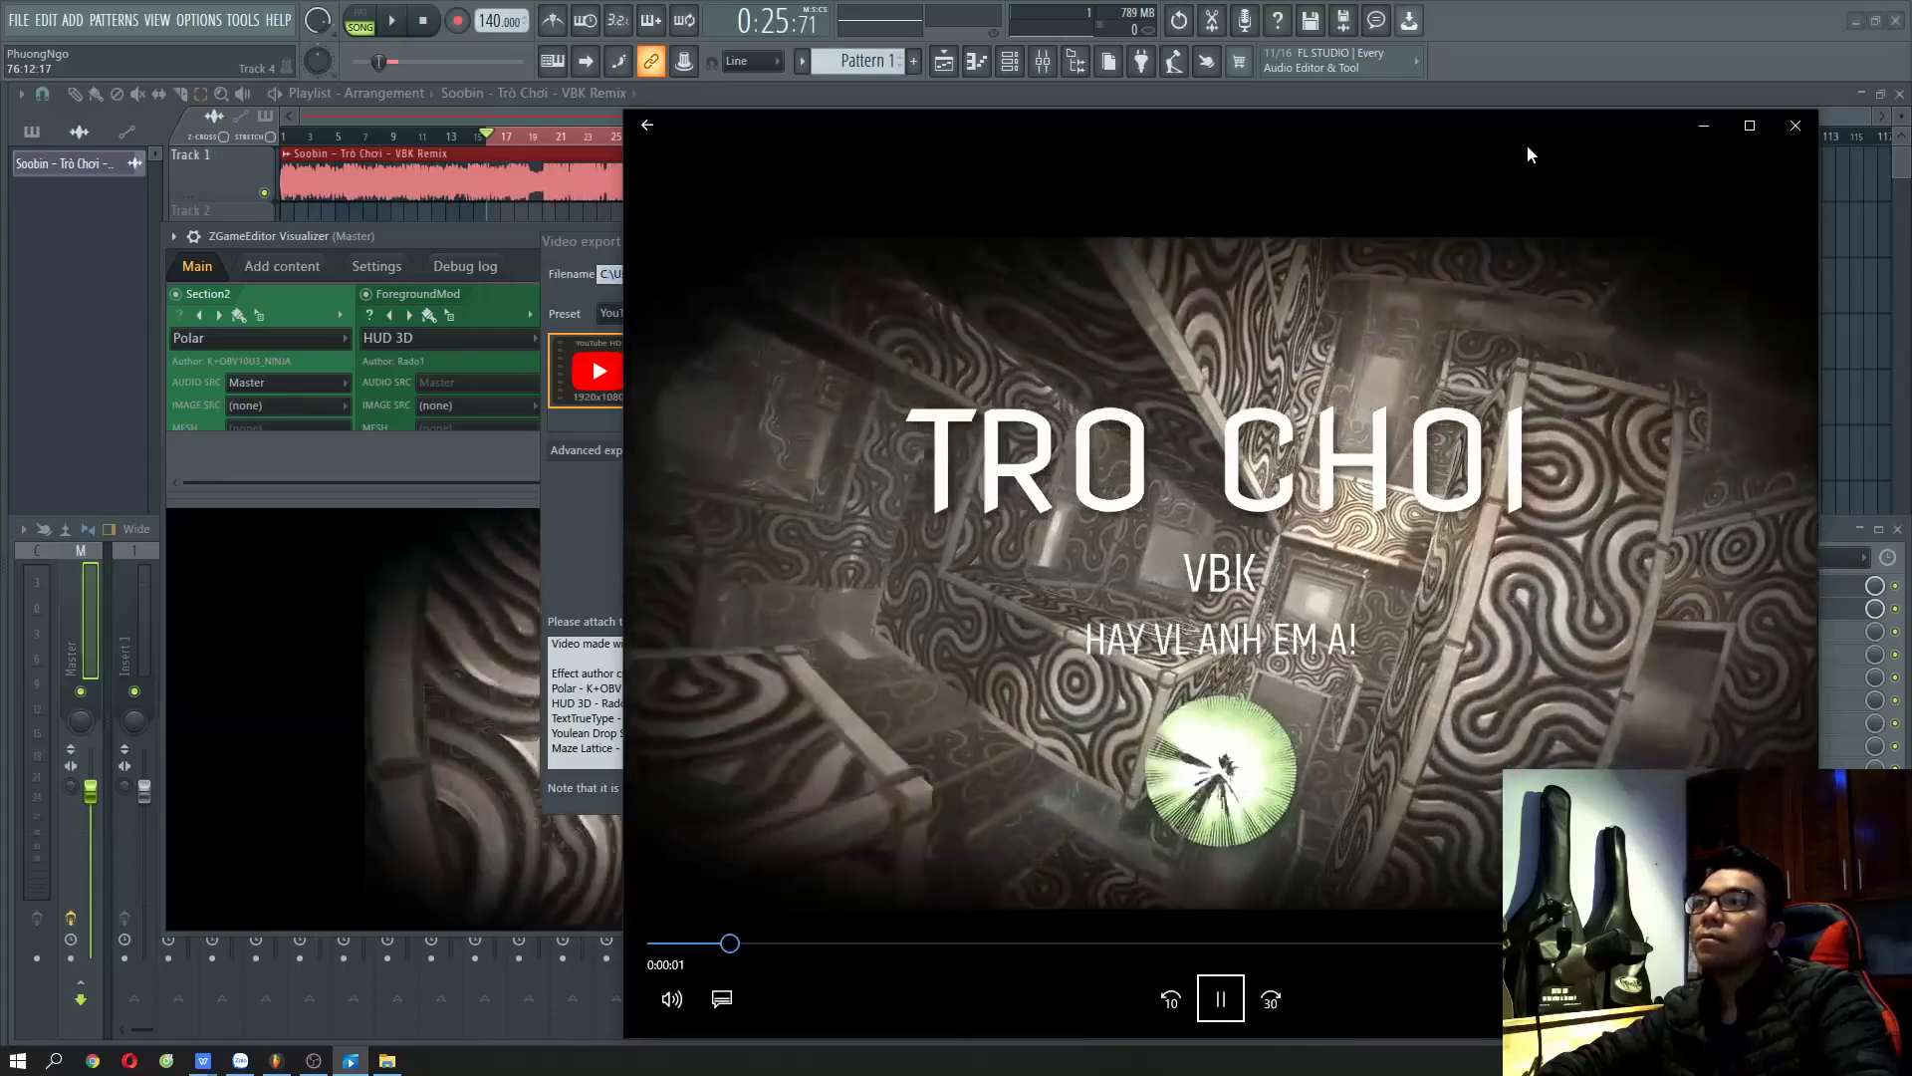
{"action": "left_click_drag", "start_coordinate": [1531, 154], "coordinate": [1259, 136]}
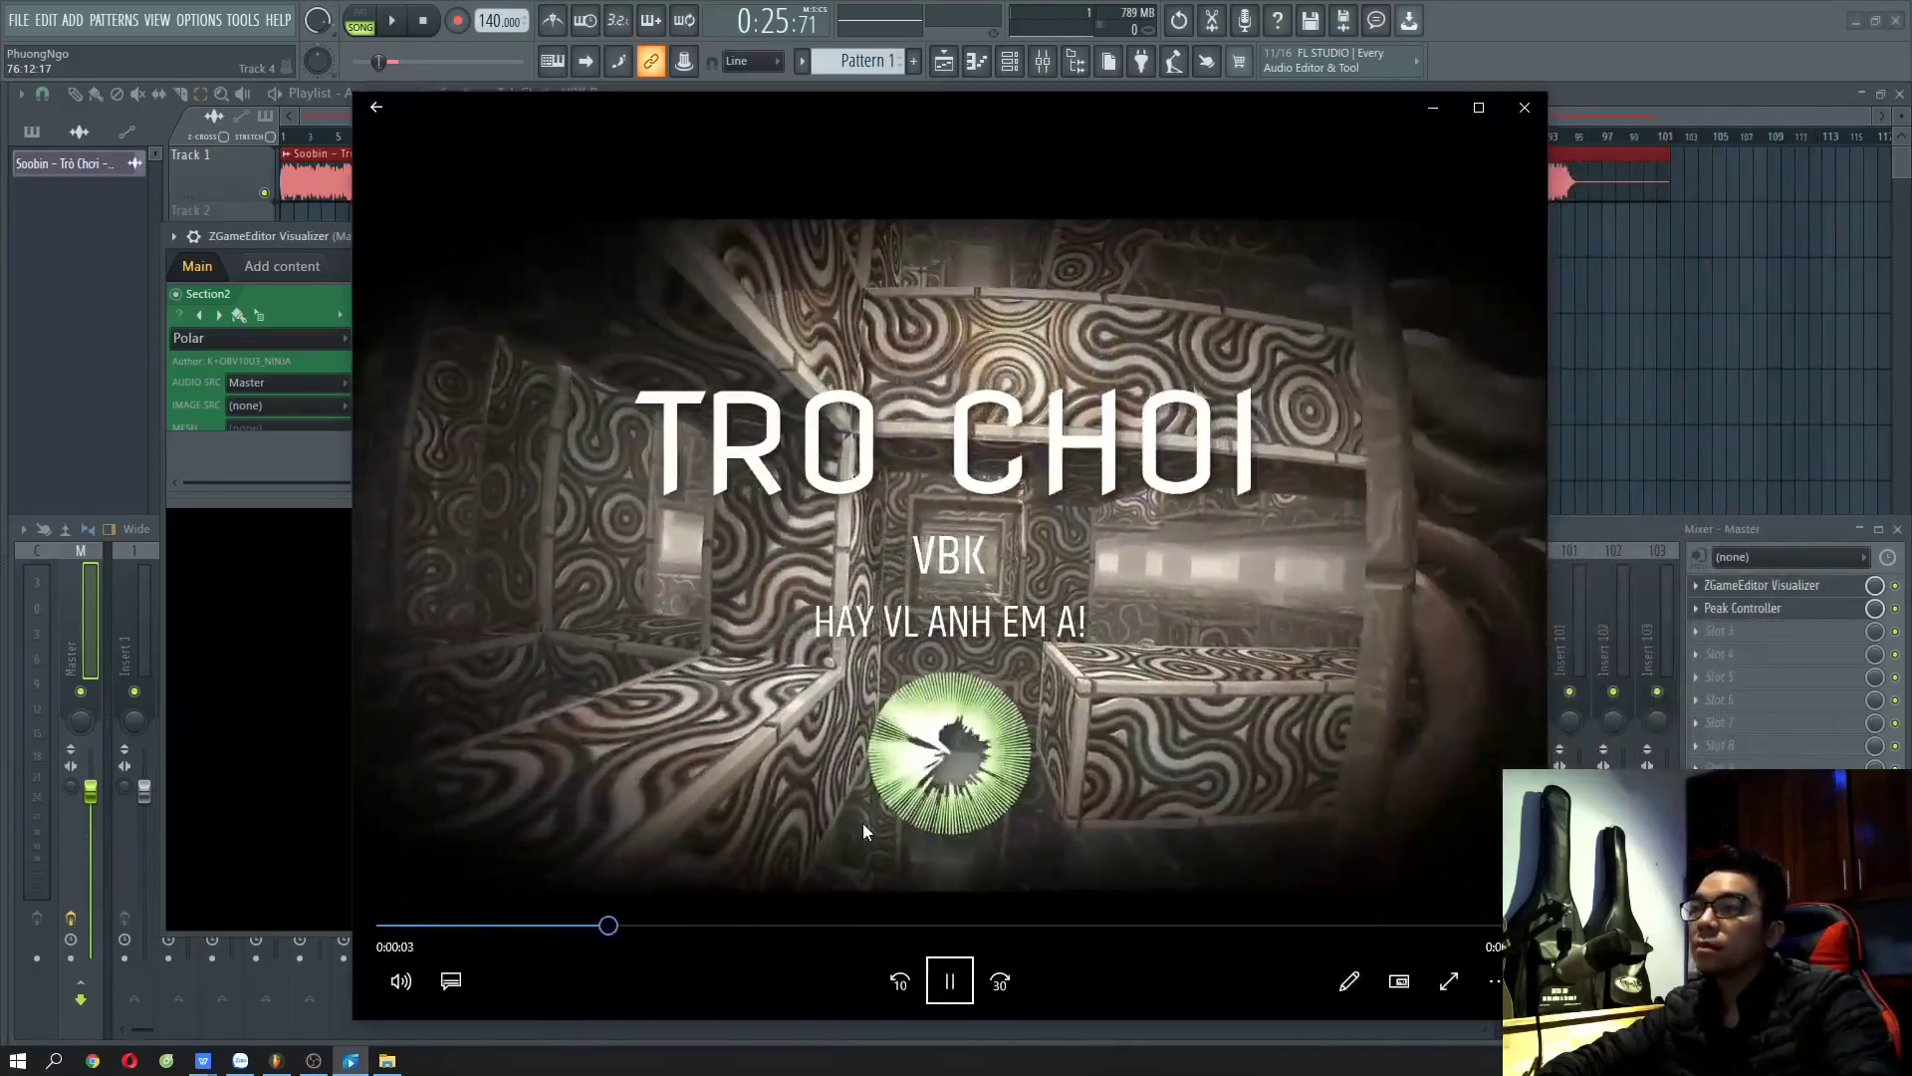
{"action": "double_click", "coordinate": [894, 475]}
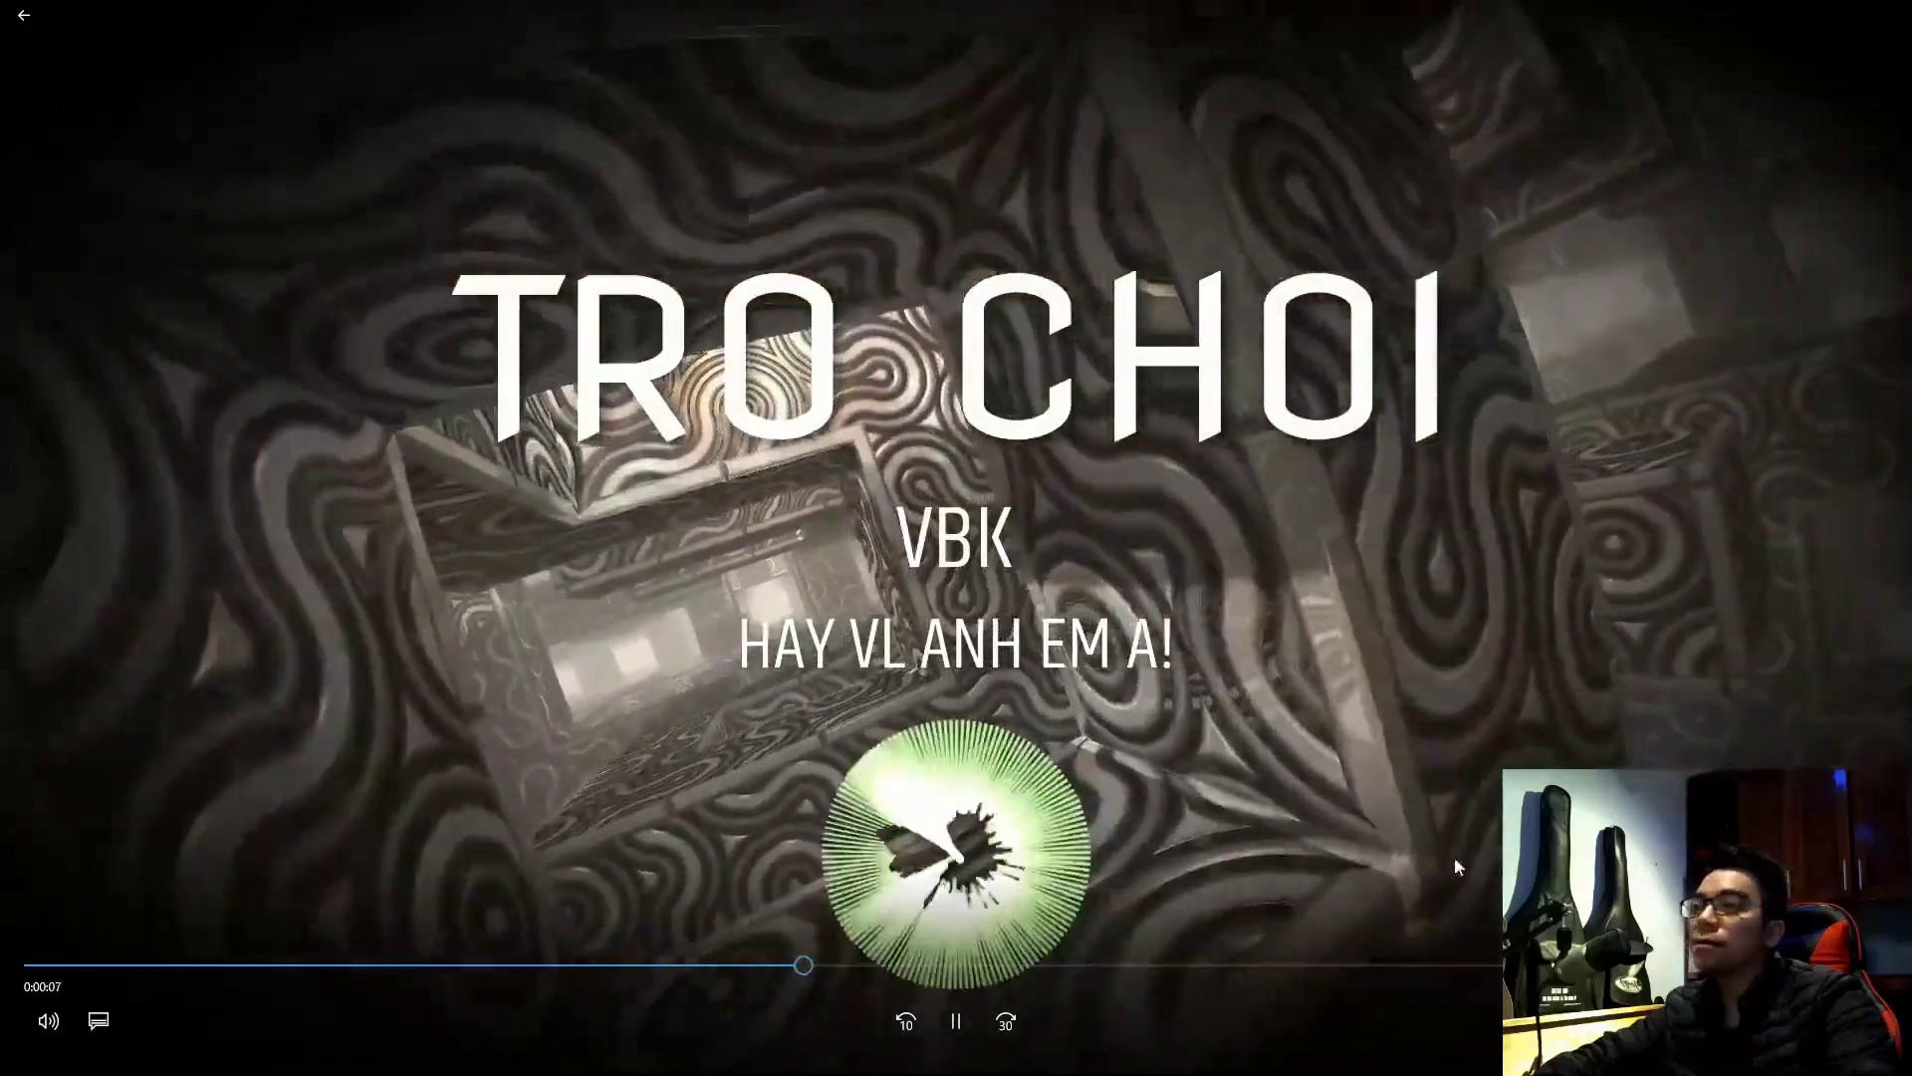
- Switch from the full-screen video to FL Studio, then return to Movies & TV and replay the exported Untitled project video
{"action": "key", "text": "alt+Tab"}
{"action": "key", "text": "alt+Tab"}
{"action": "key", "text": "alt+Tab"}
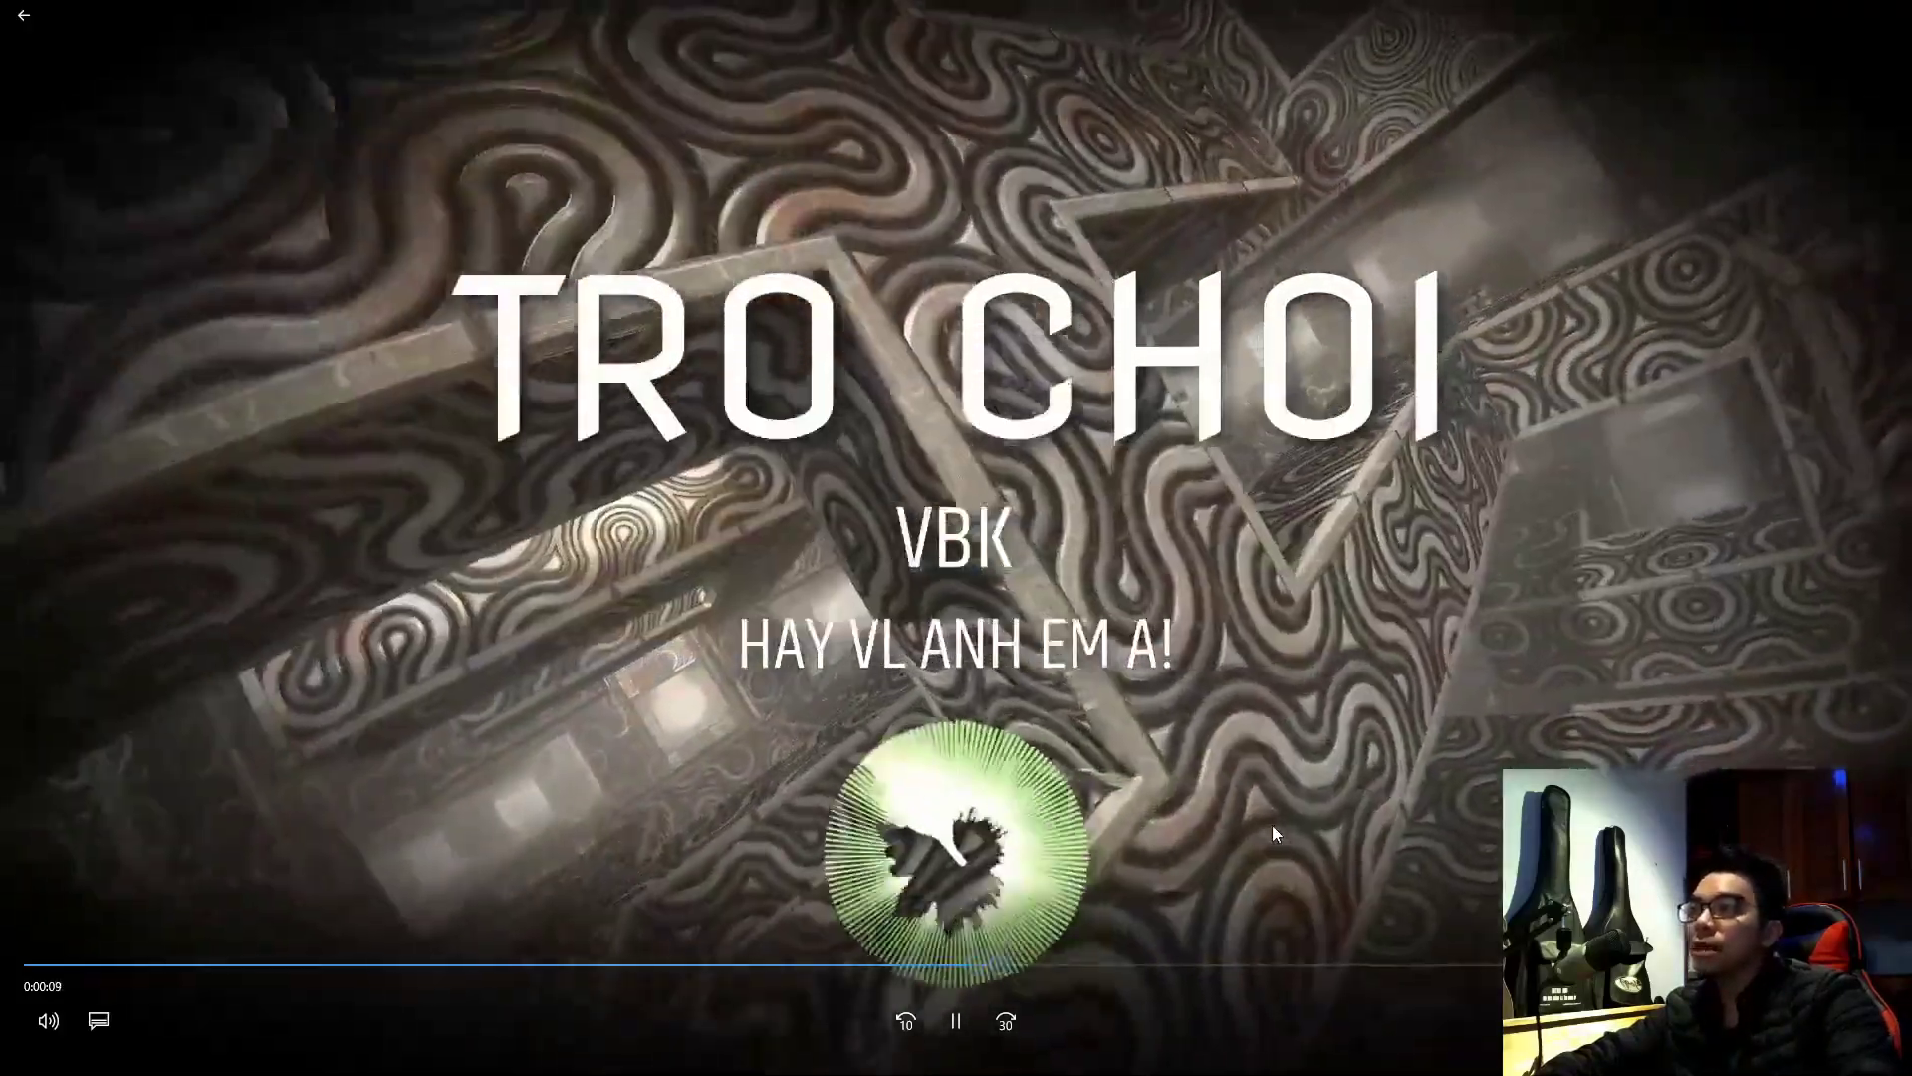
{"action": "key", "text": "alt+Tab"}
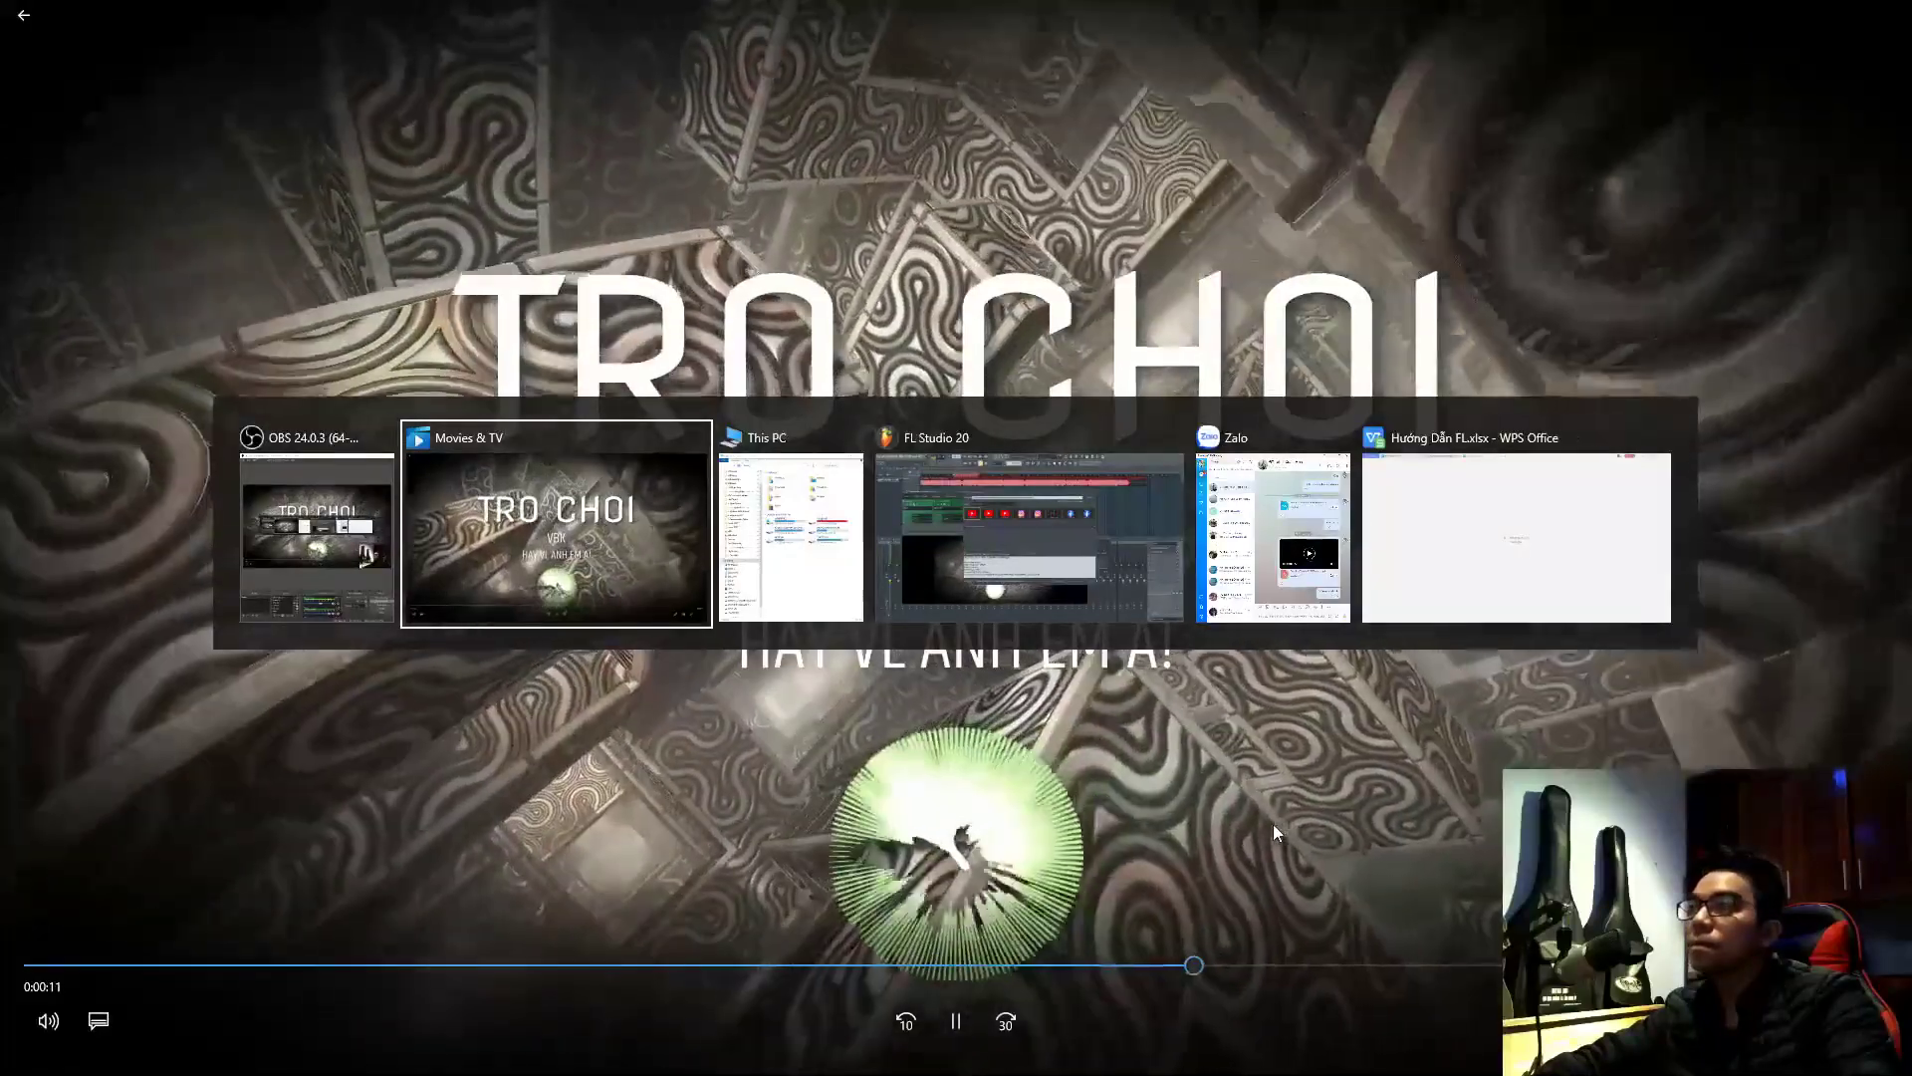
{"action": "key", "text": "alt+Tab"}
{"action": "key", "text": "alt+Tab"}
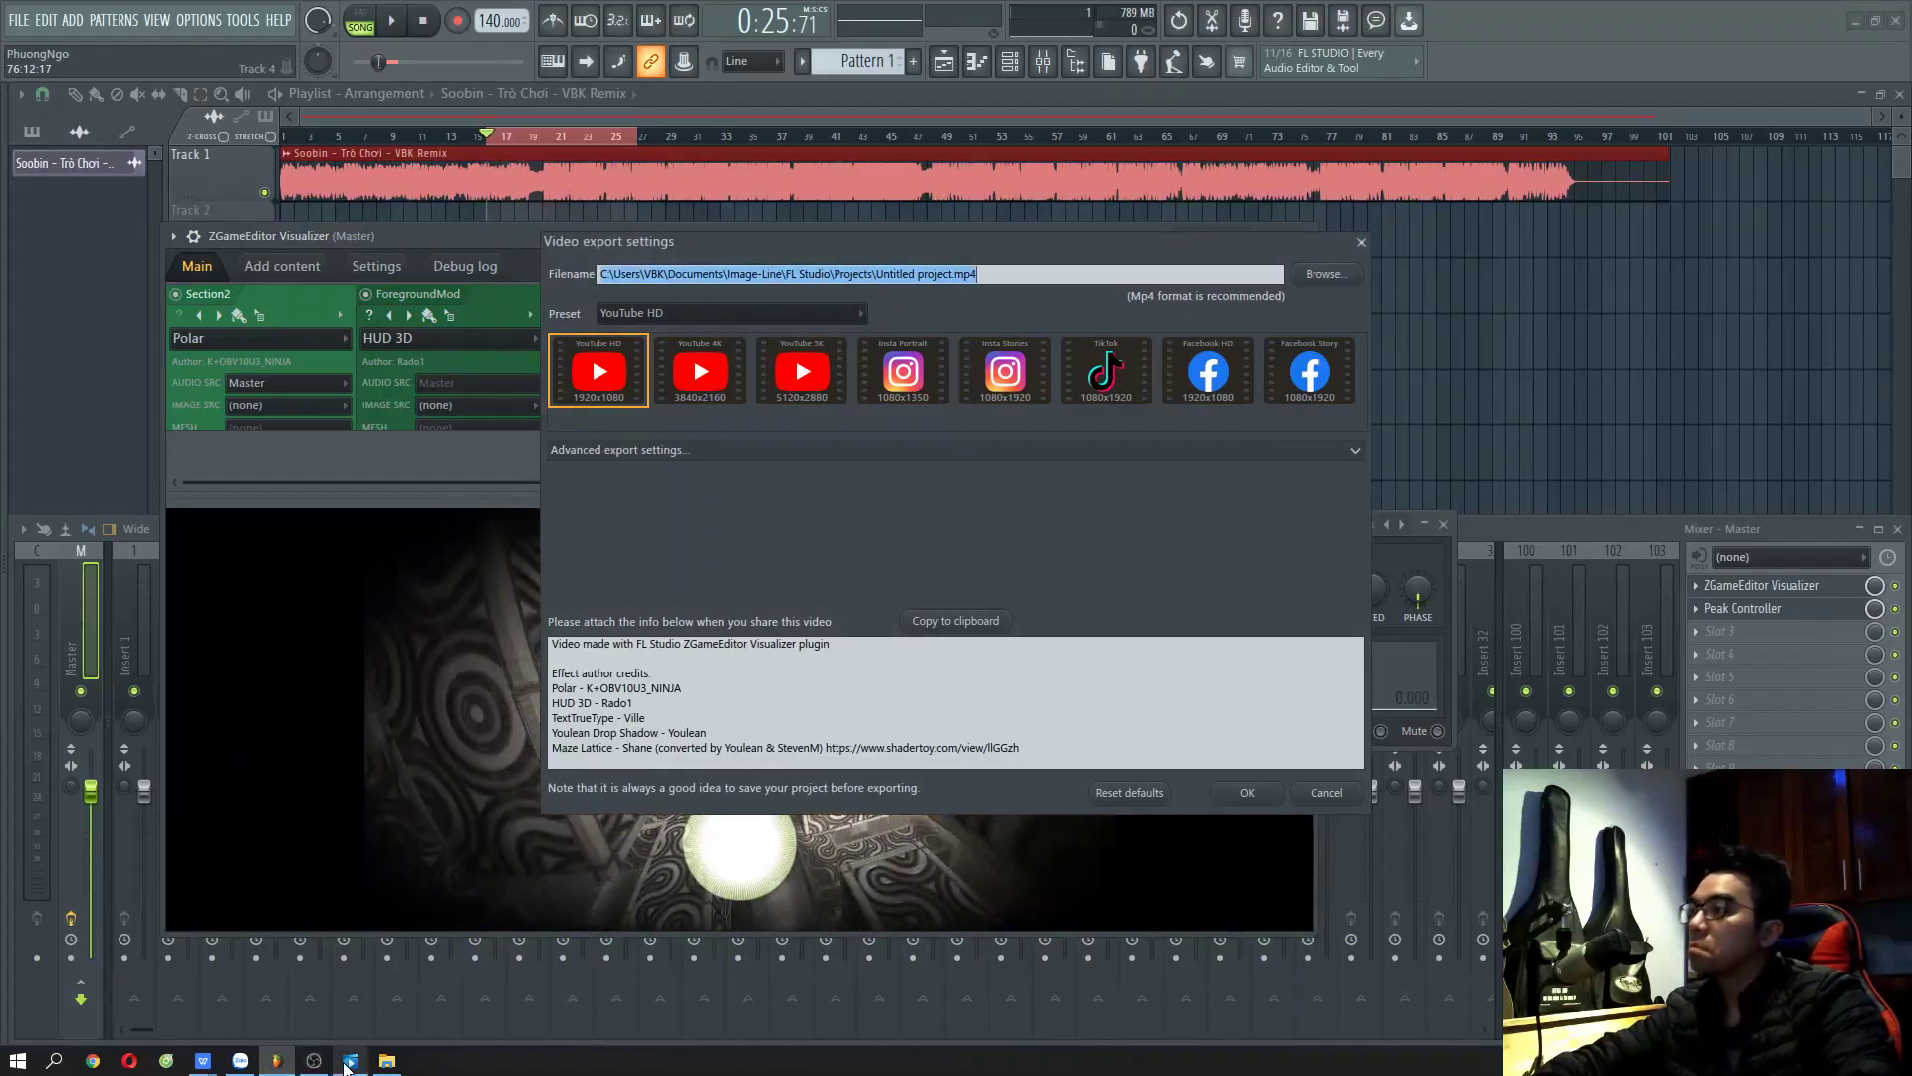
{"action": "left_click", "coordinate": [351, 1062]}
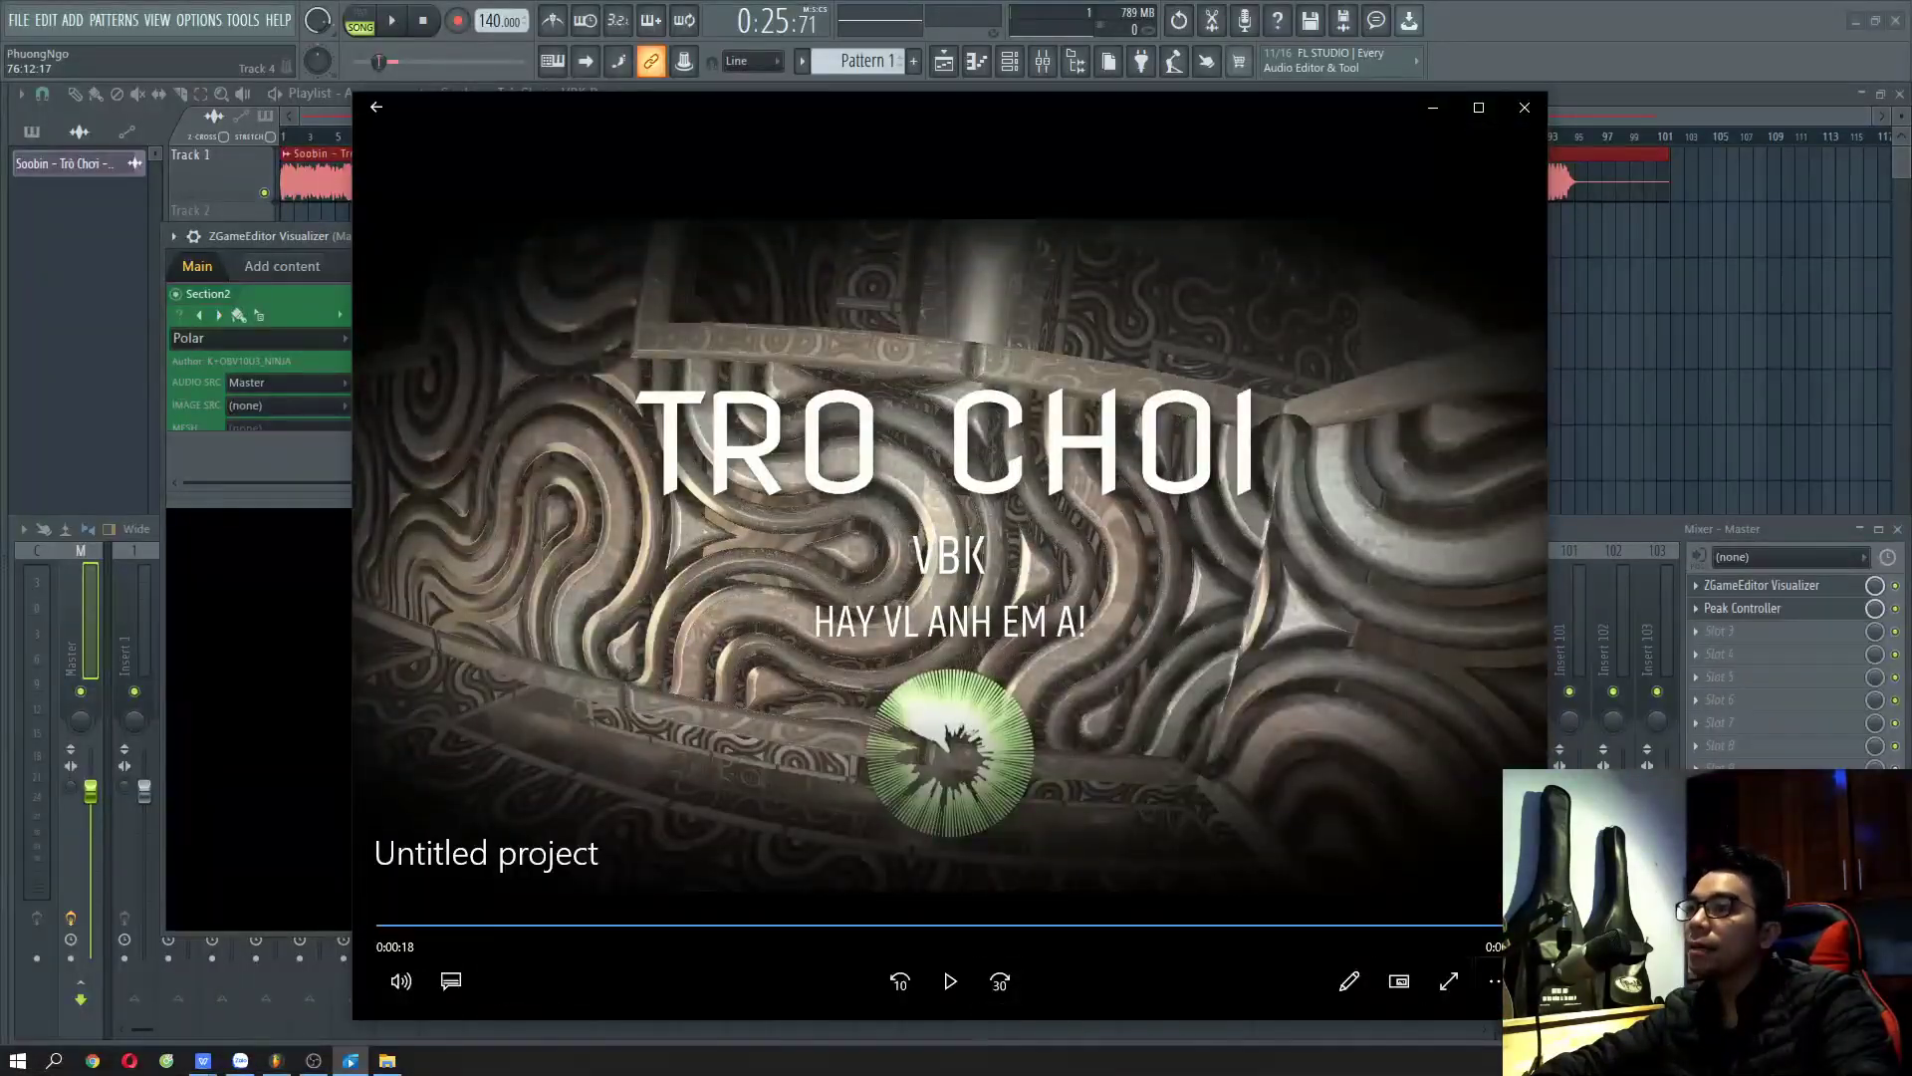
{"action": "left_click", "coordinate": [950, 981]}
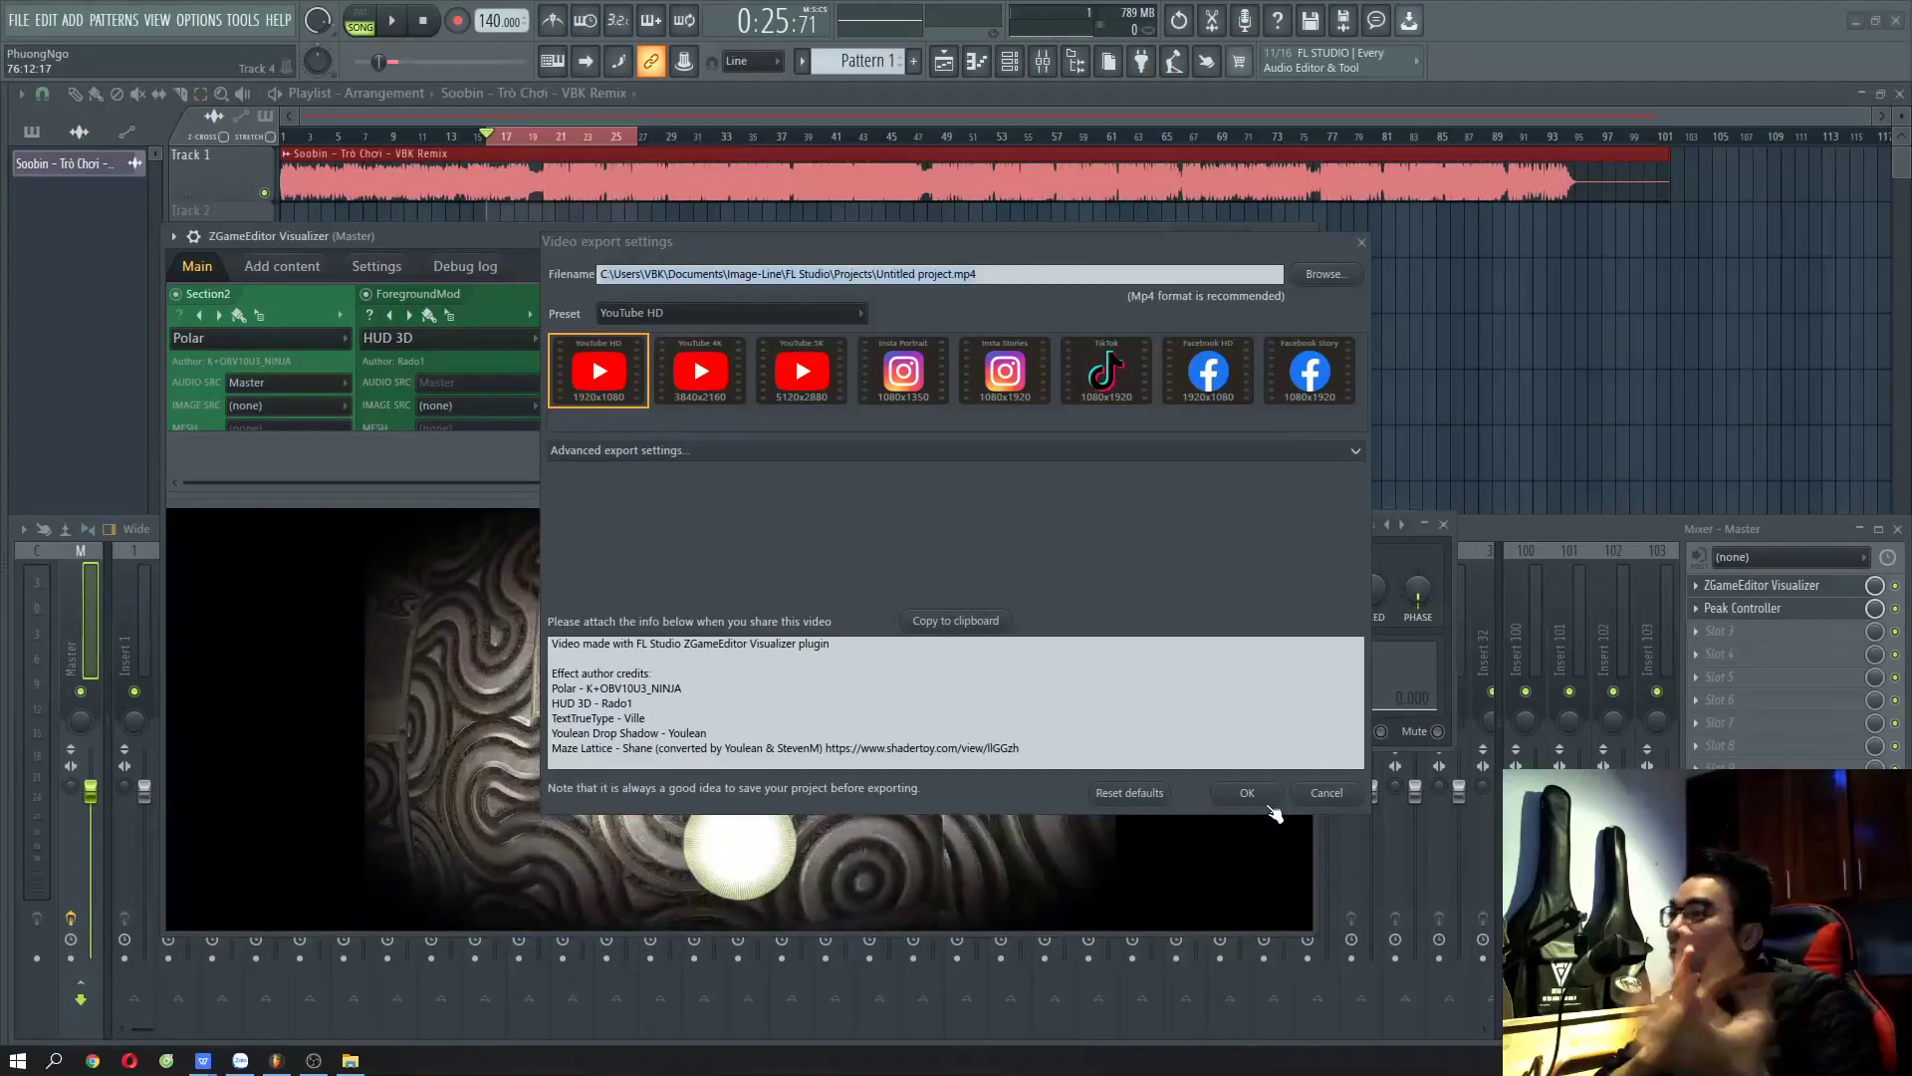
- Cancel the video export settings and enlarge the visualizer's layer parameter area above the preview
{"action": "left_click", "coordinate": [1325, 792]}
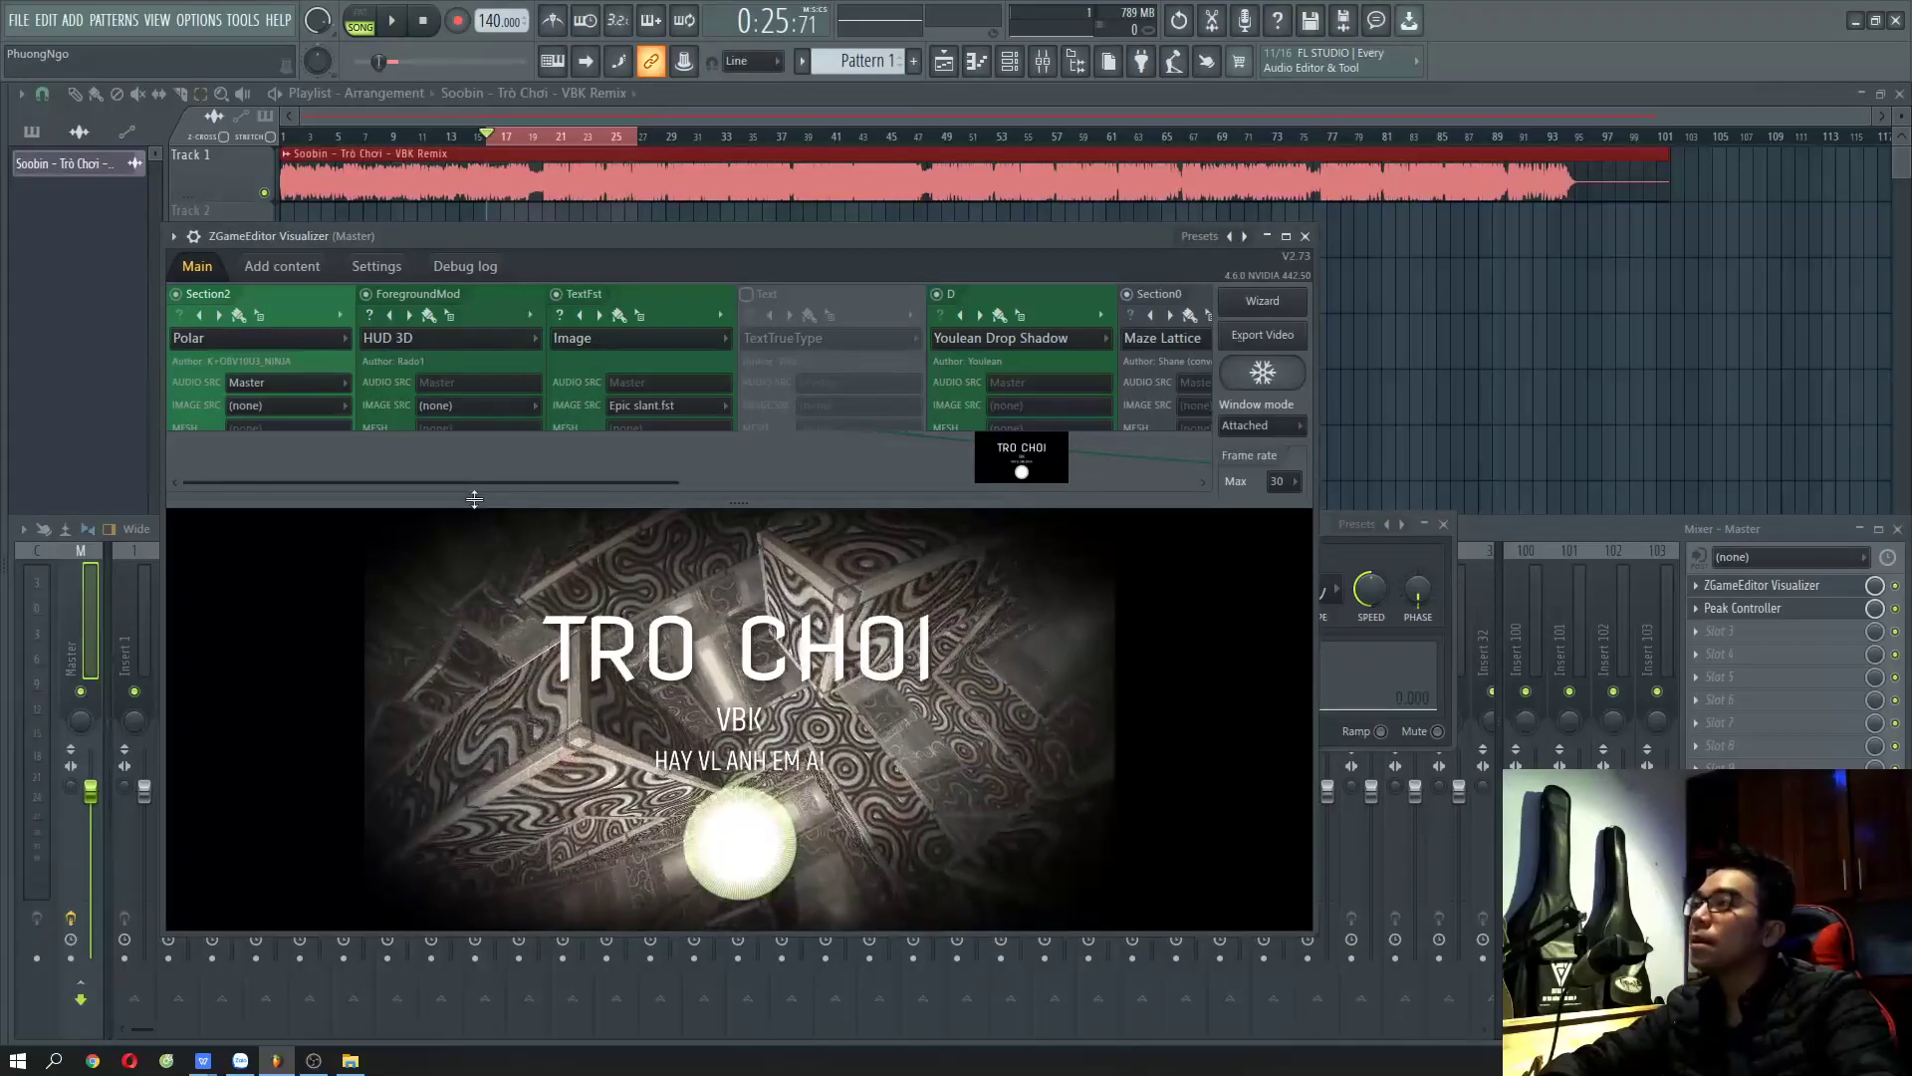
{"action": "left_click", "coordinate": [1286, 236]}
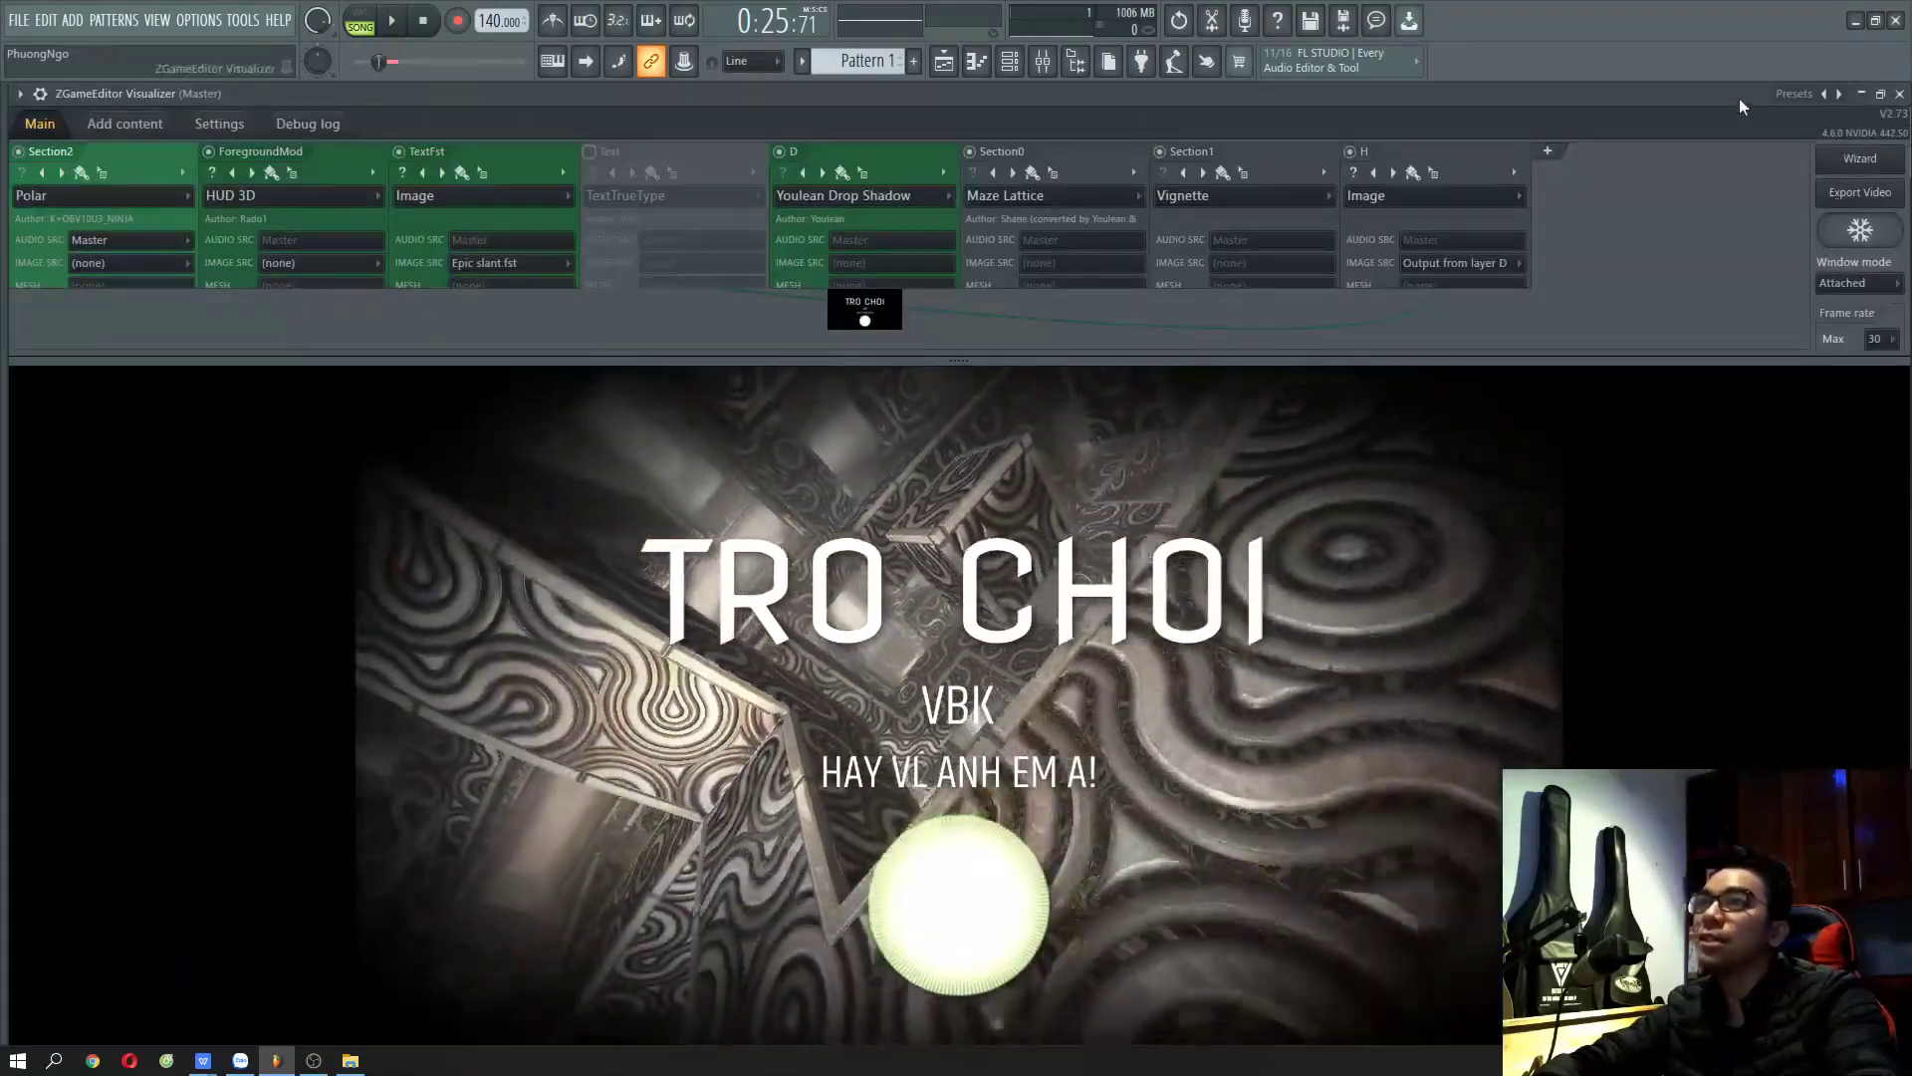
{"action": "double_click", "coordinate": [1741, 100]}
{"action": "left_click_drag", "start_coordinate": [1316, 668], "coordinate": [1297, 873]}
- Create an automation clip for the Polar layer's Position y parameter, then minimize FL Studio
{"action": "scroll", "coordinate": [454, 757], "scroll_direction": "down", "scroll_amount": 1}
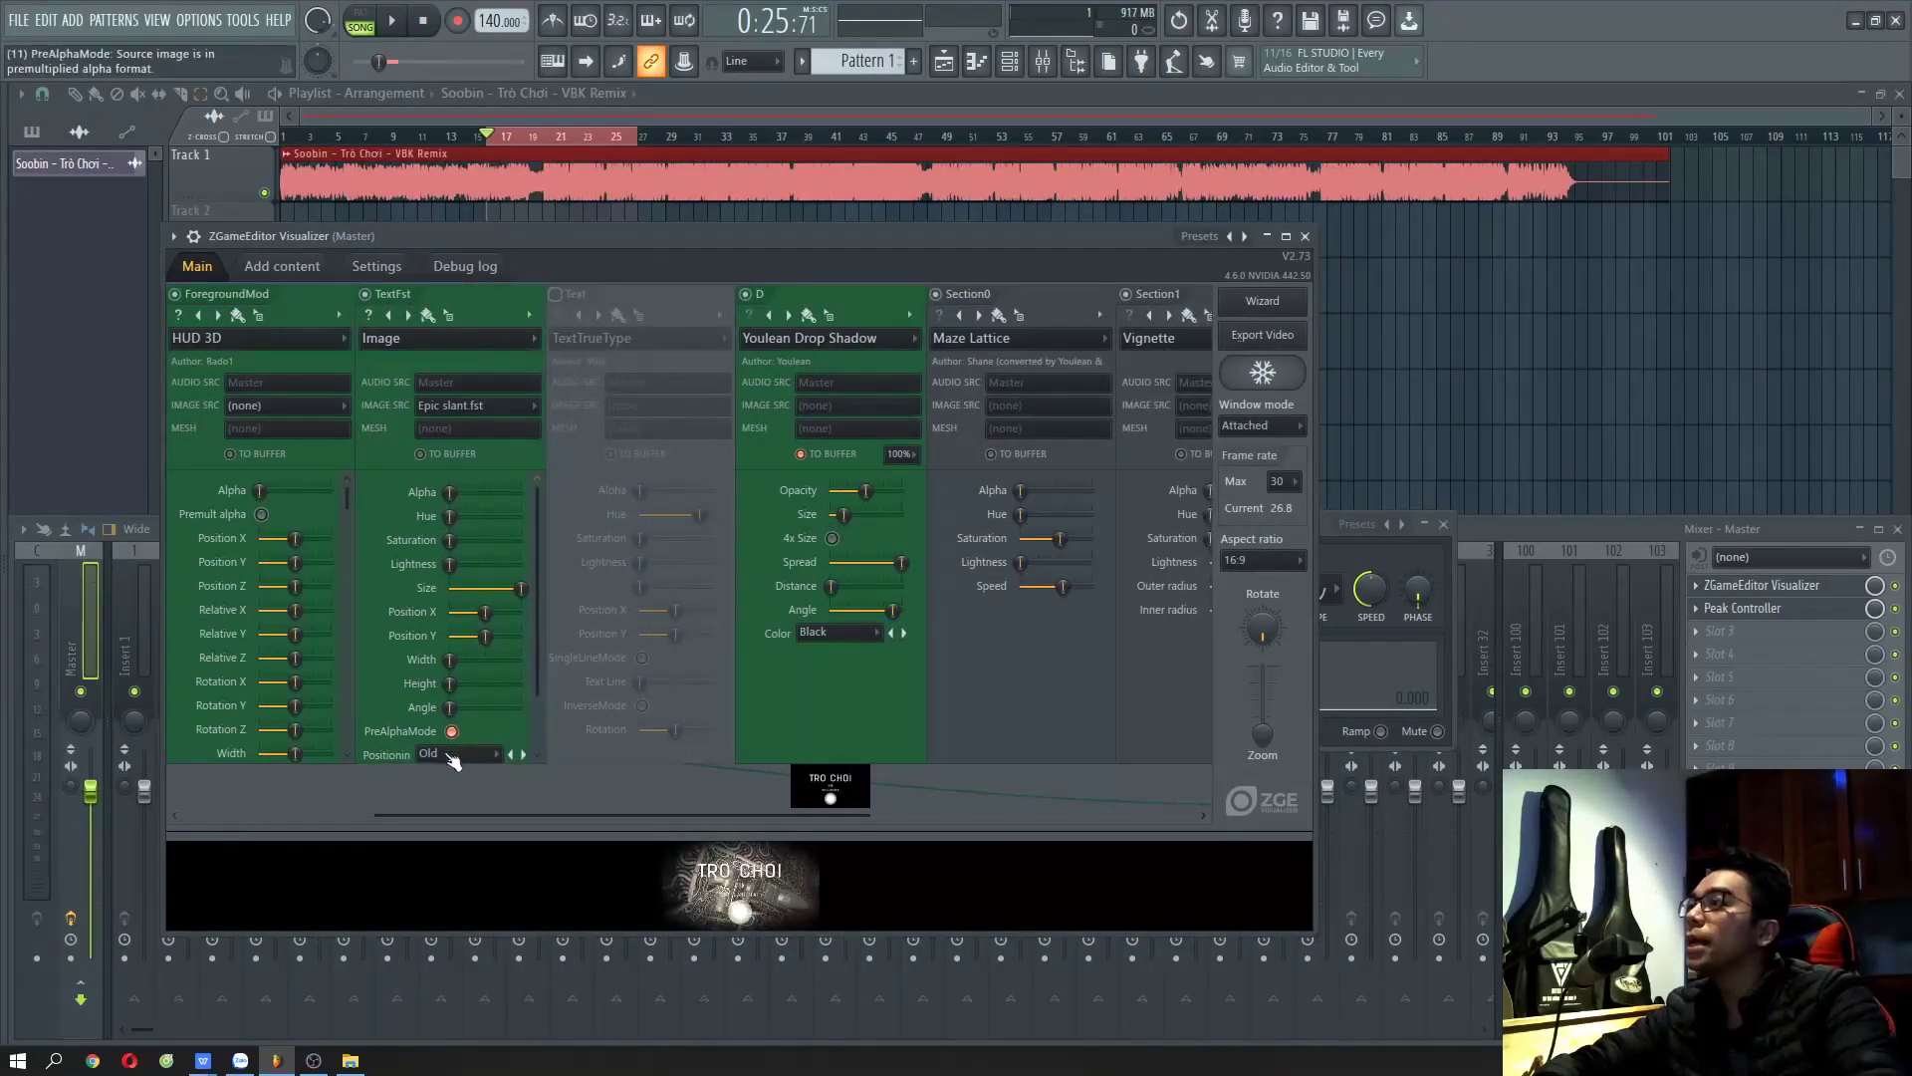
{"action": "scroll", "coordinate": [454, 757], "scroll_direction": "up", "scroll_amount": 1}
{"action": "left_click_drag", "start_coordinate": [304, 620], "coordinate": [286, 621]}
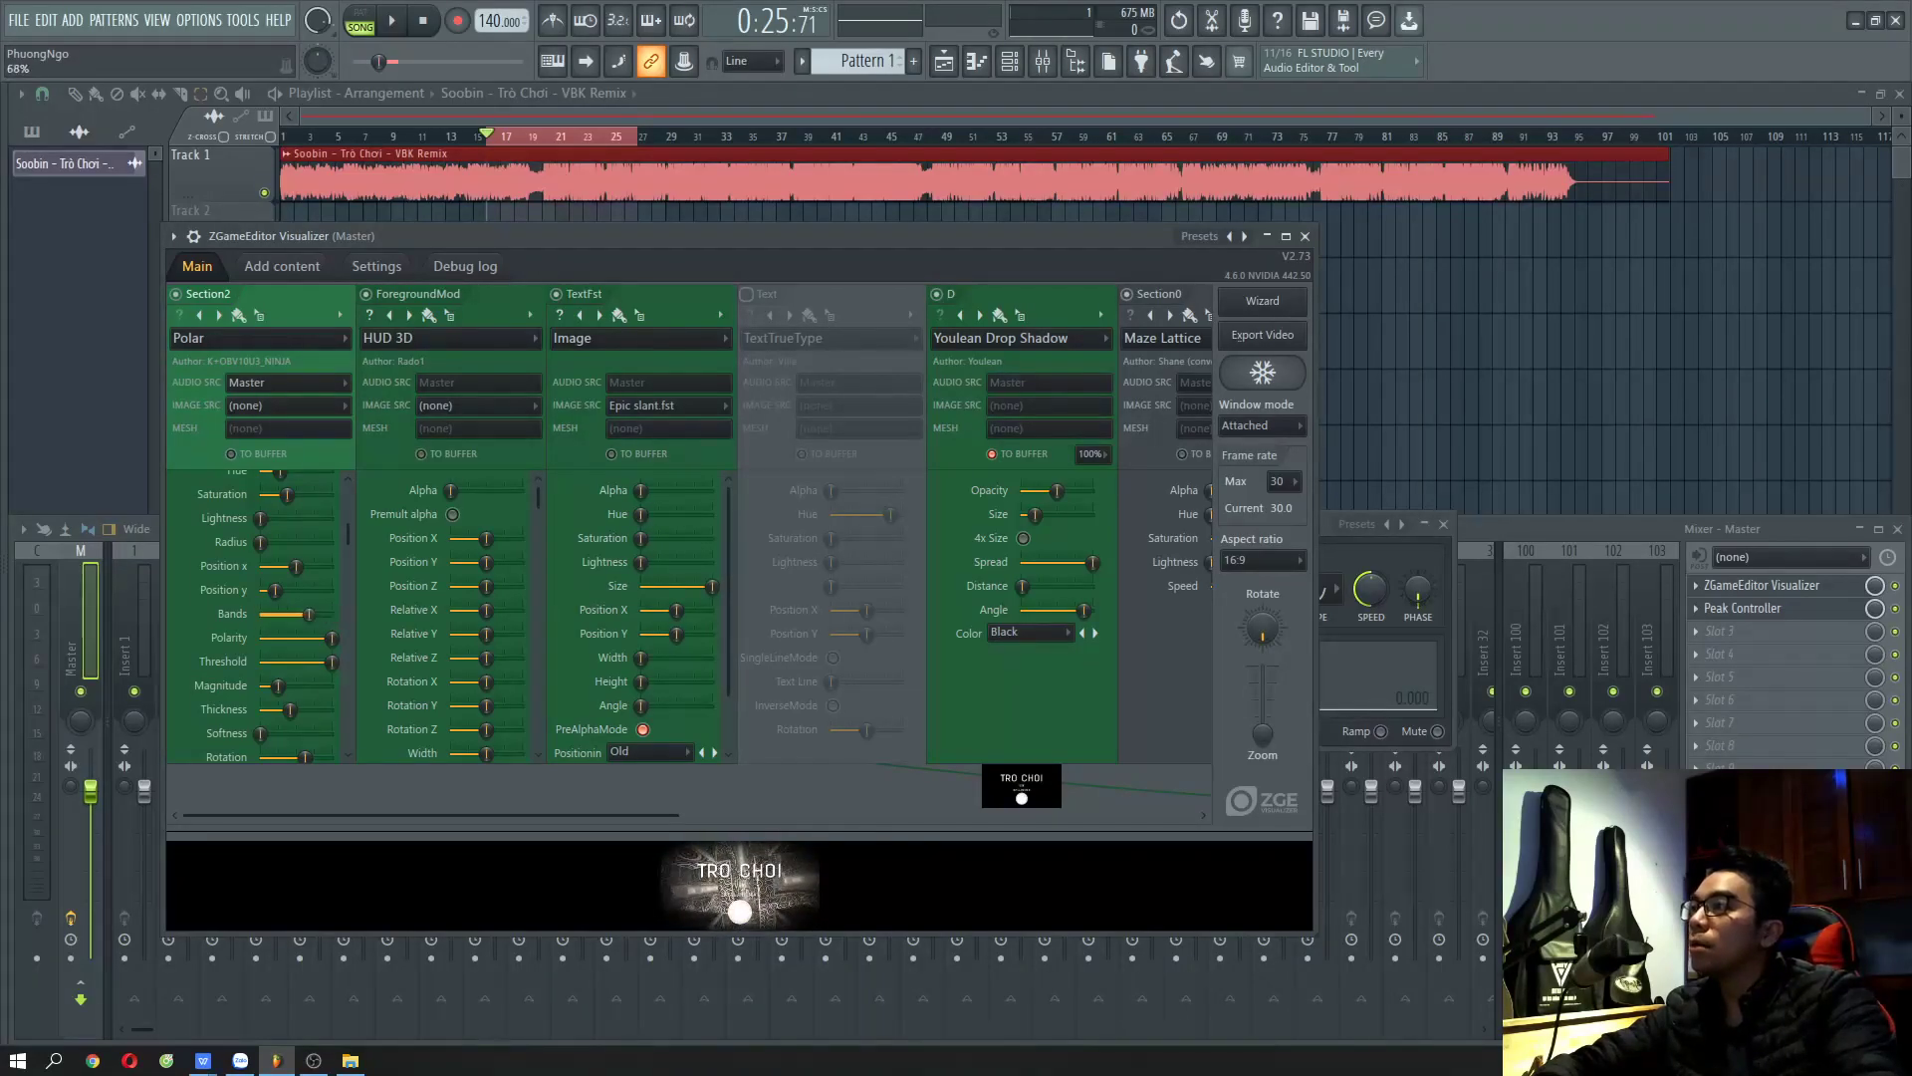
{"action": "right_click", "coordinate": [292, 592]}
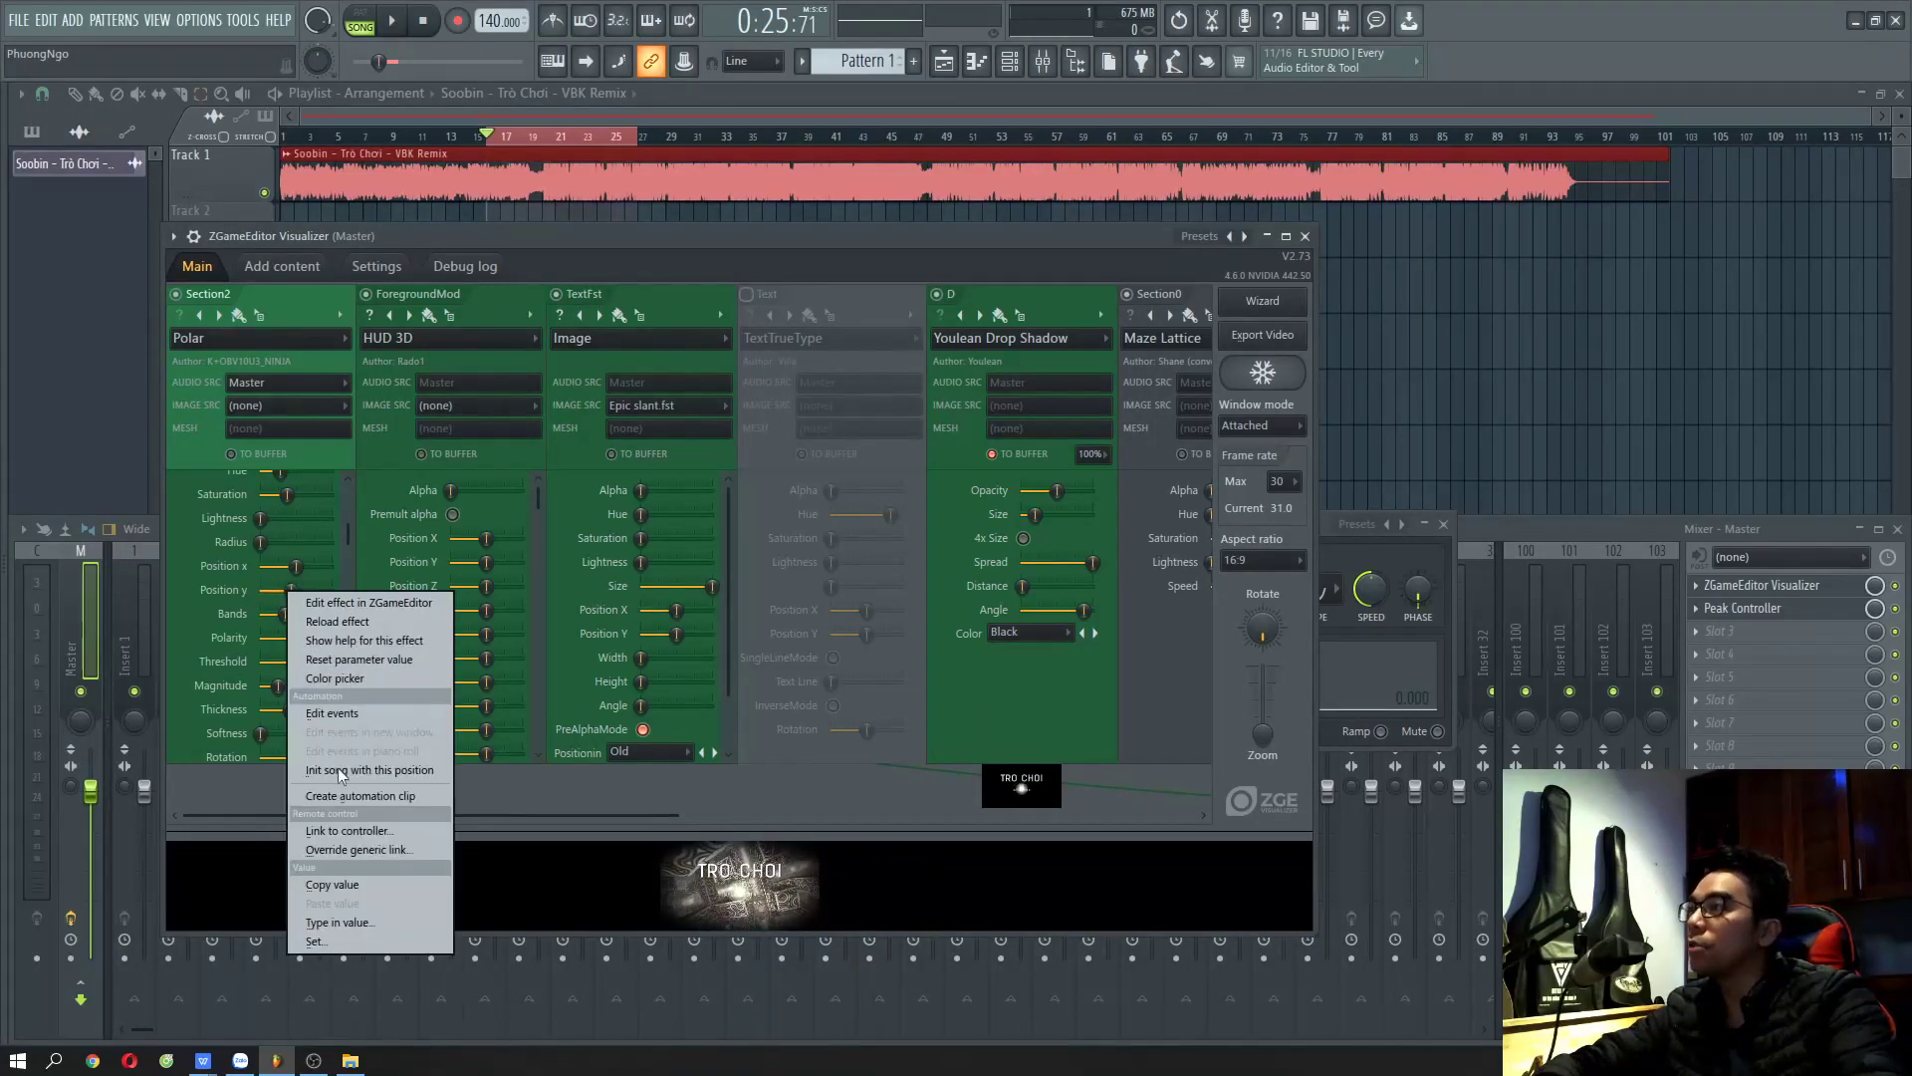
{"action": "left_click", "coordinate": [344, 795]}
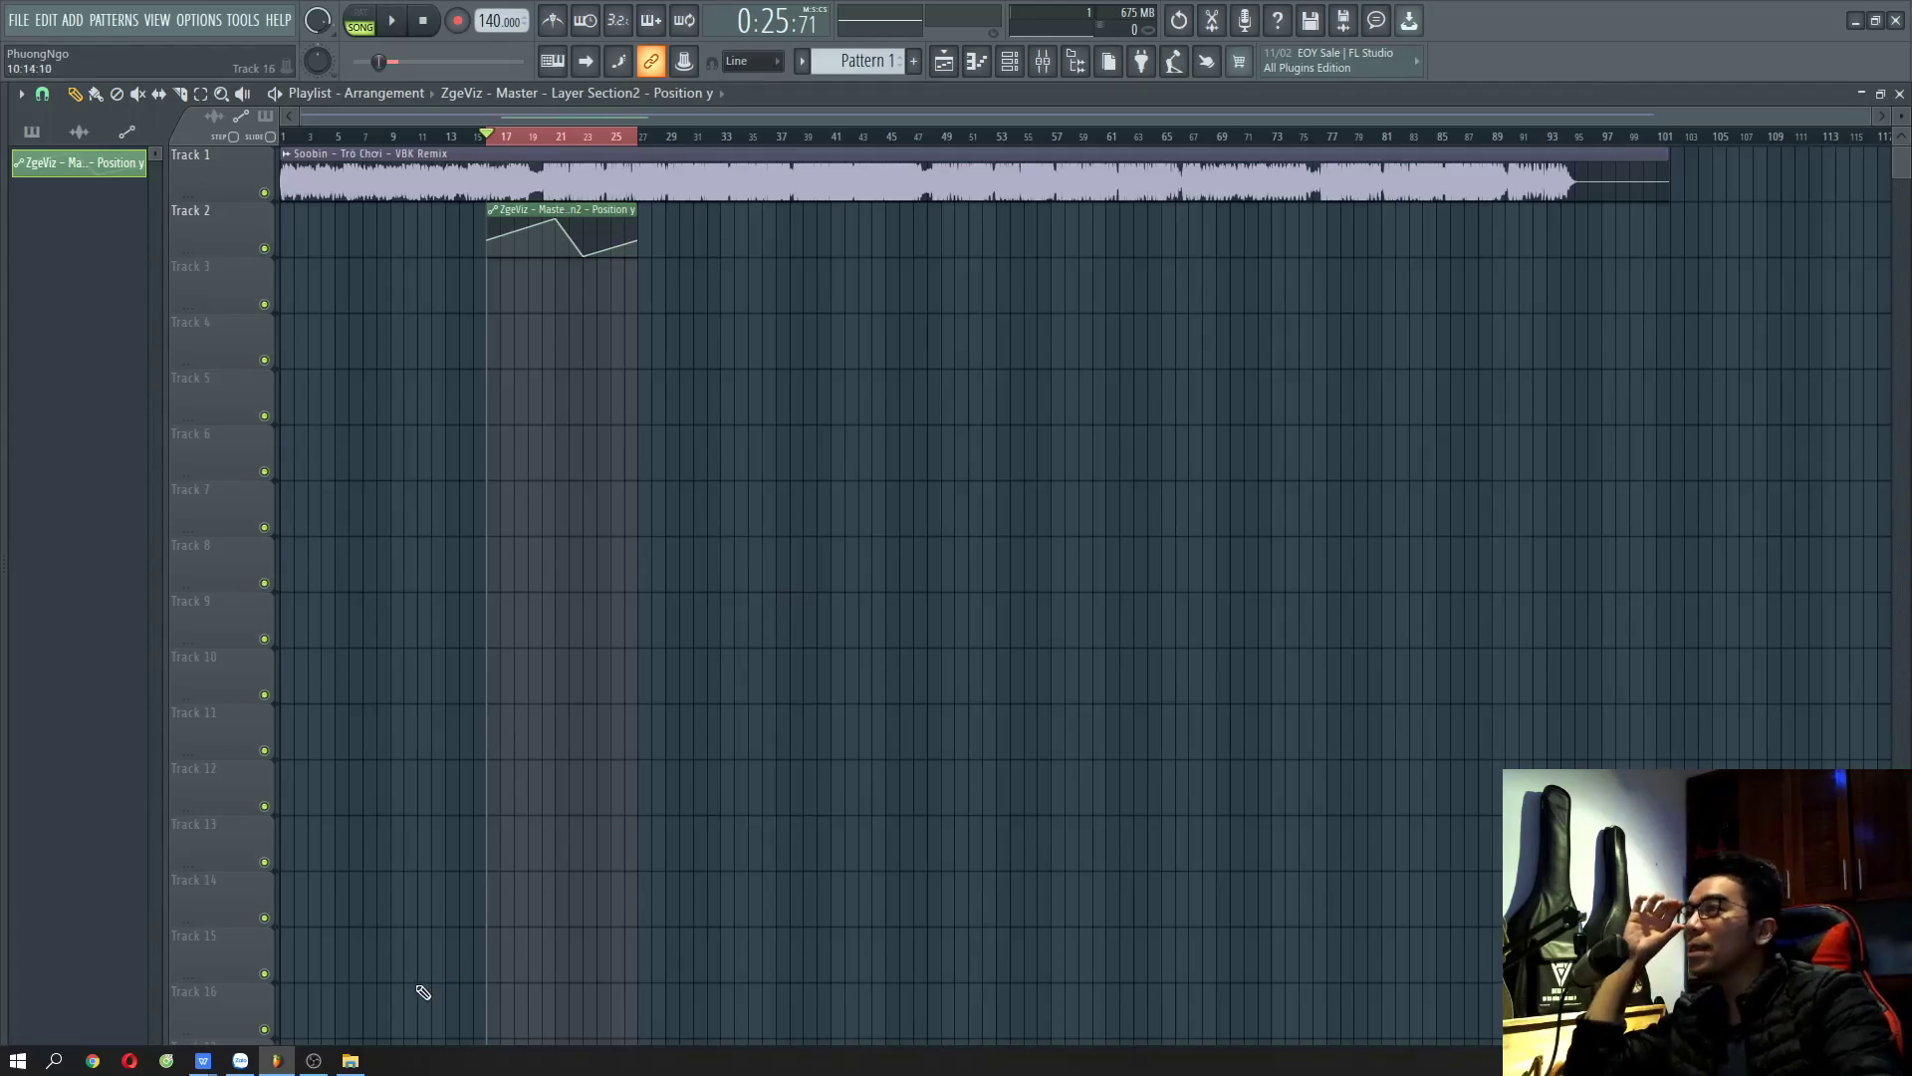
{"action": "left_click", "coordinate": [1854, 22]}
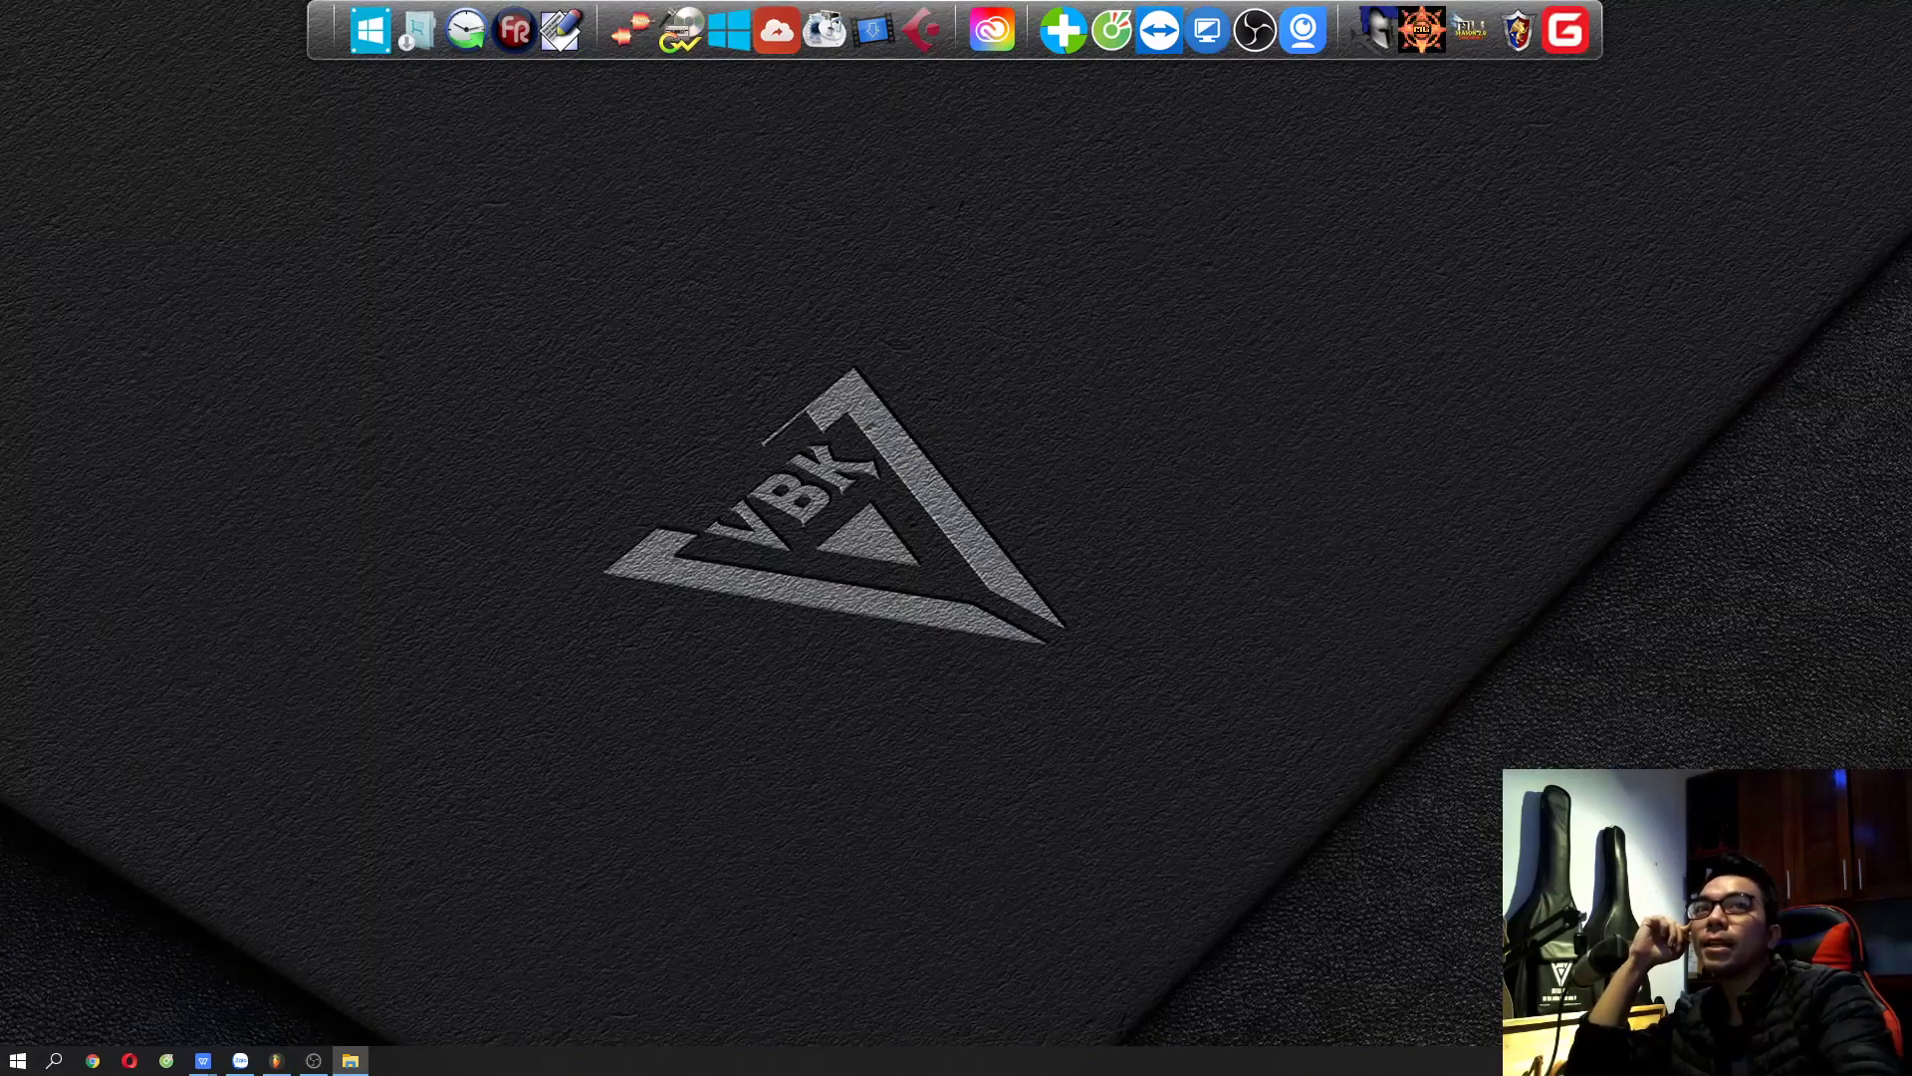